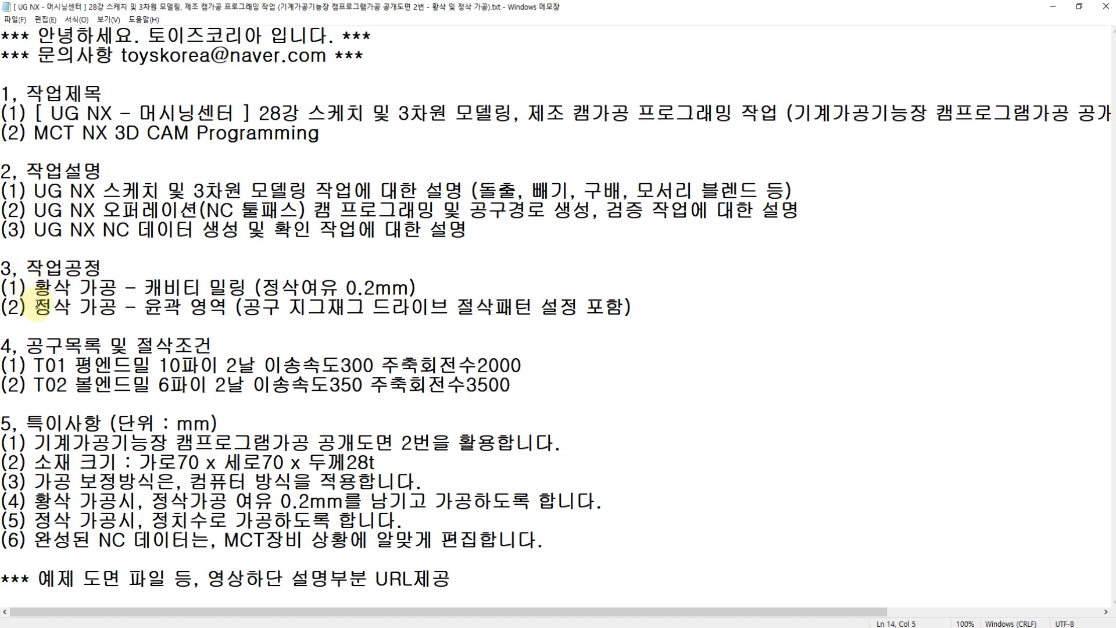
Step: Review the notes on the roughing and finishing operations and the cutting conditions for tools T01 and T02
left_click_drag(35, 292, 416, 289)
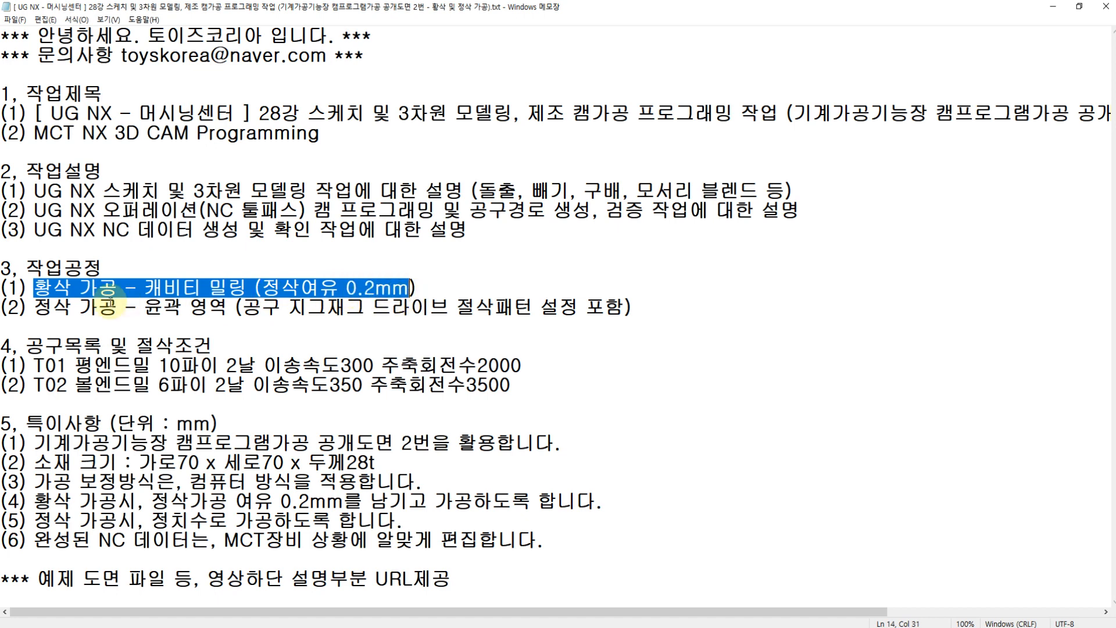
left_click(35, 308)
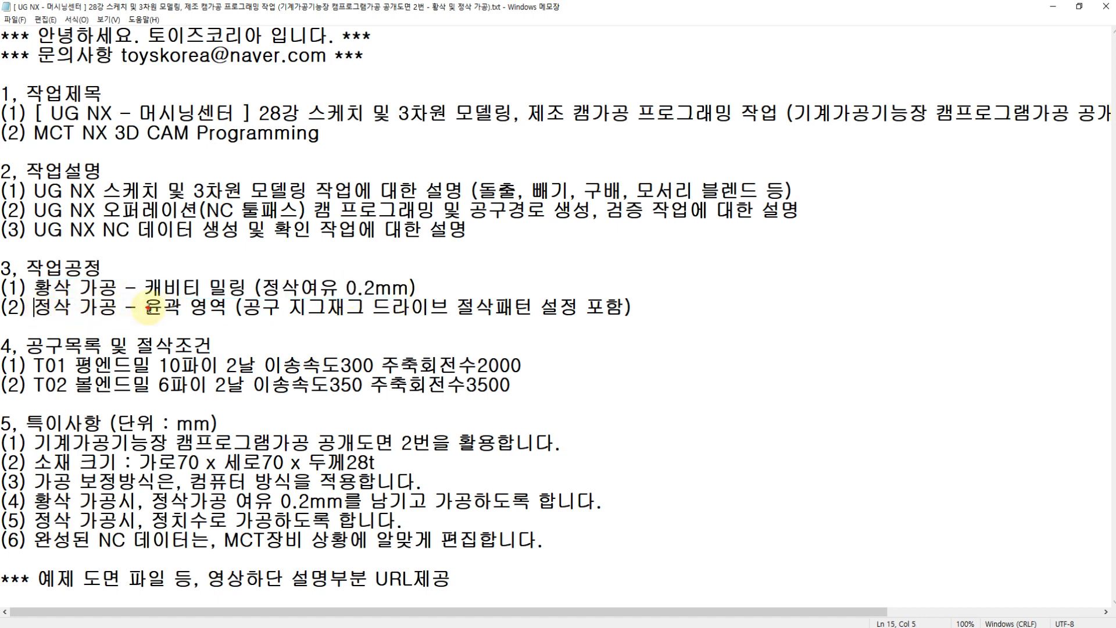
left_click_drag(146, 308, 230, 312)
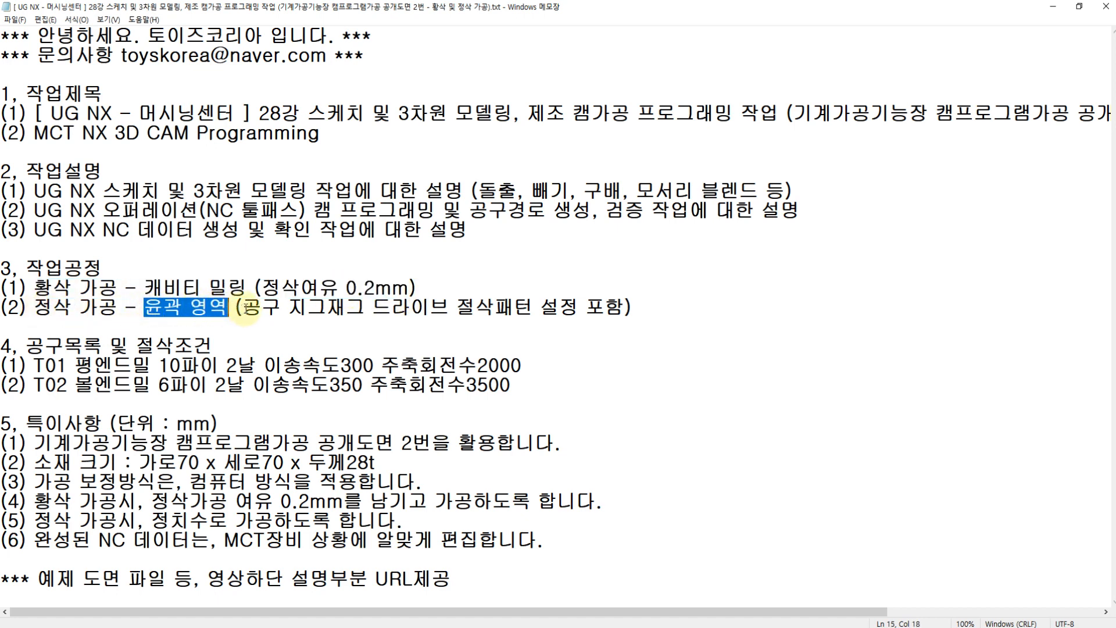
left_click(153, 309)
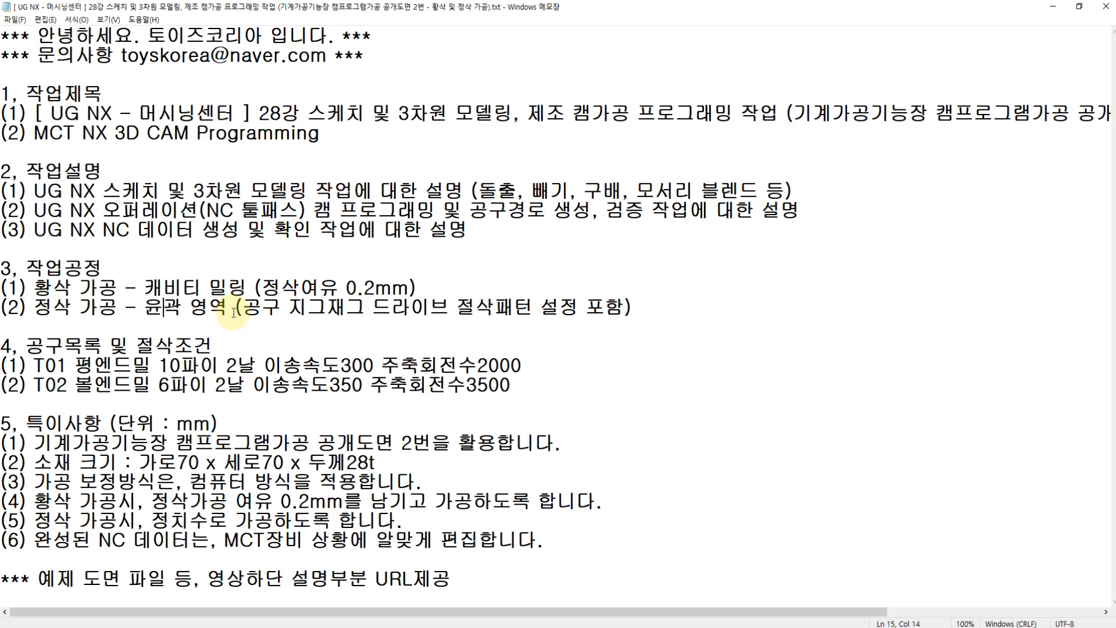
mouse_move(249, 308)
left_mouse_down()
mouse_move(535, 302)
mouse_move(248, 306)
left_mouse_up()
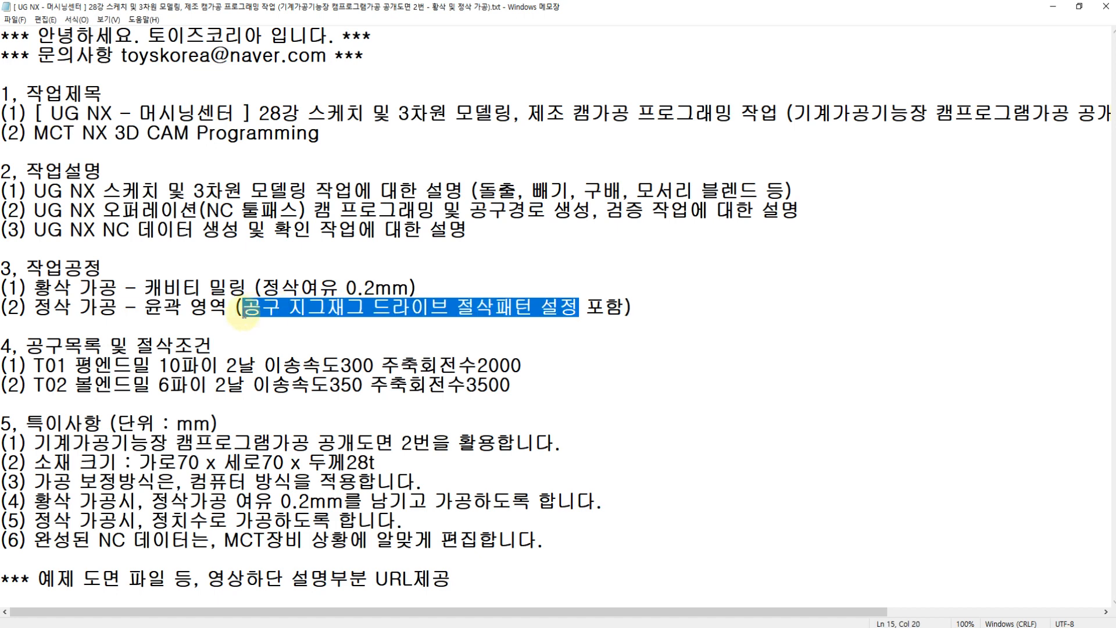
left_click(245, 313)
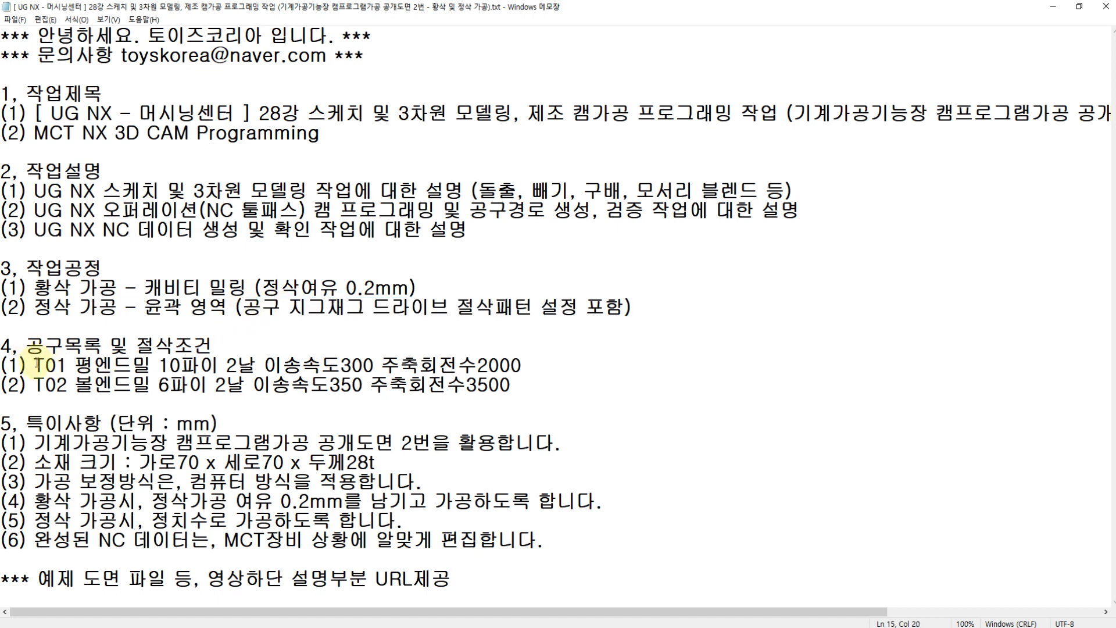
left_click_drag(35, 365, 555, 373)
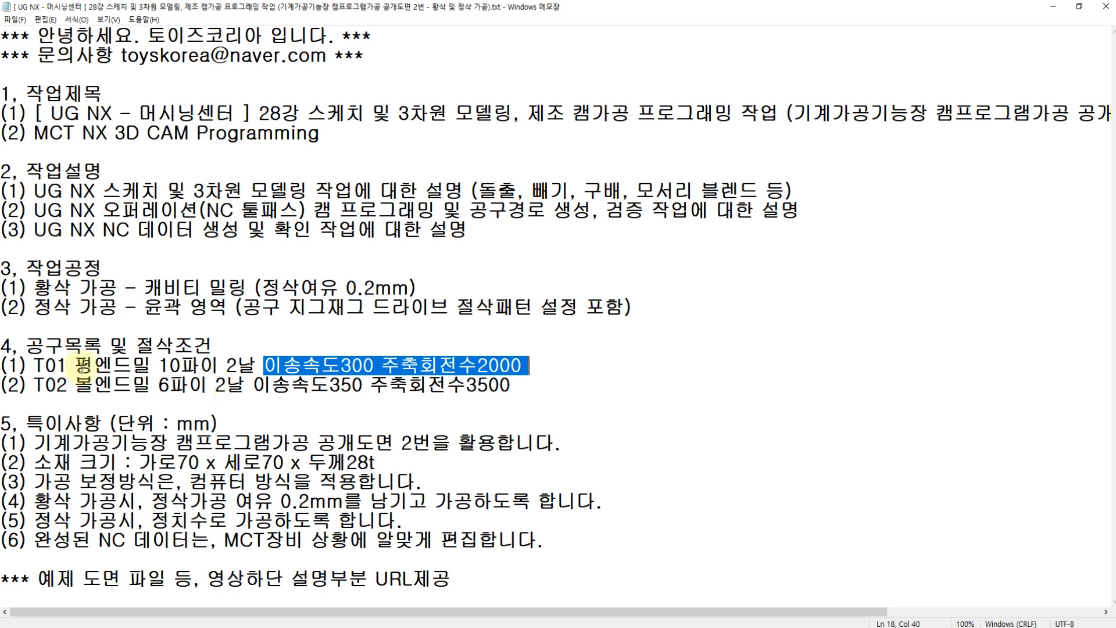
left_click_drag(36, 385, 249, 388)
left_click(249, 388)
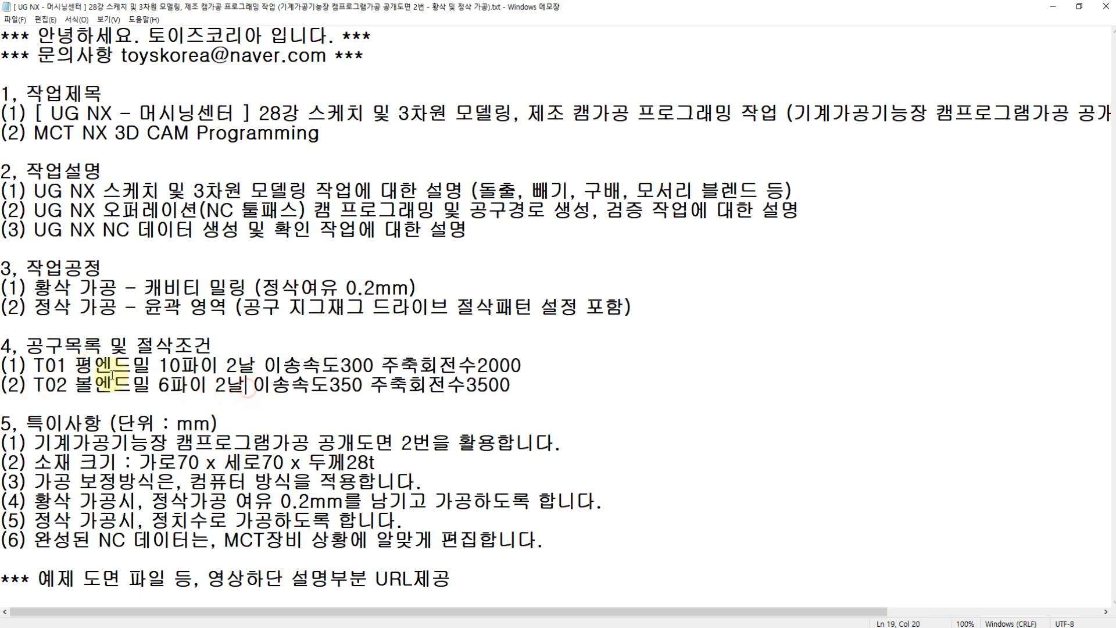
left_click(79, 366)
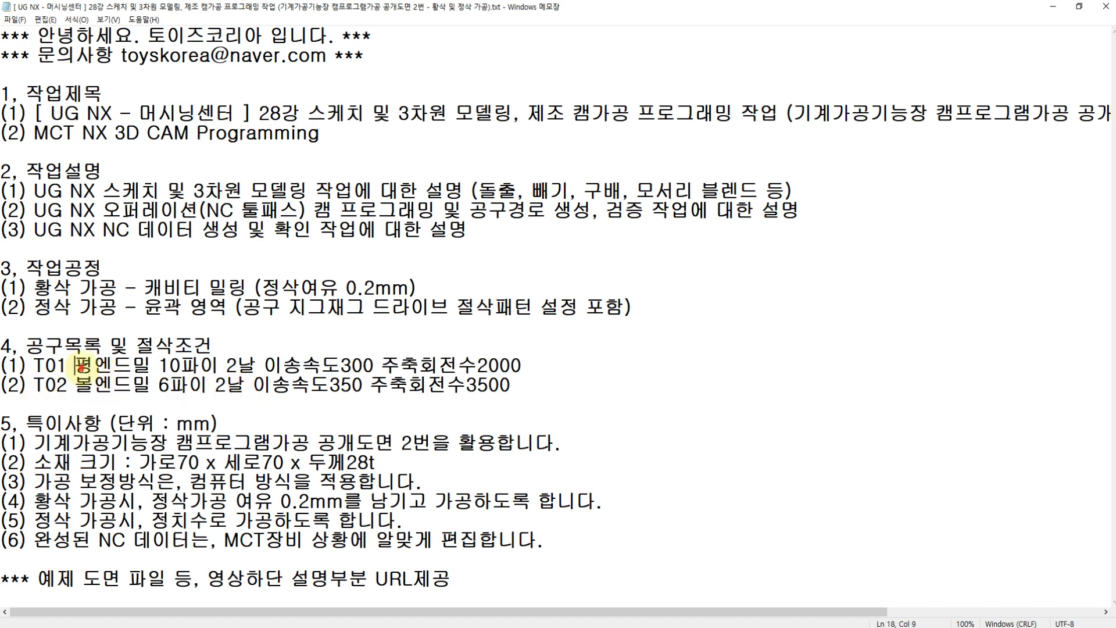
Step: Review the special notes on the drawing used, stock size, compensation method, finishing allowance and NC data editing
left_click(36, 445)
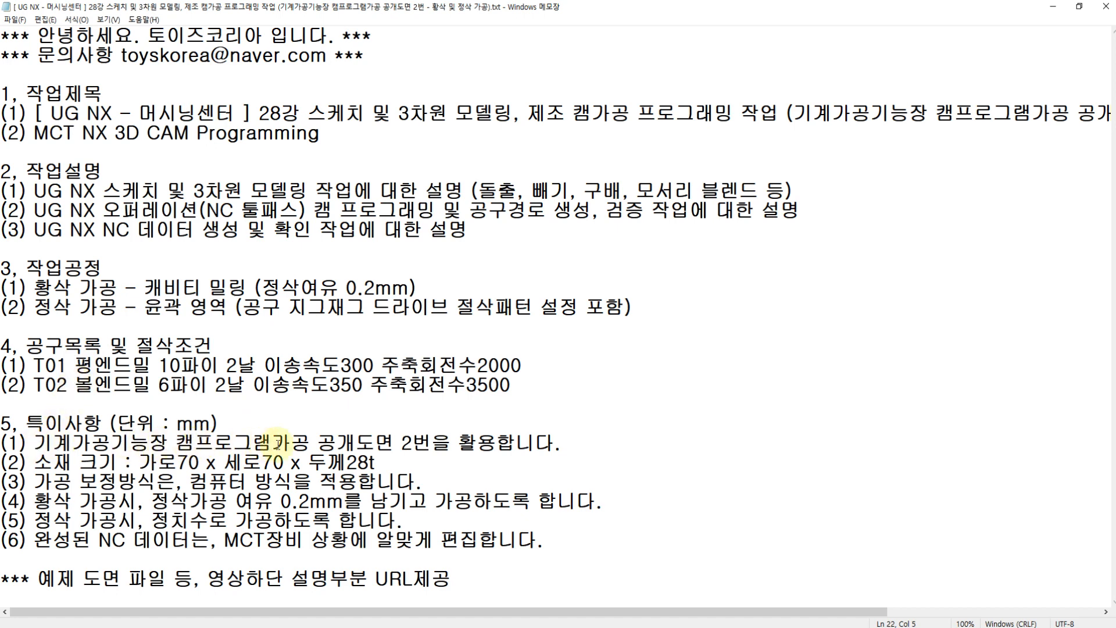
left_click_drag(305, 443, 34, 445)
left_click(36, 365)
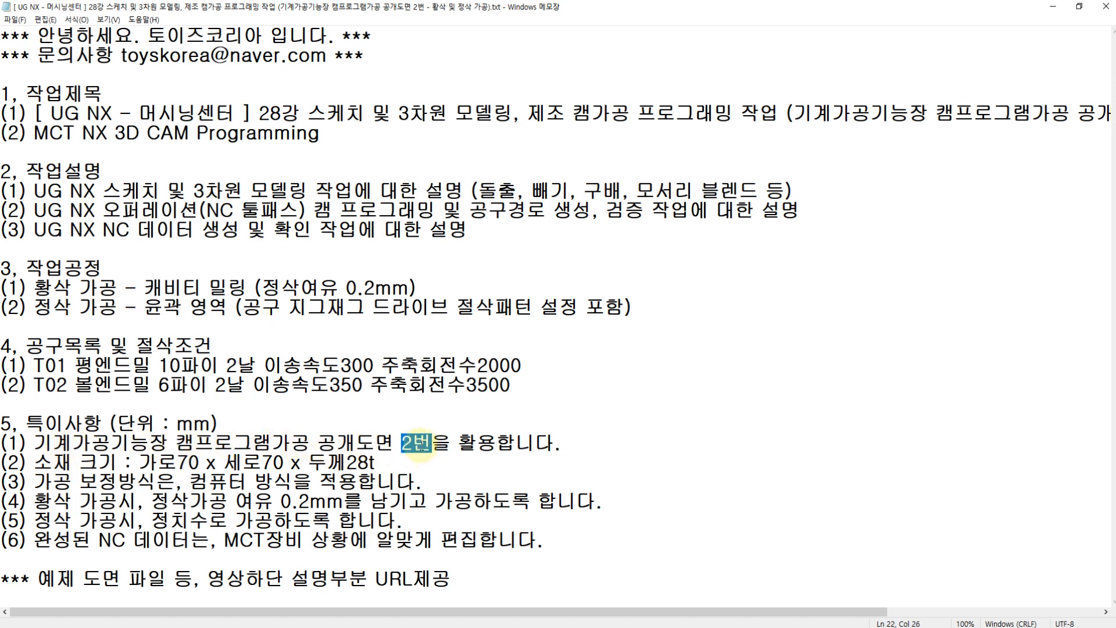
left_click_drag(424, 447, 36, 448)
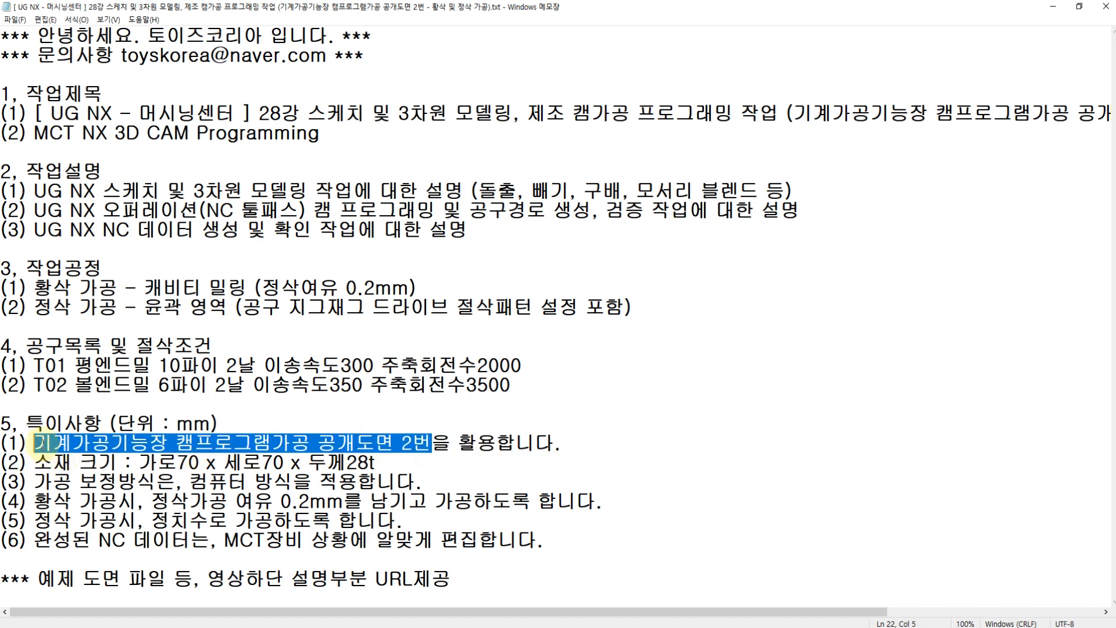
left_click(45, 465)
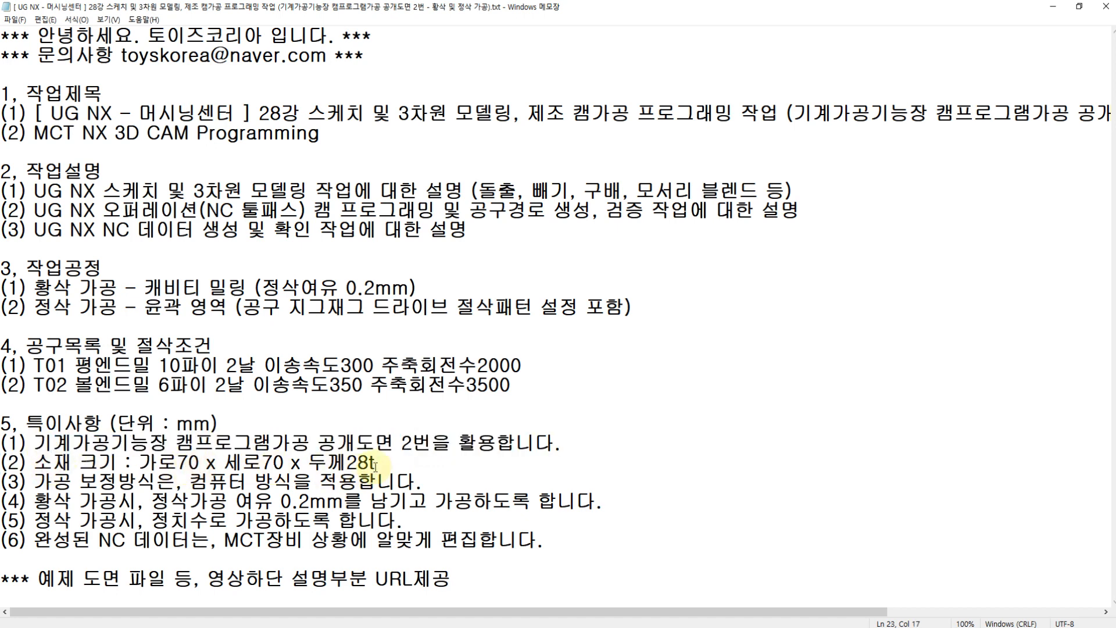
left_click_drag(377, 463, 141, 468)
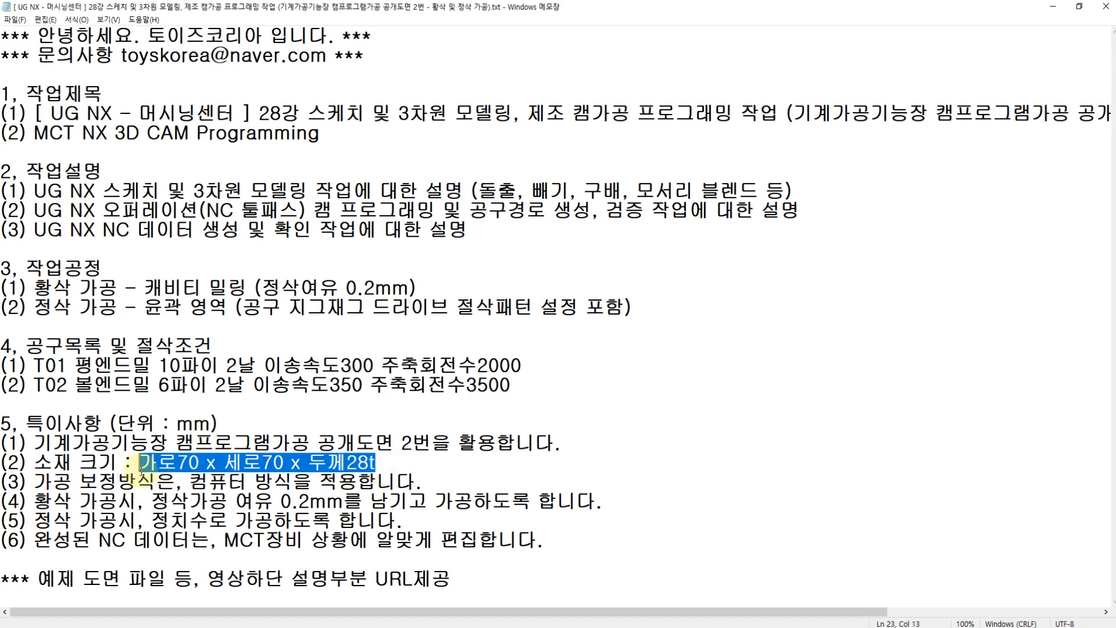
left_click_drag(36, 482, 296, 486)
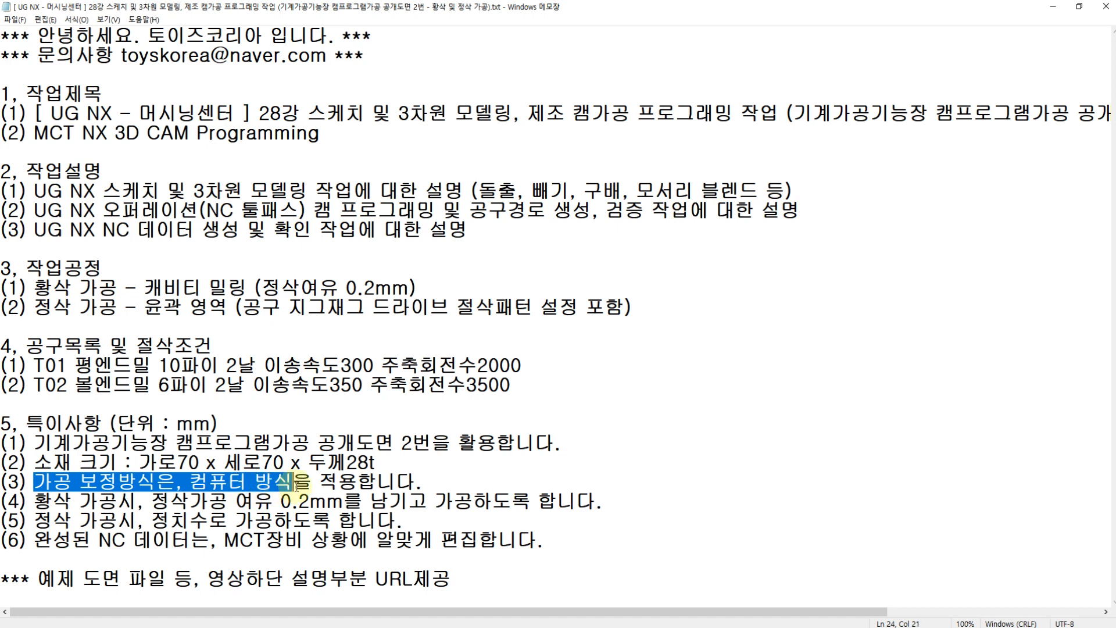
left_click(96, 501)
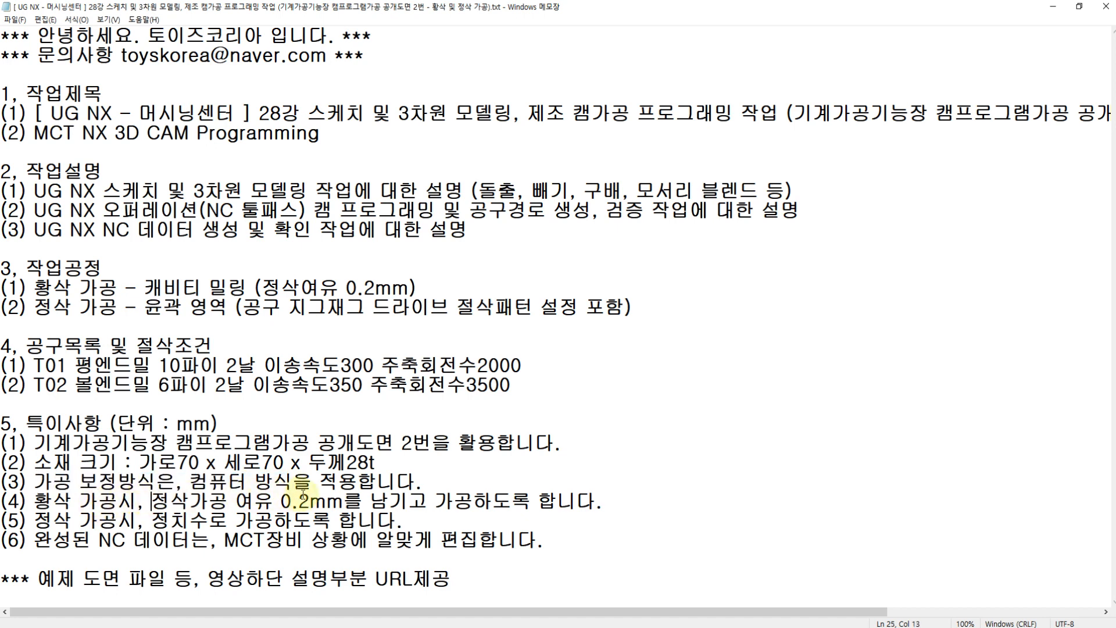
left_click_drag(280, 501, 454, 501)
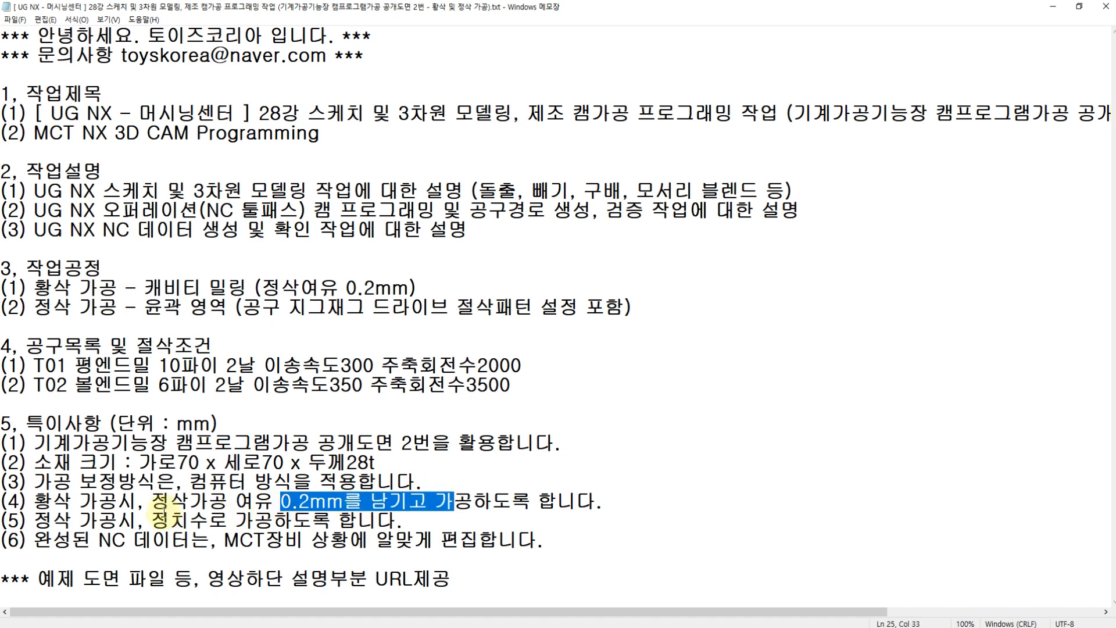
left_click_drag(152, 523, 281, 523)
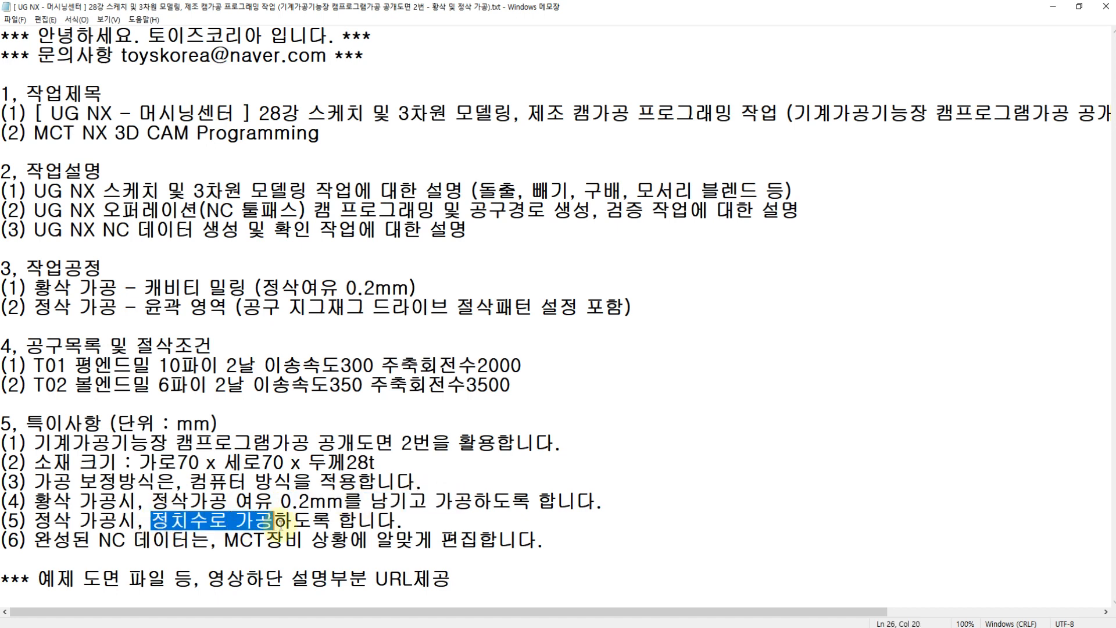
left_click_drag(34, 541, 534, 547)
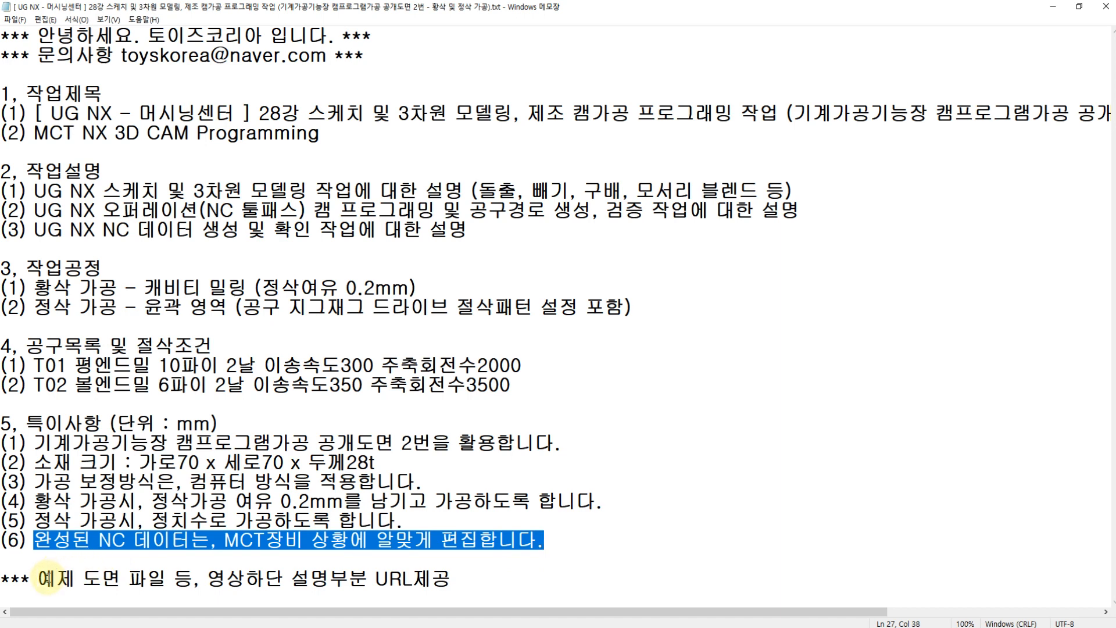
left_click(42, 578)
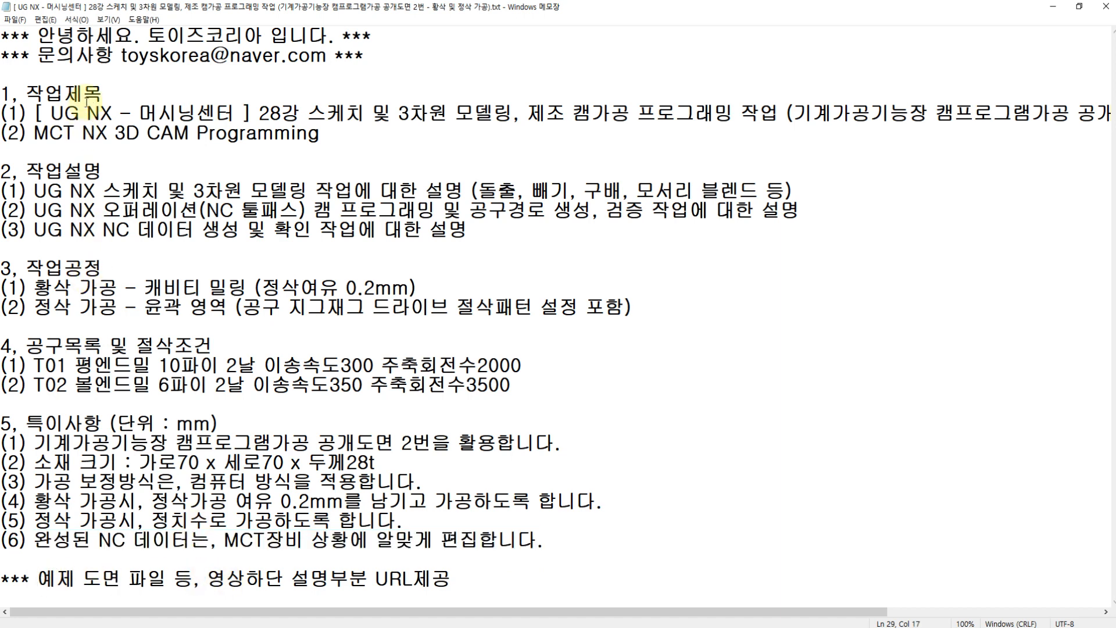
left_click(119, 93)
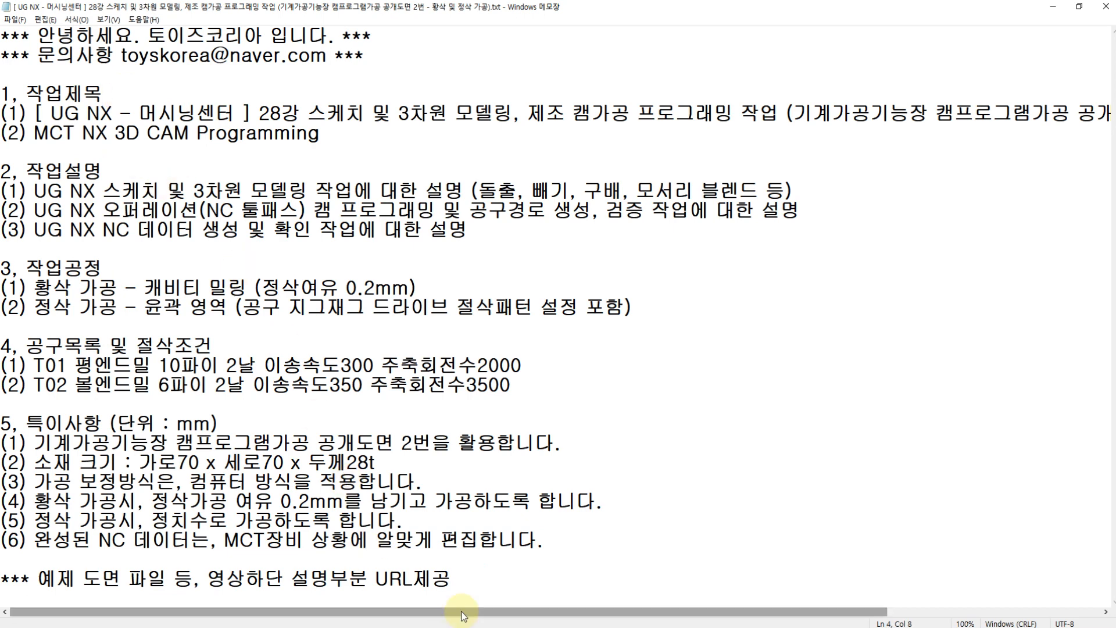
Step: Bring up the PDF drawing and switch to NX, closing the modified model2.prt part
key("alt+Tab")
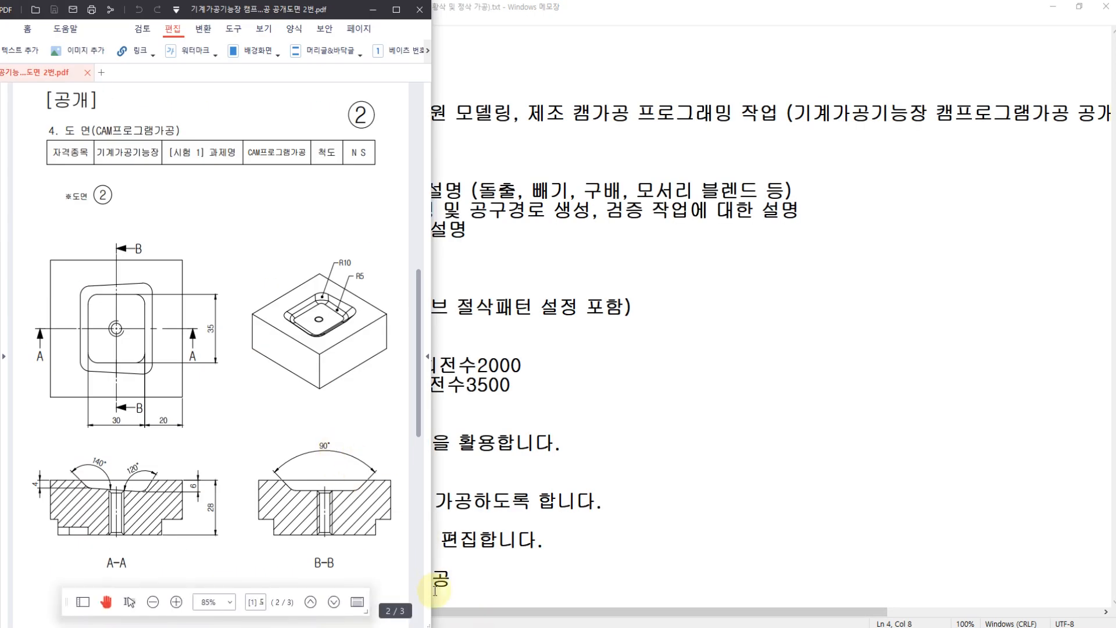
key("alt+Tab")
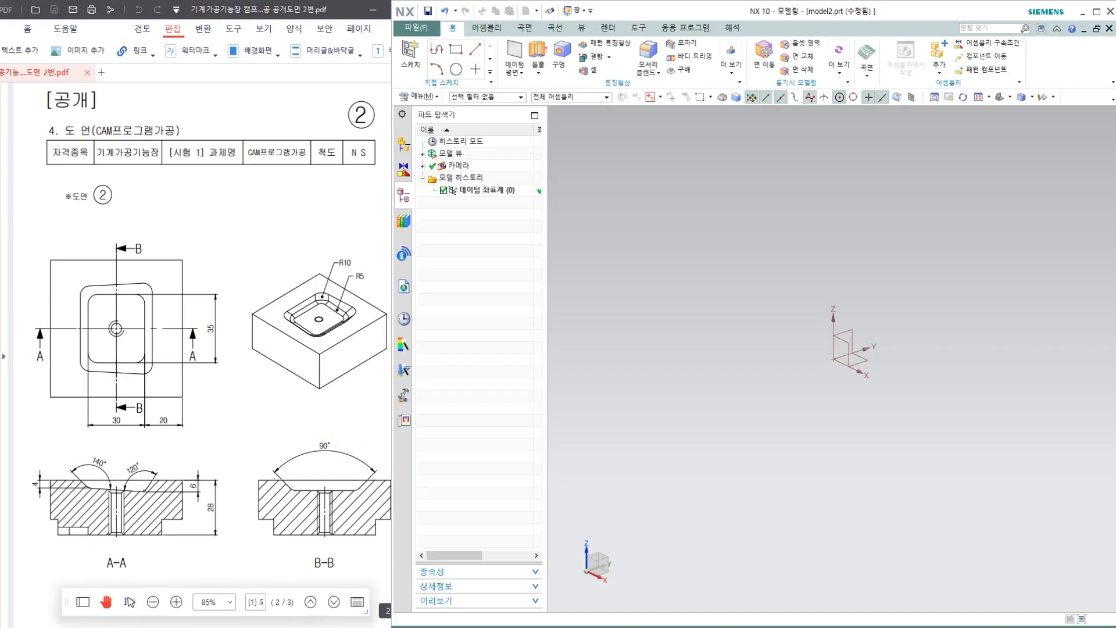
left_click(1108, 29)
left_click(741, 344)
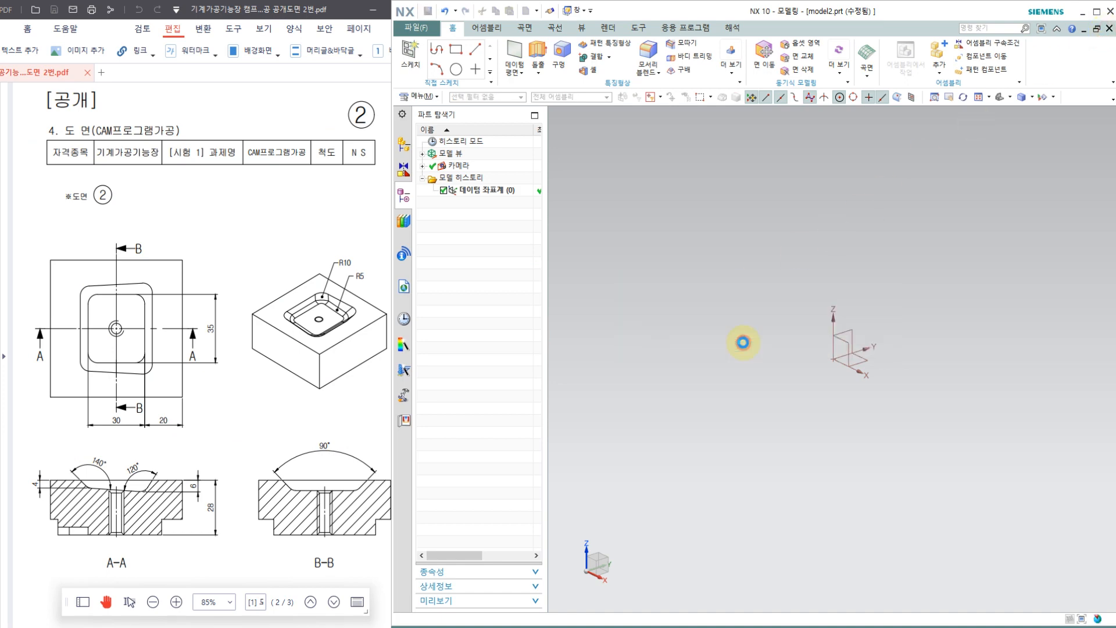
Step: Look through the manual machining drawing and the CAM machining drawing in the PDF
left_click(305, 260)
scroll(234, 210, "up", 6)
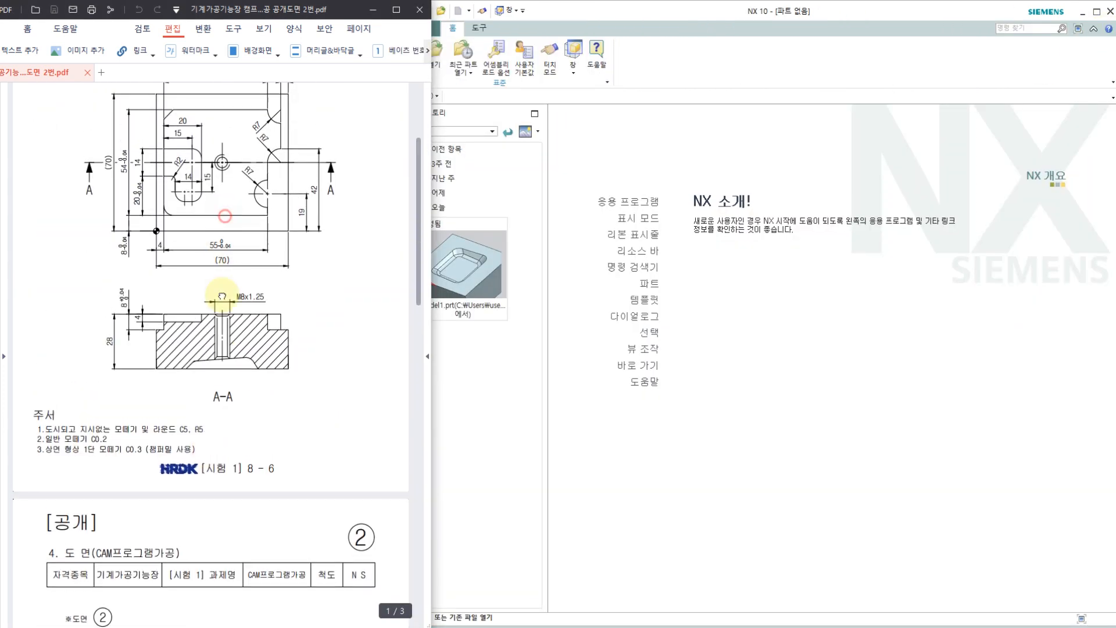
scroll(222, 295, "up", 3)
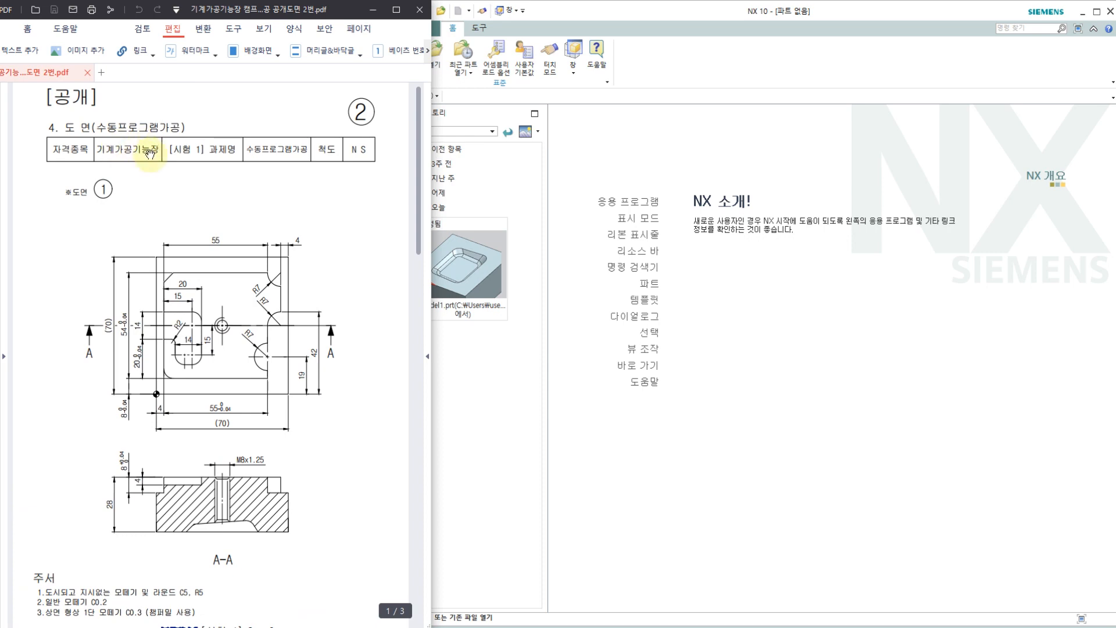
scroll(195, 388, "down", 3)
scroll(210, 302, "down", 4)
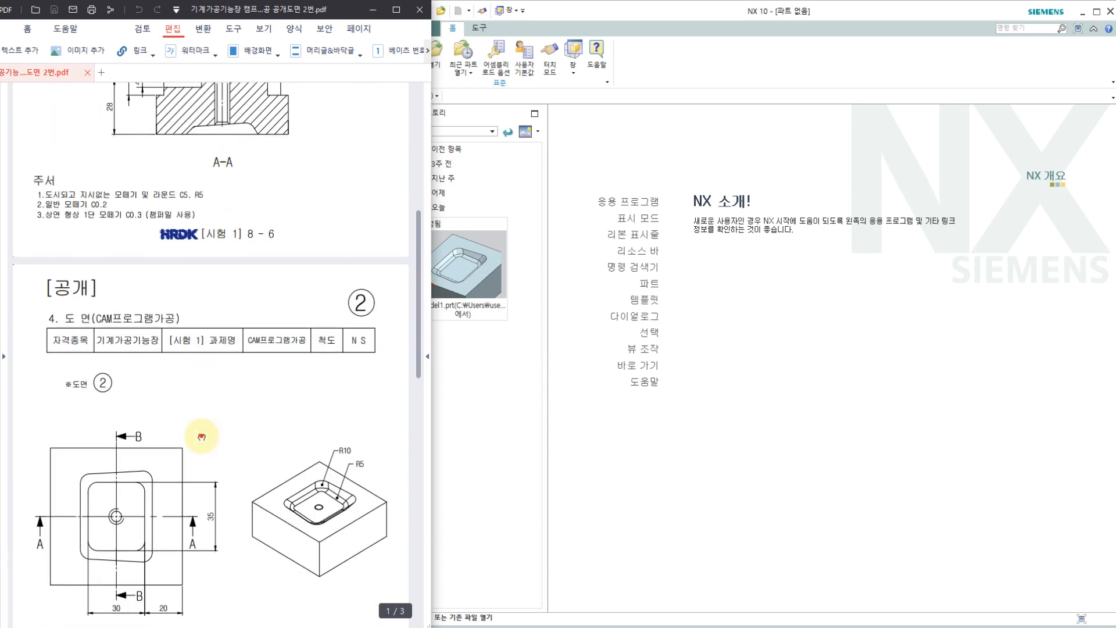
left_click_drag(201, 436, 205, 259)
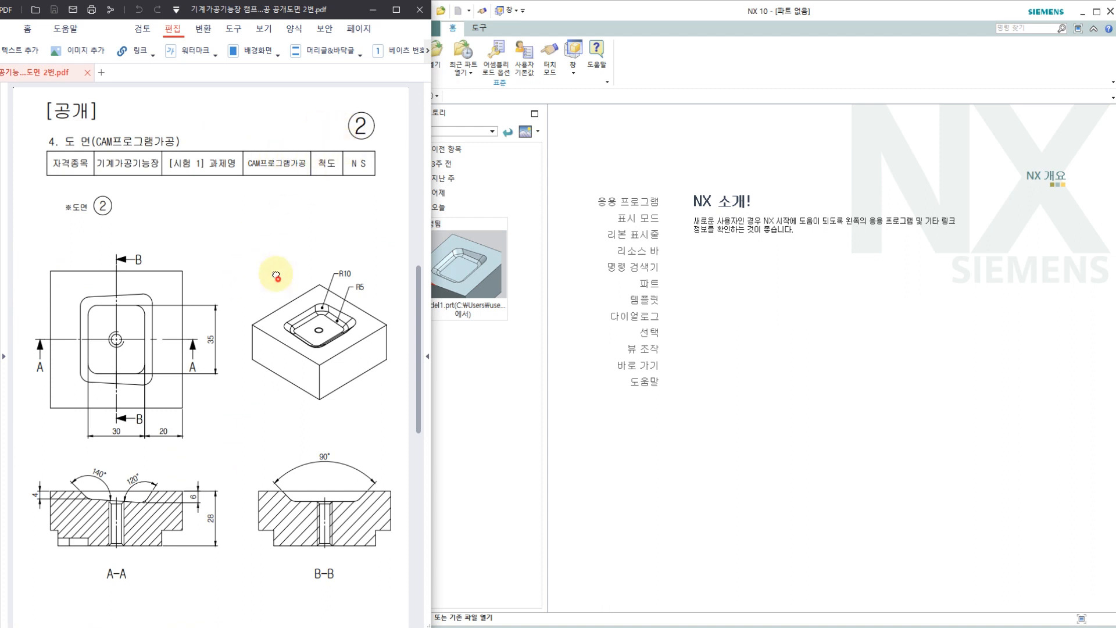
scroll(276, 273, "down", 1)
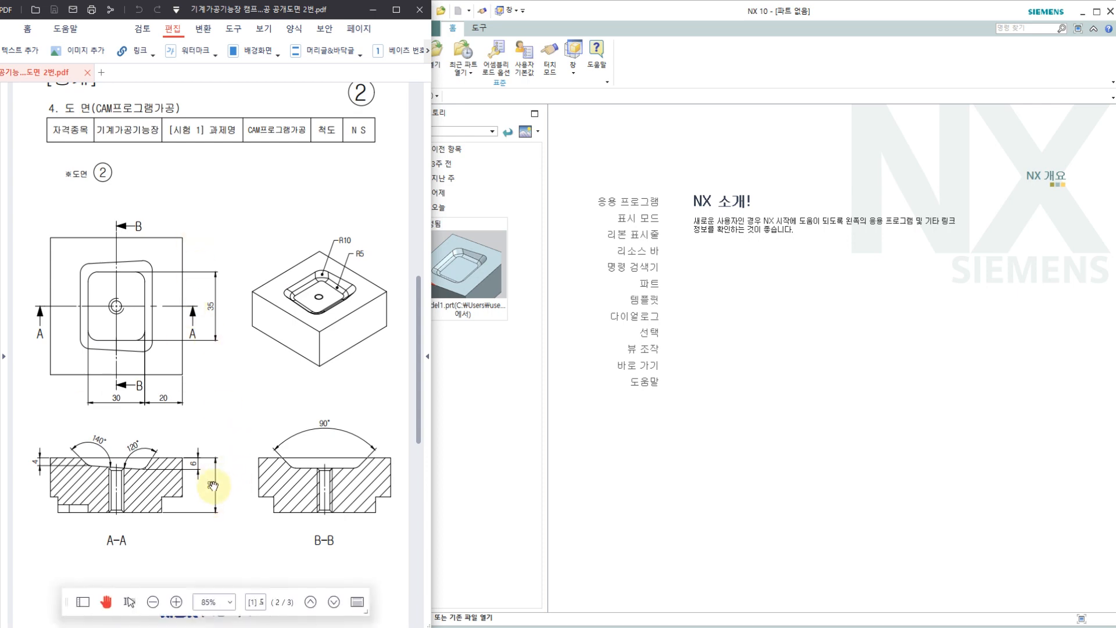
Step: Compare the underside pocket in section A-A of the manual machining drawing with the enlarged plan and section views of the CAM drawing
scroll(232, 244, "up", 10)
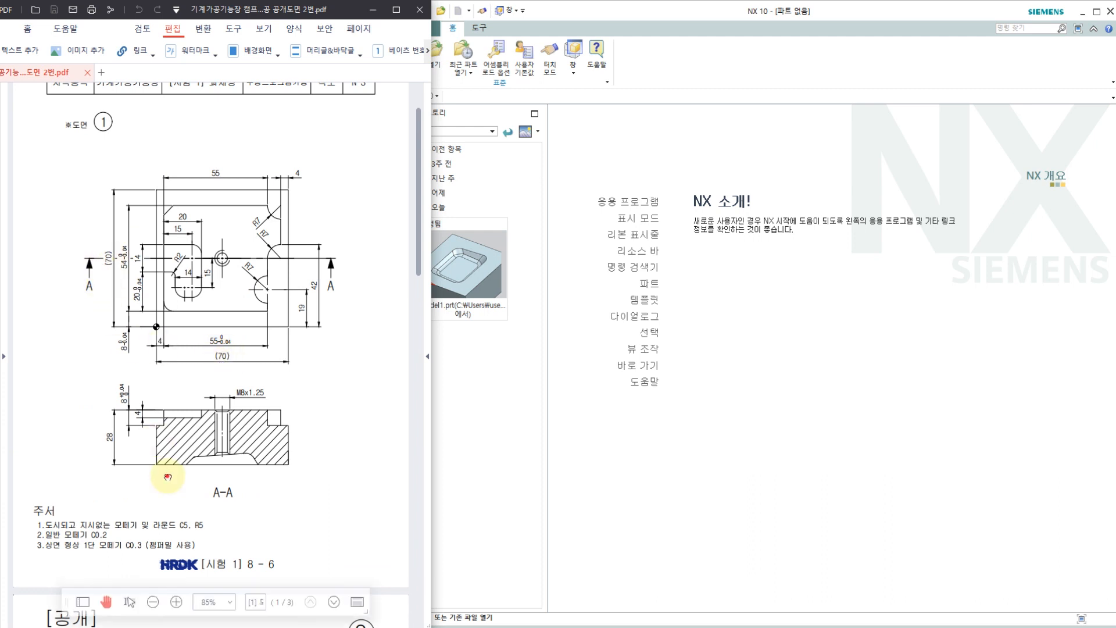
left_click_drag(161, 468, 199, 263)
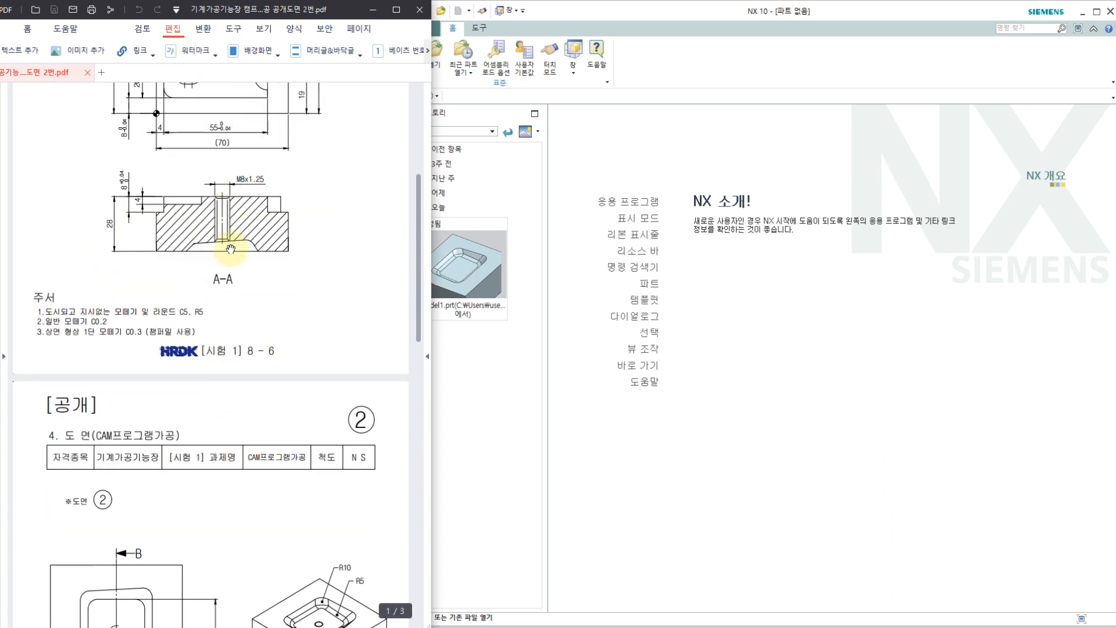
mouse_move(233, 269)
left_mouse_down()
mouse_move(194, 263)
mouse_move(256, 237)
mouse_move(235, 268)
left_mouse_up()
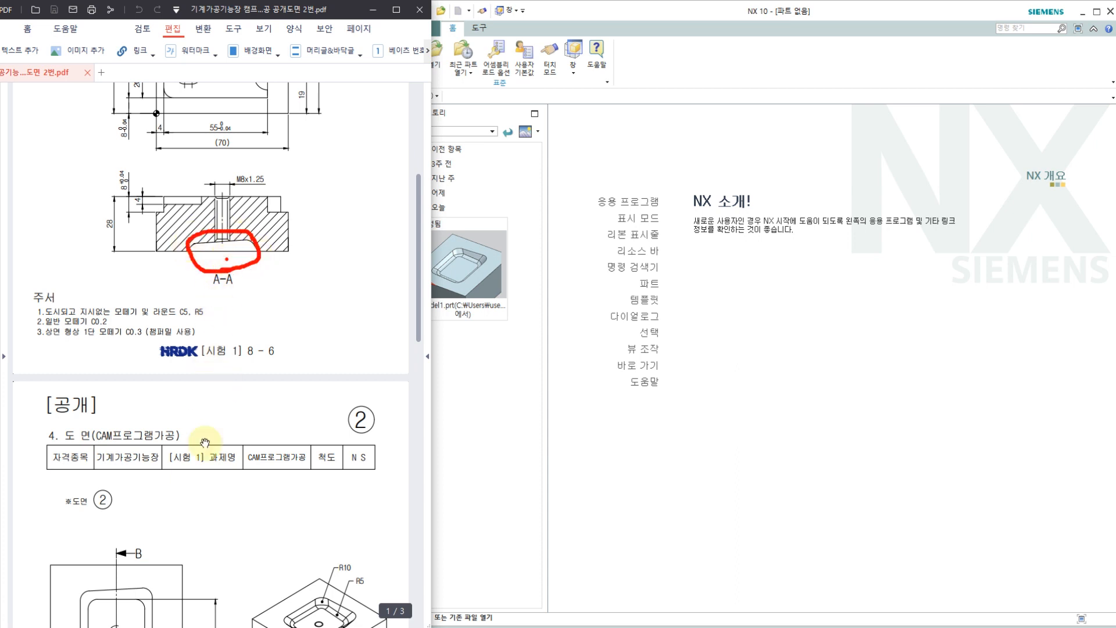
scroll(198, 430, "down", 3)
scroll(189, 410, "down", 2)
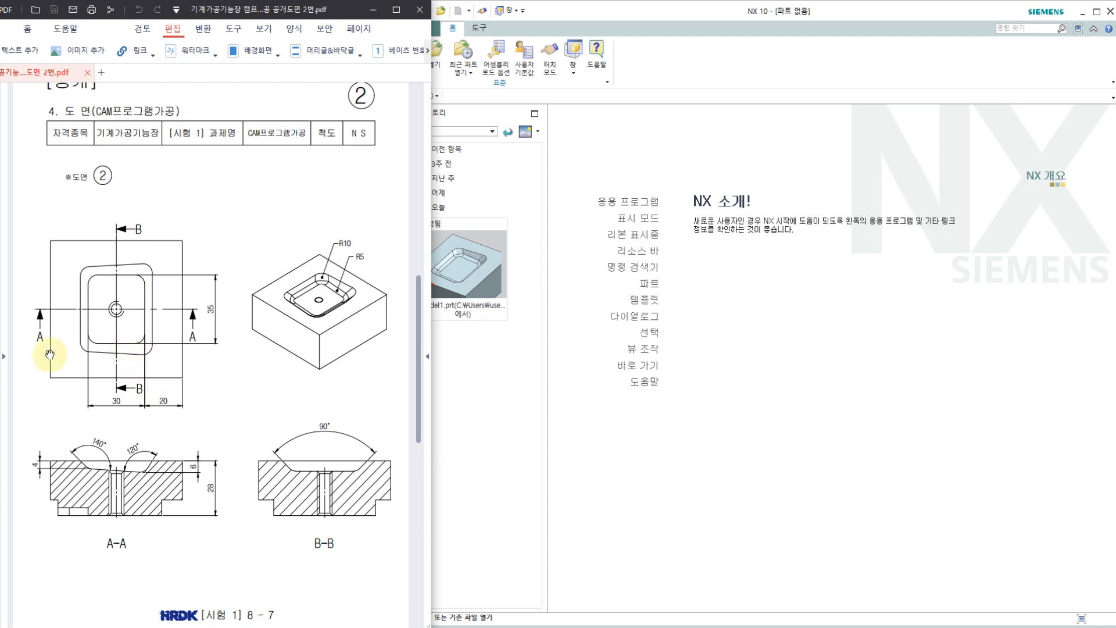
scroll(56, 365, "up", 1, "ctrl")
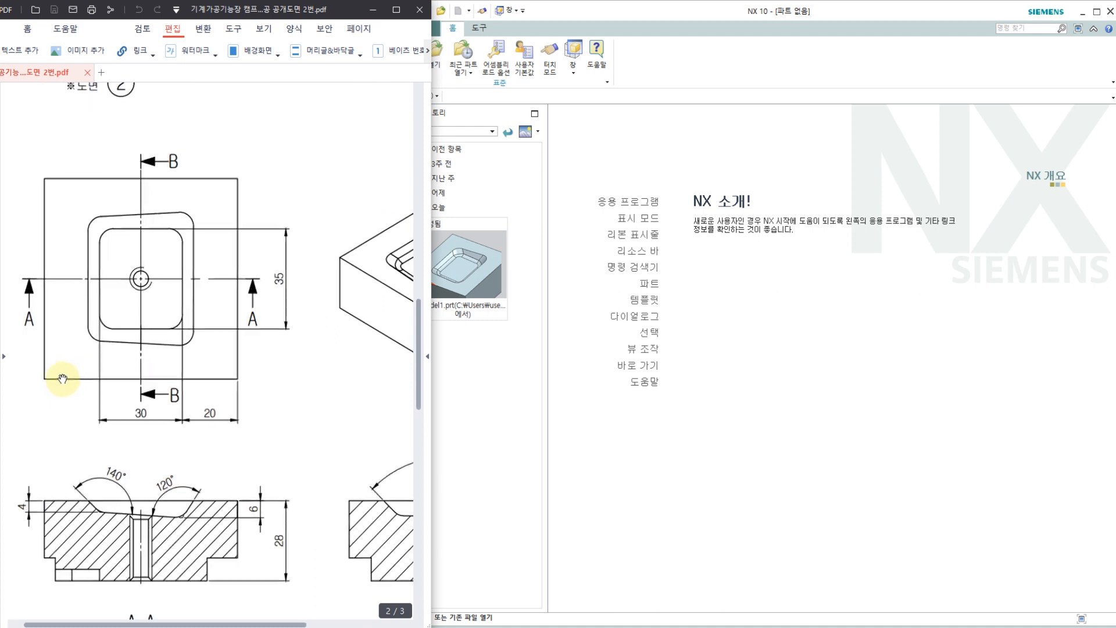
scroll(125, 351, "up", 1, "ctrl")
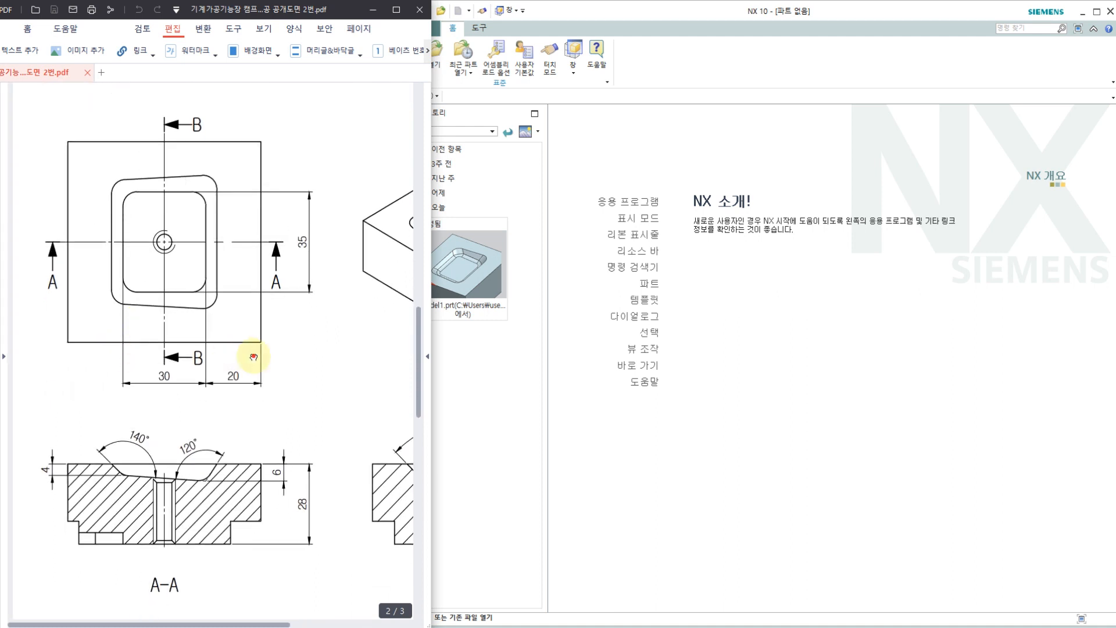
Step: Examine cutting line A-A on the CAM drawing's plan view and the matching hole and pocket profile in section A-A
mouse_move(253, 356)
left_mouse_down()
mouse_move(94, 341)
mouse_move(232, 342)
left_mouse_up()
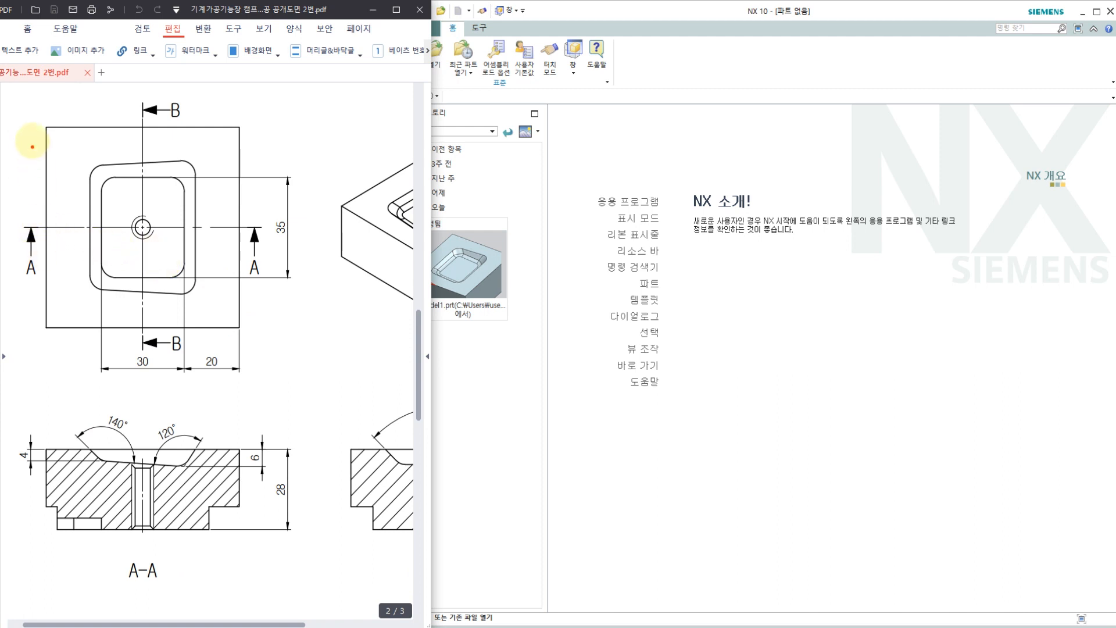
left_click_drag(31, 135, 81, 121)
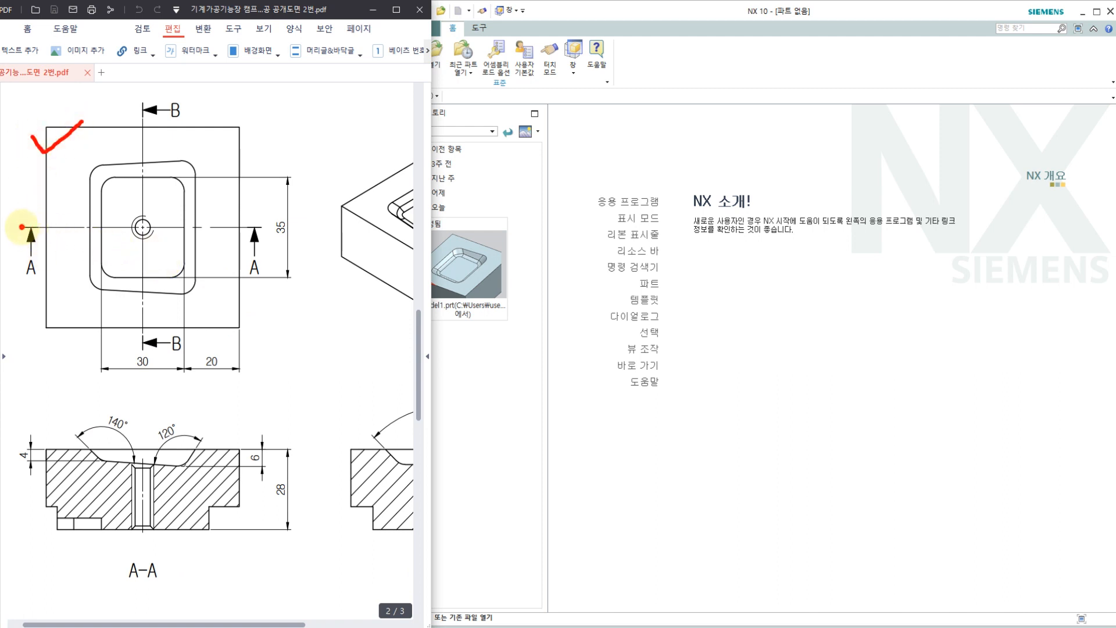
left_click_drag(22, 226, 242, 229)
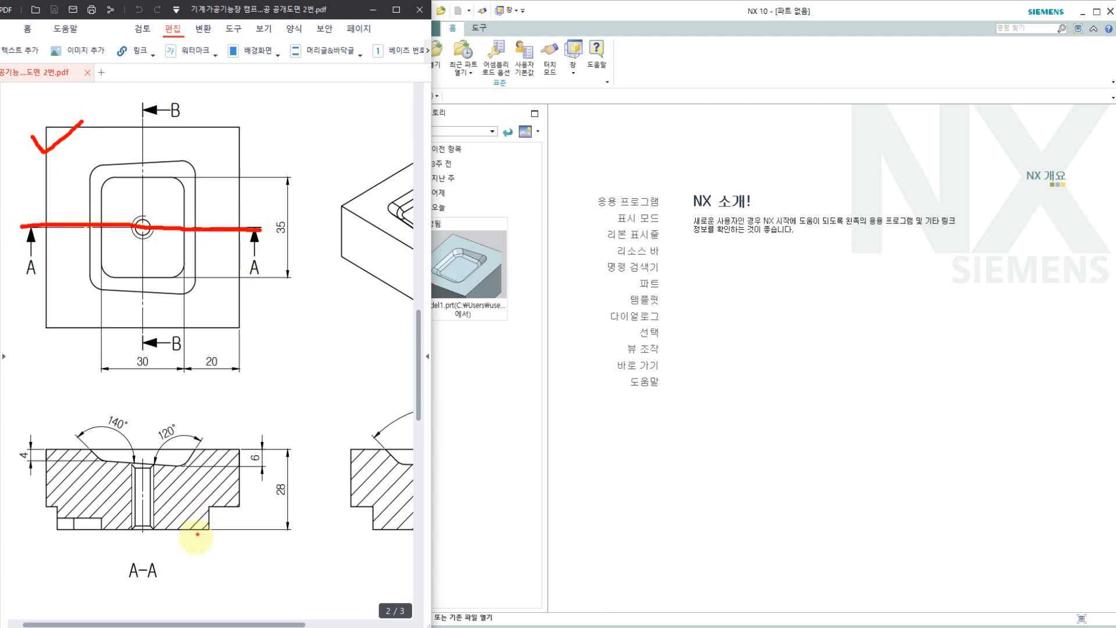
mouse_move(179, 577)
left_mouse_down()
mouse_move(122, 592)
mouse_move(152, 546)
mouse_move(169, 581)
left_mouse_up()
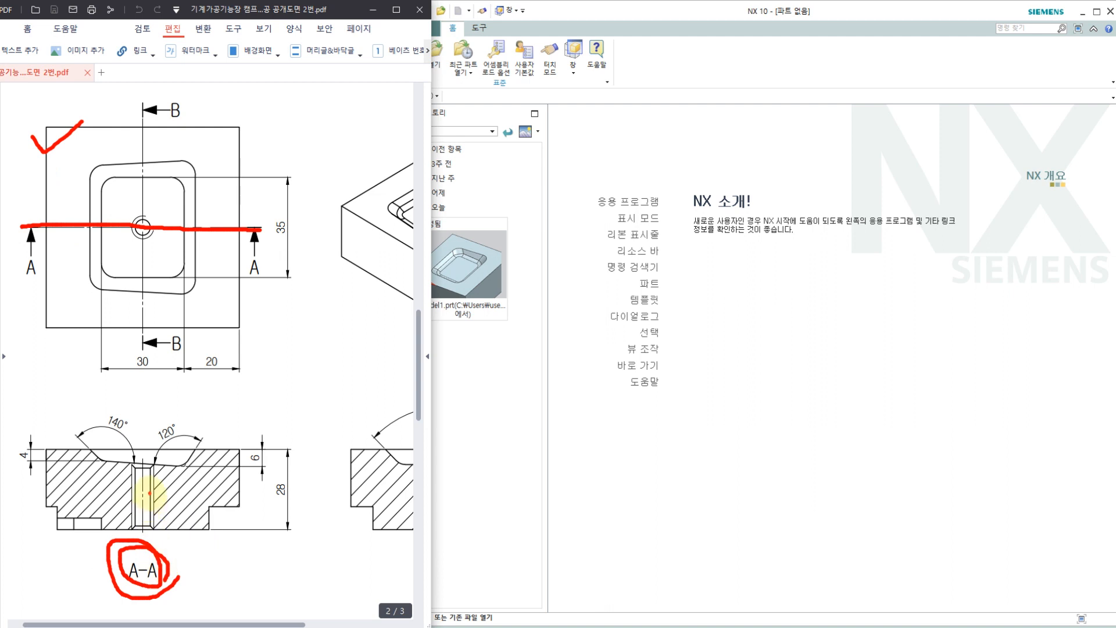
left_click_drag(133, 506, 157, 489)
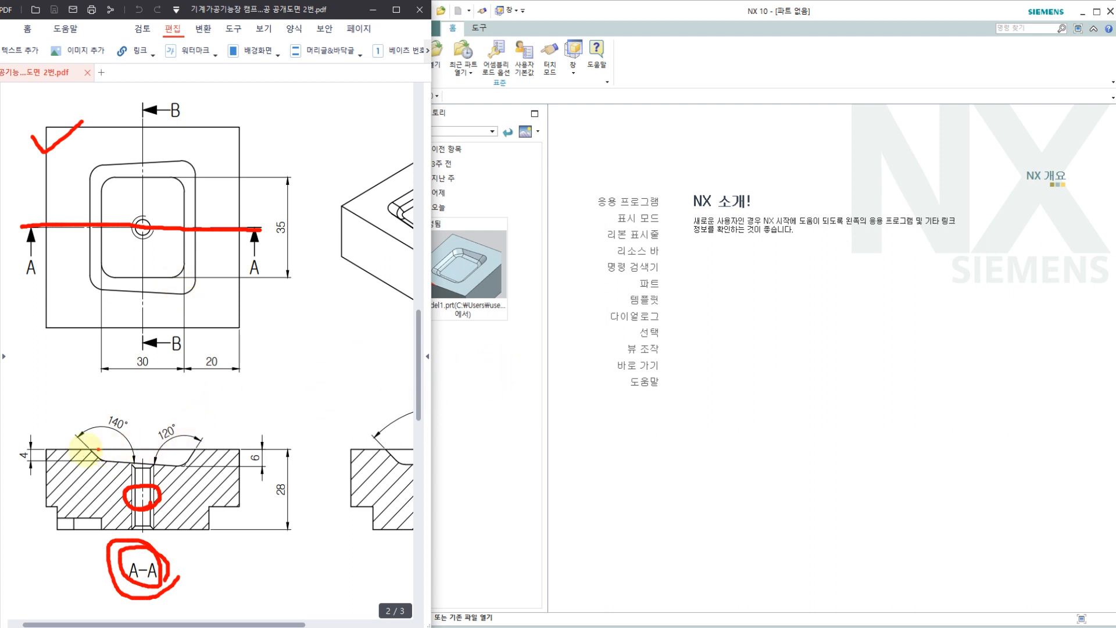
mouse_move(90, 465)
left_mouse_down()
mouse_move(171, 473)
mouse_move(201, 445)
mouse_move(92, 433)
mouse_move(154, 402)
left_mouse_up()
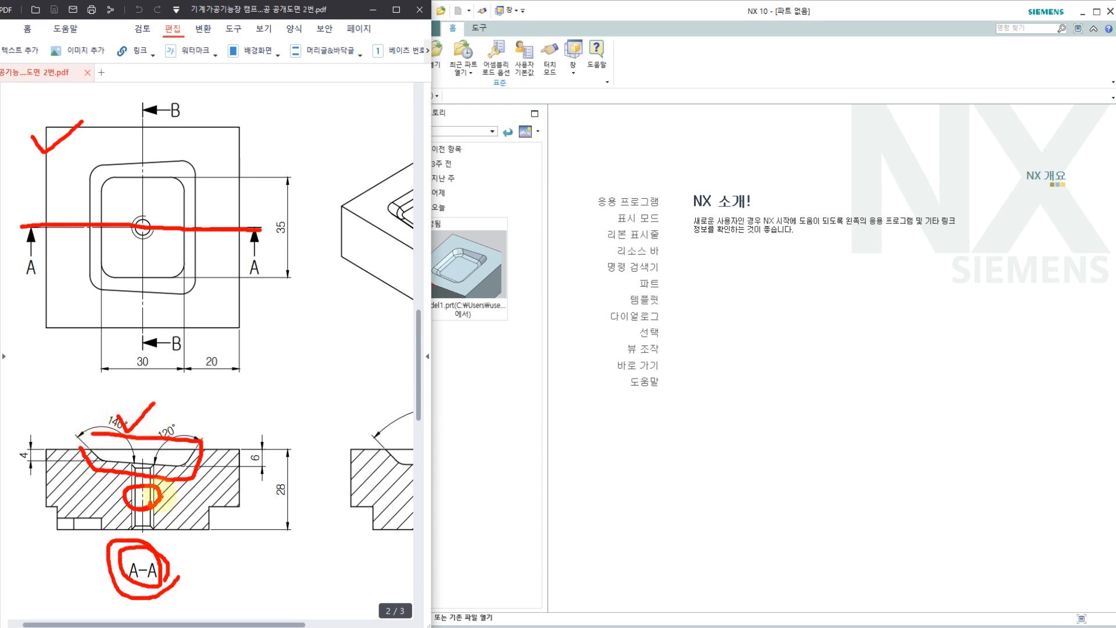
key("Escape")
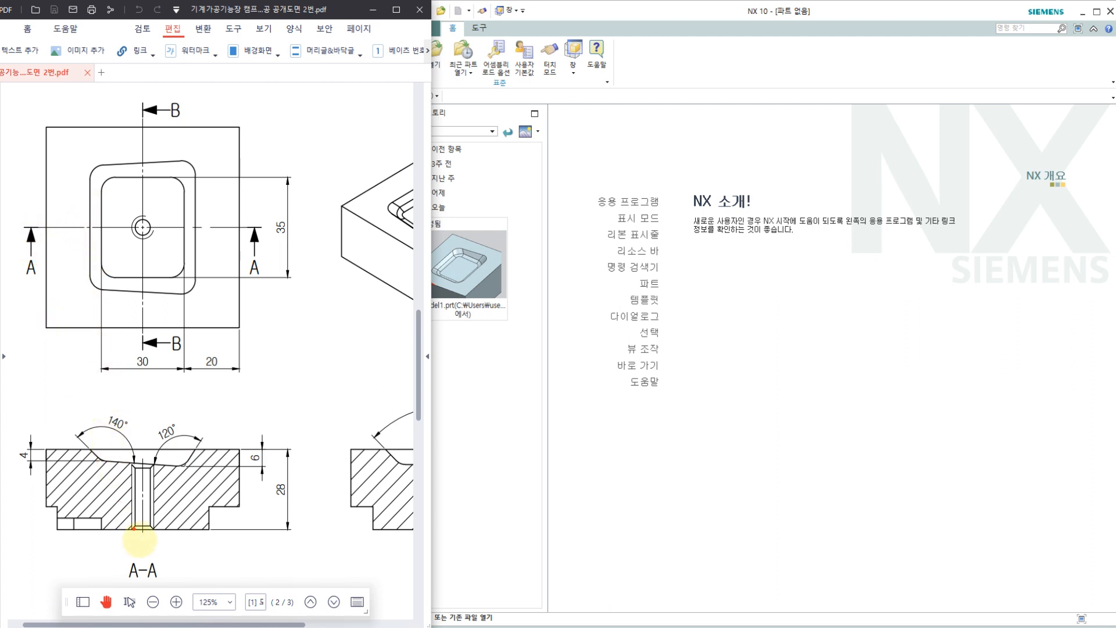
Step: Relate the plan view's pocket floor width and its distance from the block edge to the pocket profile in section A-A
left_click_drag(42, 227, 251, 235)
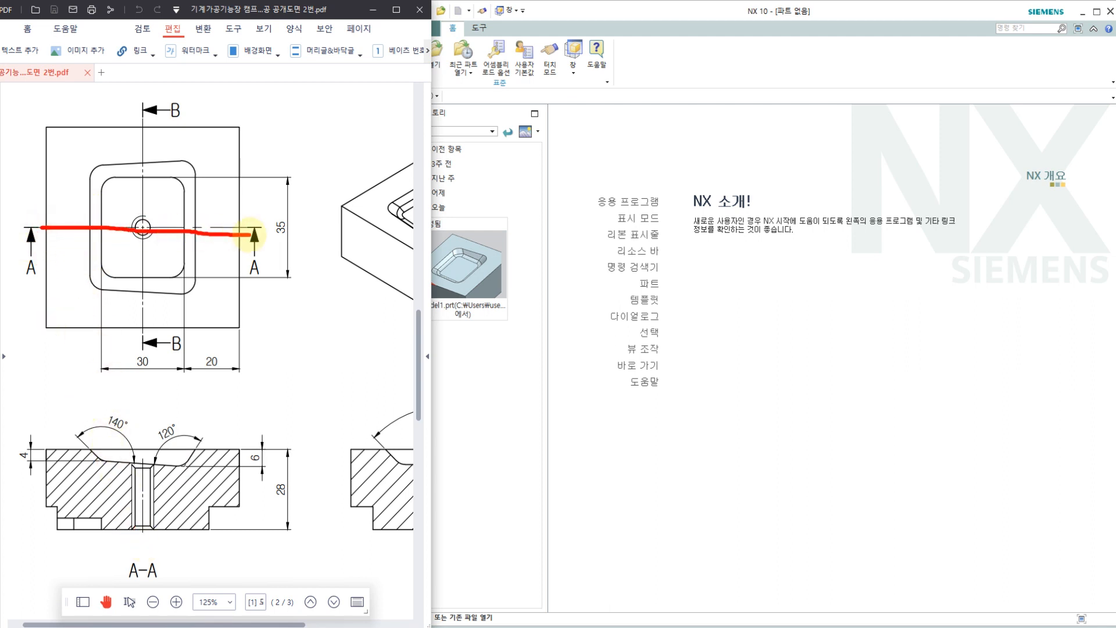
mouse_move(150, 377)
left_mouse_down()
mouse_move(126, 357)
mouse_move(160, 367)
left_mouse_up()
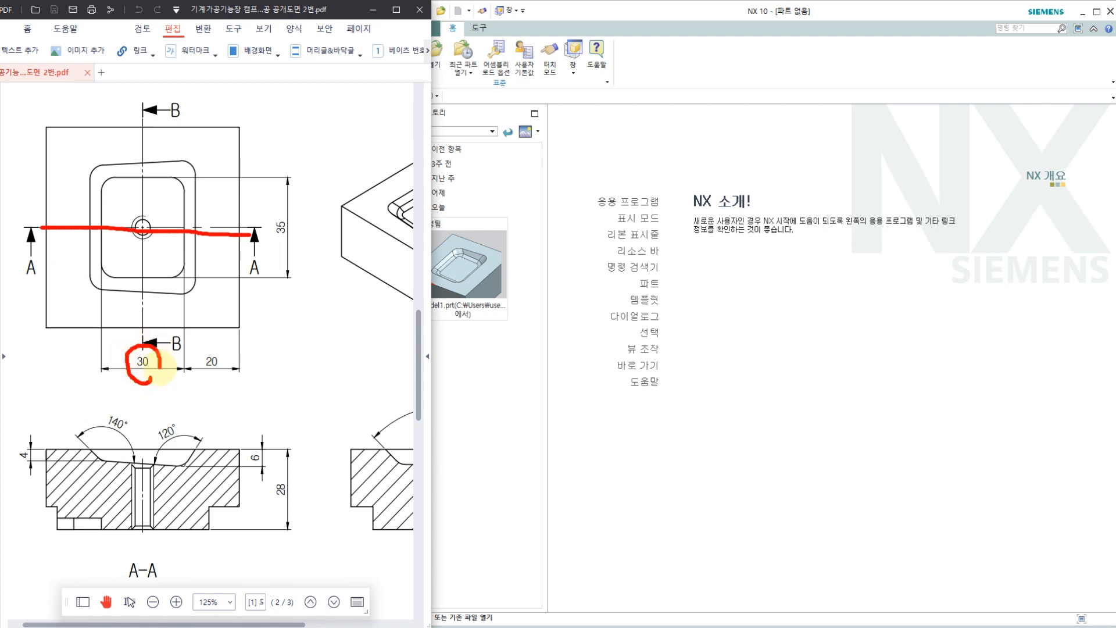
left_click_drag(188, 249, 187, 285)
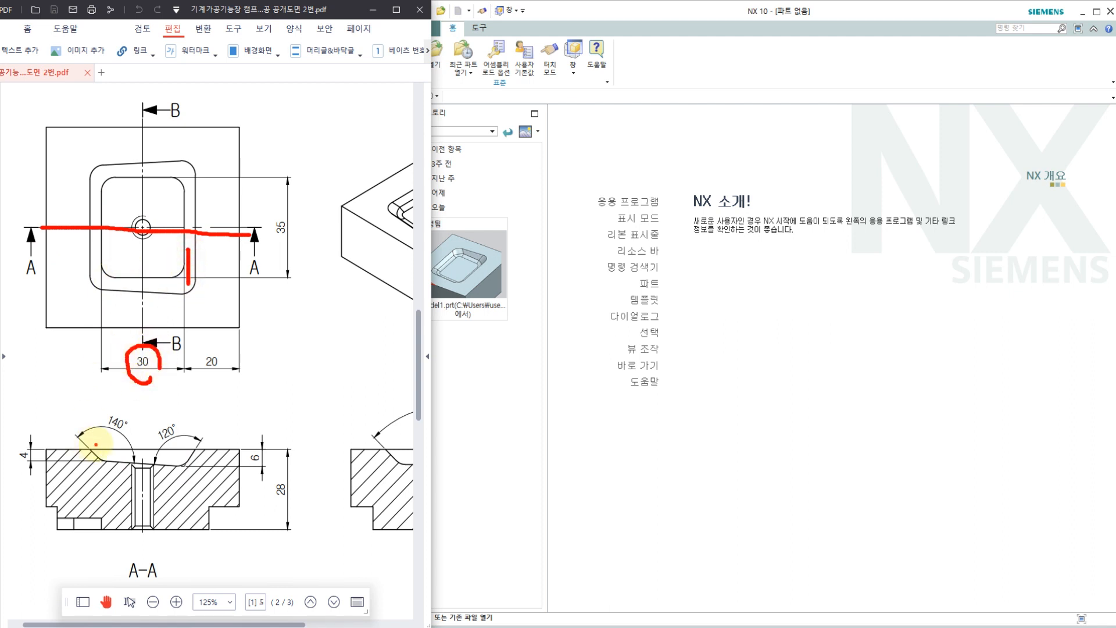
left_click_drag(94, 446, 91, 405)
left_click_drag(193, 414, 183, 510)
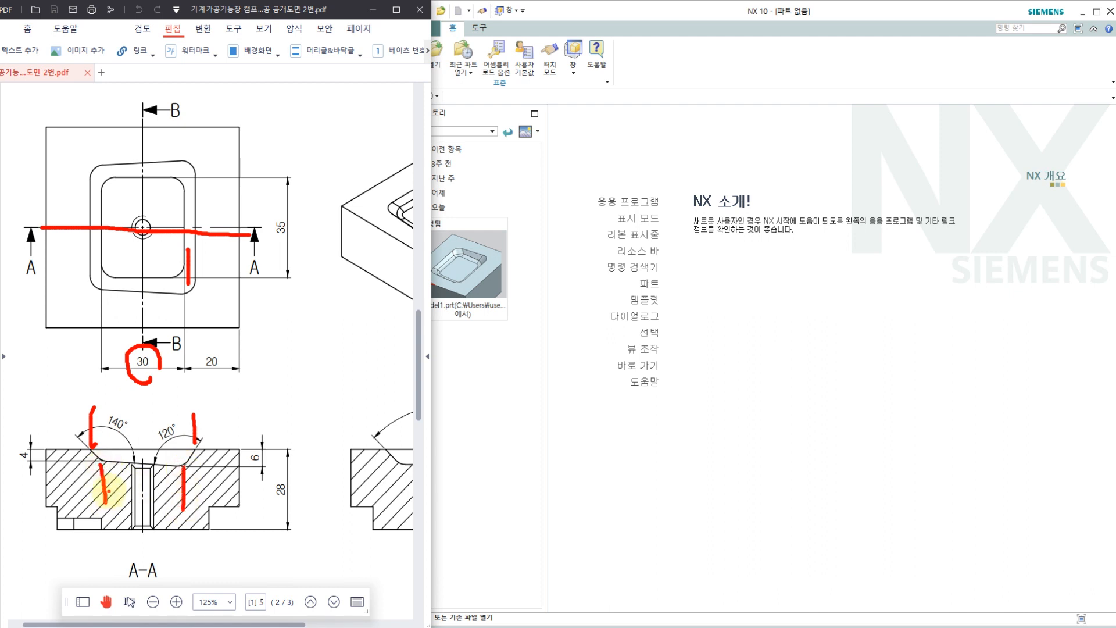
mouse_move(108, 491)
left_mouse_down()
mouse_move(169, 494)
mouse_move(116, 501)
left_mouse_up()
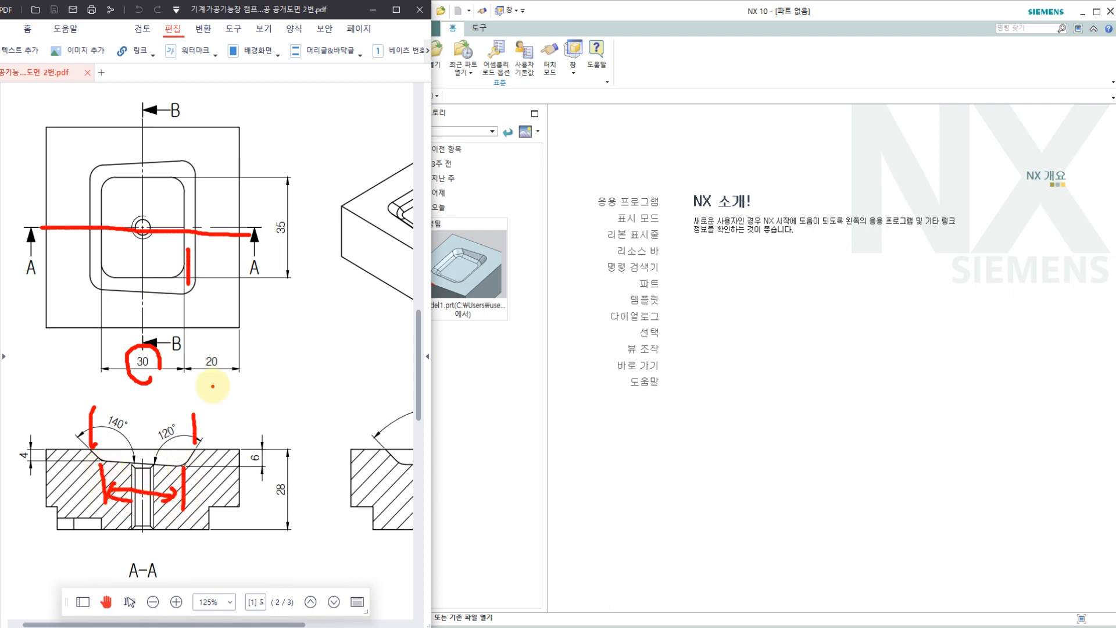
mouse_move(215, 385)
left_mouse_down()
mouse_move(184, 348)
mouse_move(223, 381)
left_mouse_up()
left_click_drag(189, 488, 239, 488)
mouse_move(232, 480)
left_mouse_down()
mouse_move(233, 495)
mouse_move(198, 499)
left_mouse_up()
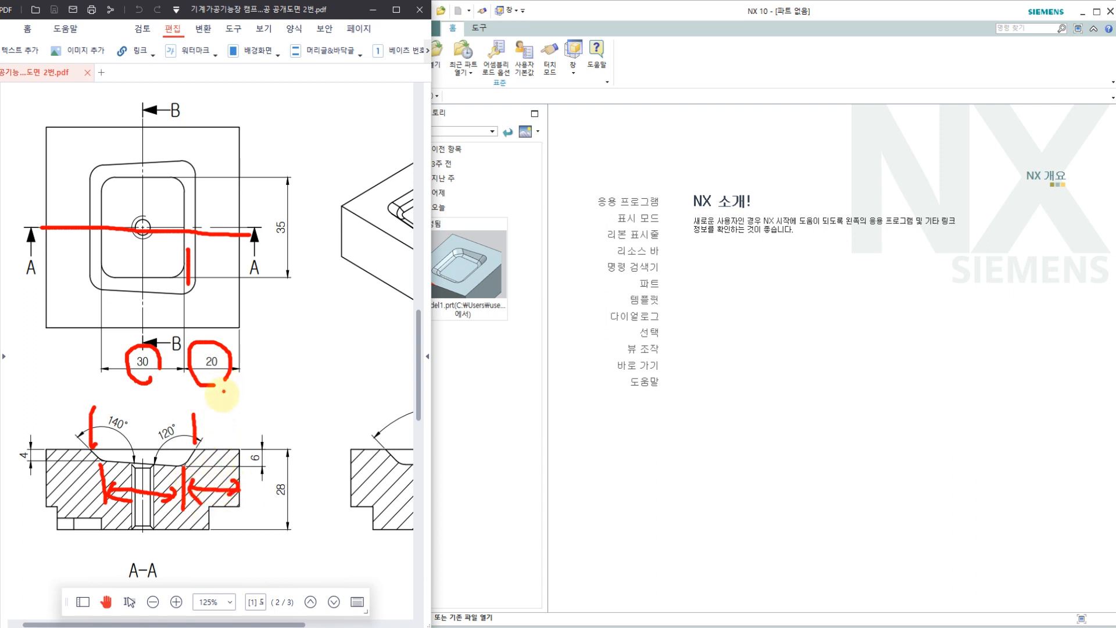
key("Escape")
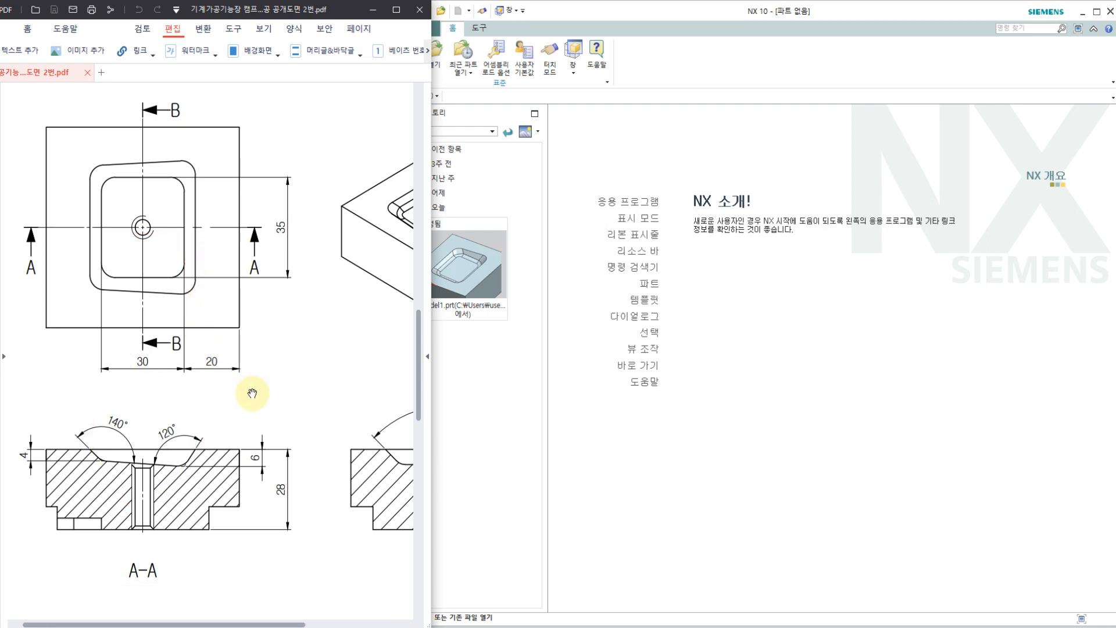
Step: Examine section B-B and match the plan view's vertical pocket floor dimension to its pocket profile
left_click_drag(252, 393, 191, 386)
mouse_move(226, 368)
left_mouse_down()
mouse_move(237, 402)
mouse_move(223, 422)
mouse_move(87, 271)
left_mouse_up()
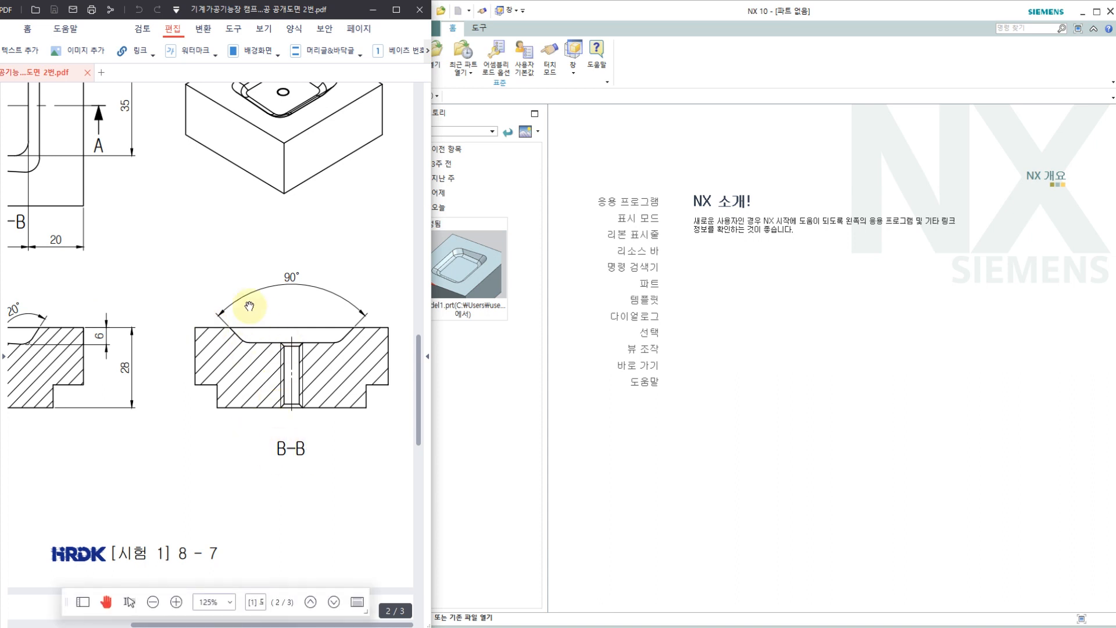
mouse_move(282, 312)
left_mouse_down()
mouse_move(306, 321)
mouse_move(312, 308)
left_mouse_up()
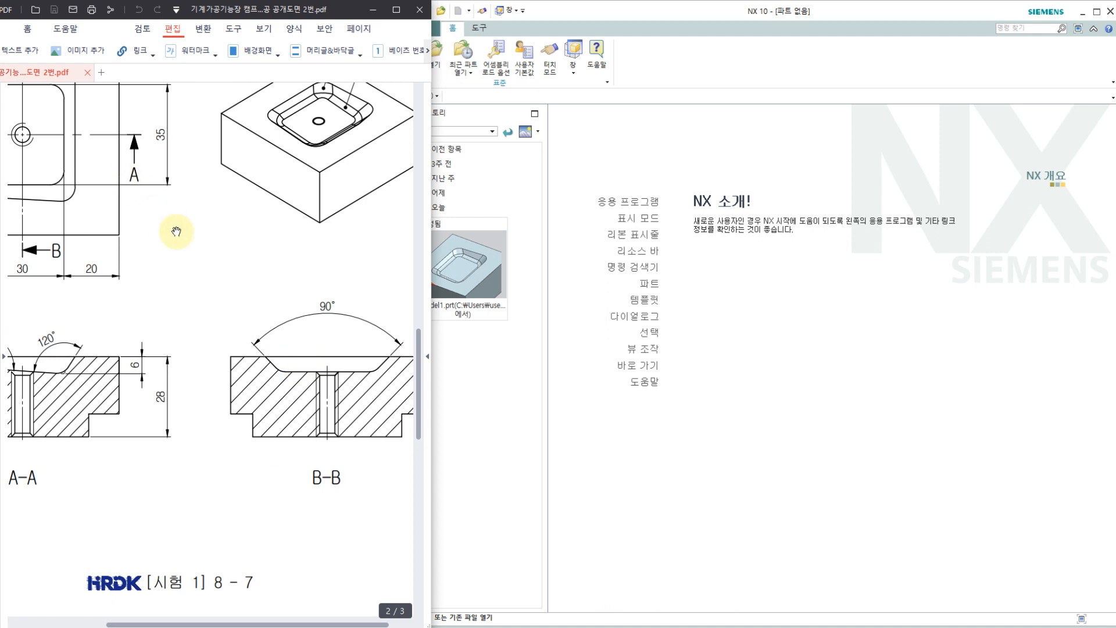
left_click_drag(176, 231, 201, 262)
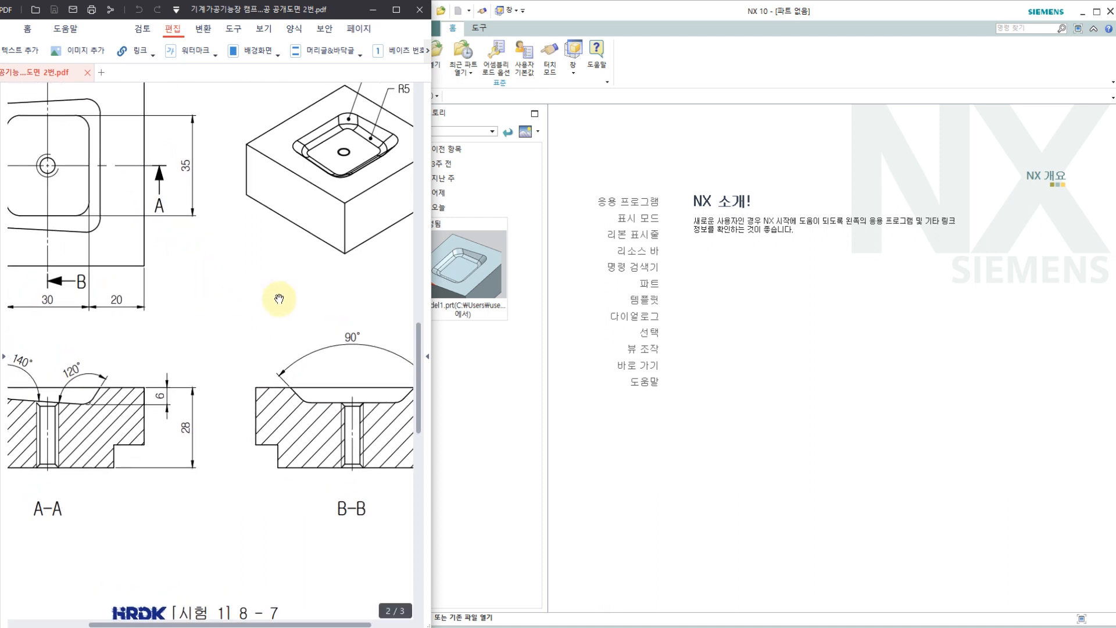
key("ctrl+2")
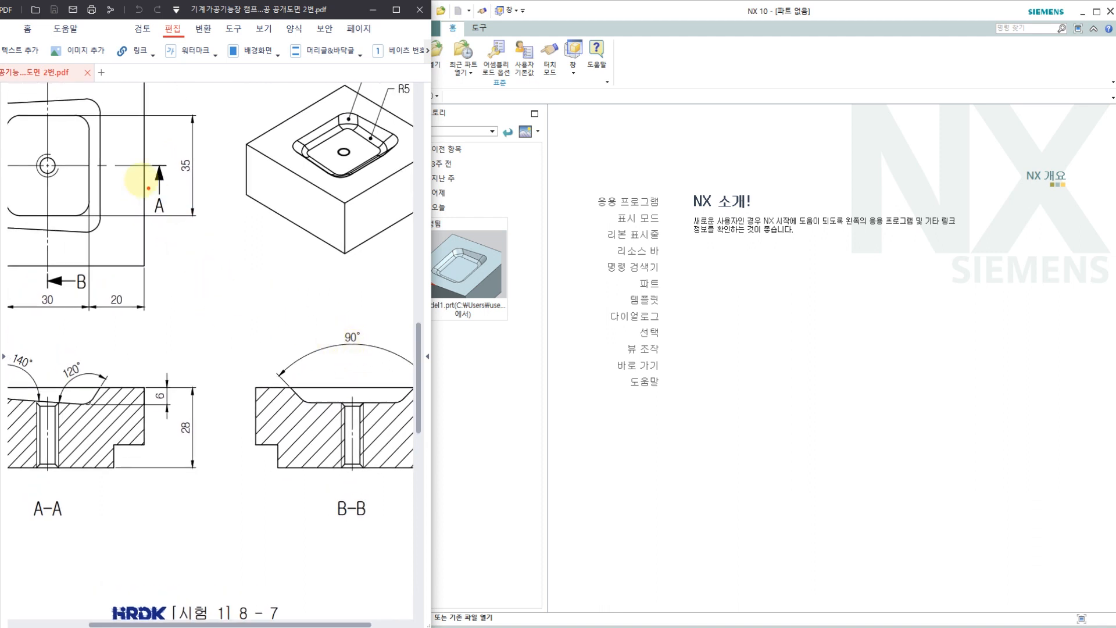
left_click_drag(46, 213, 44, 231)
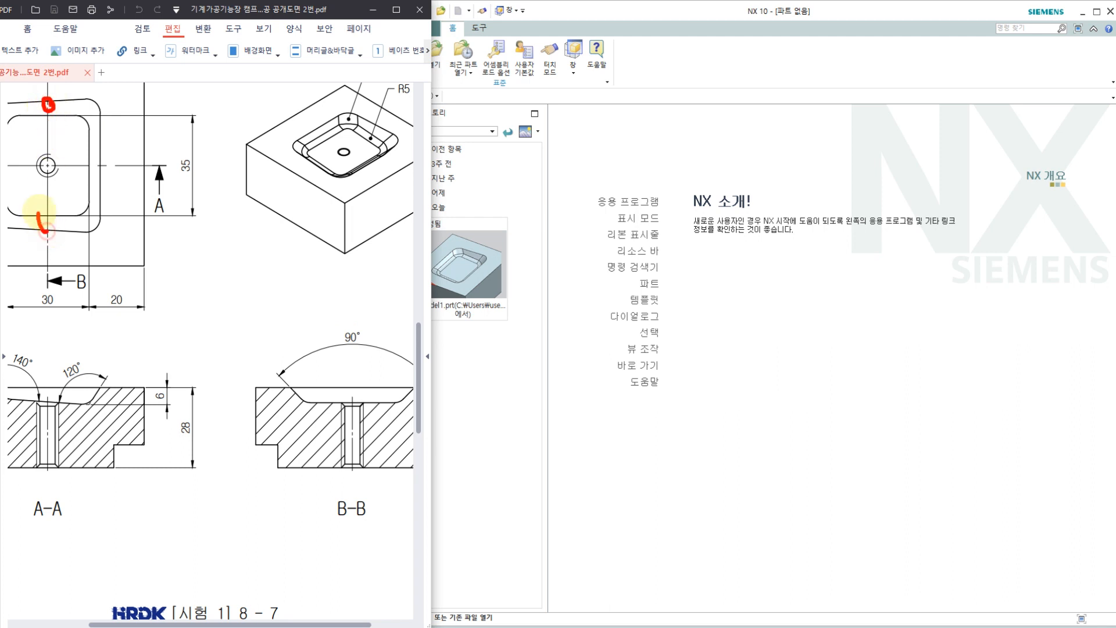
left_click_drag(50, 119, 75, 118)
mouse_move(187, 145)
left_mouse_down()
mouse_move(169, 161)
mouse_move(185, 182)
left_mouse_up()
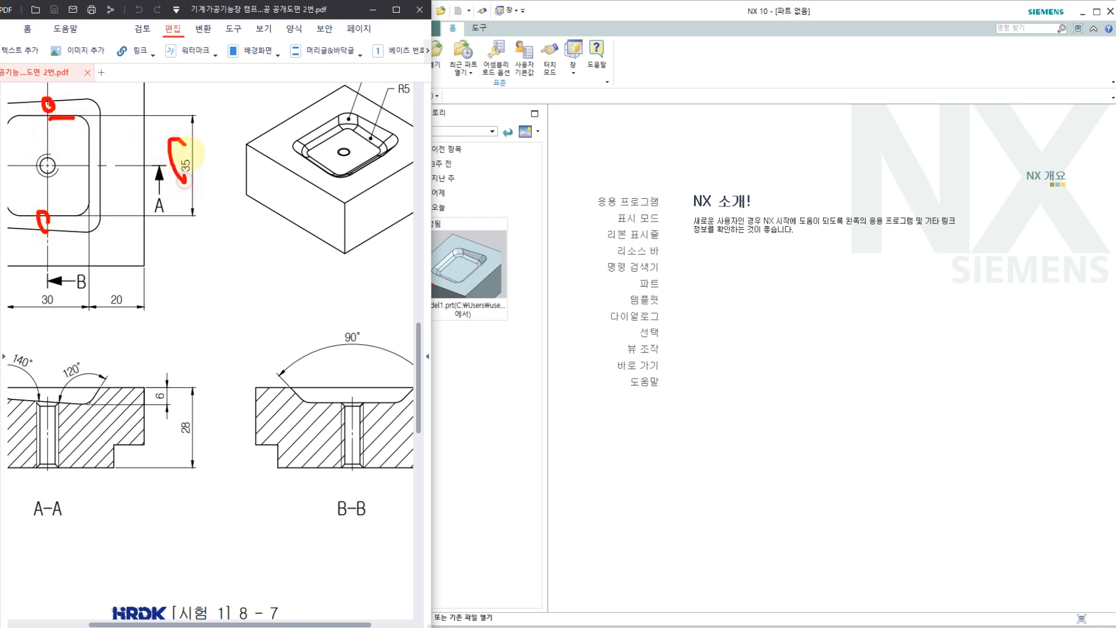
left_click_drag(303, 402, 359, 434)
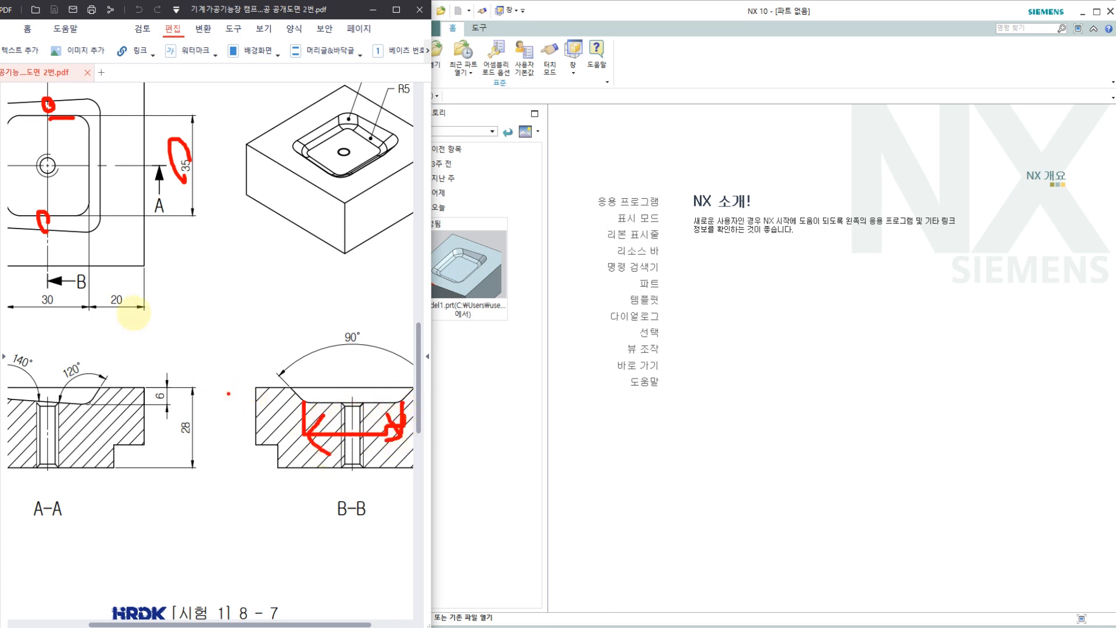
Step: Check the corner and floor radii called out on the pocket in the isometric view
left_click_drag(144, 279, 168, 366)
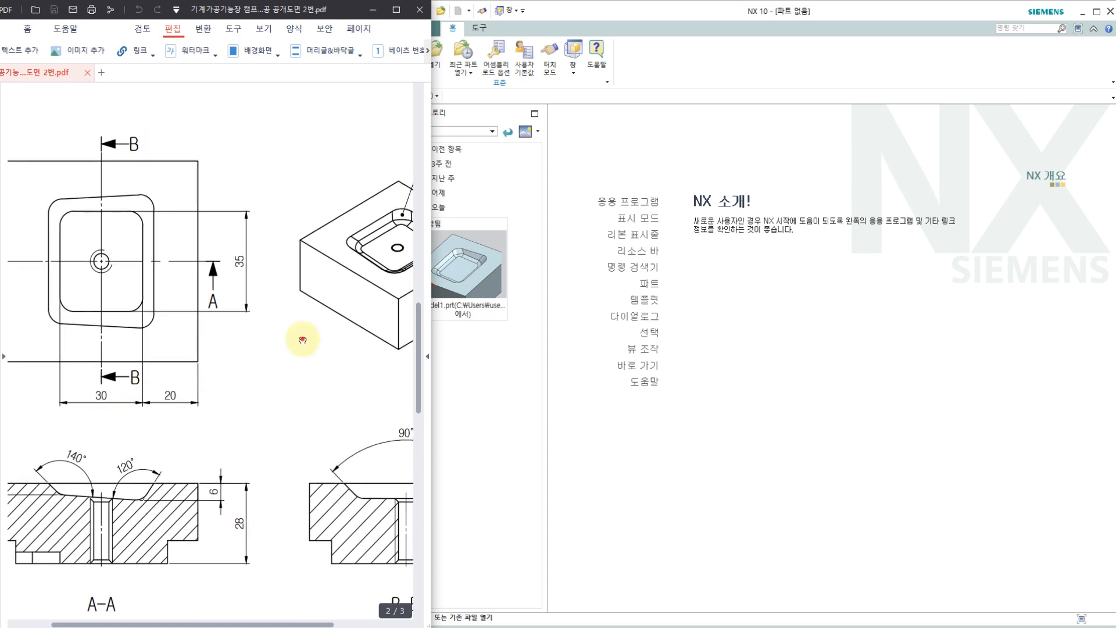
left_click_drag(301, 338, 205, 358)
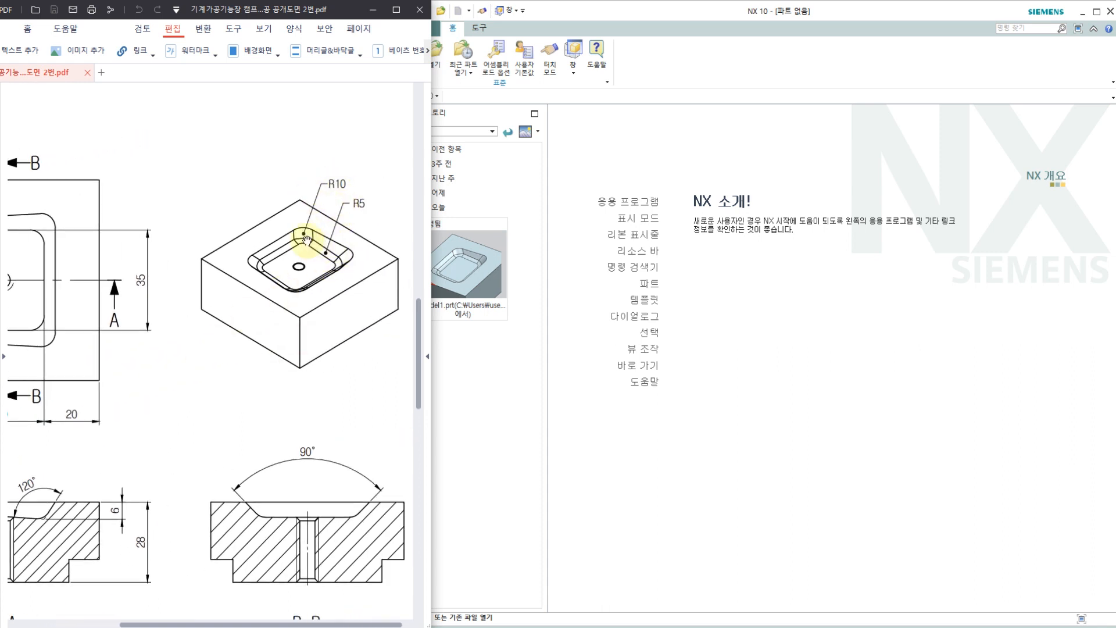
left_click_drag(150, 349, 306, 298)
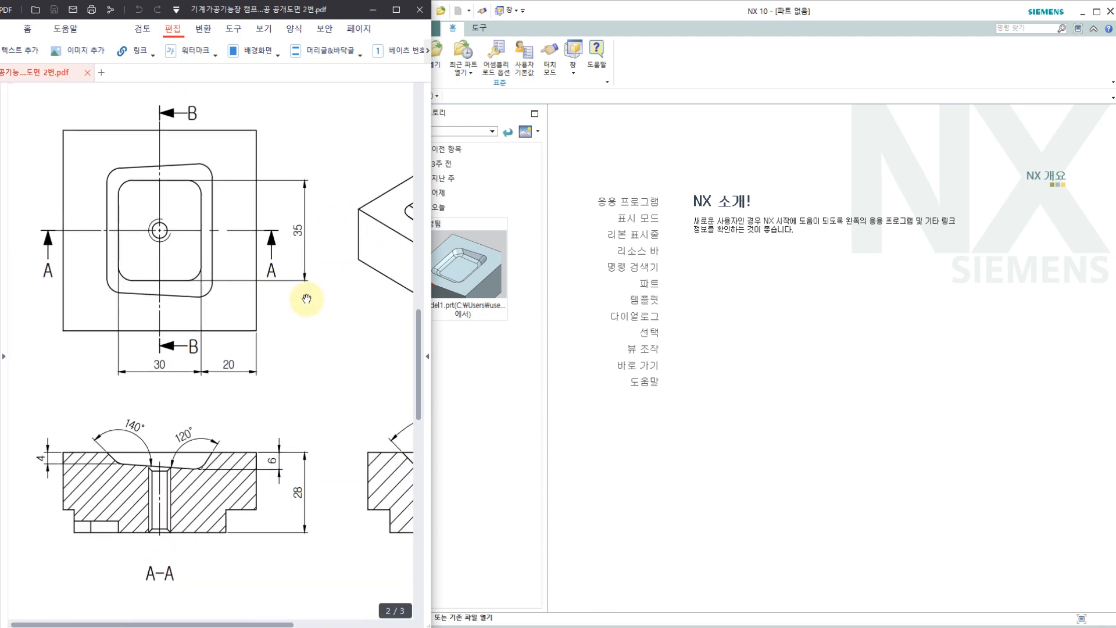
Step: Switch to NX and create a new millimetre part model2.prt from the Model template
left_click(763, 15)
left_click(408, 62)
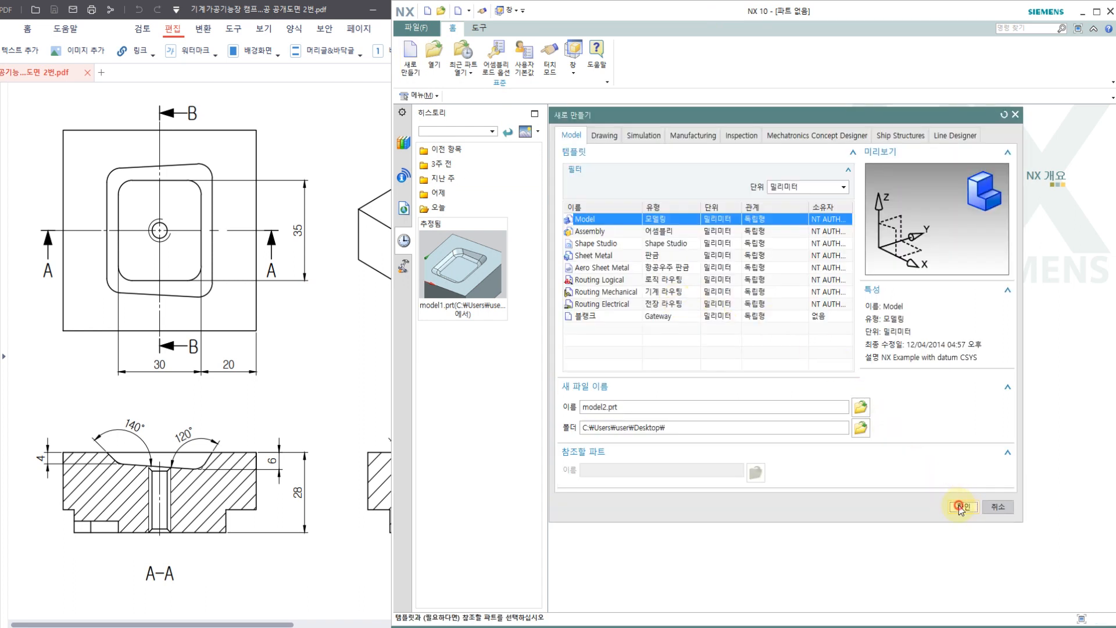
left_click(962, 506)
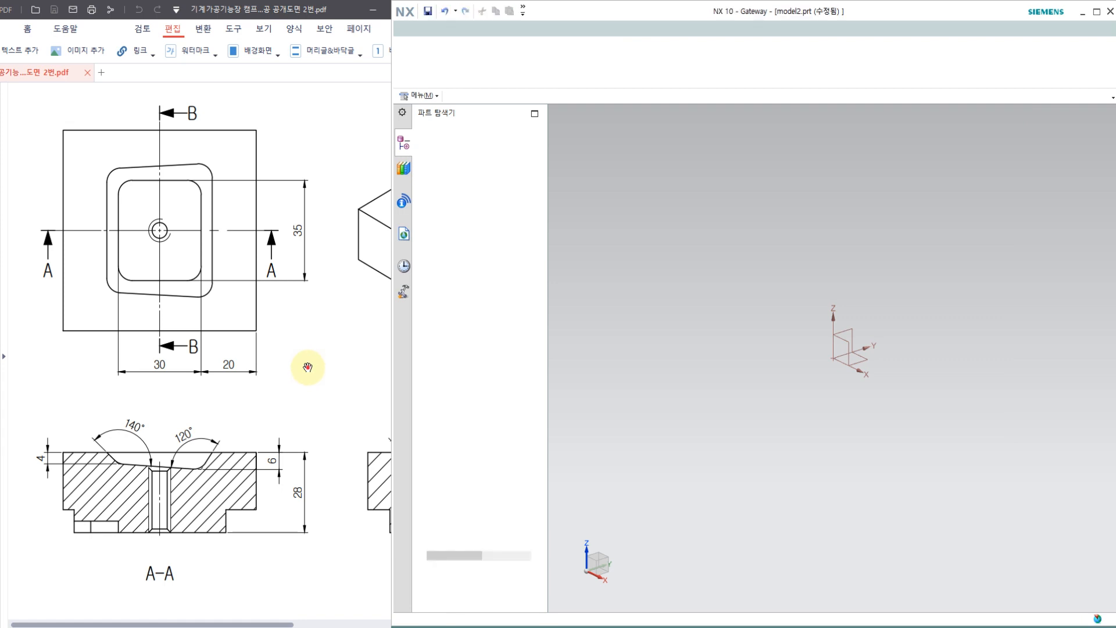
Step: Examine the block's top face and pocket in the isometric view and the wall angle in section B-B
mouse_move(306, 366)
left_mouse_down()
mouse_move(227, 358)
mouse_move(139, 374)
left_mouse_up()
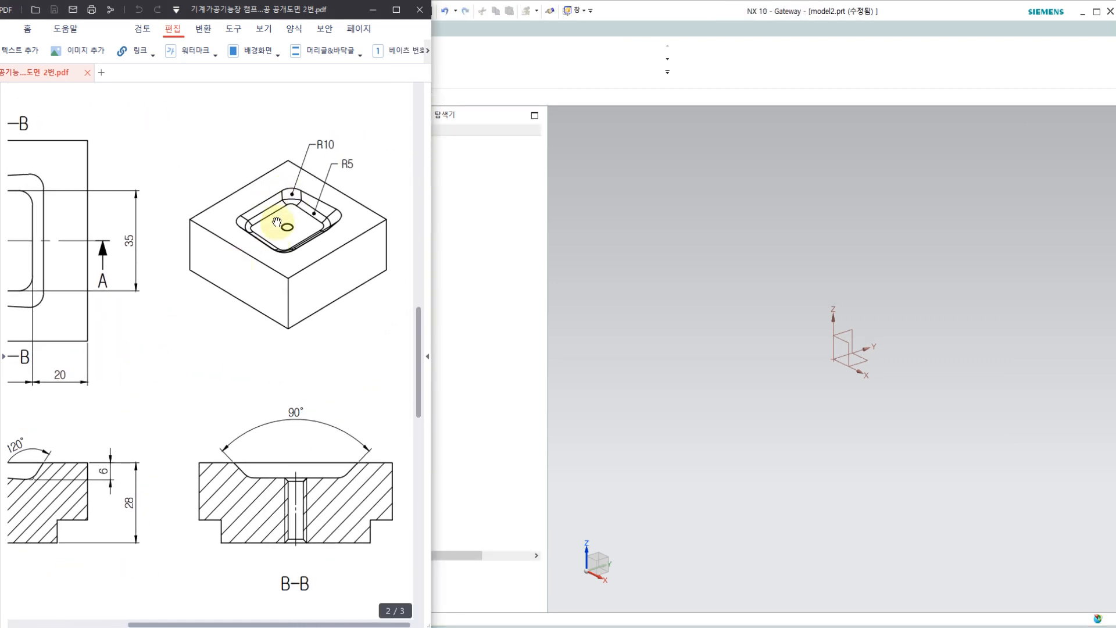
mouse_move(290, 160)
left_mouse_down()
mouse_move(220, 244)
mouse_move(262, 278)
mouse_move(391, 238)
mouse_move(292, 157)
left_mouse_up()
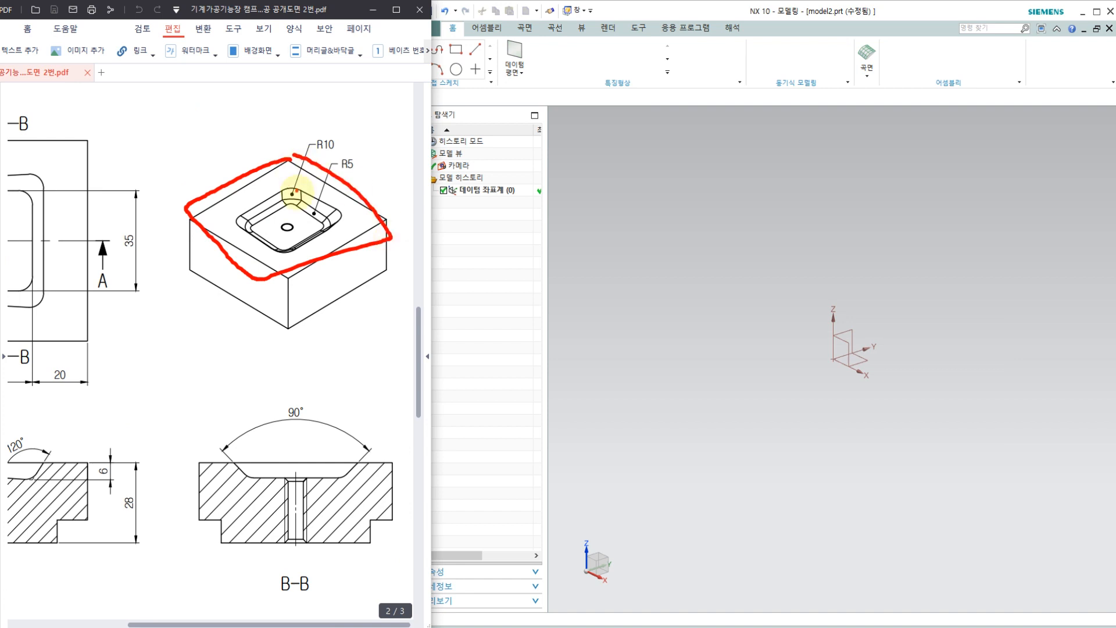
key("e")
mouse_move(308, 239)
left_mouse_down()
mouse_move(245, 220)
mouse_move(320, 195)
mouse_move(198, 196)
mouse_move(236, 269)
mouse_move(372, 240)
mouse_move(342, 182)
mouse_move(370, 123)
left_mouse_up()
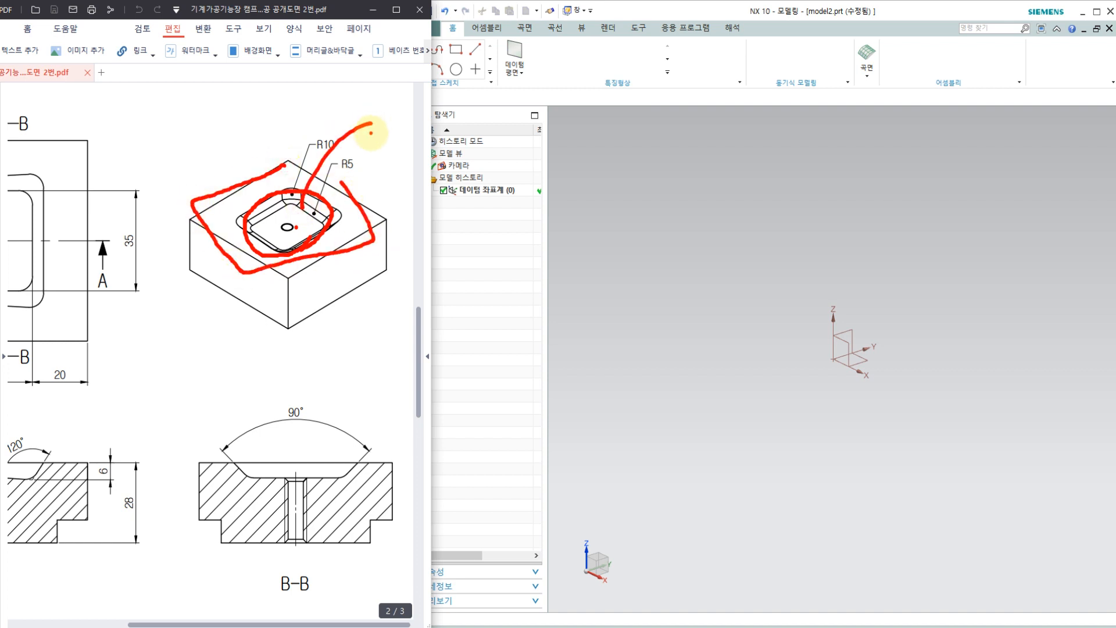
mouse_move(301, 433)
left_mouse_down()
mouse_move(304, 391)
mouse_move(311, 426)
left_mouse_up()
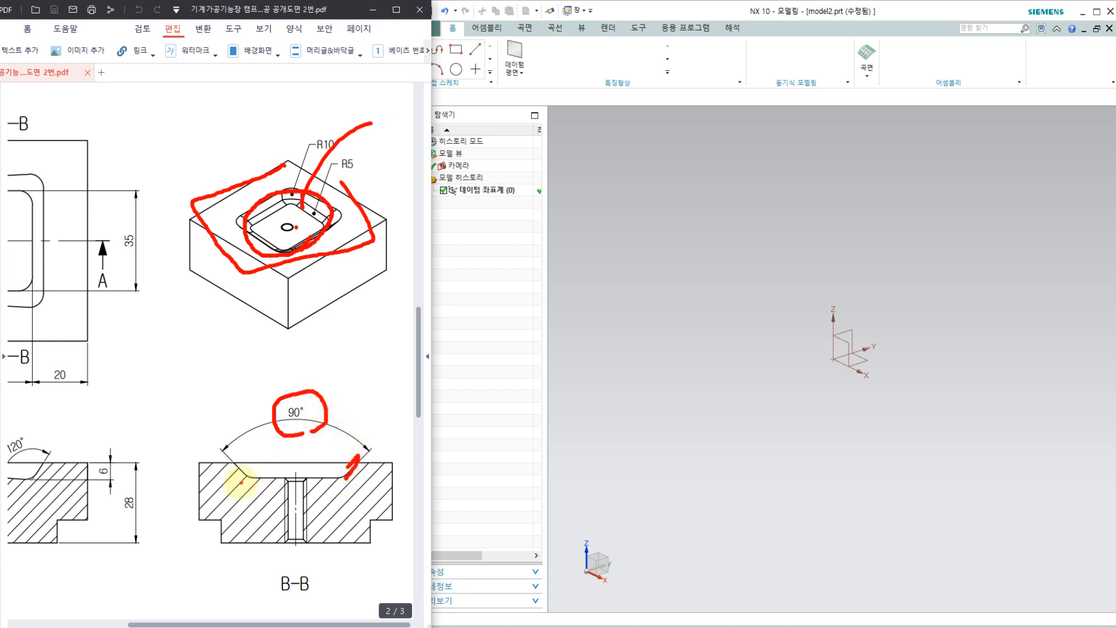
key("Escape")
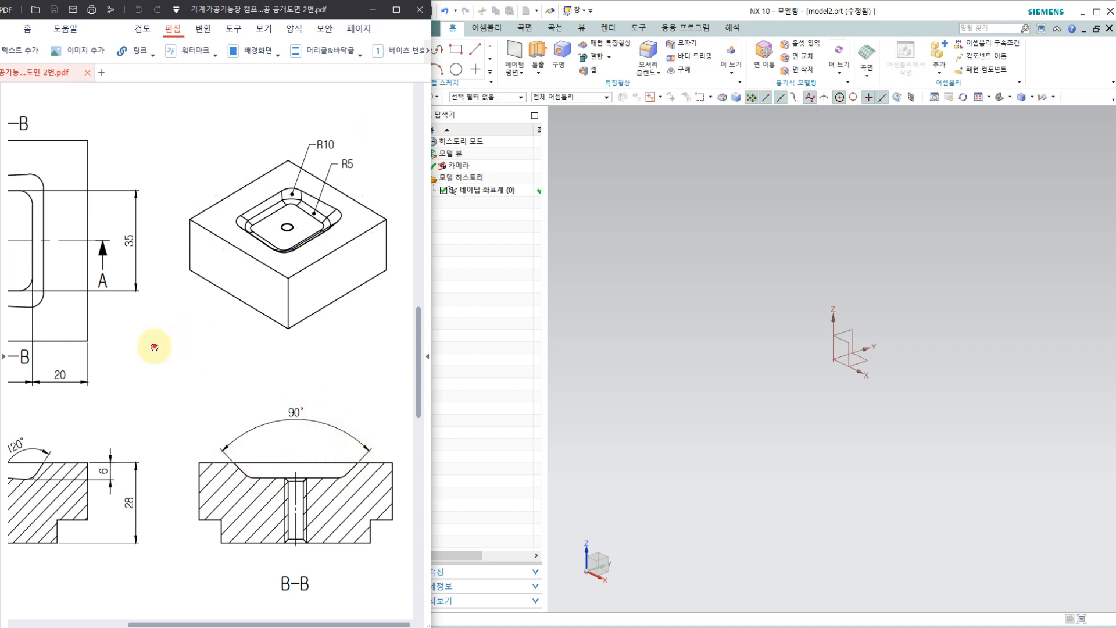
Step: Compare the pocket floor outline in the plan view with its profile and depths in section A-A, with NX brought forward
mouse_move(156, 344)
left_mouse_down()
mouse_move(275, 349)
mouse_move(316, 337)
left_mouse_up()
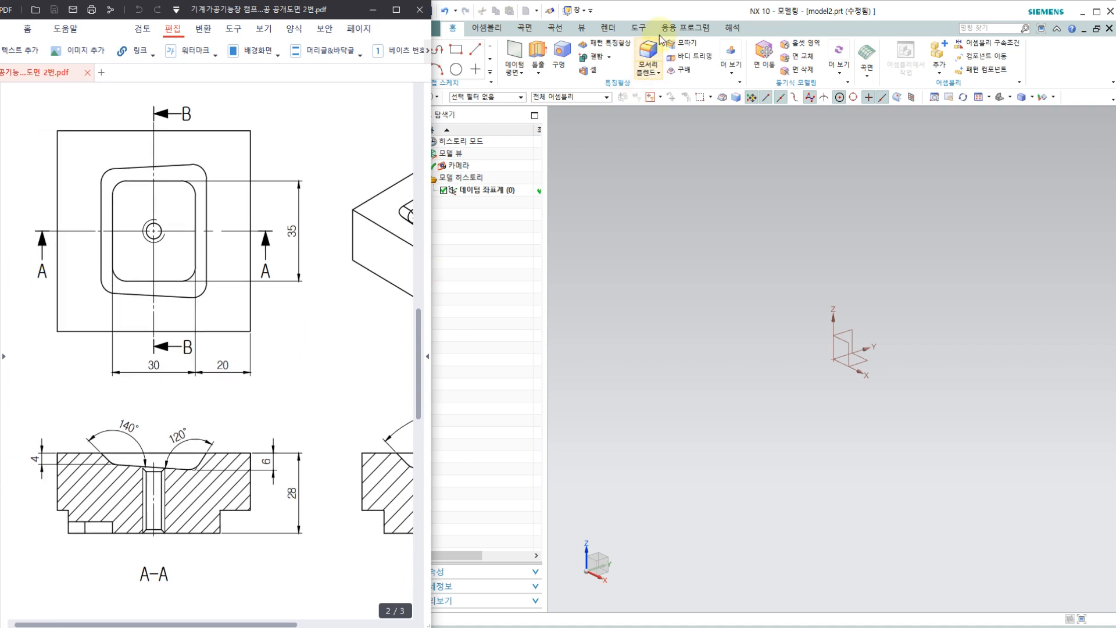
left_click(671, 13)
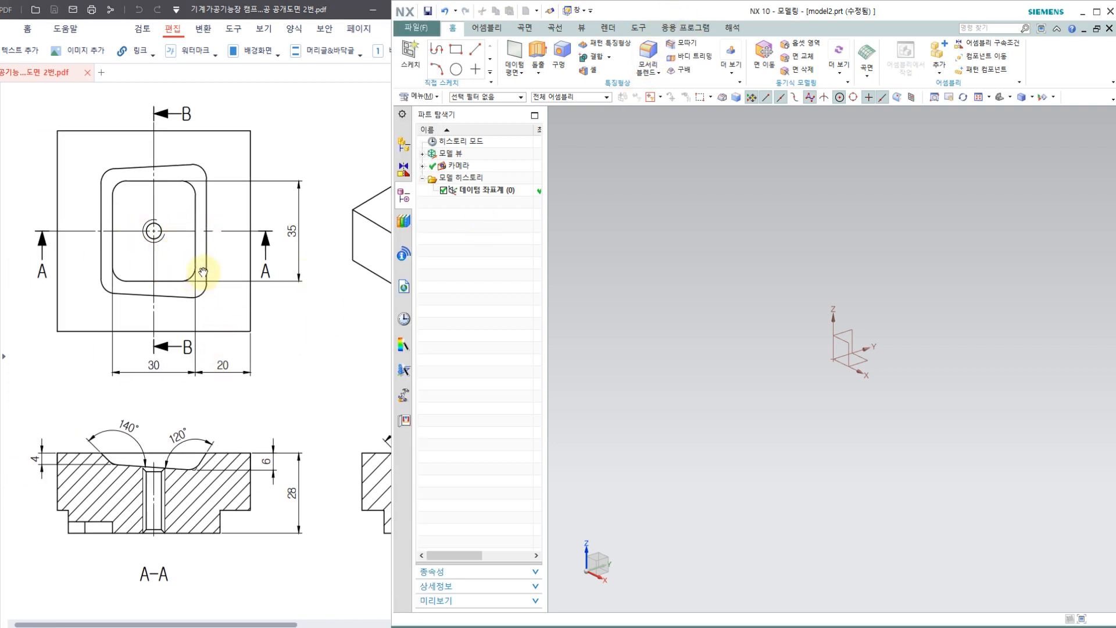
mouse_move(163, 293)
left_mouse_down()
mouse_move(199, 225)
mouse_move(171, 260)
left_mouse_up()
left_click_drag(187, 195, 192, 232)
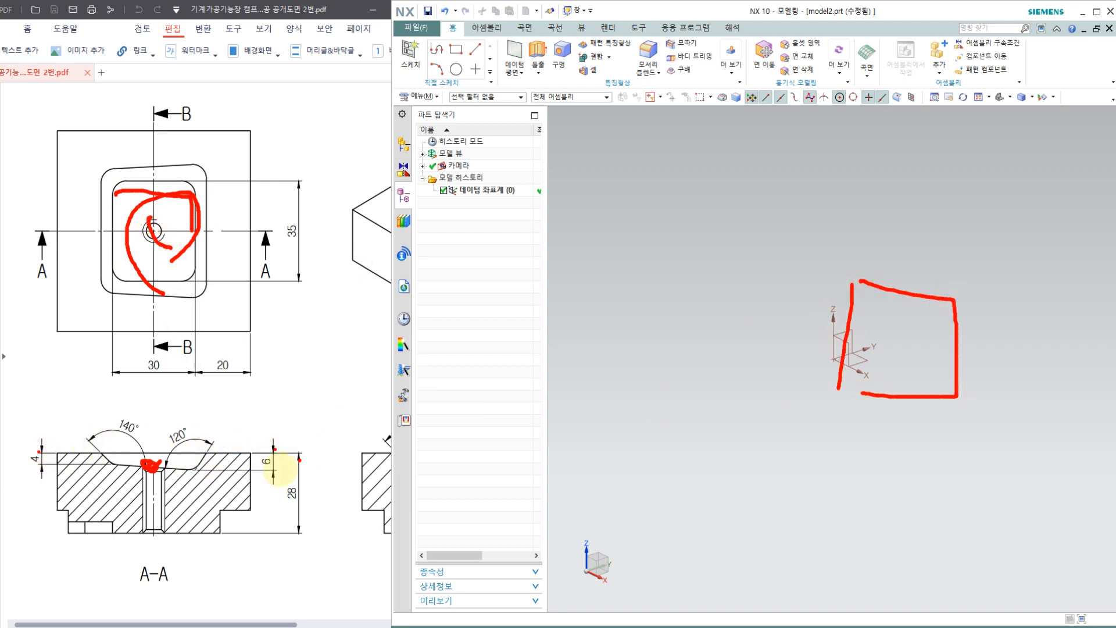
mouse_move(109, 463)
left_mouse_down()
mouse_move(207, 448)
mouse_move(92, 448)
mouse_move(299, 388)
mouse_move(297, 407)
left_mouse_up()
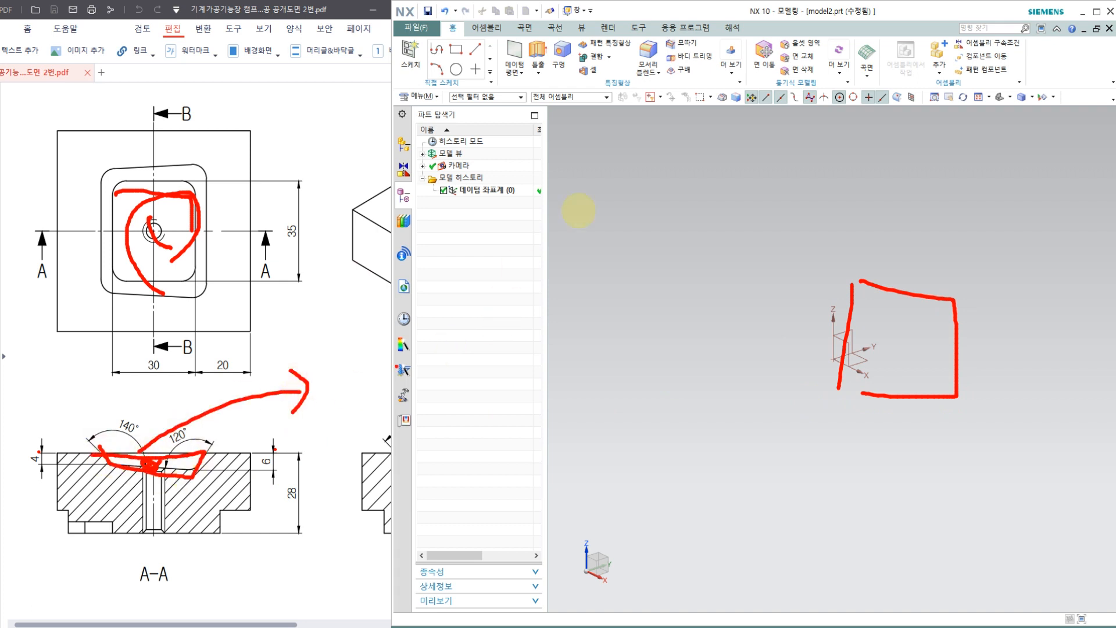
key("Escape")
left_click(736, 116)
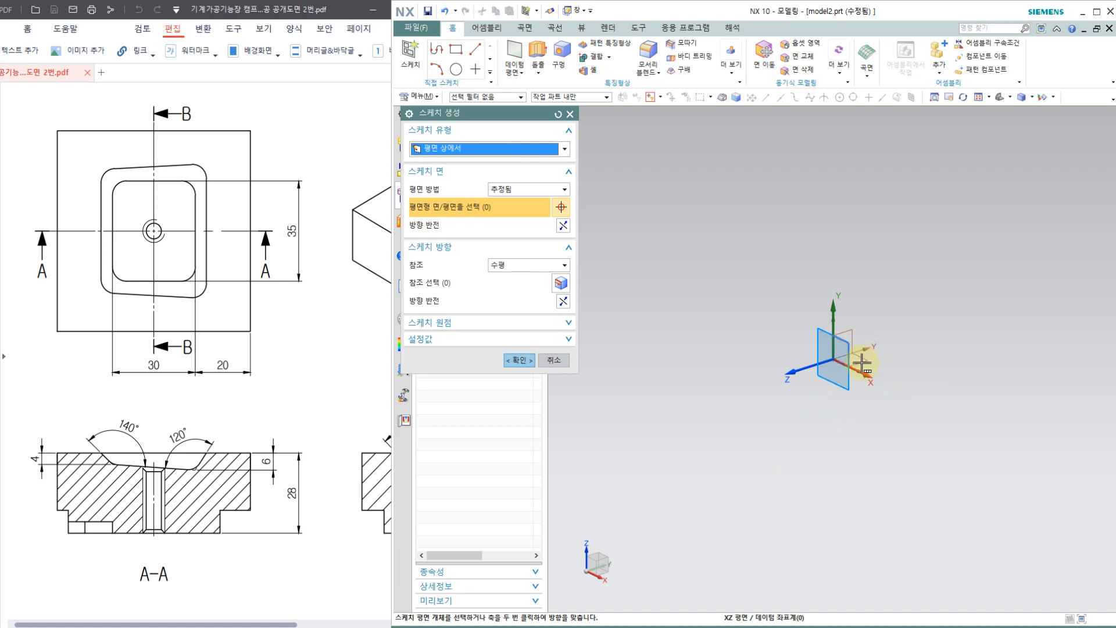
key("Escape")
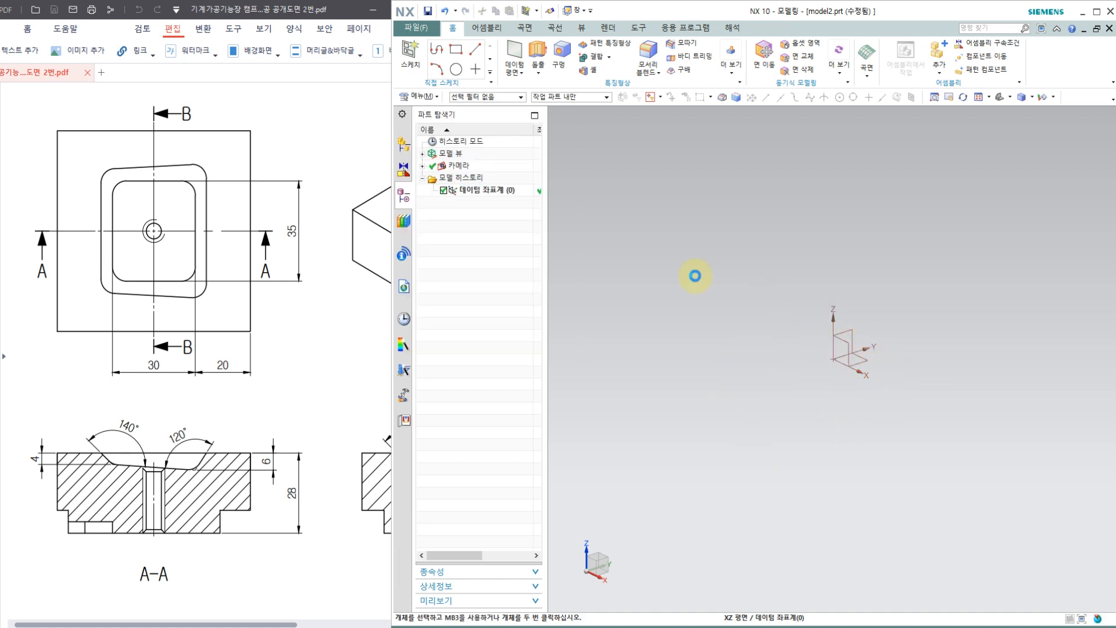
Step: Create a sketch on the XZ plane of the datum coordinate system
left_click(415, 57)
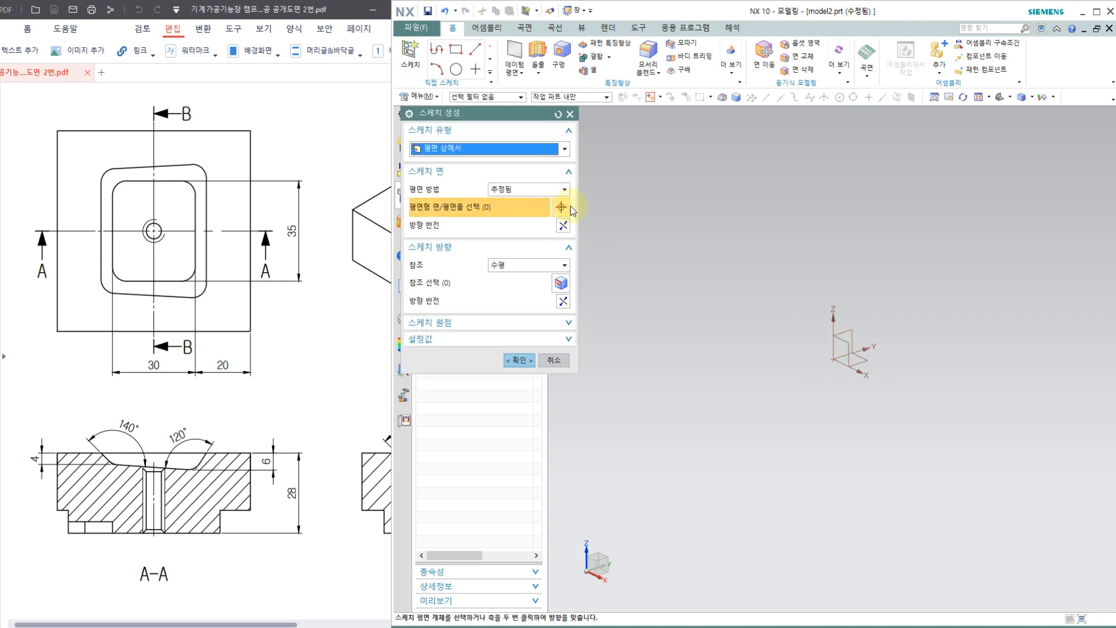
key("Escape")
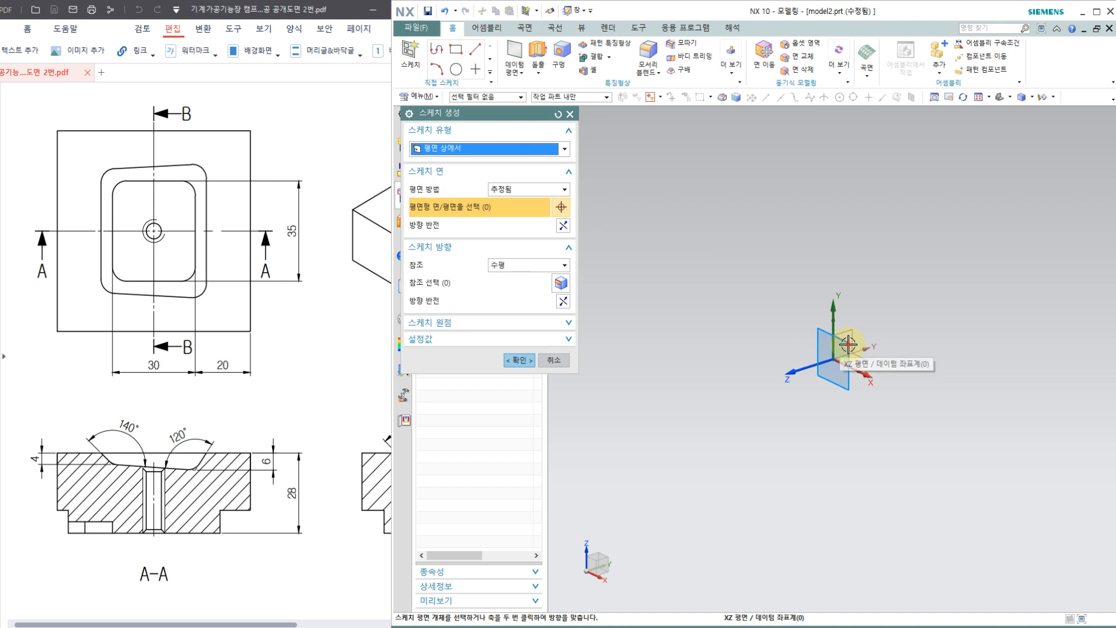
left_click(519, 360)
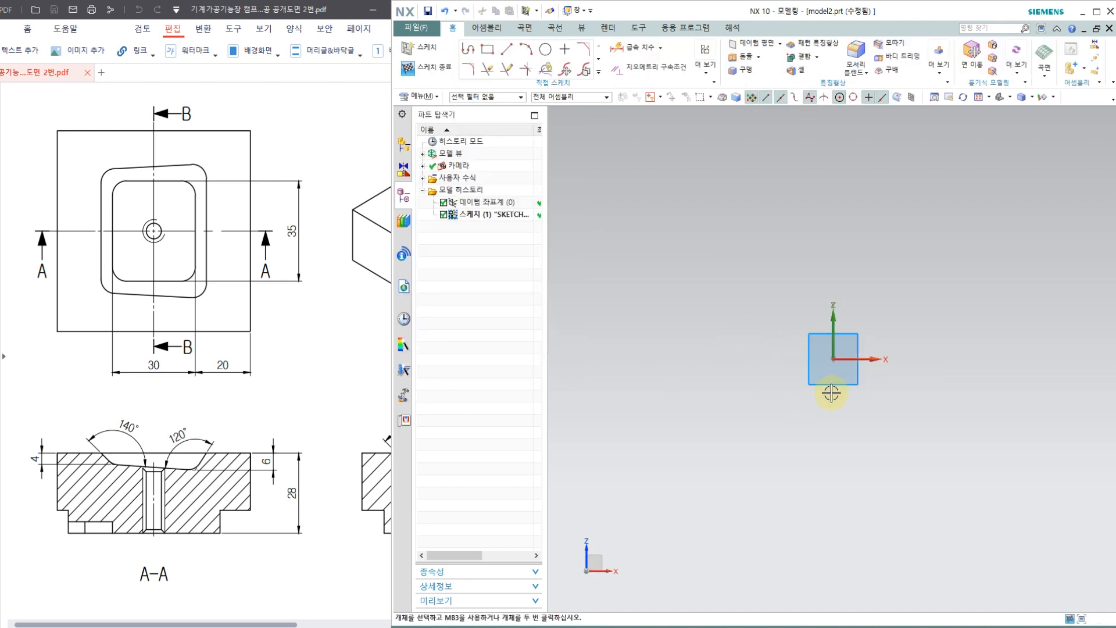
Step: Sketch a closed four-line pocket section below the origin with a horizontal top edge about 101 mm long, slanted sides and a sloping floor
scroll(713, 322, "down", 2)
scroll(859, 347, "up", 2)
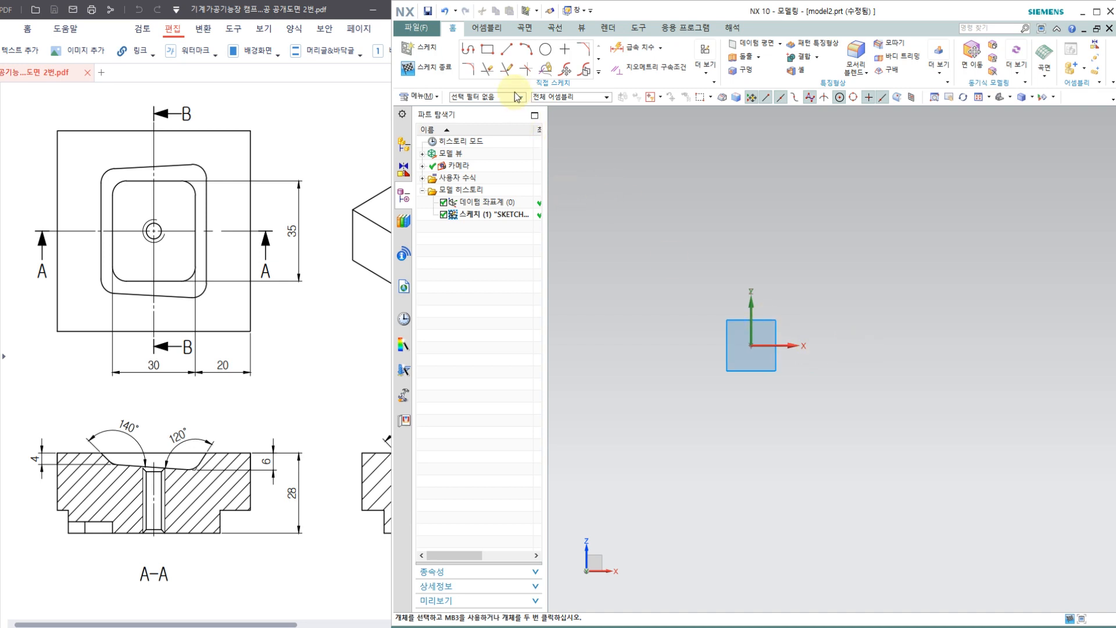
left_click(468, 51)
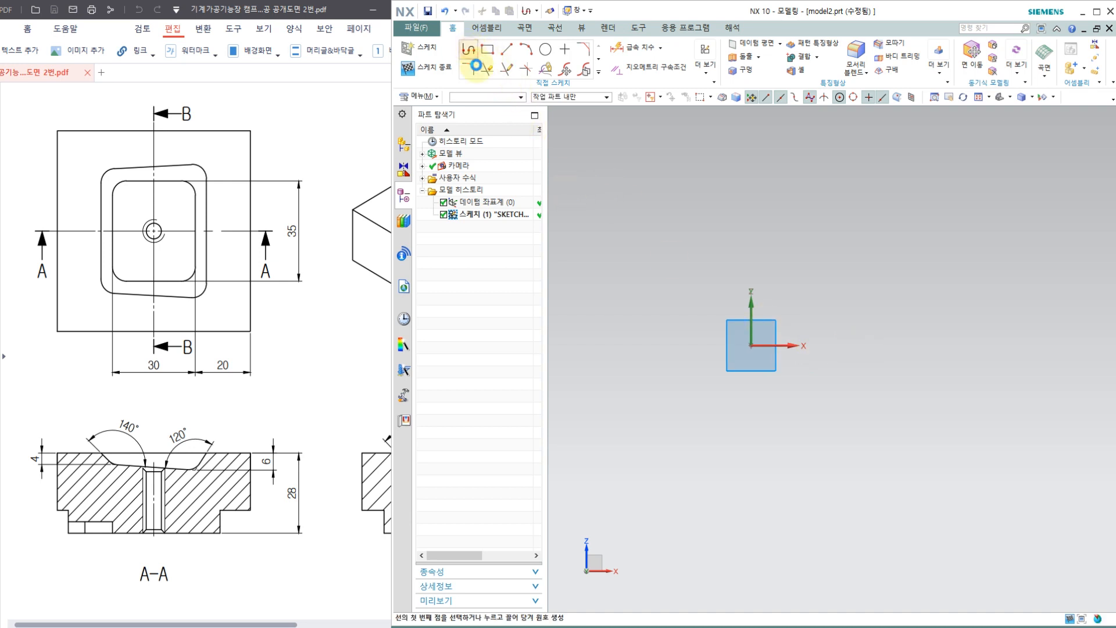
left_click(659, 363)
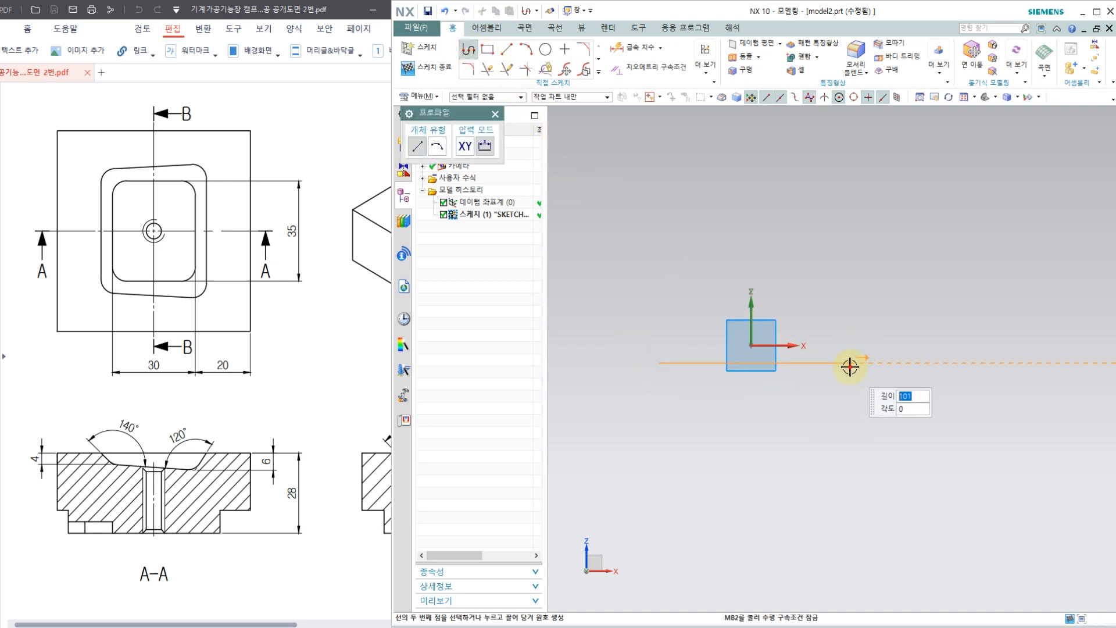
left_click(848, 362)
left_click(826, 419)
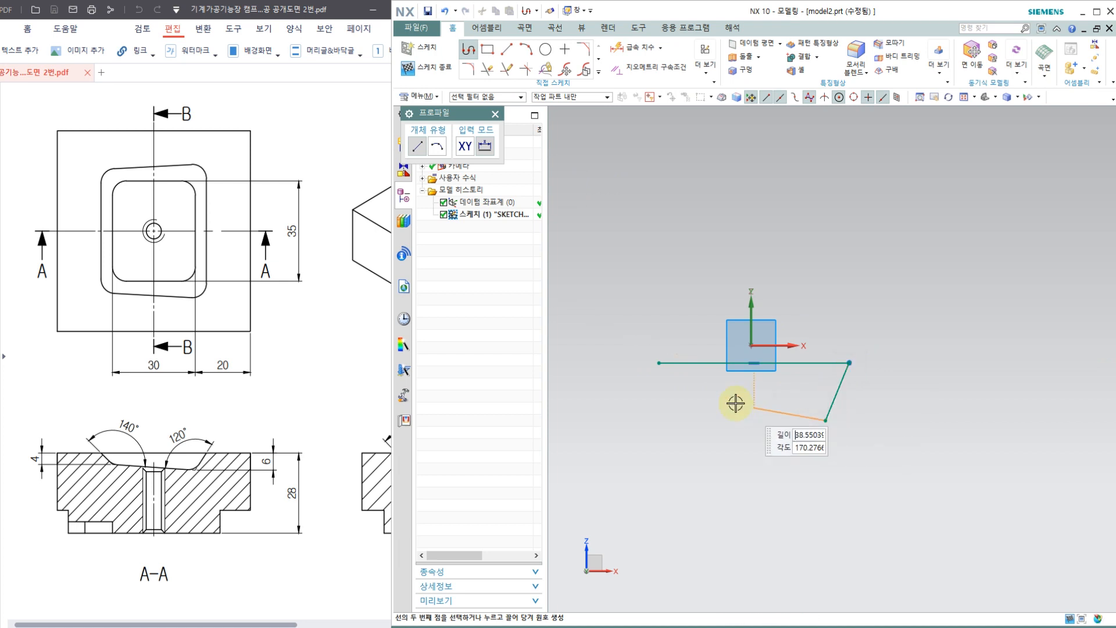
left_click(686, 401)
left_click(660, 364)
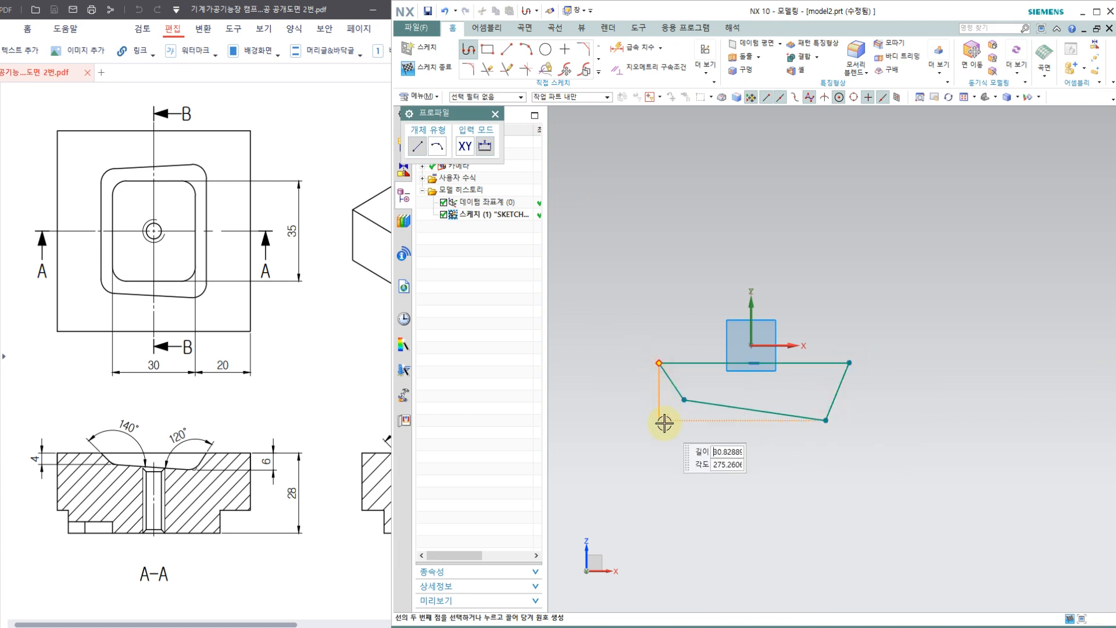
key("Escape")
Step: Dimension the vertical depth of the section's left wall and set it to 4 mm
scroll(718, 453, "up", 1)
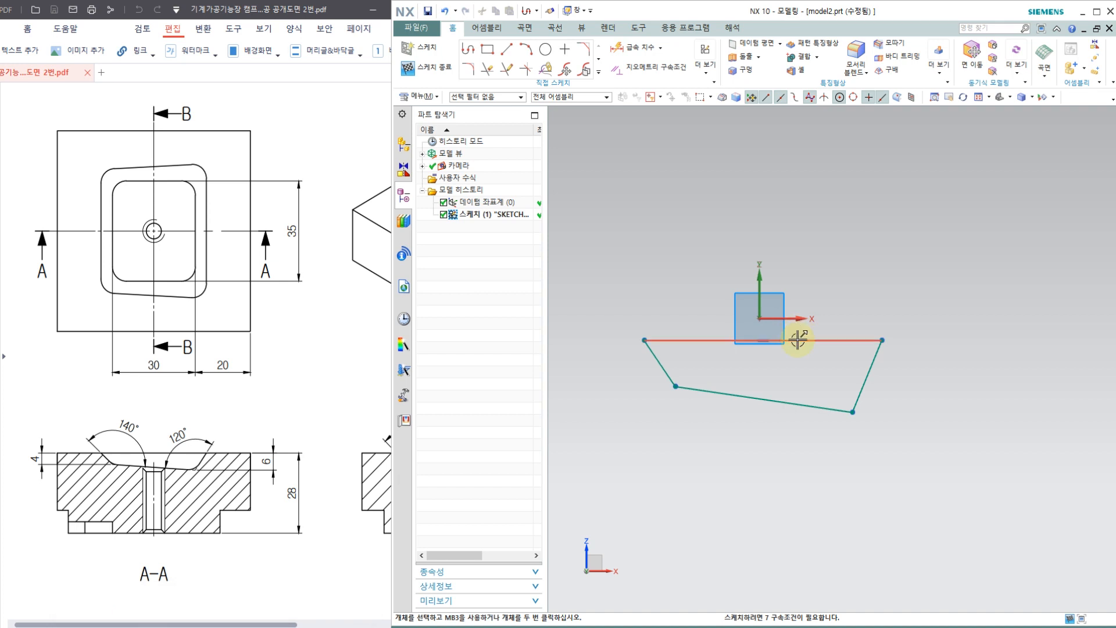
left_click(635, 51)
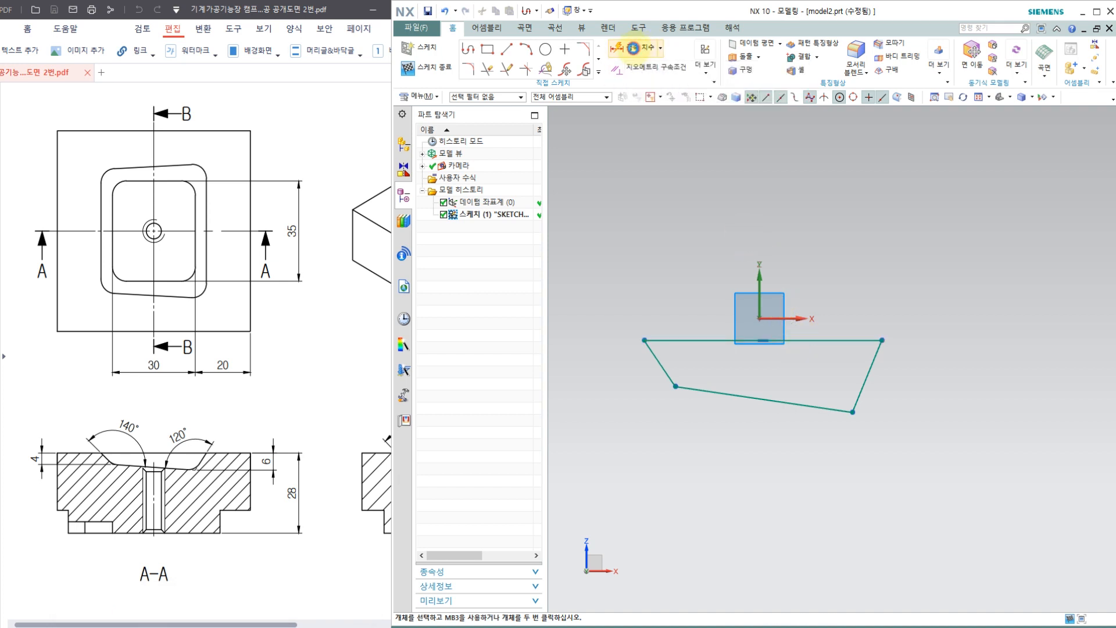
left_click(653, 356)
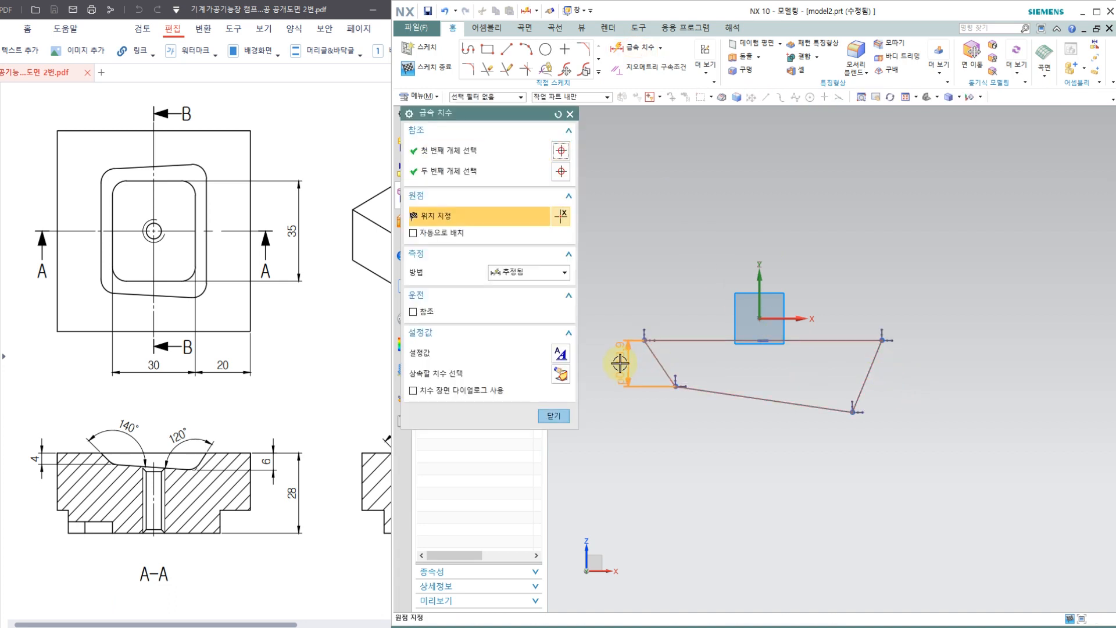
left_click(619, 364)
type("4")
key("Return")
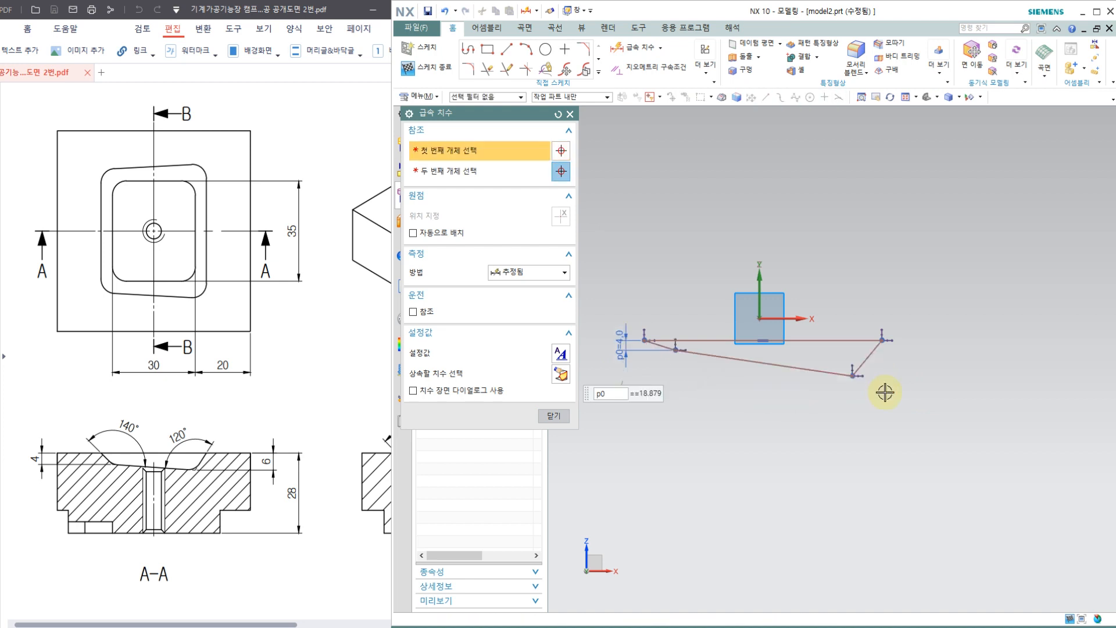
Step: Dimension the vertical depth of the section's right wall and set it to 6 mm
left_click(870, 355)
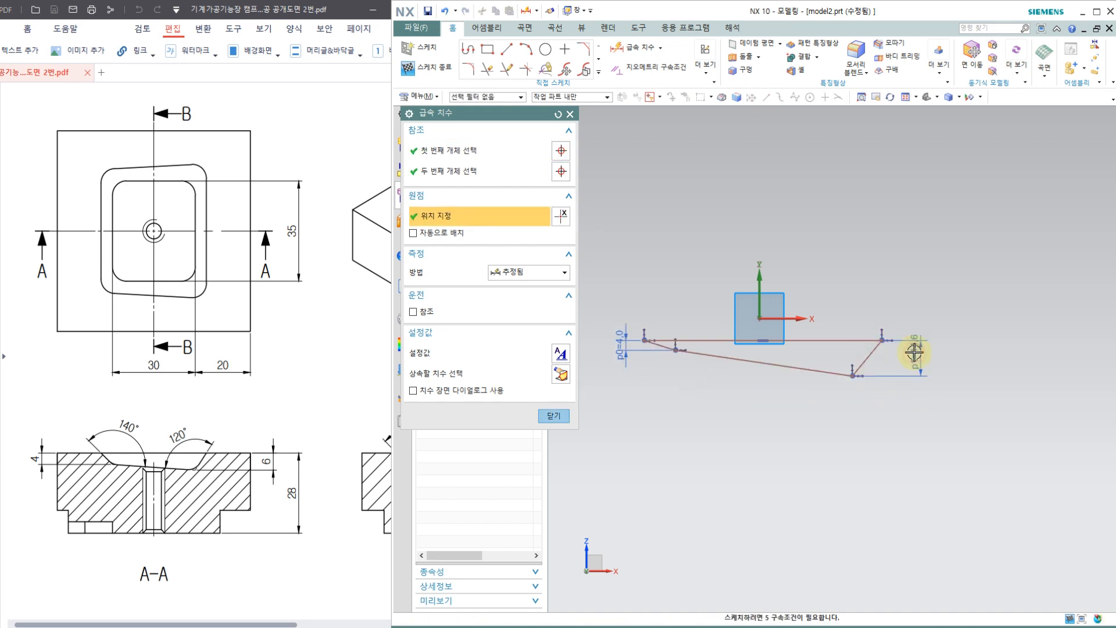
left_click(906, 357)
type("6")
key("Return")
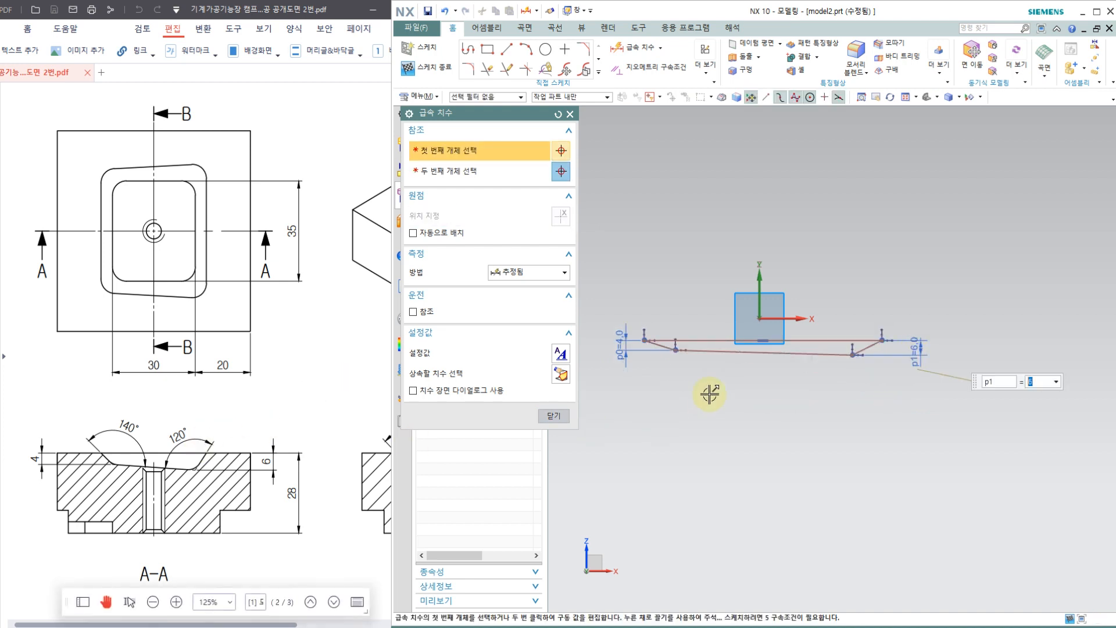
Step: Dimension the horizontal width of the sloping floor line and set it to 30 mm as in the plan view
left_click(802, 354)
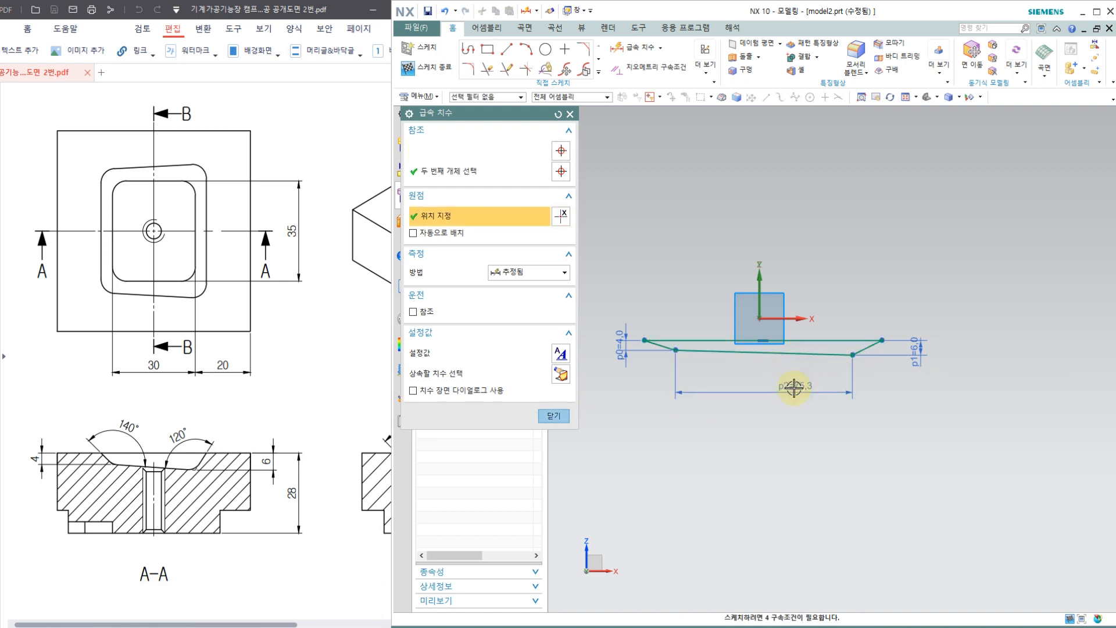
left_click(793, 386)
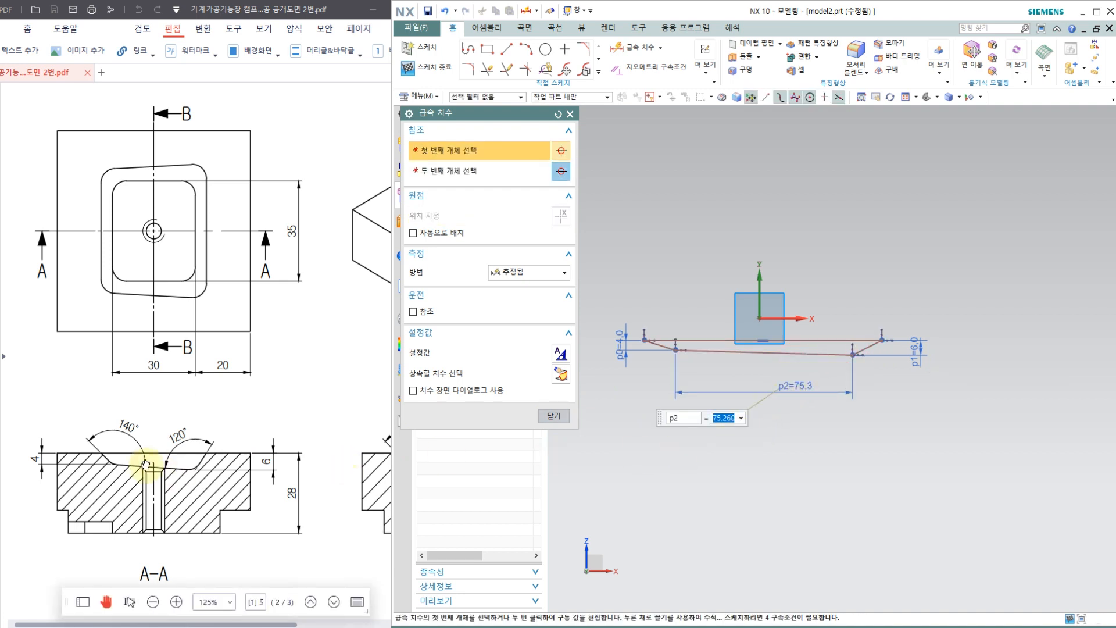
left_click_drag(113, 465, 115, 495)
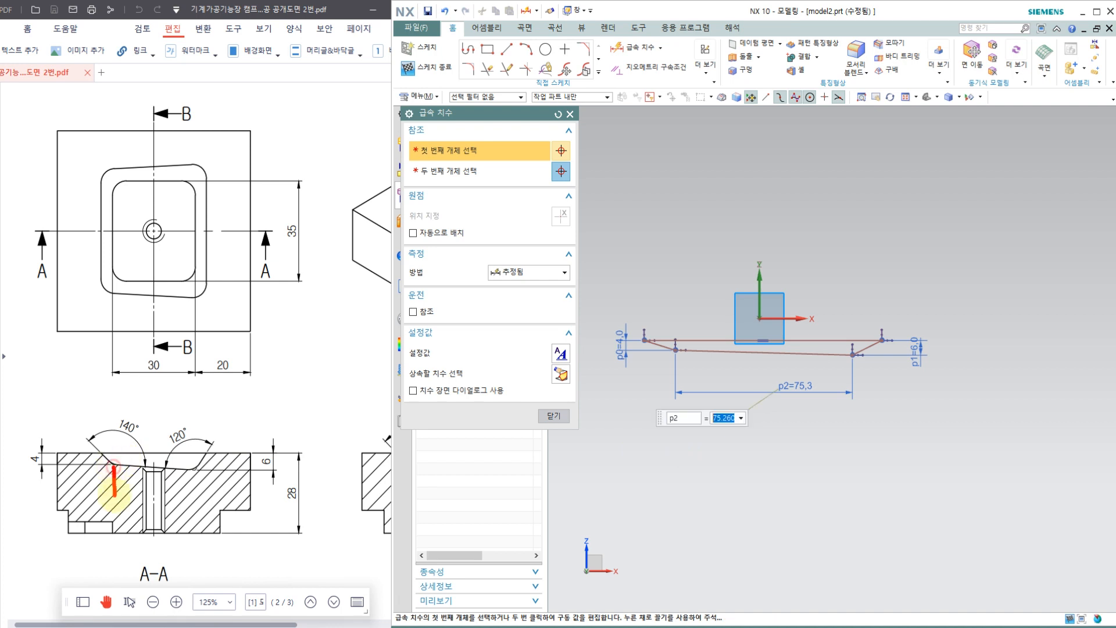
mouse_move(172, 372)
left_mouse_down()
mouse_move(141, 380)
mouse_move(170, 356)
mouse_move(173, 379)
left_mouse_up()
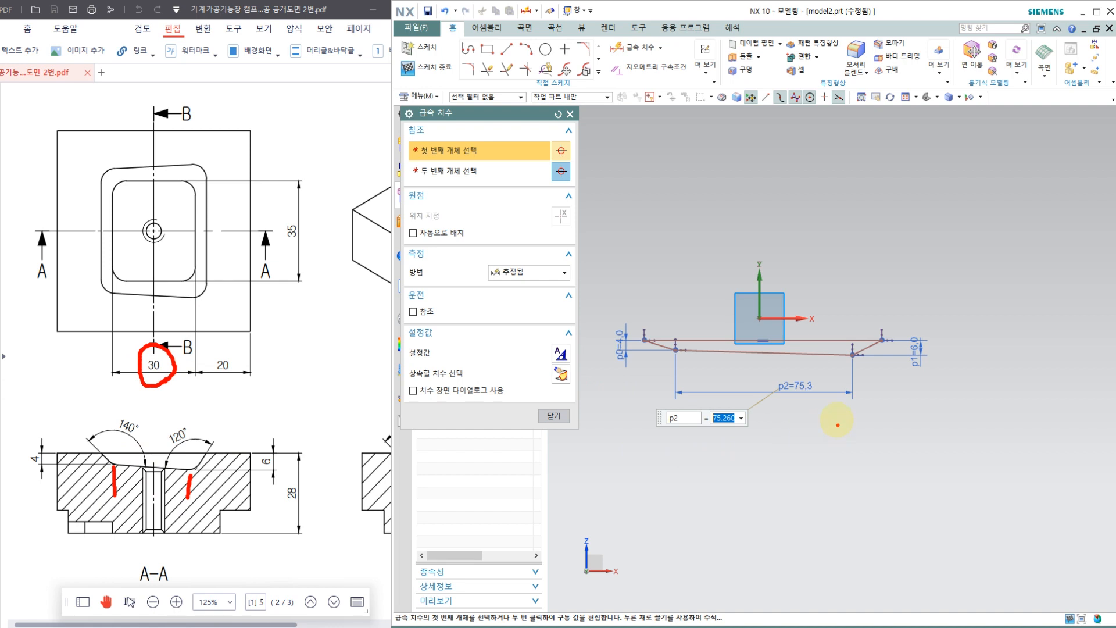
key("Escape")
key("Escape")
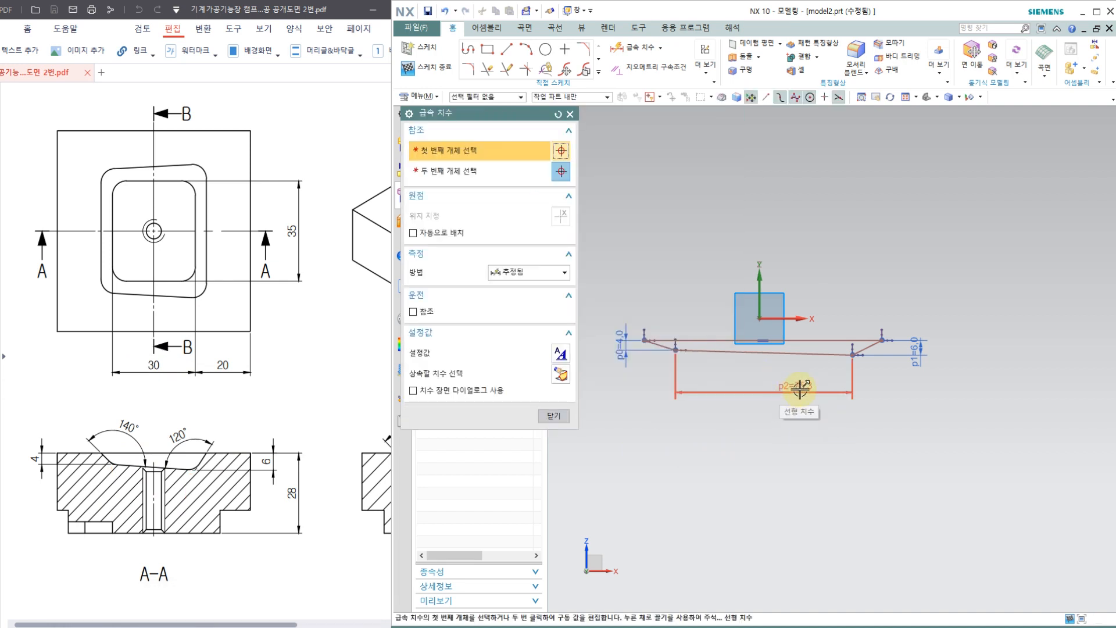
key("Escape")
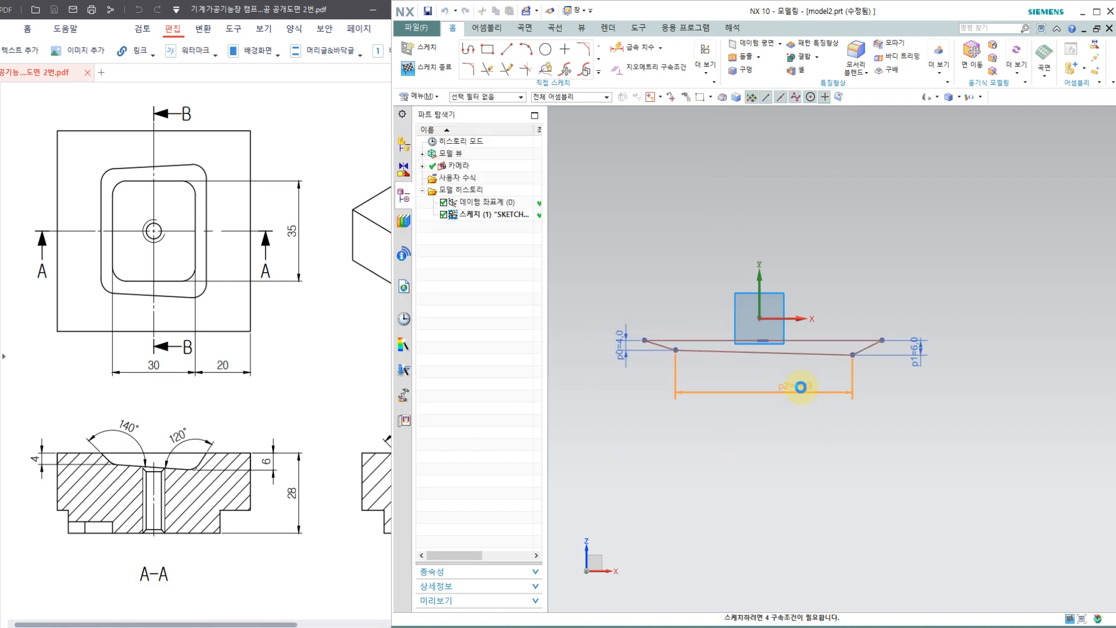
double_click(801, 387)
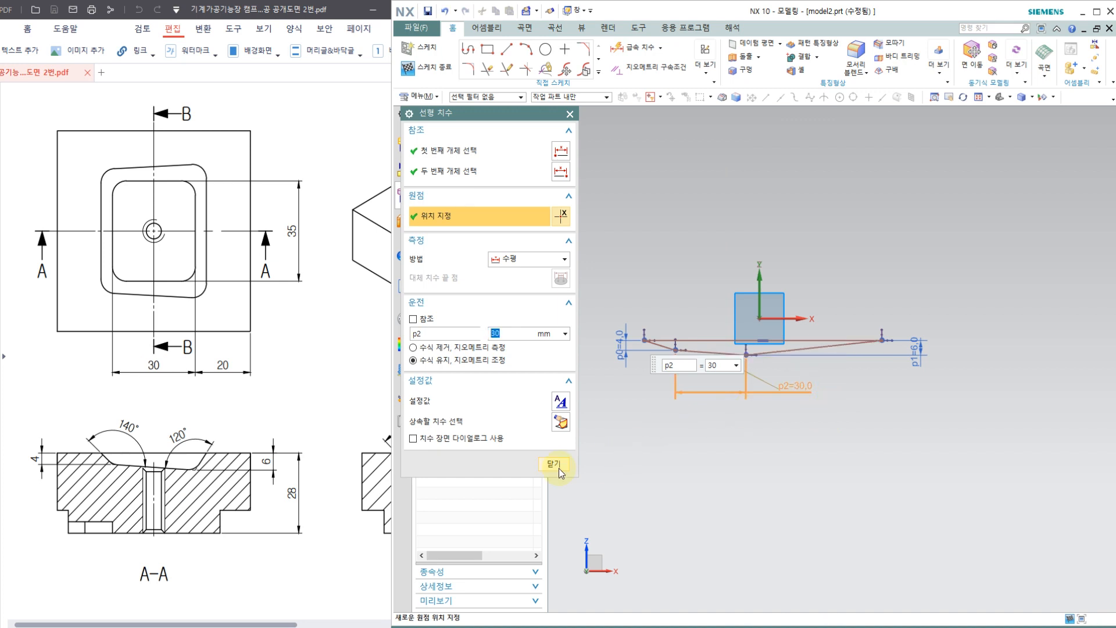
Step: Reposition the 30 mm floor width dimension below the section and finish editing it
scroll(652, 324, "up", 4)
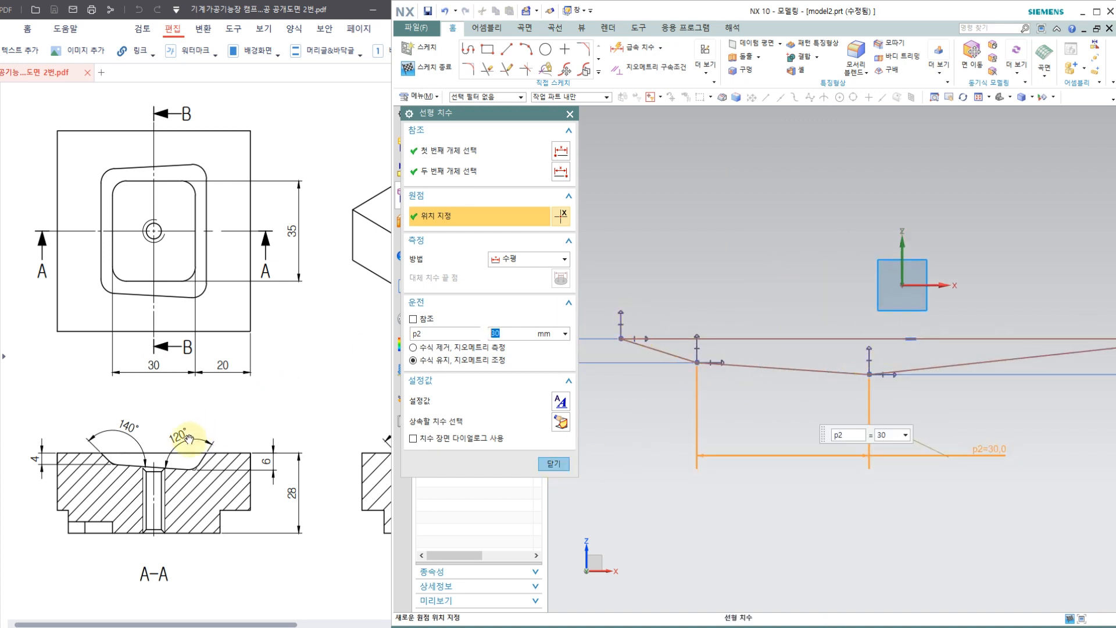
left_click(928, 364)
left_click(842, 376)
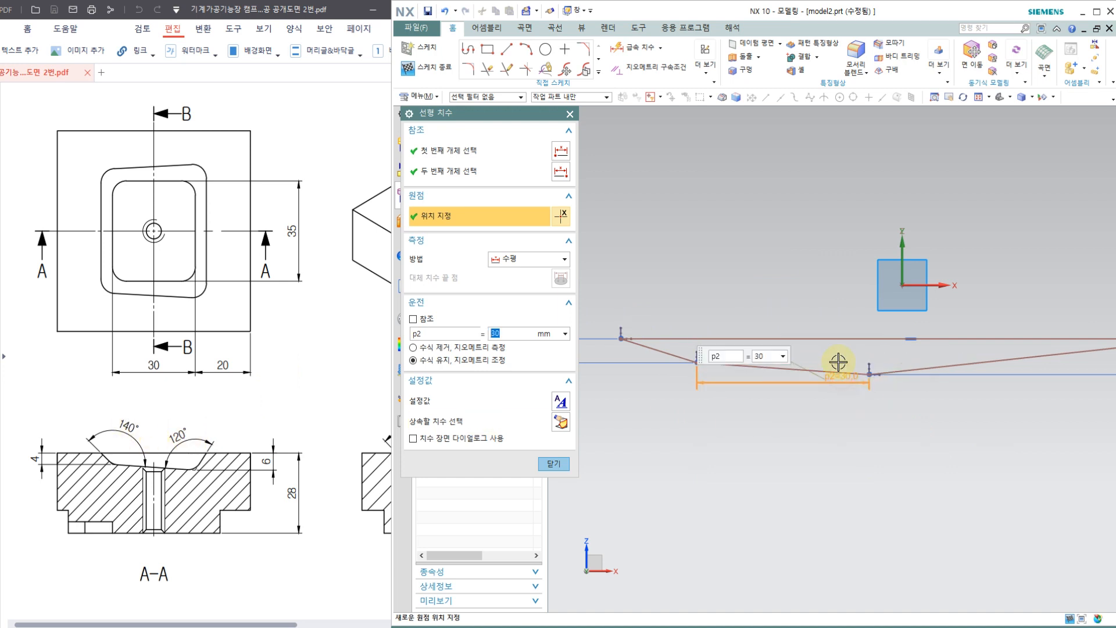
left_click(700, 444)
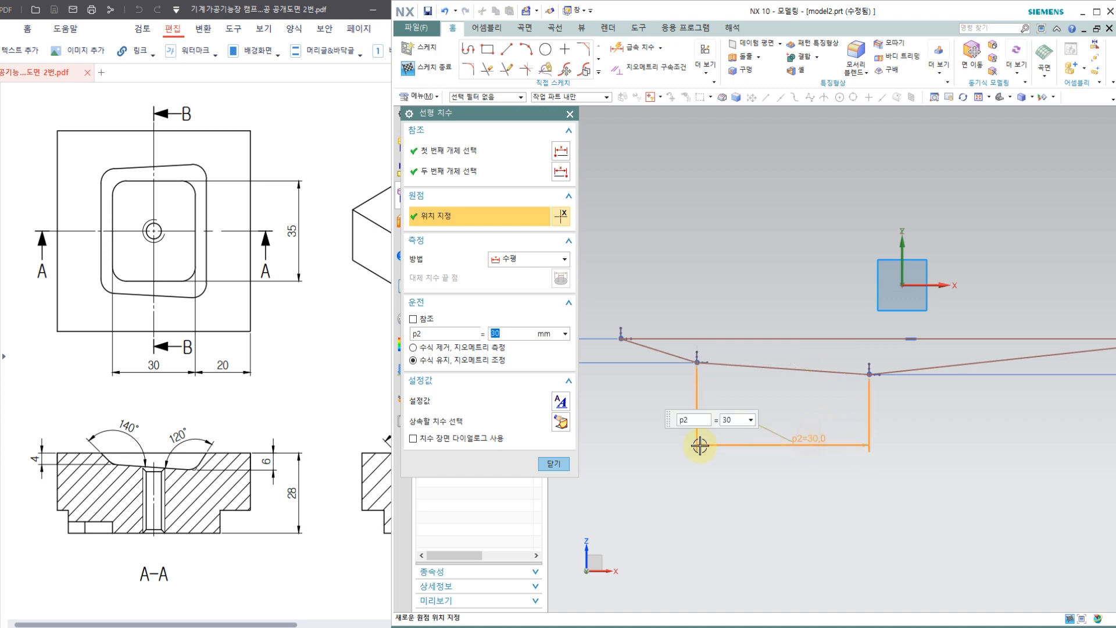
left_click(554, 464)
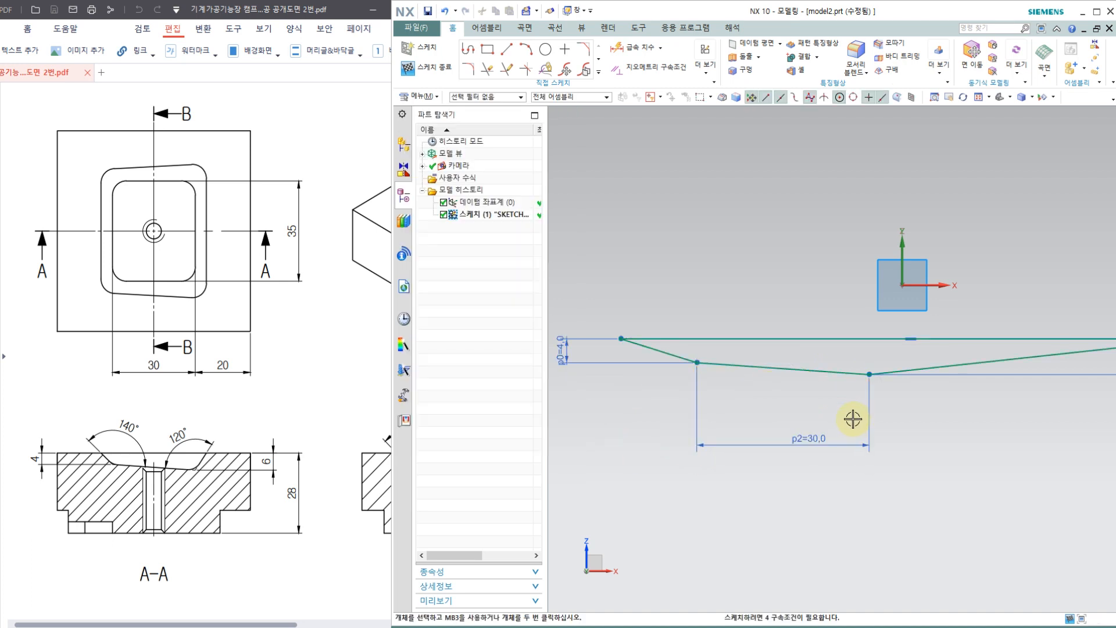
Step: Add an angular dimension of 120° between the section's right wall and its floor line
left_click(630, 47)
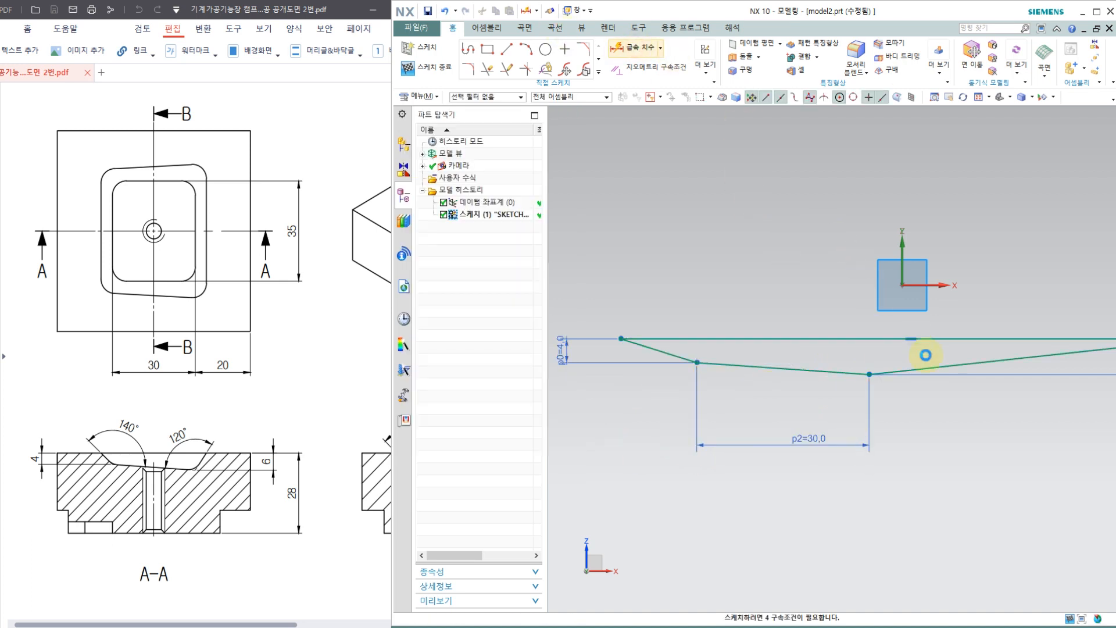
left_click(837, 371)
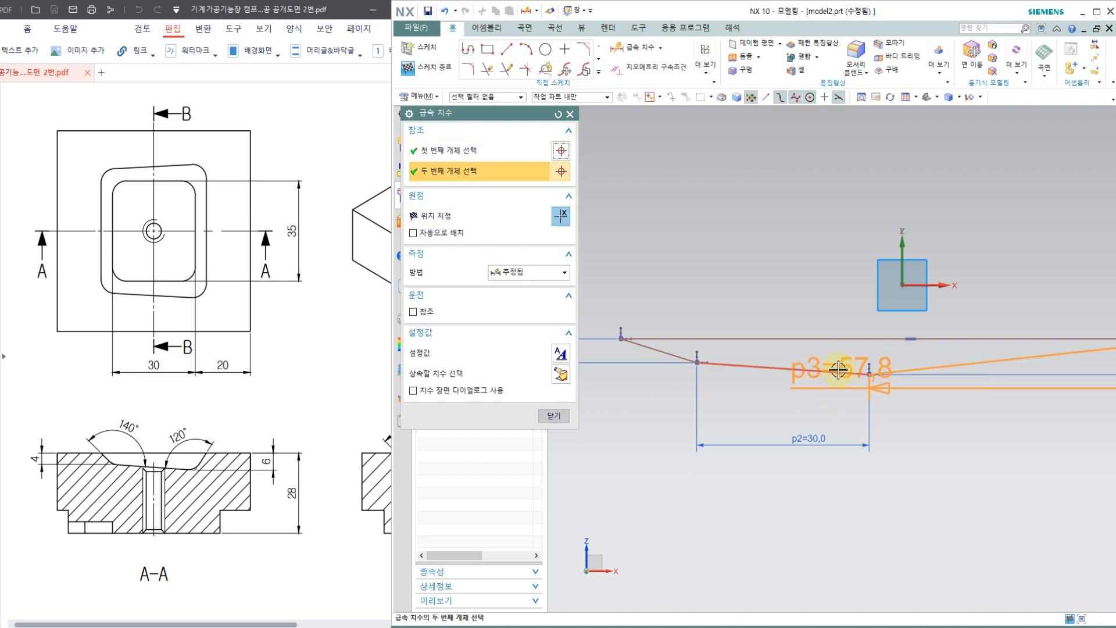
left_click(839, 338)
left_click(837, 313)
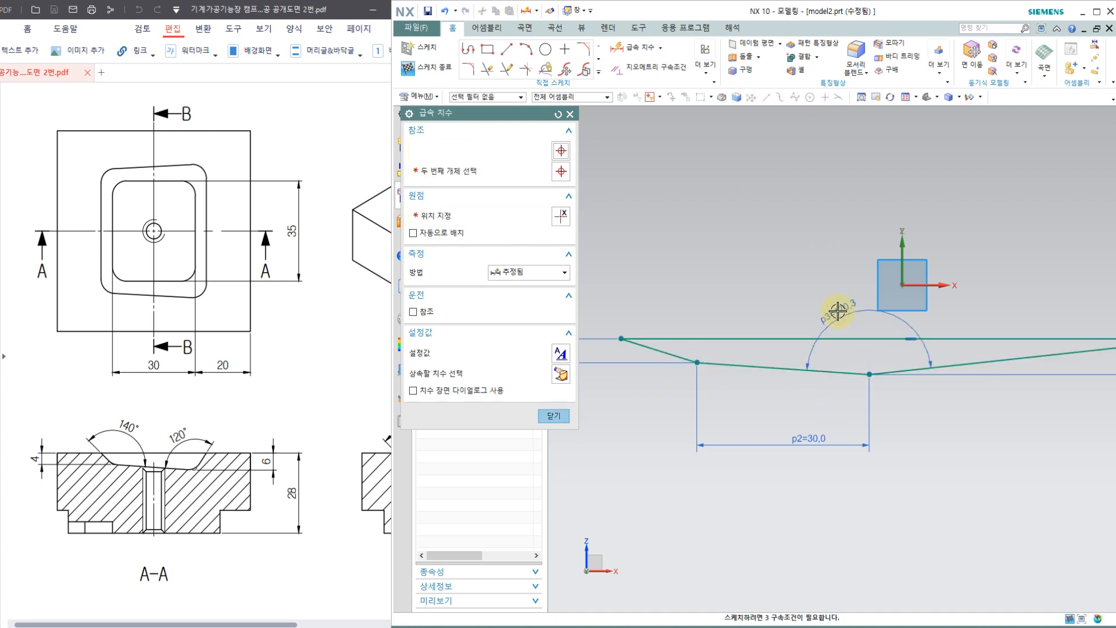
type("120")
key("Return")
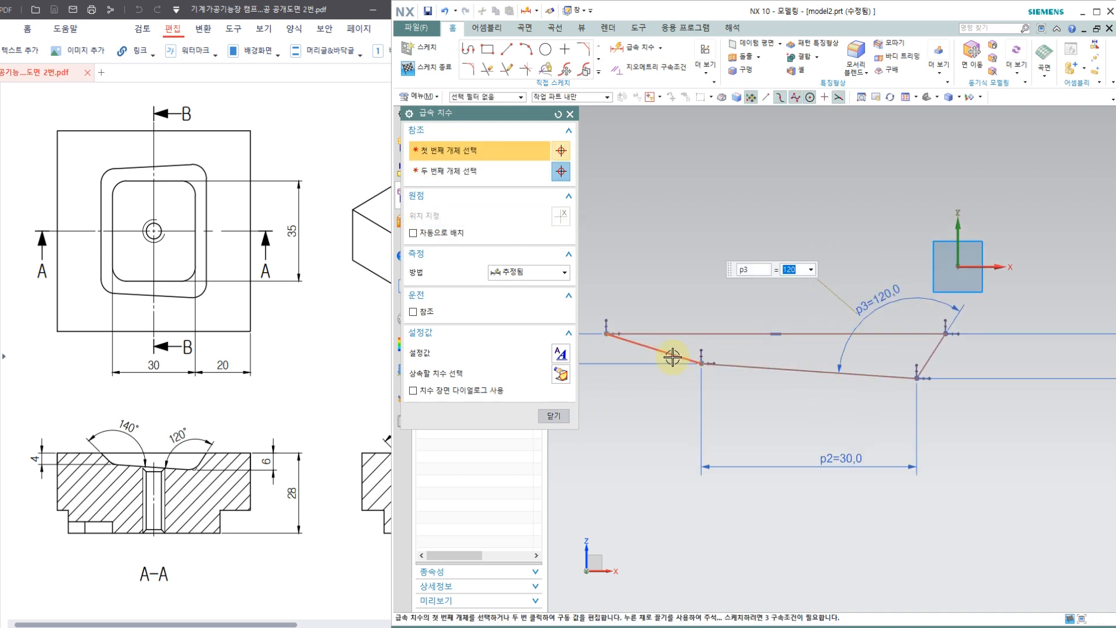
Step: Add an angular dimension of 140° between the section's left wall and its floor line, and end dimensioning
left_click(660, 347)
left_click(735, 366)
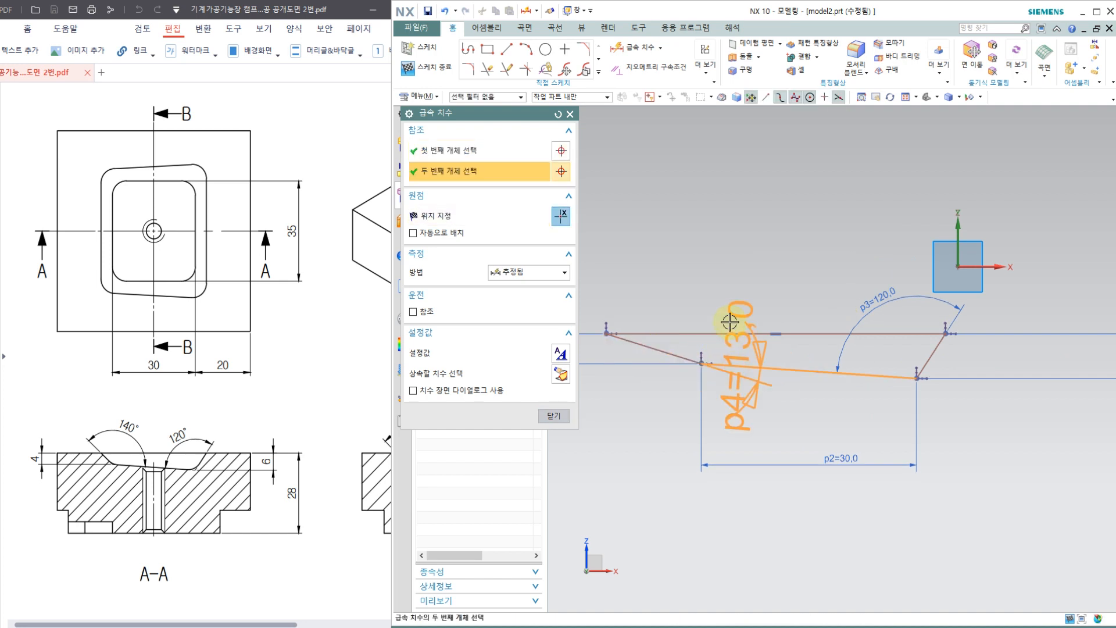
left_click(729, 291)
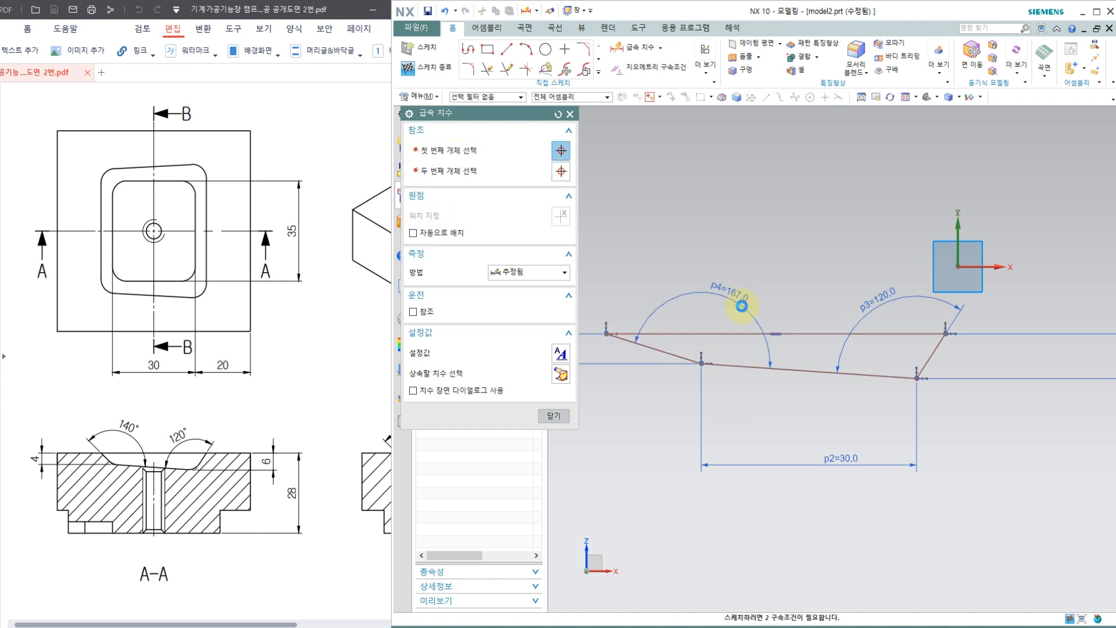
type("140")
key("Return")
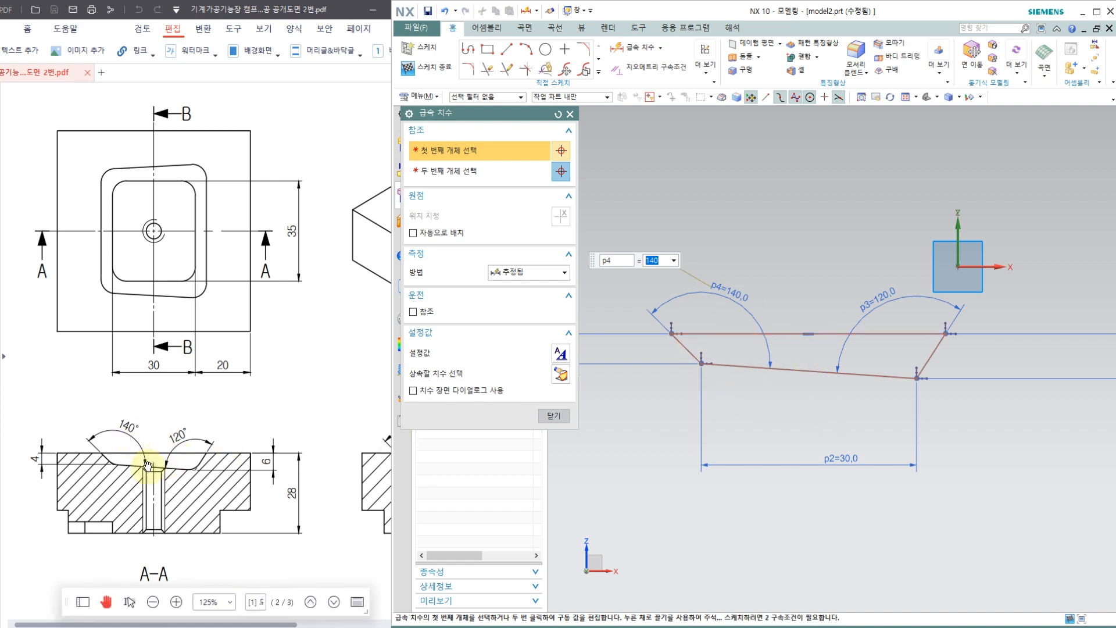
left_click(564, 415)
scroll(831, 390, "down", 2)
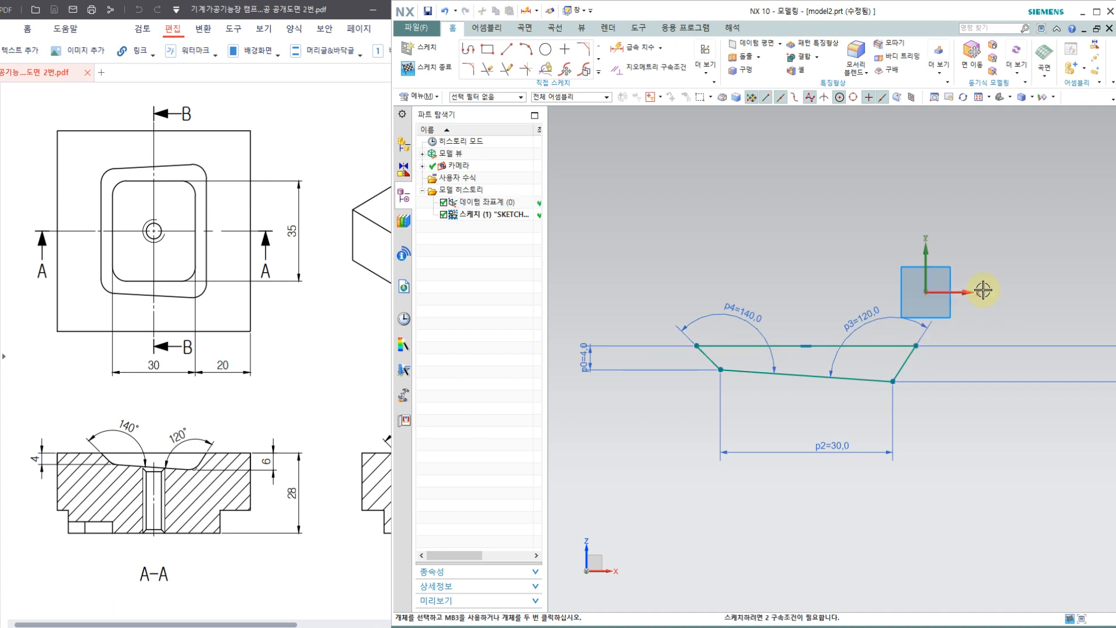
Step: Constrain the section's top line to be collinear with the sketch's horizontal X axis, and end constraining
left_click(666, 80)
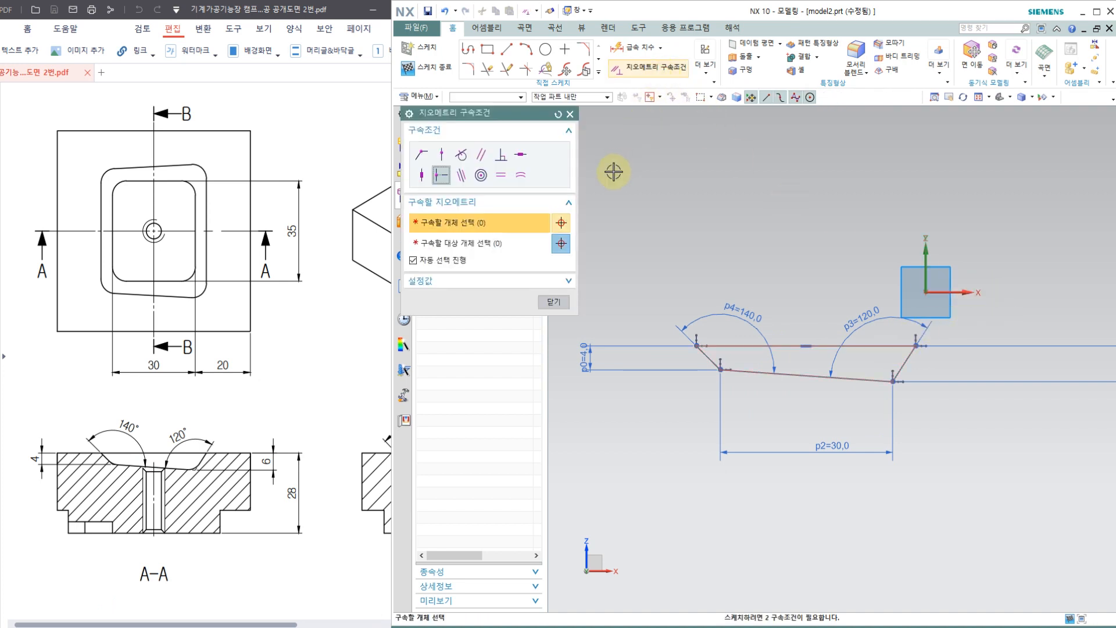
left_click(461, 174)
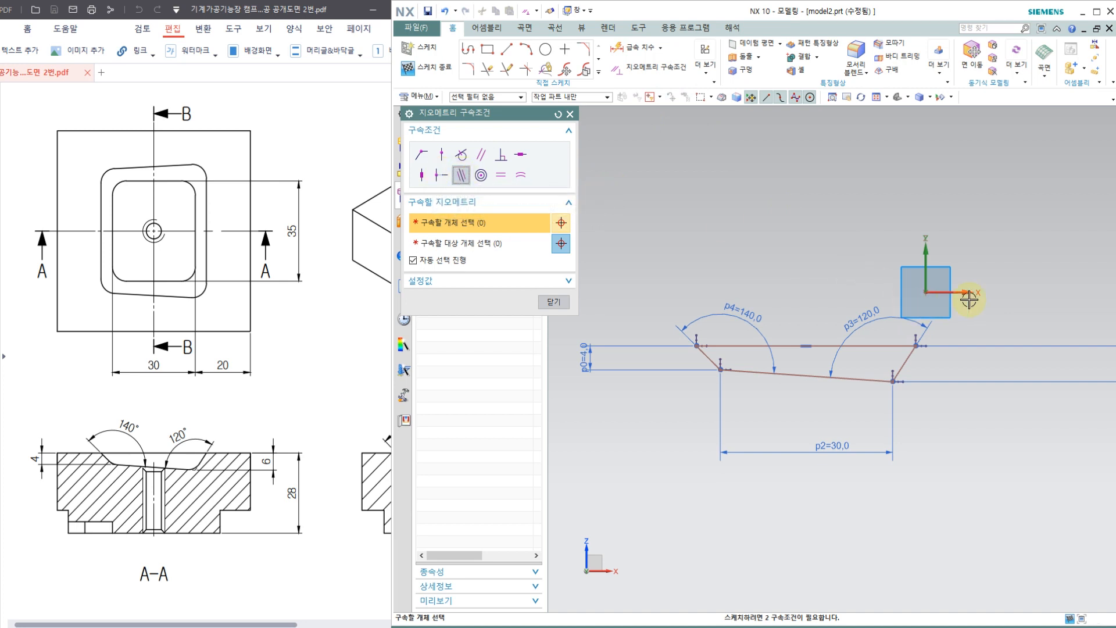
left_click(899, 345)
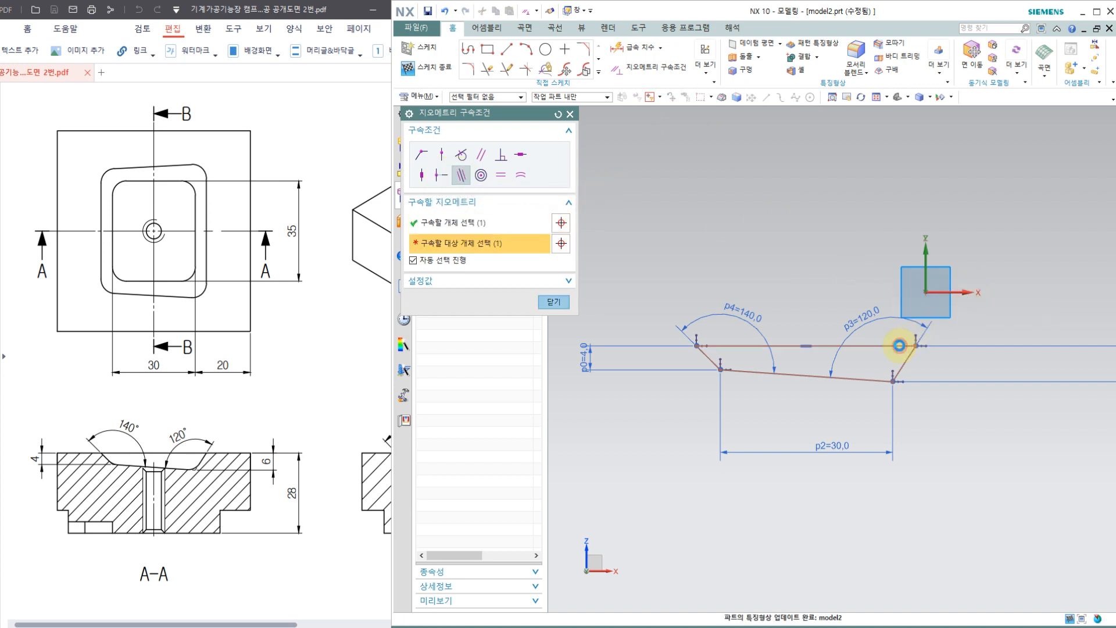
left_click(897, 344)
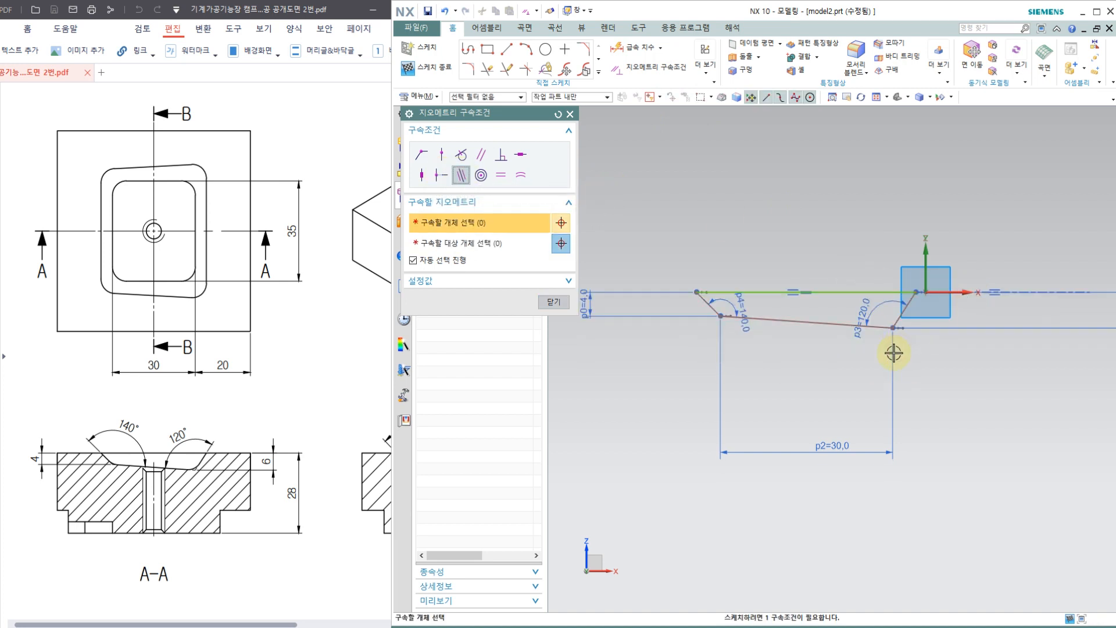
left_click(553, 302)
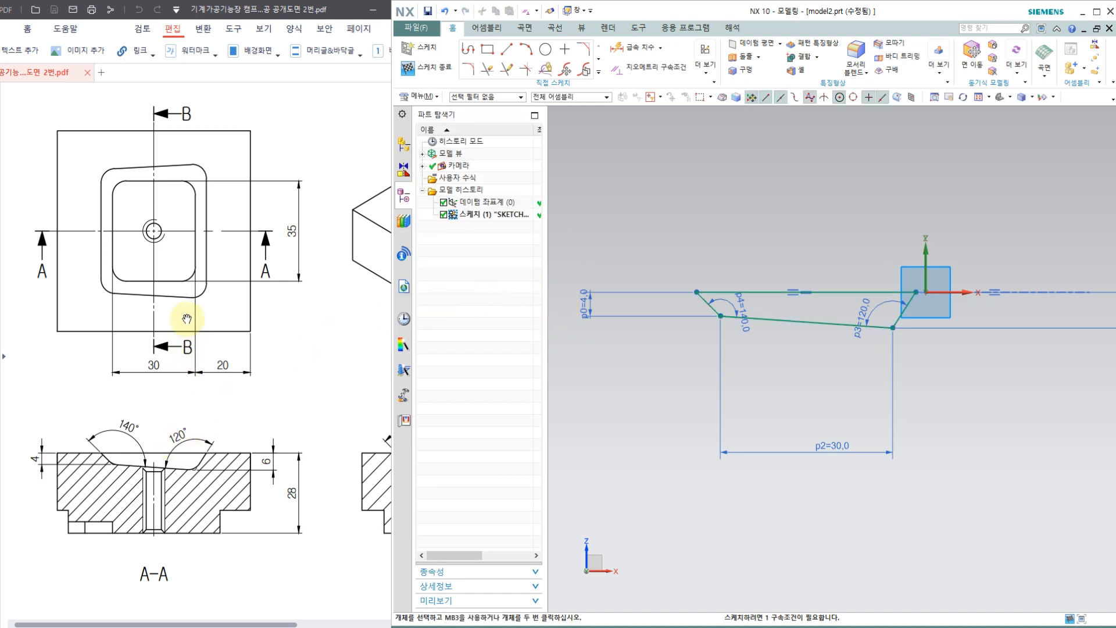
key("ctrl+w")
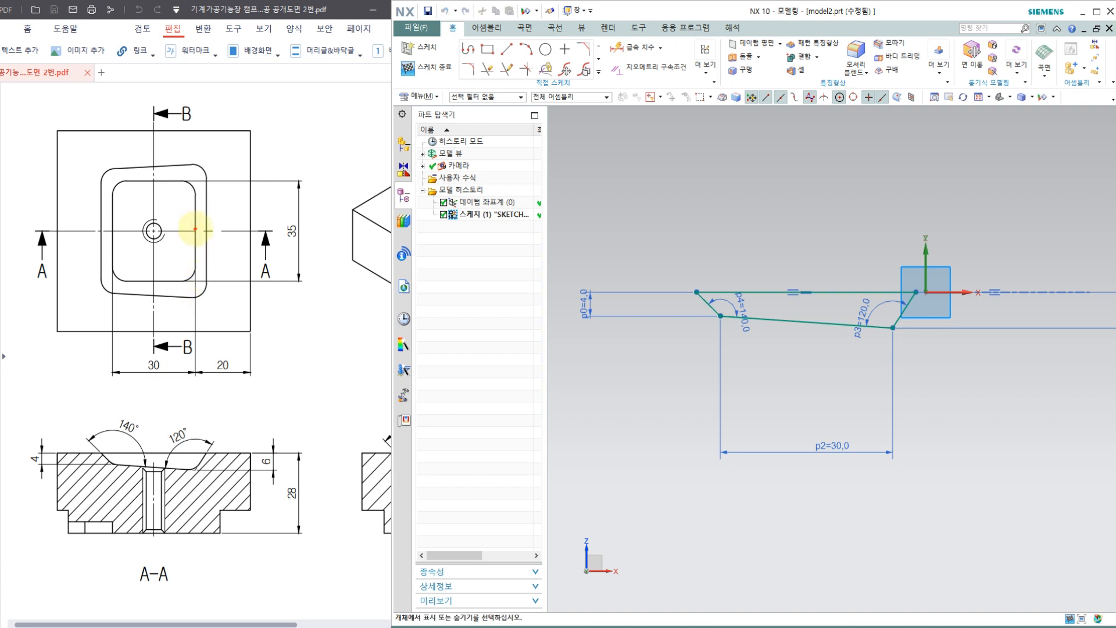
mouse_move(195, 228)
left_mouse_down()
mouse_move(191, 252)
mouse_move(157, 256)
left_mouse_up()
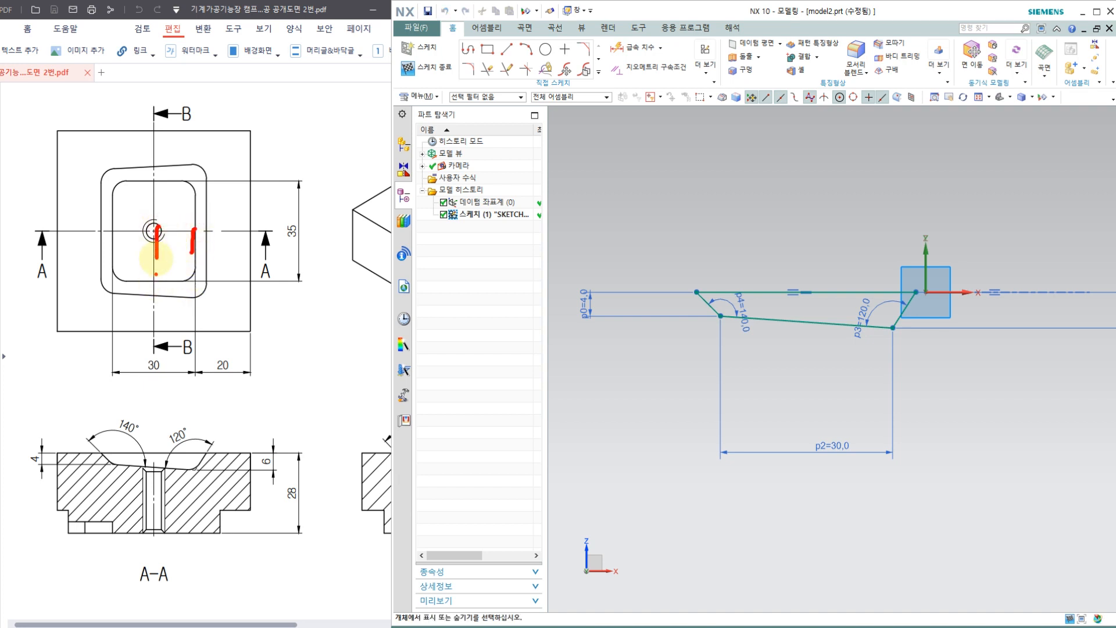
left_click(111, 227)
left_click(905, 294)
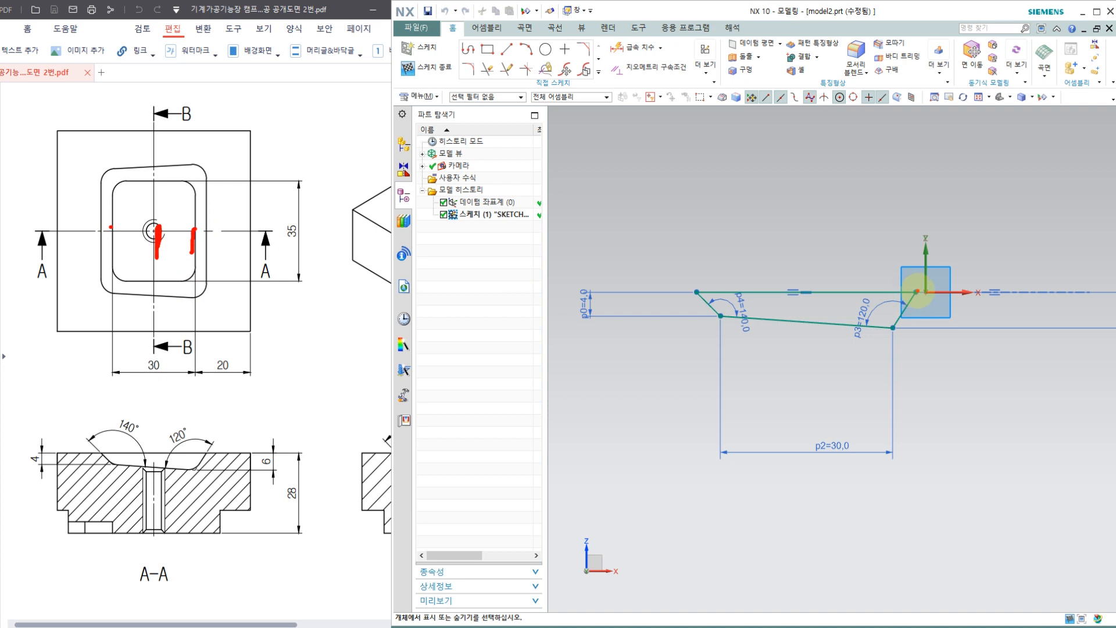
left_click_drag(916, 290, 913, 299)
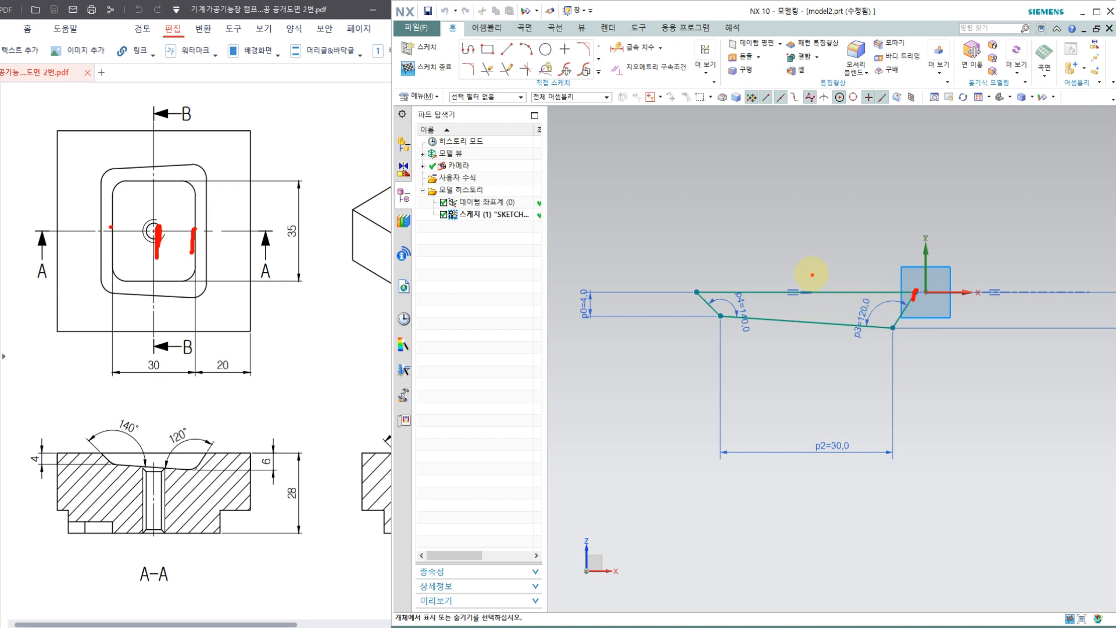
key("Escape")
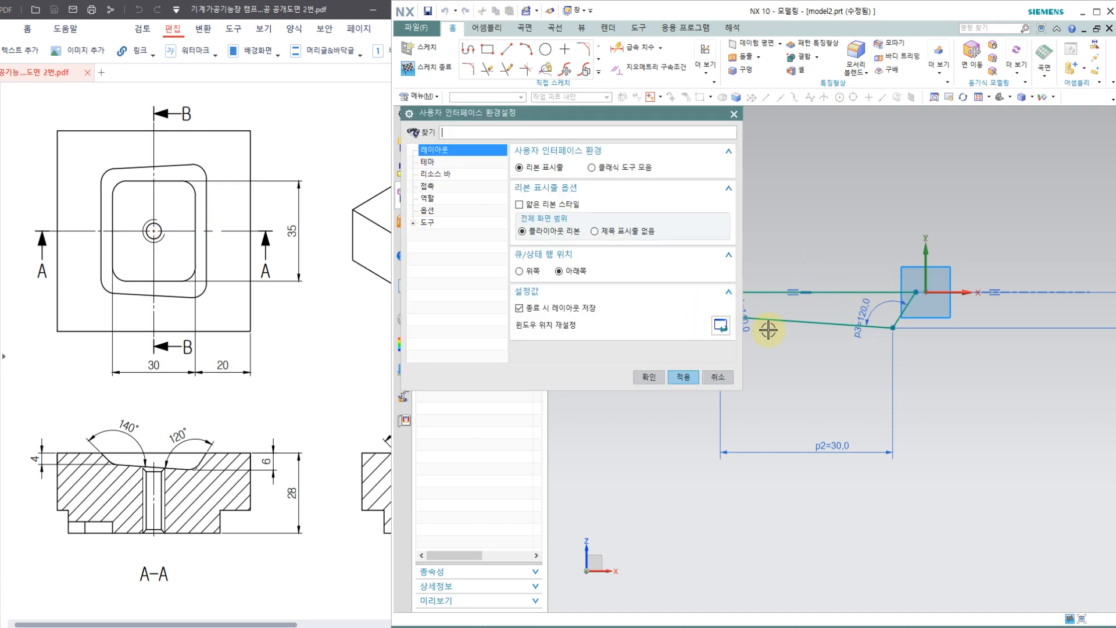
key("Escape")
key("ctrl+2")
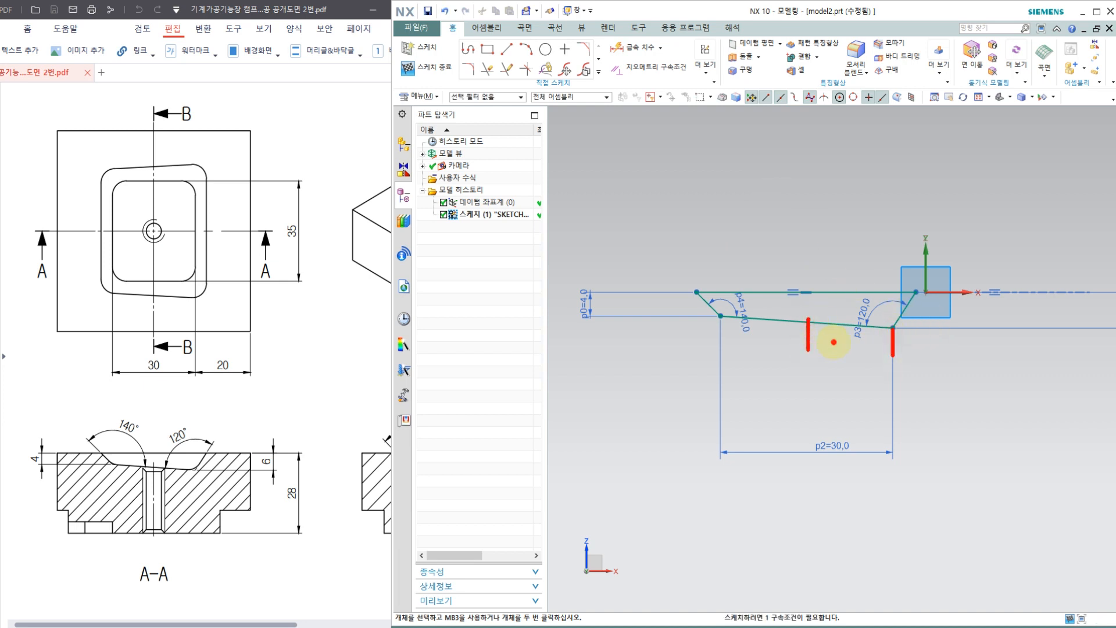
key("Escape")
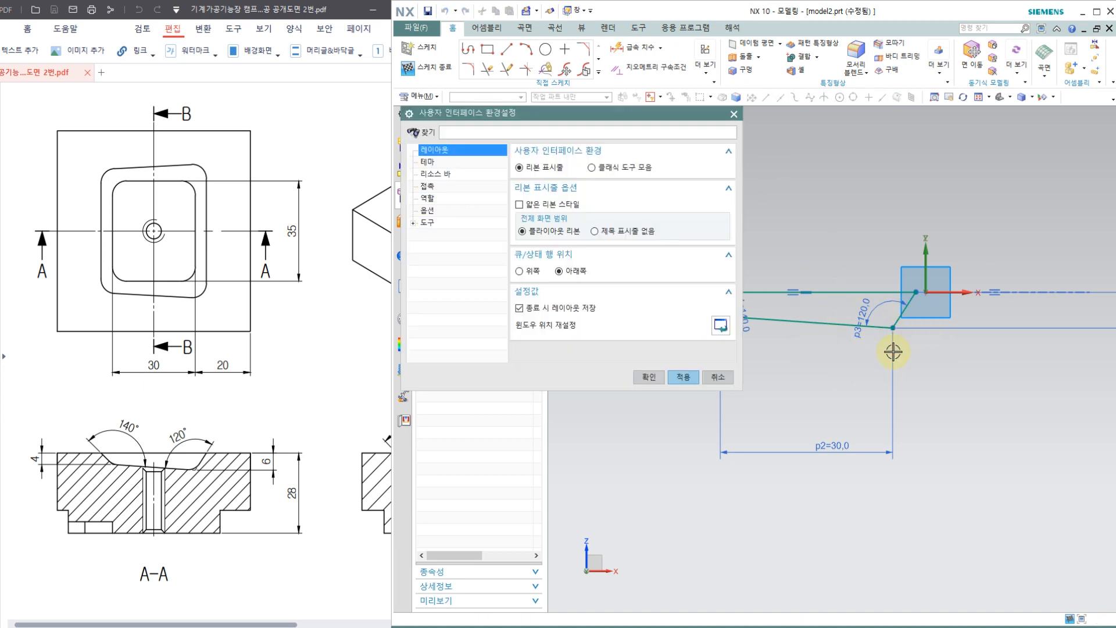
key("Escape")
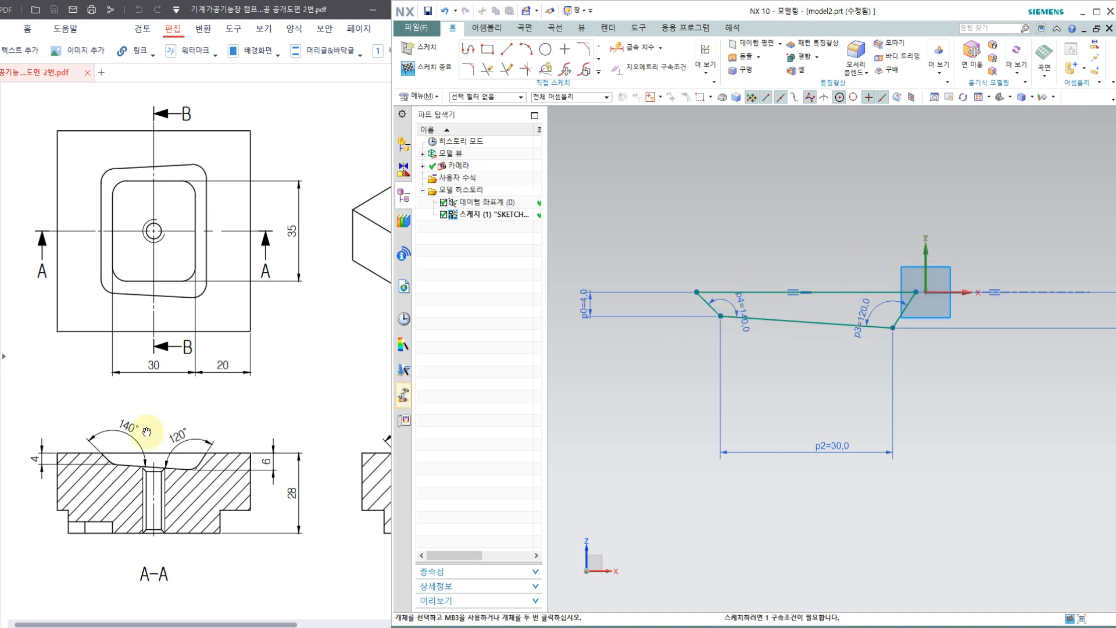
left_click_drag(153, 228, 150, 343)
mouse_move(109, 307)
left_mouse_down()
mouse_move(109, 362)
mouse_move(127, 318)
mouse_move(134, 347)
left_mouse_up()
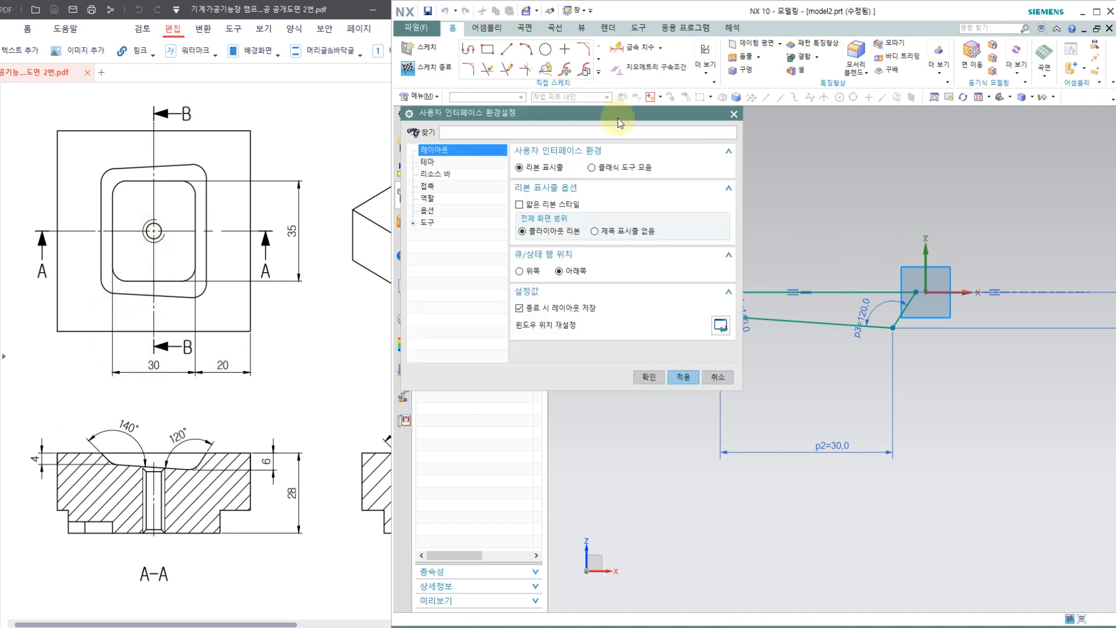
Step: Dimension the horizontal distance from the vertical axis to the floor line's left corner as 30/2, and end dimensioning
left_click(634, 47)
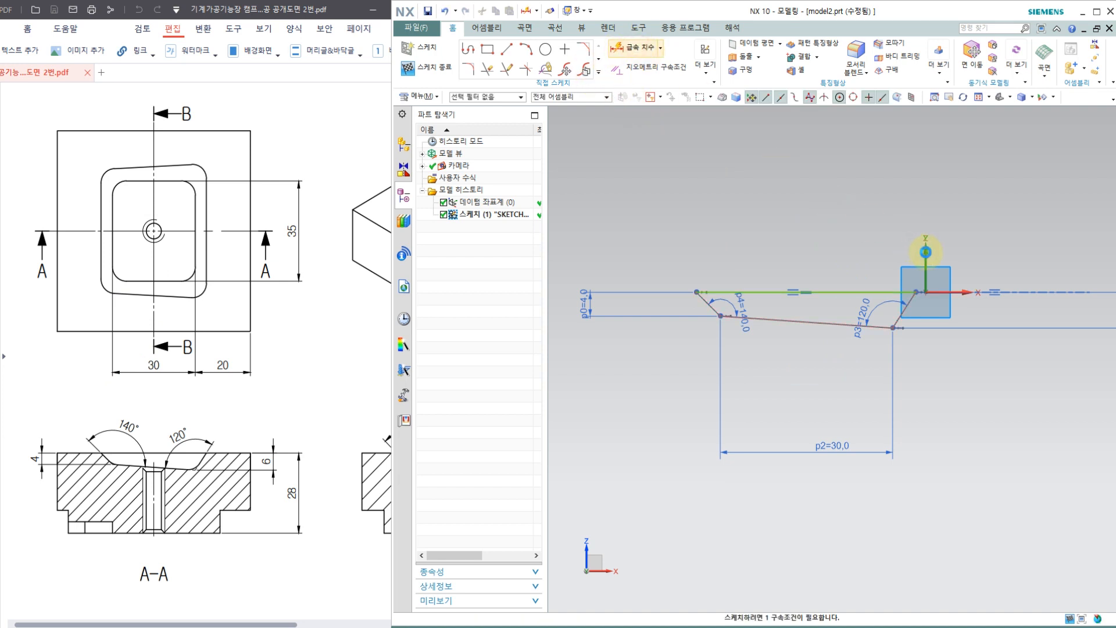
left_click(926, 252)
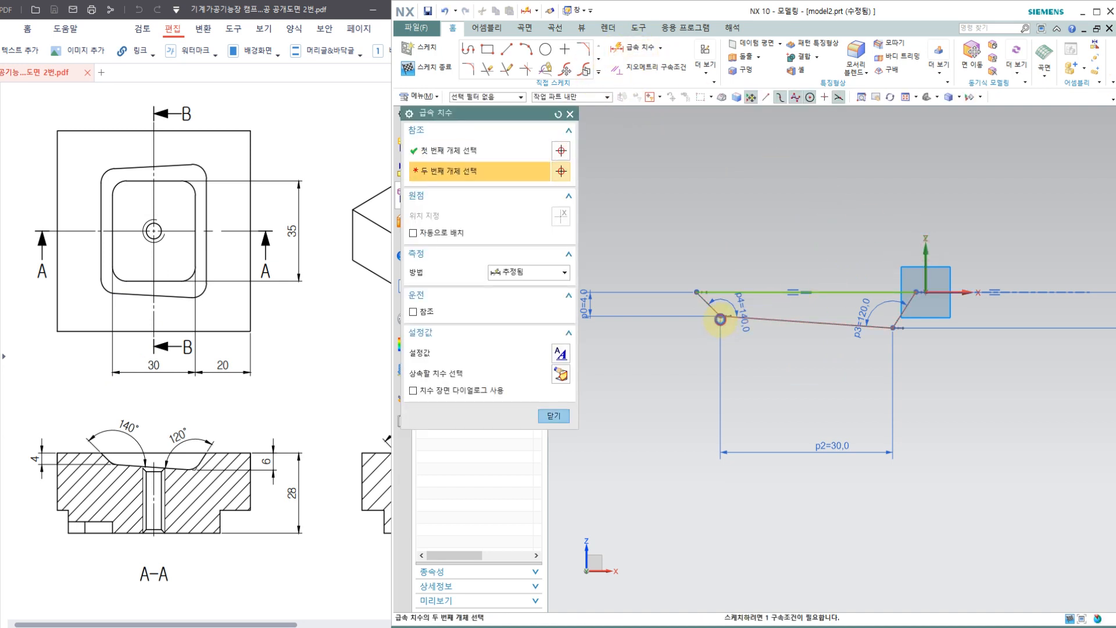
left_click(720, 319)
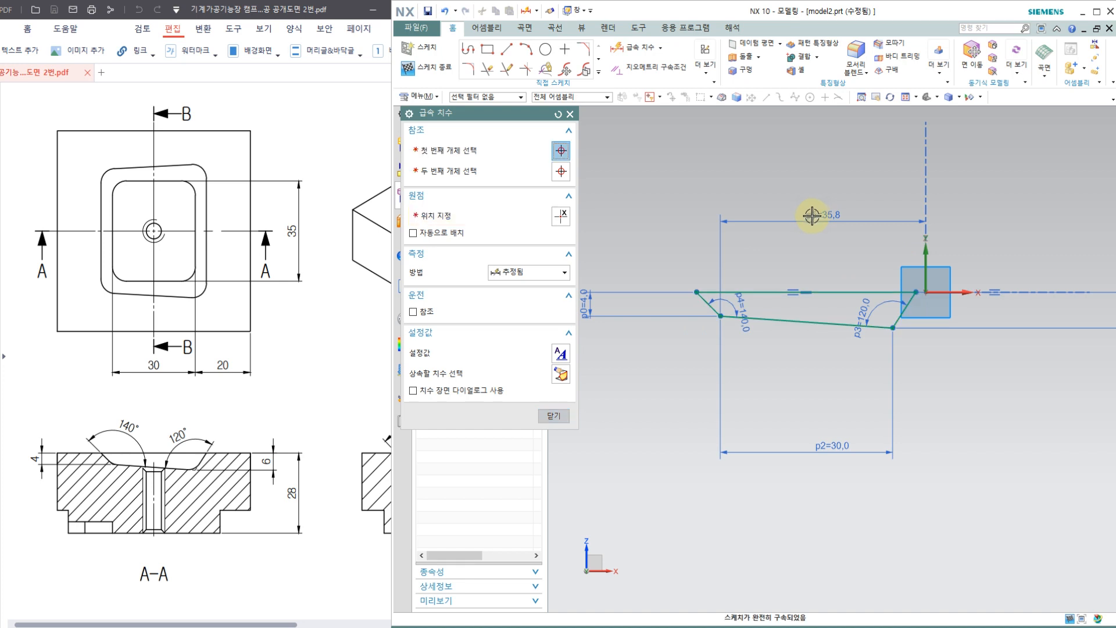
left_click(809, 220)
type("30")
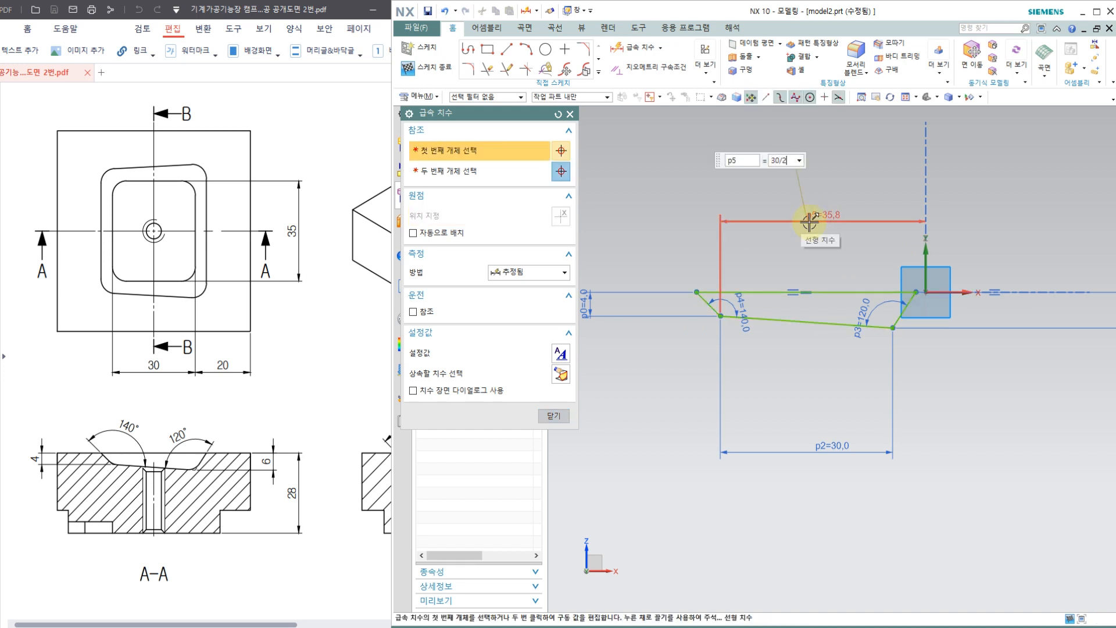
type("/2")
key("Return")
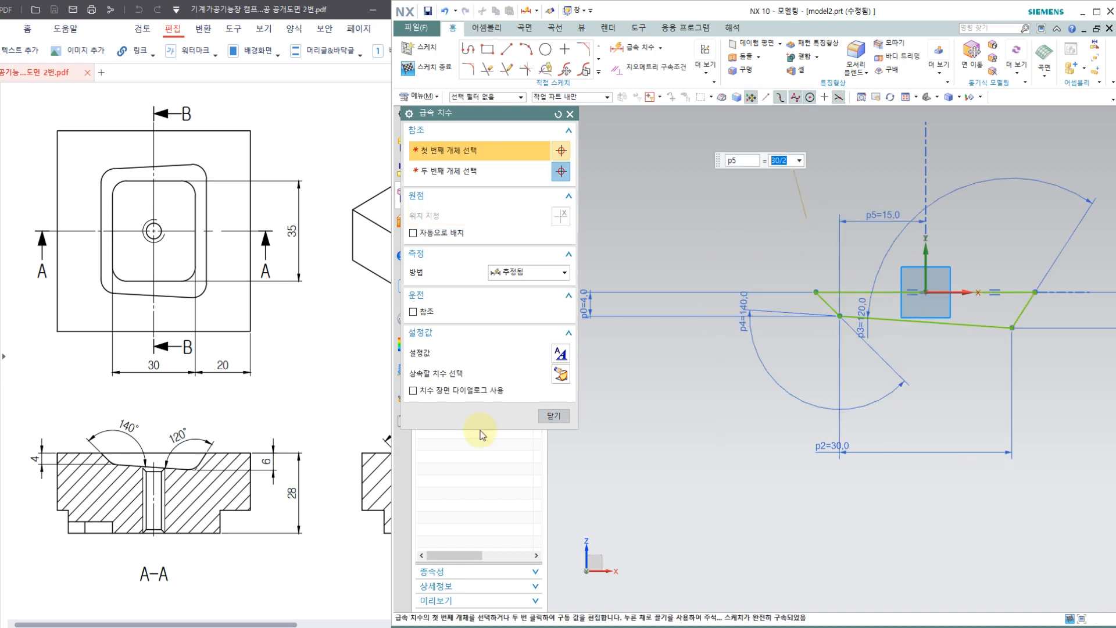
left_click(555, 417)
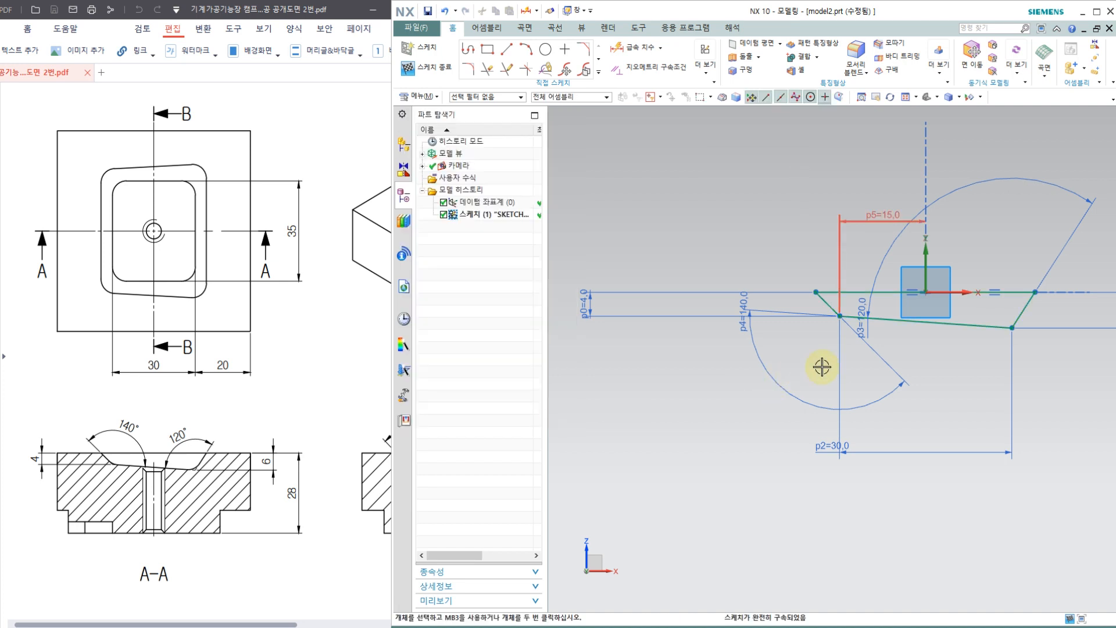
Step: Reposition the 120° and 140° angles, the 30 mm floor width and the 4 mm and 6 mm depth dimensions close around the section
mouse_move(872, 319)
left_mouse_down()
mouse_move(876, 304)
mouse_move(1000, 232)
left_mouse_up()
mouse_move(811, 391)
left_mouse_down()
mouse_move(747, 319)
mouse_move(842, 312)
mouse_move(802, 252)
mouse_move(811, 261)
left_mouse_up()
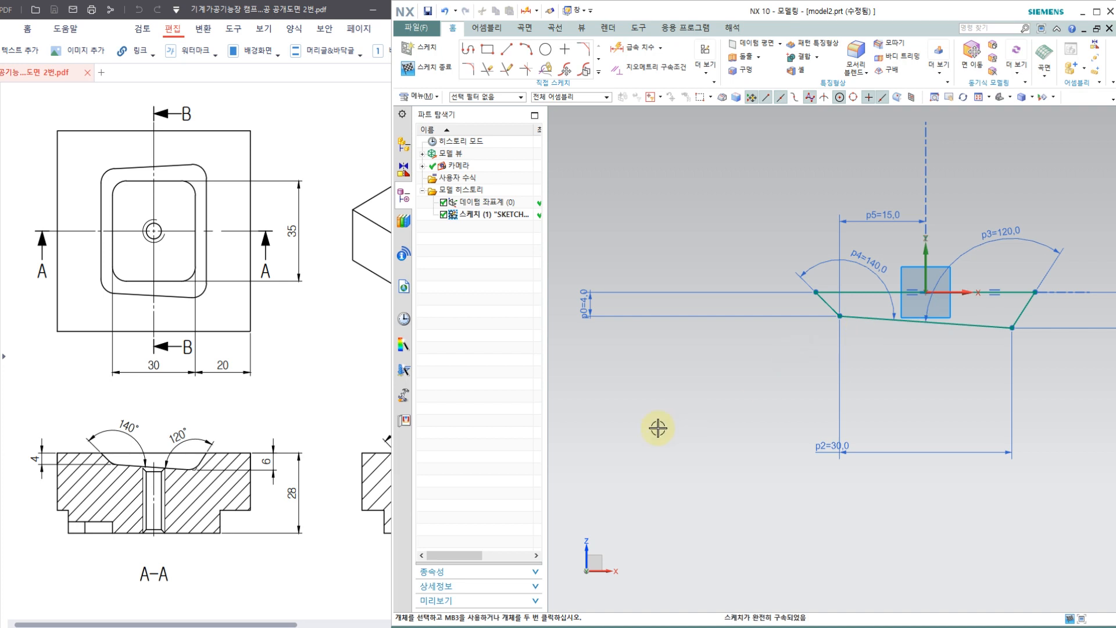
left_click_drag(802, 459, 803, 356)
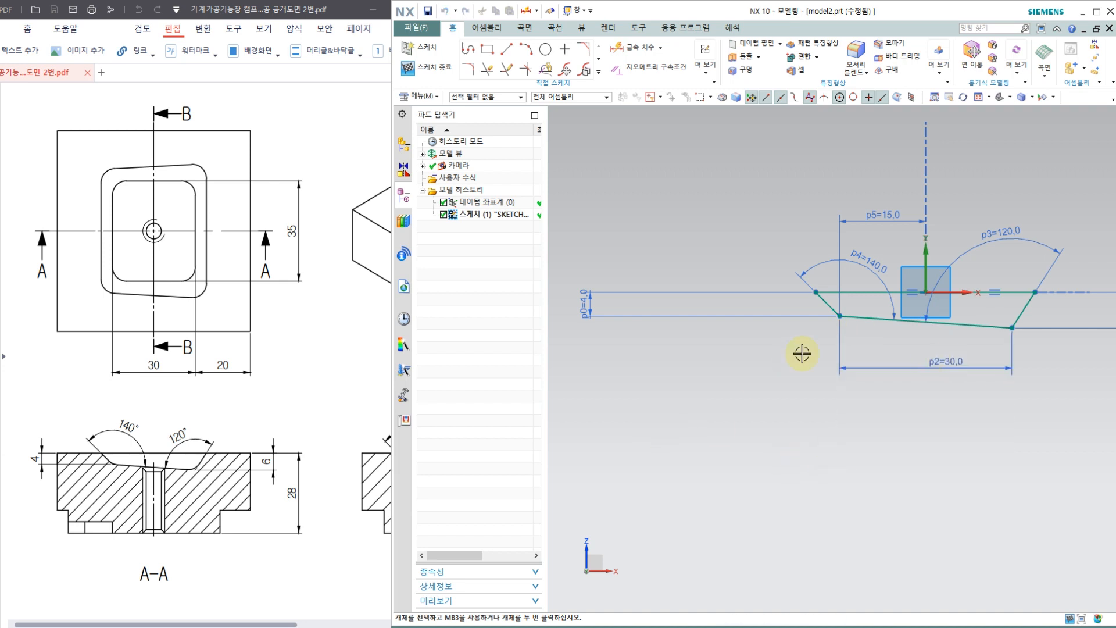
left_click_drag(587, 309, 749, 297)
scroll(727, 311, "down", 3)
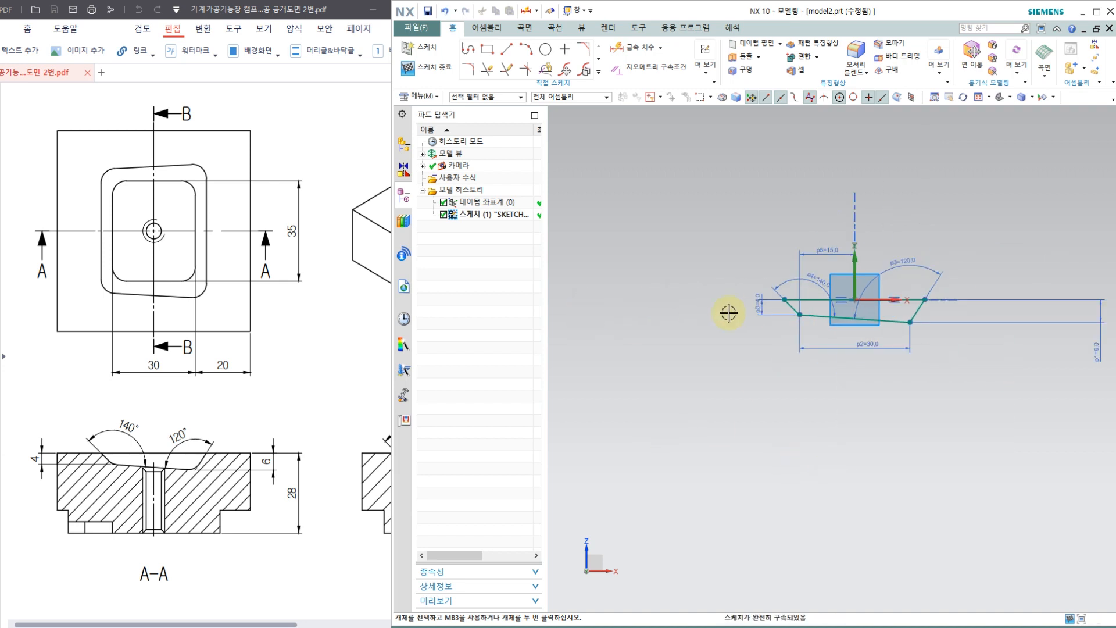
scroll(918, 314, "up", 2)
mouse_move(1102, 361)
left_mouse_down()
mouse_move(1043, 315)
mouse_move(915, 305)
left_mouse_up()
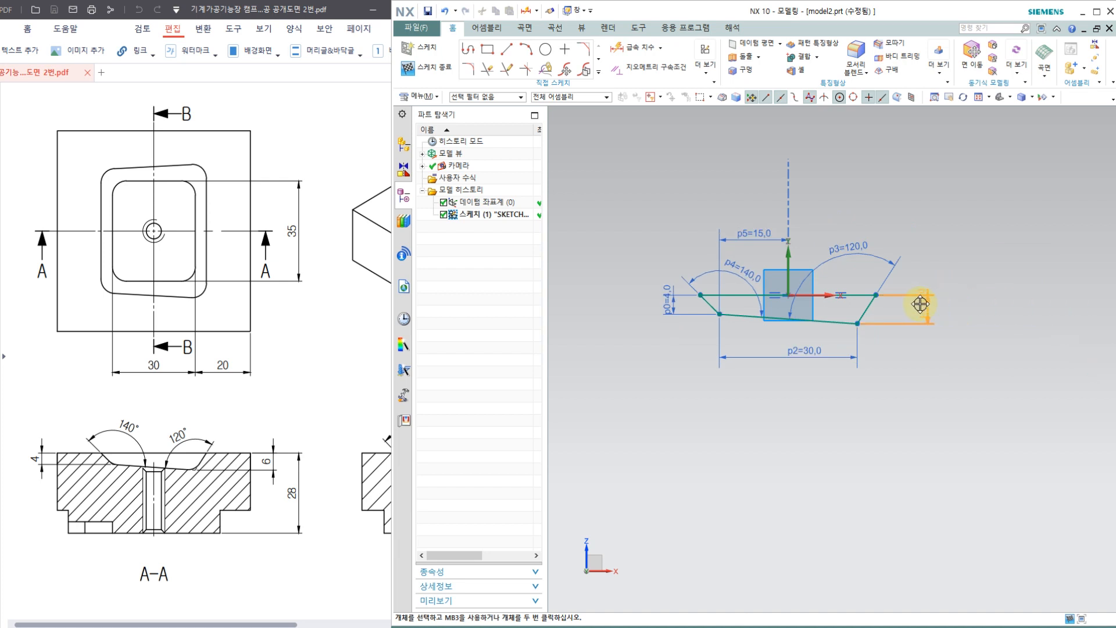
scroll(709, 285, "up", 2)
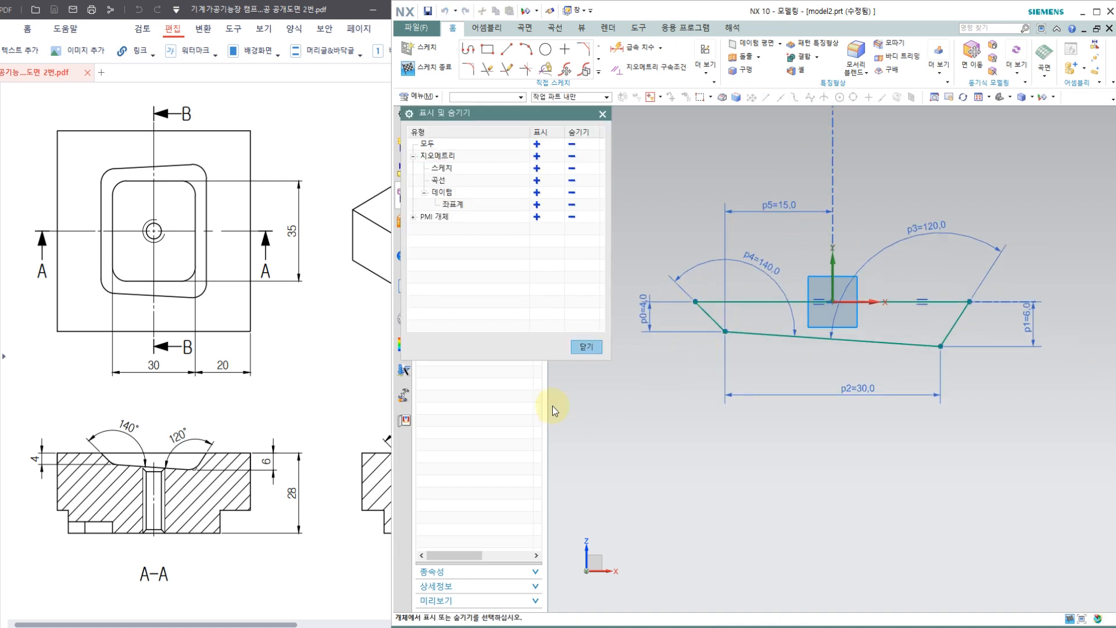
left_click(274, 384)
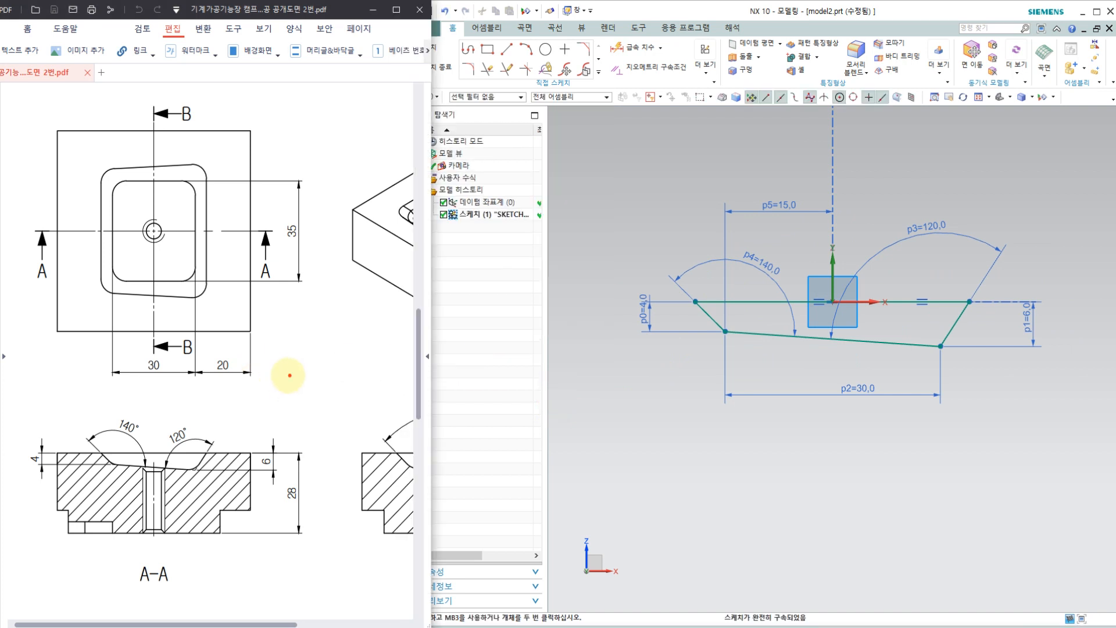
left_click_drag(661, 324, 649, 274)
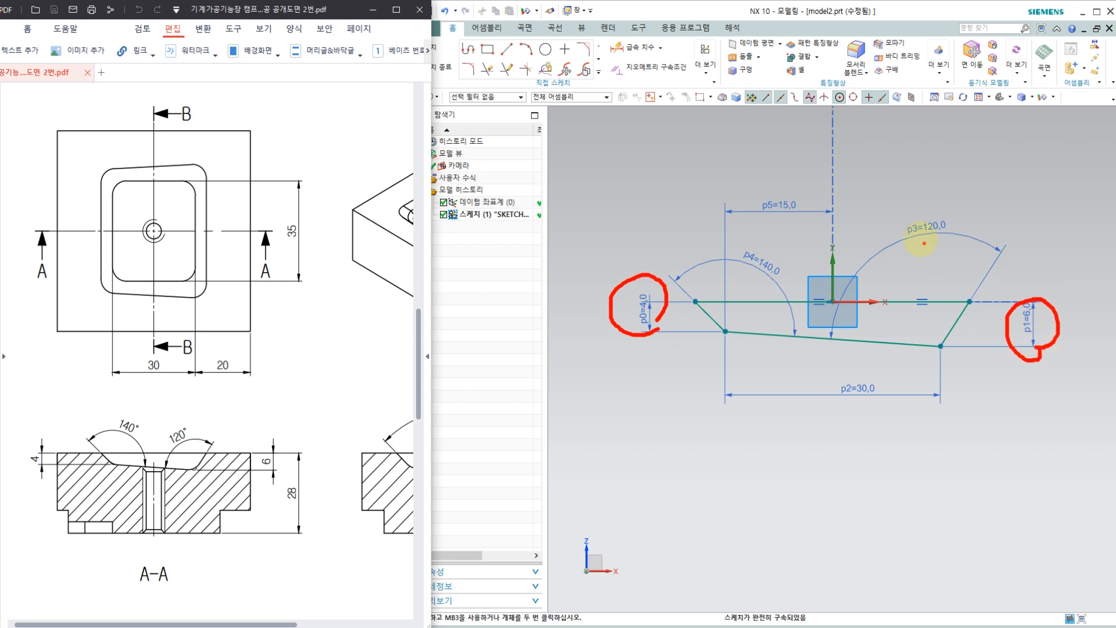
left_click_drag(923, 243, 968, 203)
left_click_drag(748, 278, 758, 280)
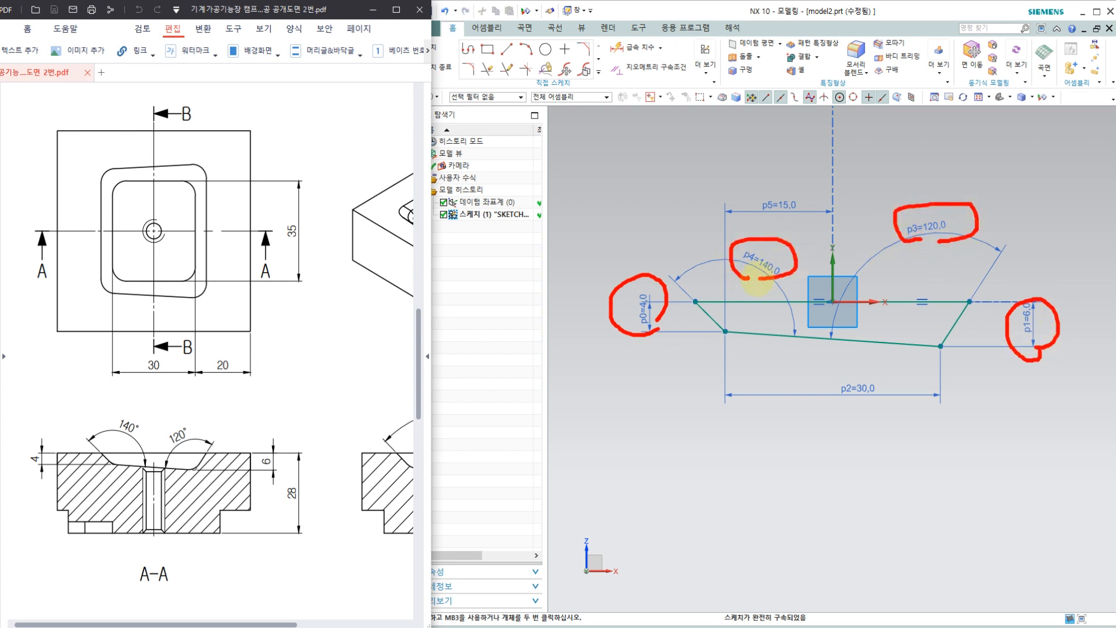
left_click_drag(850, 367, 887, 395)
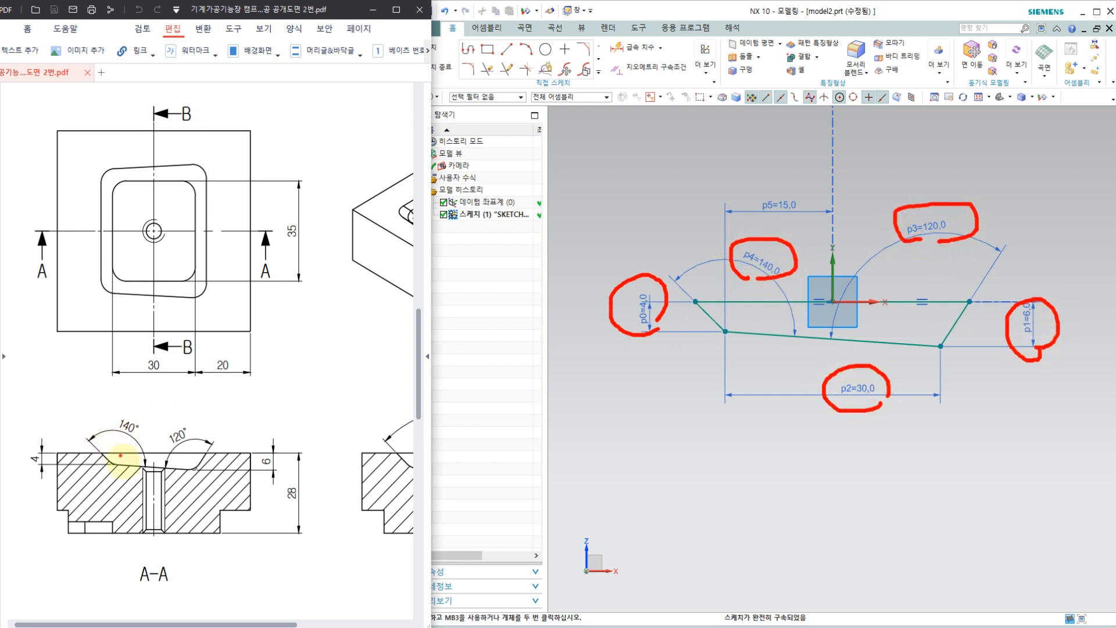
mouse_move(158, 404)
left_mouse_down()
mouse_move(129, 390)
mouse_move(162, 376)
left_mouse_up()
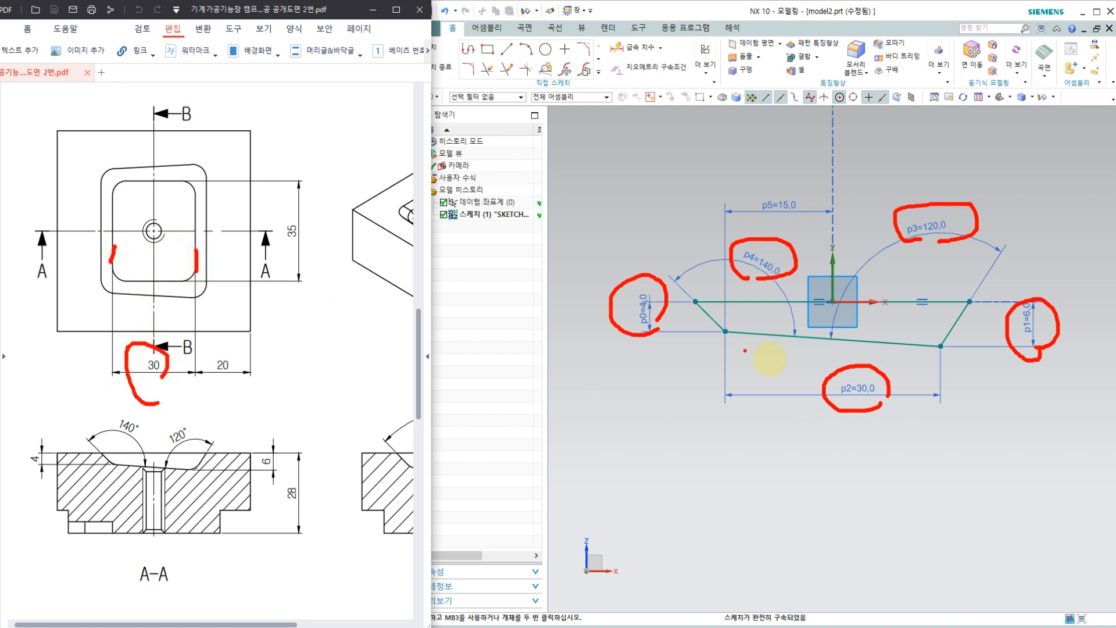
left_click_drag(813, 418, 881, 417)
left_click_drag(719, 330, 677, 445)
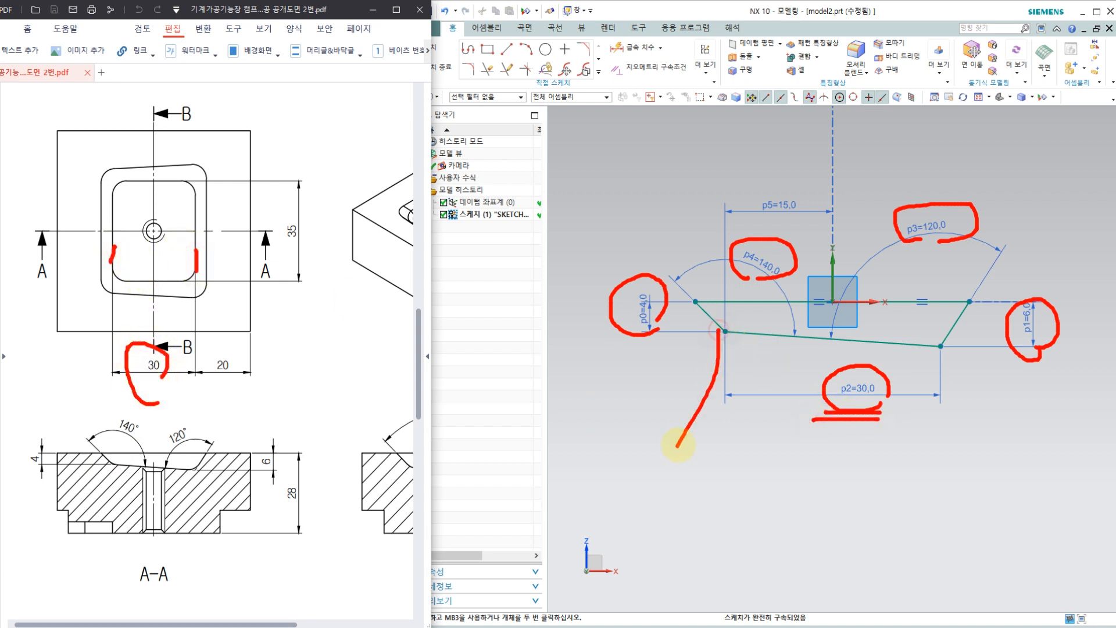
left_click_drag(946, 356, 913, 448)
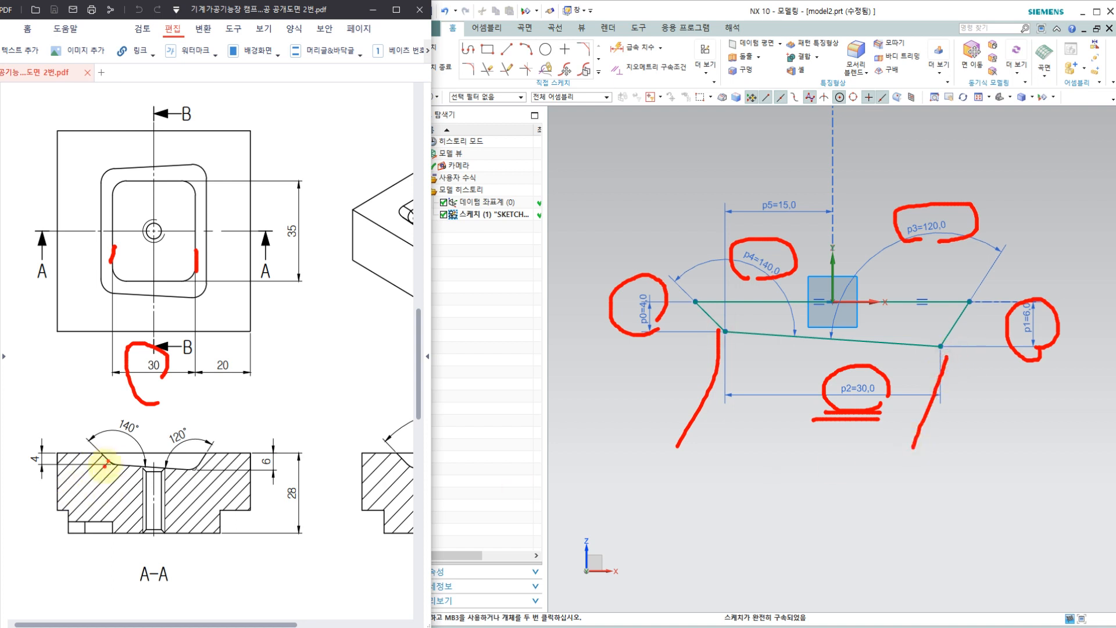
left_click_drag(193, 472, 171, 514)
mouse_move(108, 336)
left_mouse_down()
mouse_move(153, 337)
mouse_move(174, 358)
mouse_move(168, 377)
left_mouse_up()
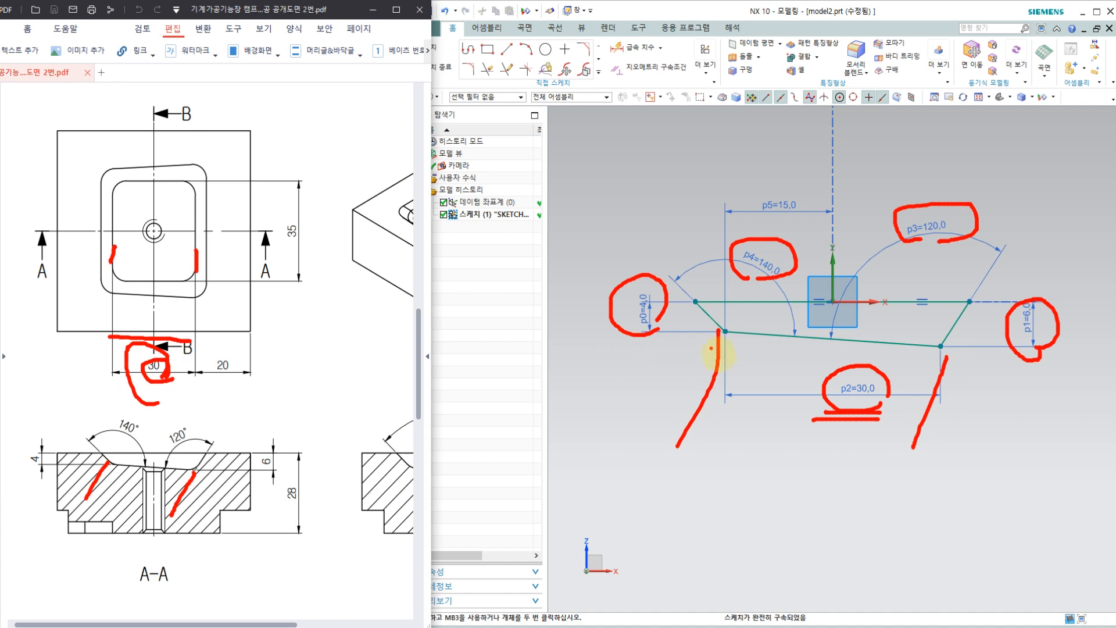
left_click_drag(871, 416, 888, 360)
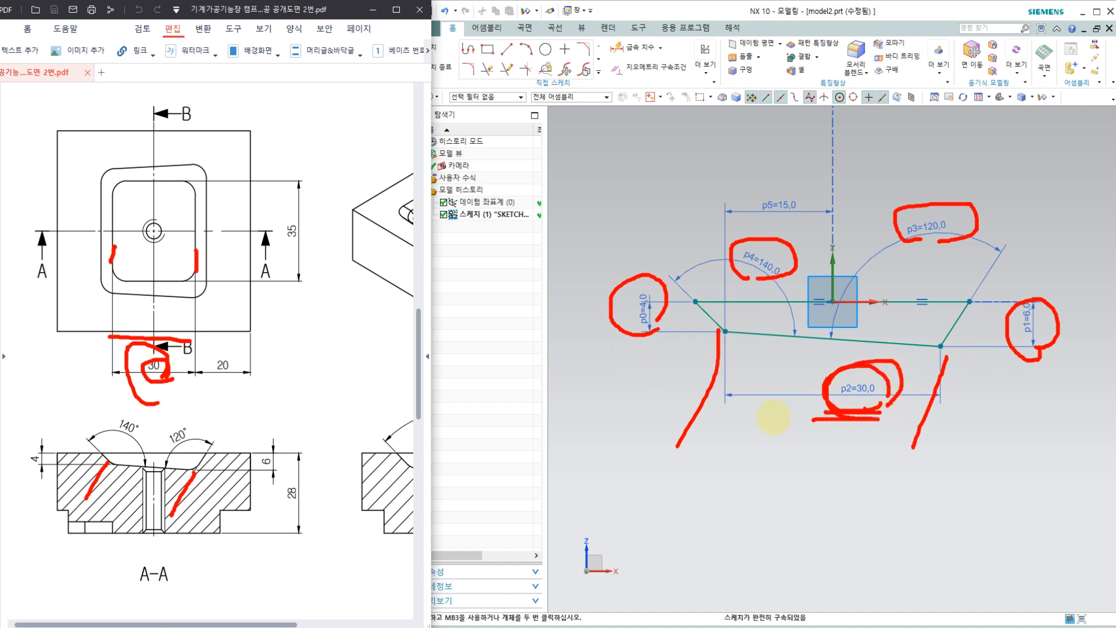
left_click_drag(152, 302, 154, 317)
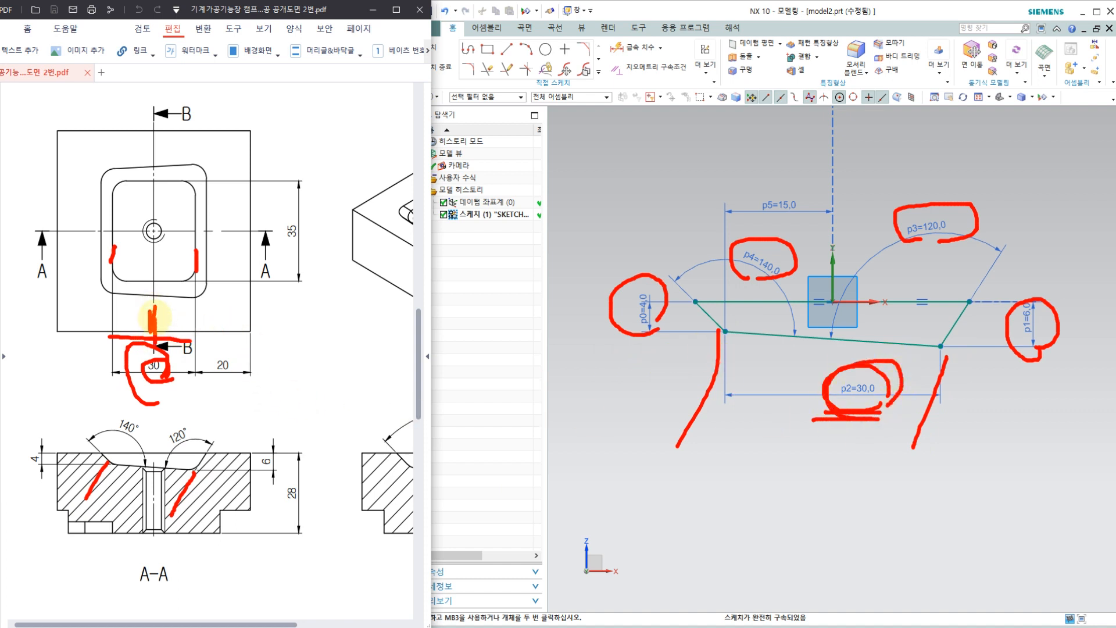
left_click_drag(831, 247, 831, 291)
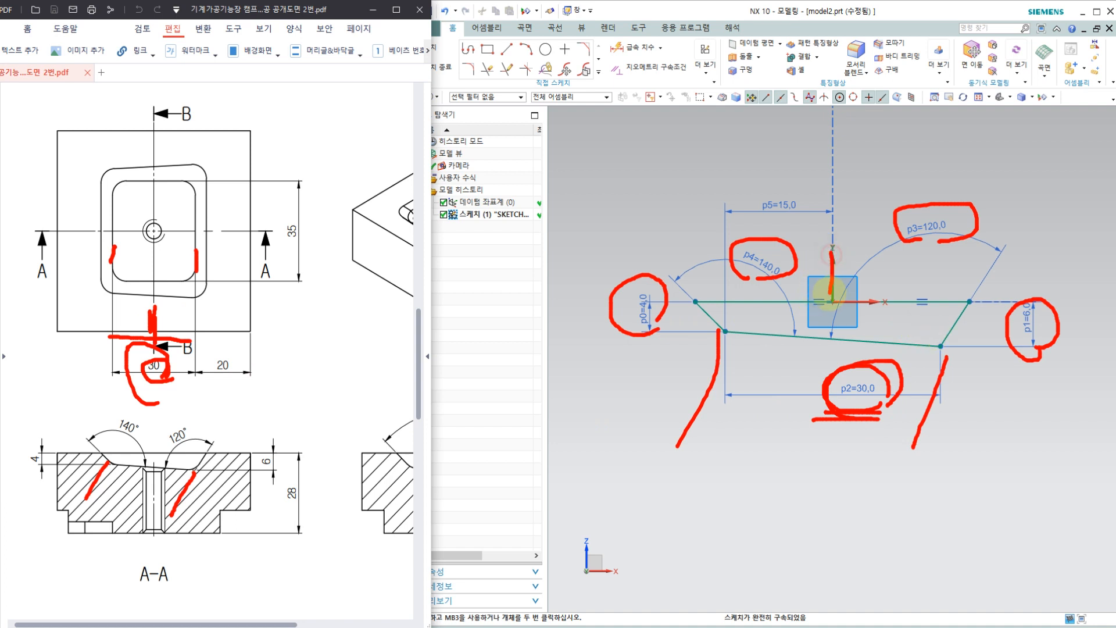
left_click_drag(723, 277, 725, 363)
mouse_move(831, 270)
left_mouse_down()
mouse_move(833, 308)
mouse_move(831, 273)
left_mouse_up()
mouse_move(941, 345)
left_mouse_down()
mouse_move(879, 344)
mouse_move(886, 352)
left_mouse_up()
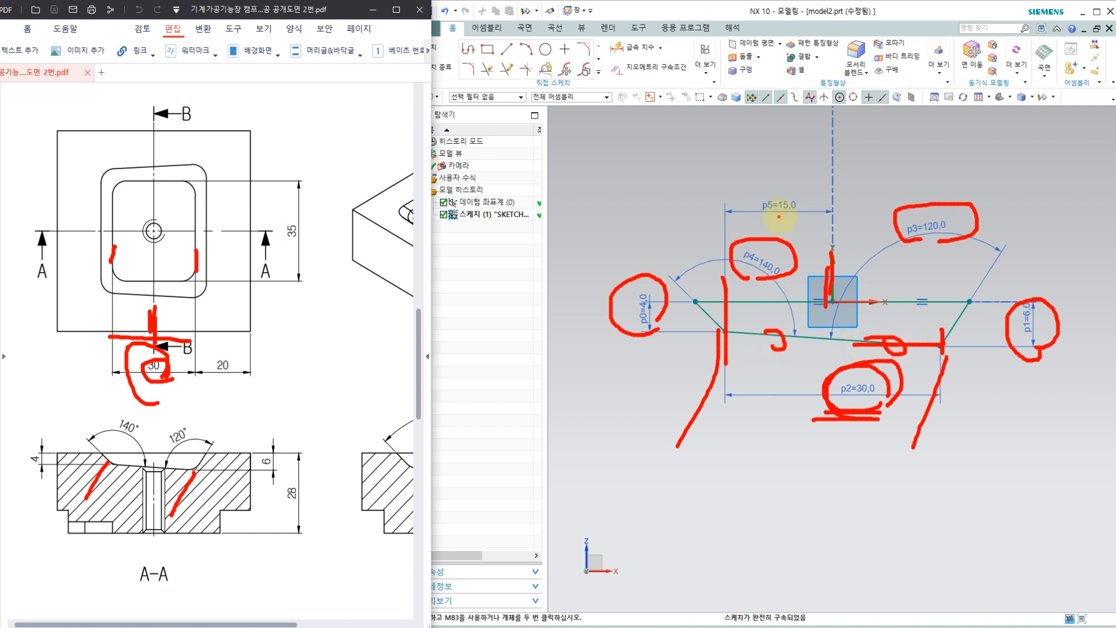
left_click_drag(791, 221, 756, 185)
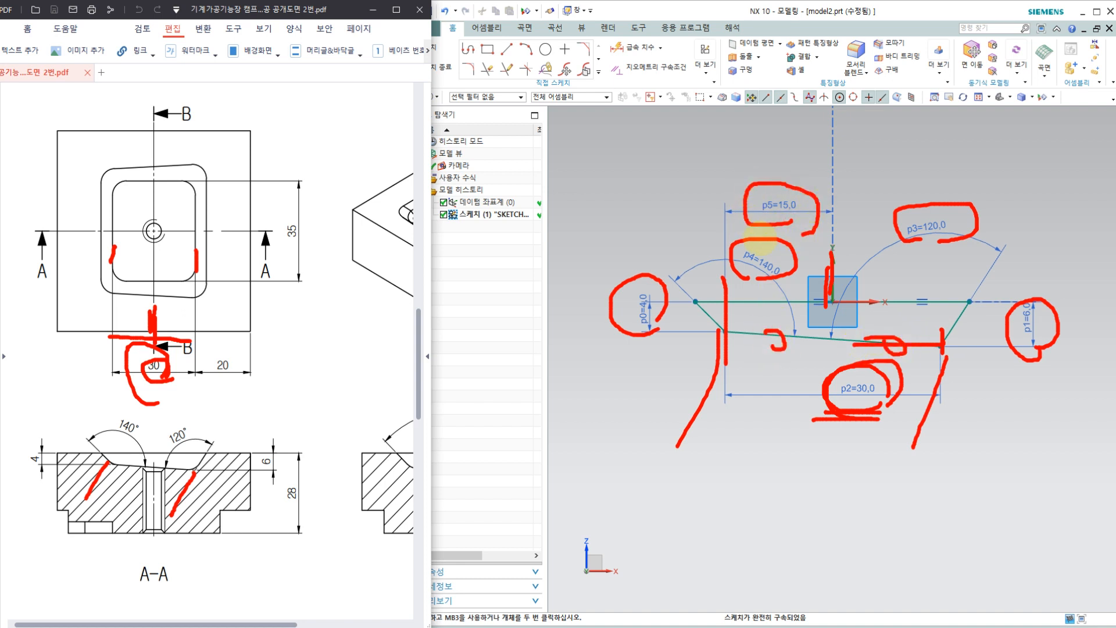
key("Escape")
scroll(829, 314, "up", 2)
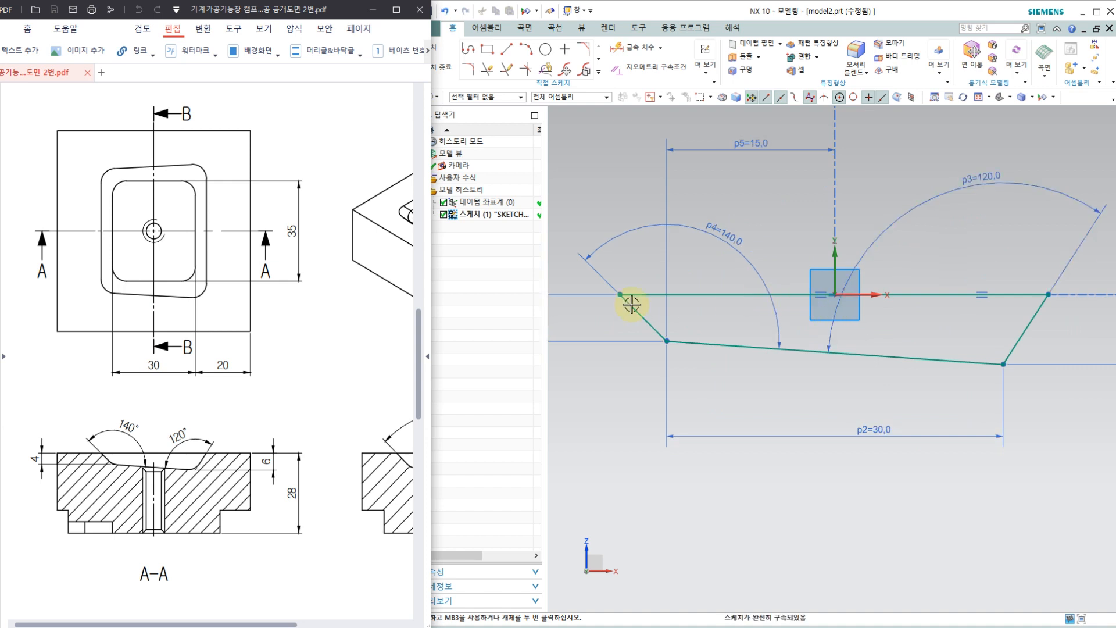
left_click_drag(173, 400, 170, 401)
key("ctrl+2")
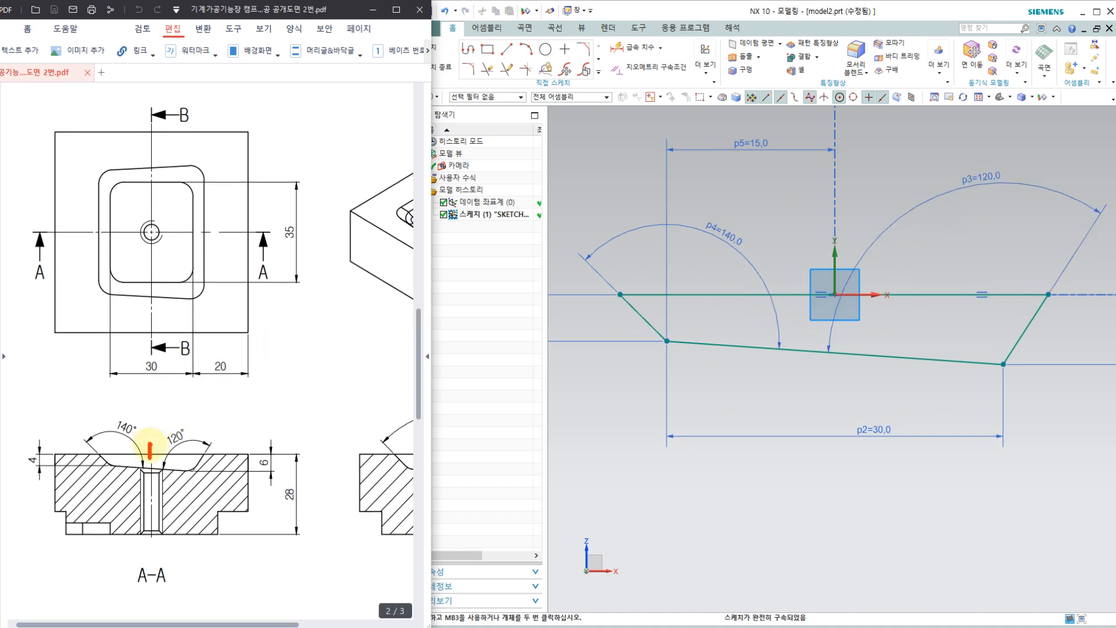
mouse_move(150, 451)
left_mouse_down()
mouse_move(93, 452)
mouse_move(231, 451)
left_mouse_up()
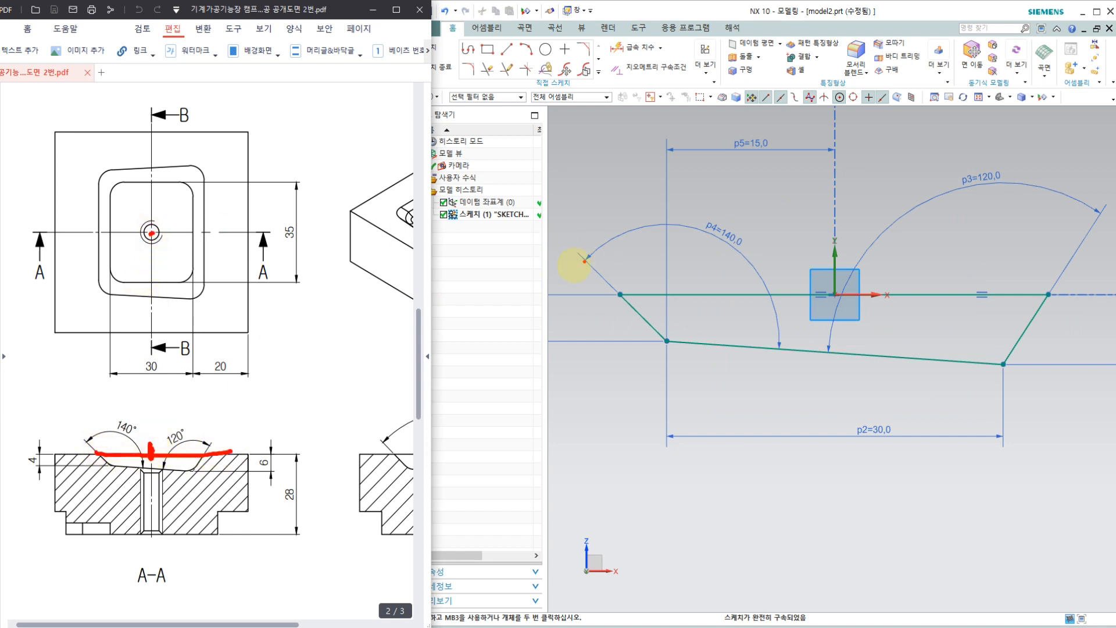
left_click_drag(621, 294, 997, 294)
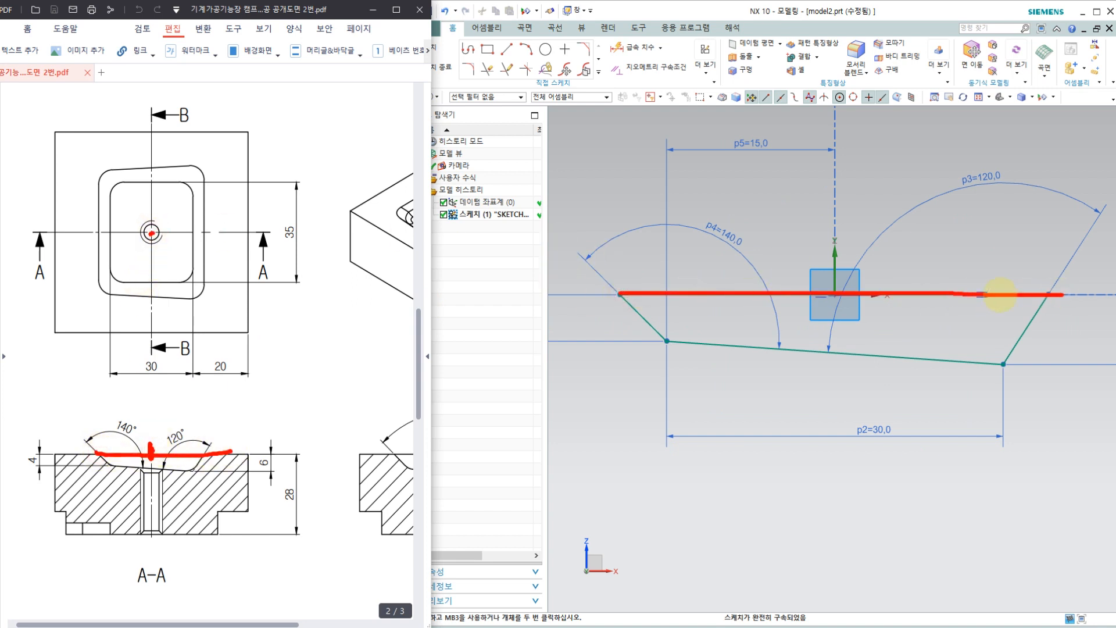
key("Escape")
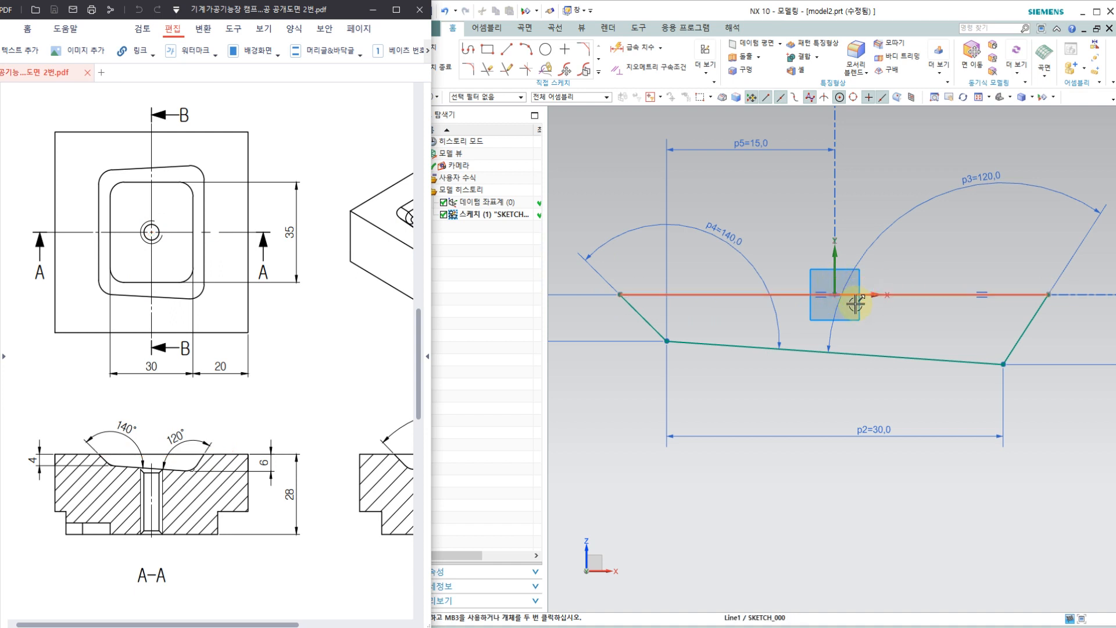
Step: Examine up close how the section's top line lies on the horizontal X axis at the sketch origin
left_click(926, 295)
scroll(831, 290, "up", 5)
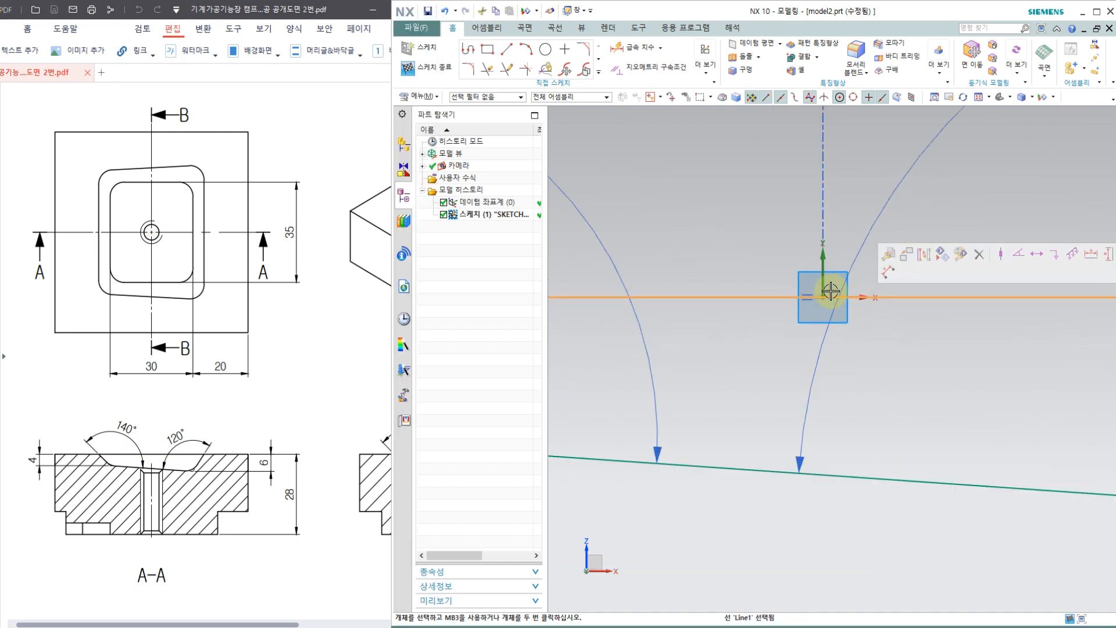
scroll(830, 291, "up", 5)
scroll(753, 325, "up", 3)
key("Escape")
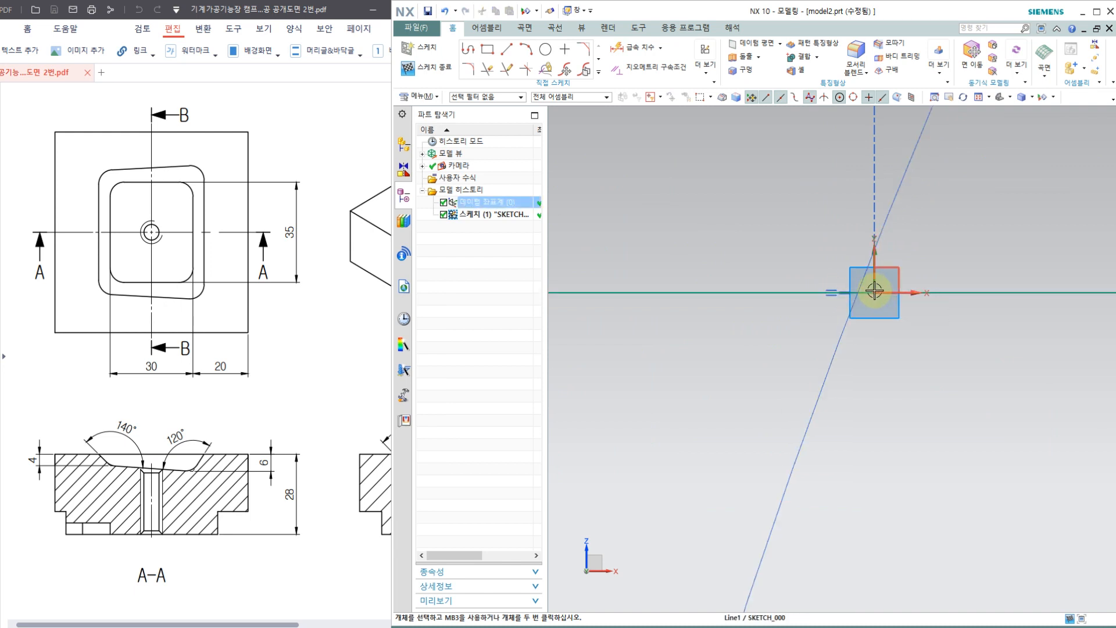
scroll(874, 291, "down", 5)
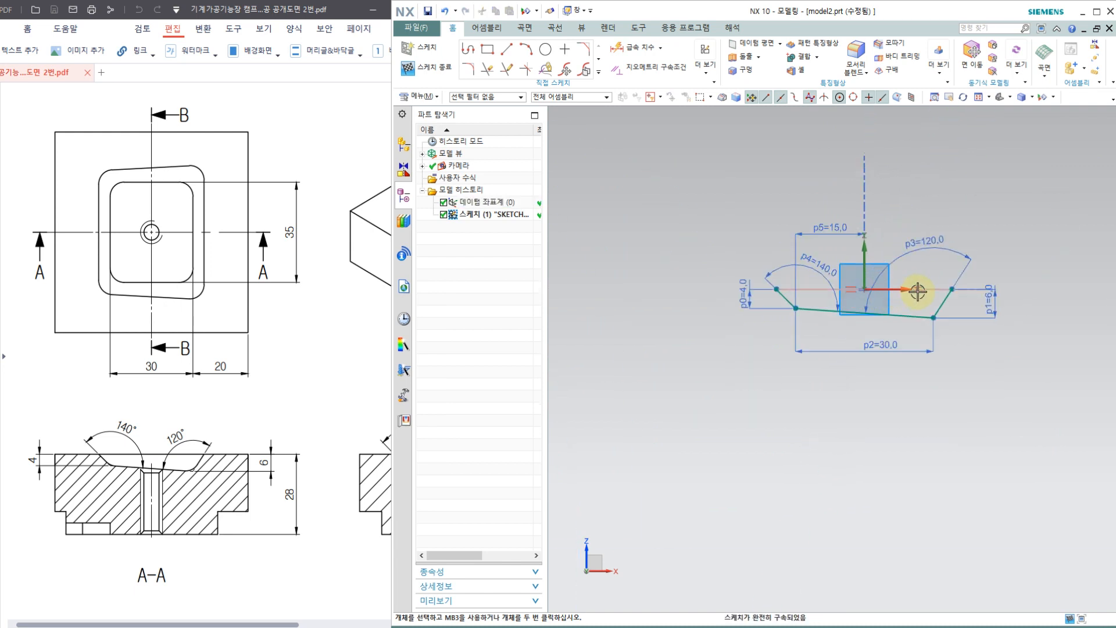
scroll(918, 291, "up", 2)
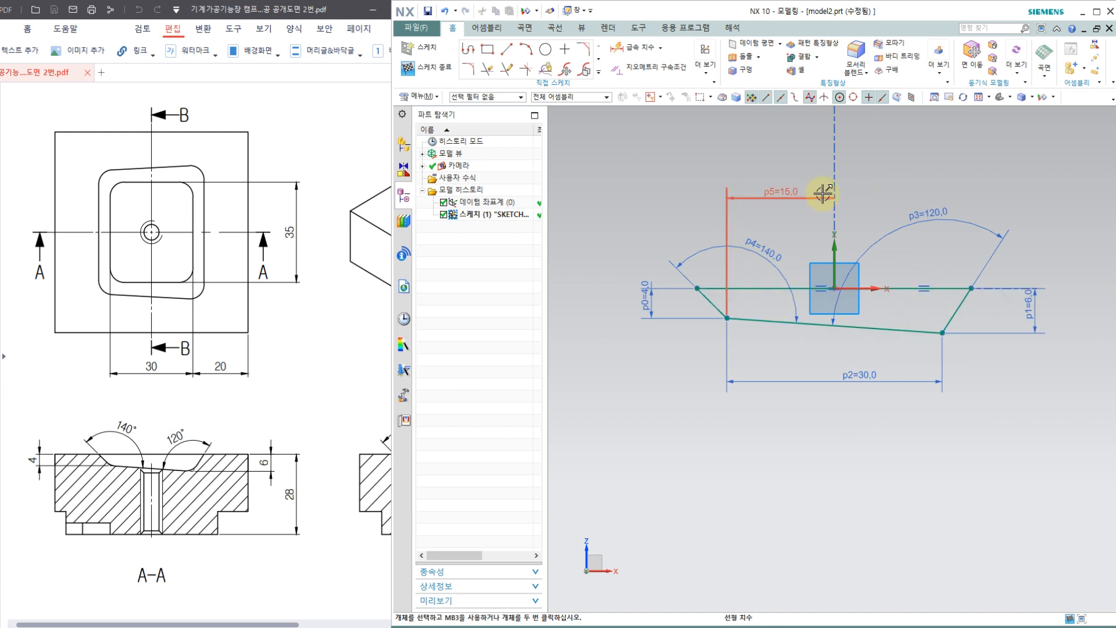
left_click(820, 292)
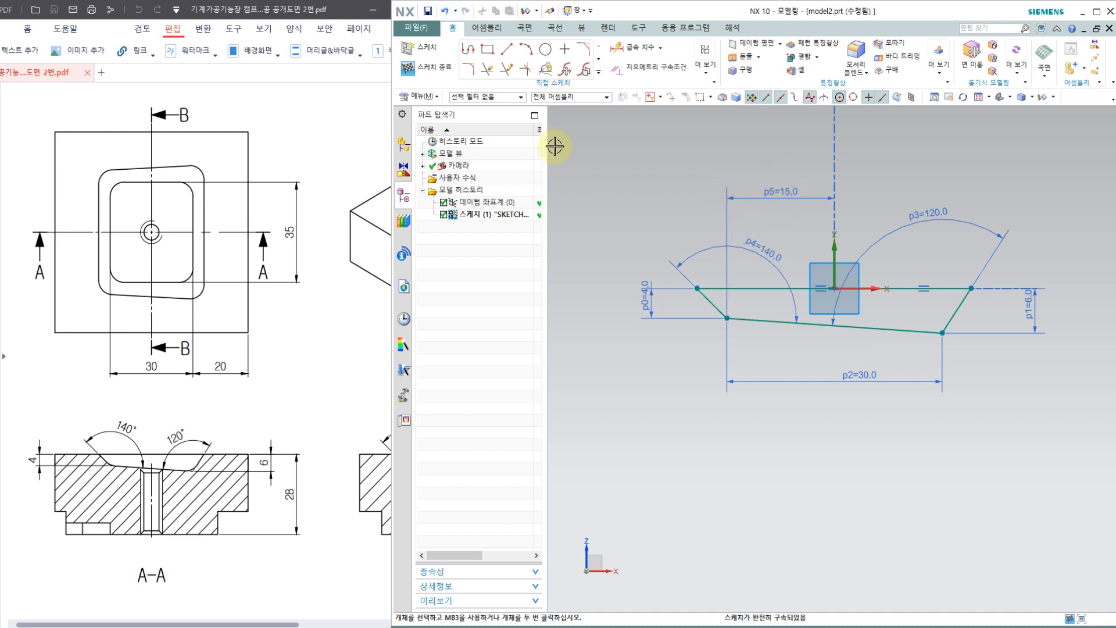
Step: Finish the pocket section sketch and return to the model
mouse_move(715, 169)
middle_mouse_down()
mouse_move(678, 167)
mouse_move(677, 192)
middle_mouse_up()
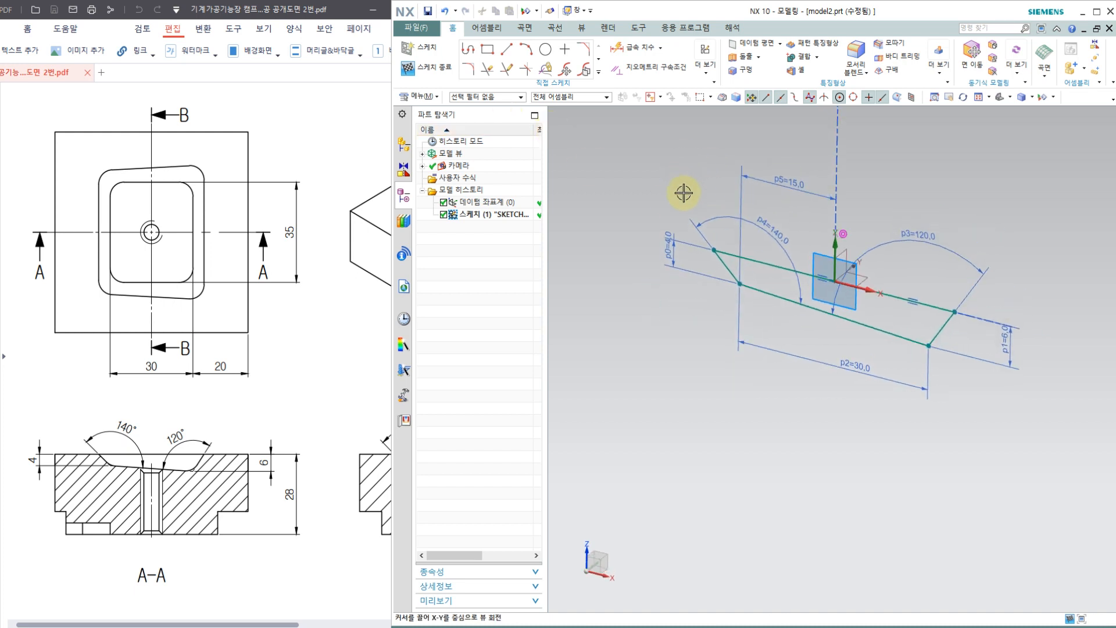
left_click(447, 77)
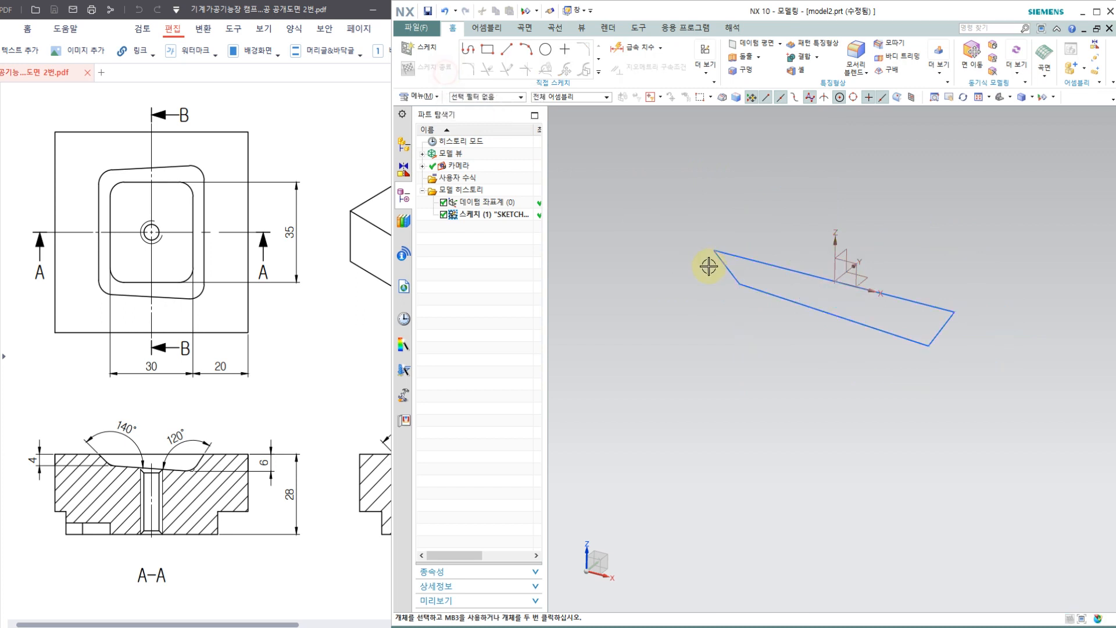
left_click(253, 417)
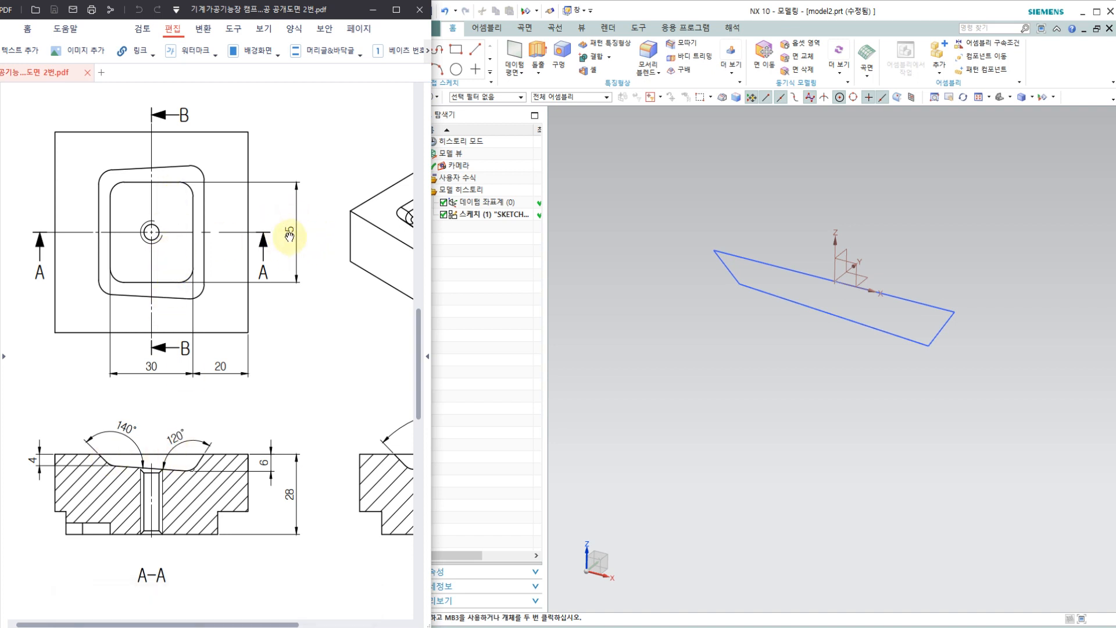
left_click(543, 51)
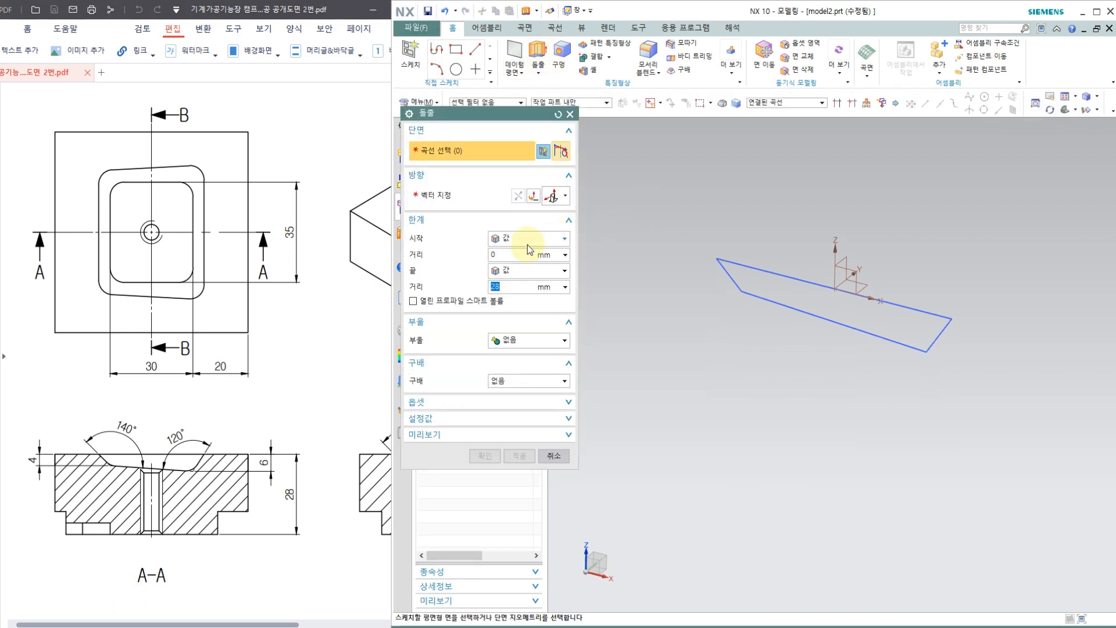
left_click(521, 238)
left_click(519, 270)
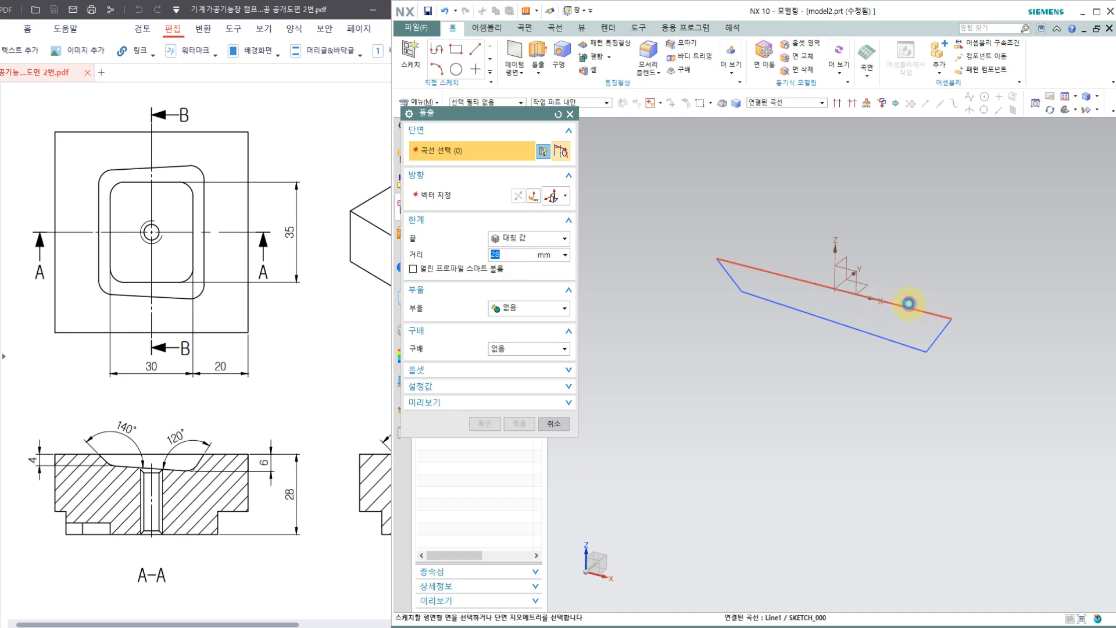
left_click(900, 303)
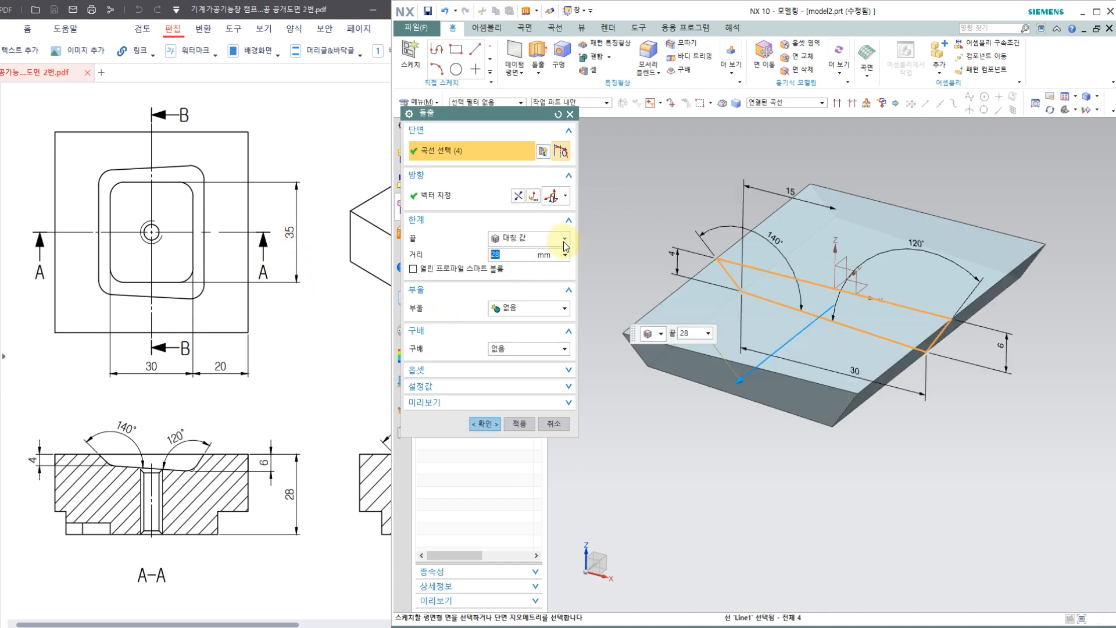
left_click(512, 252)
type("35/2")
key("Return")
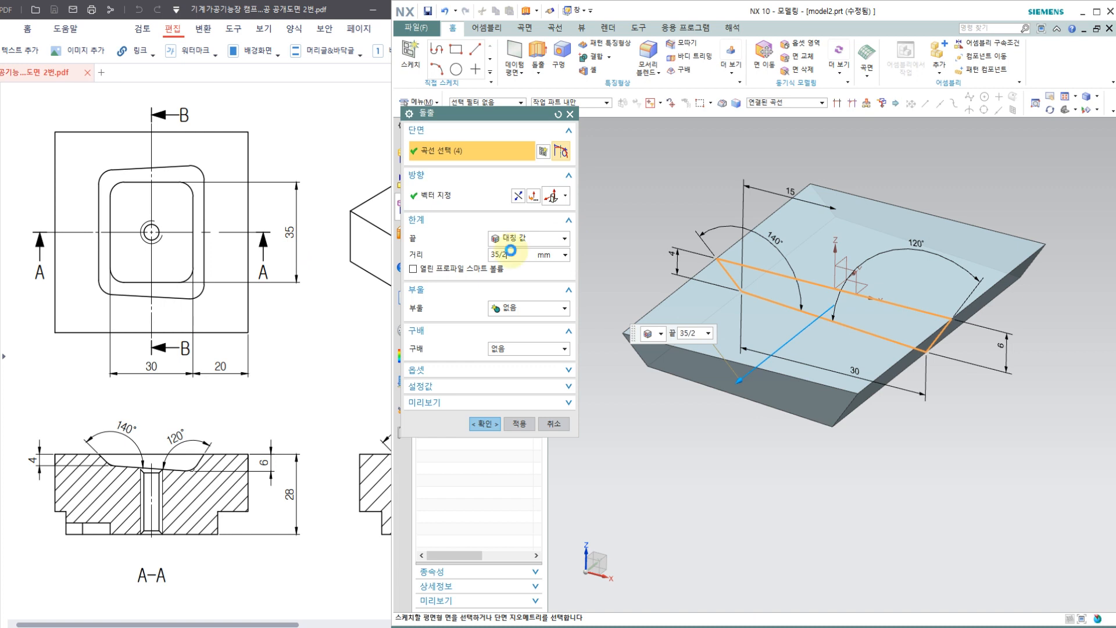
mouse_move(731, 377)
middle_mouse_down()
mouse_move(734, 279)
mouse_move(738, 320)
middle_mouse_up()
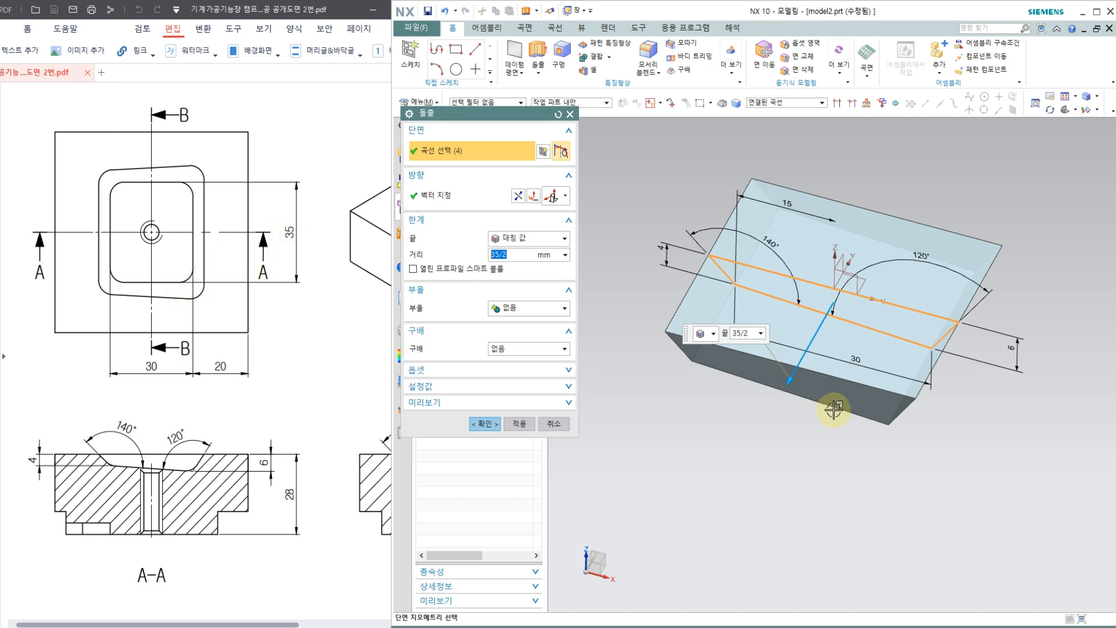
key("ctrl+2")
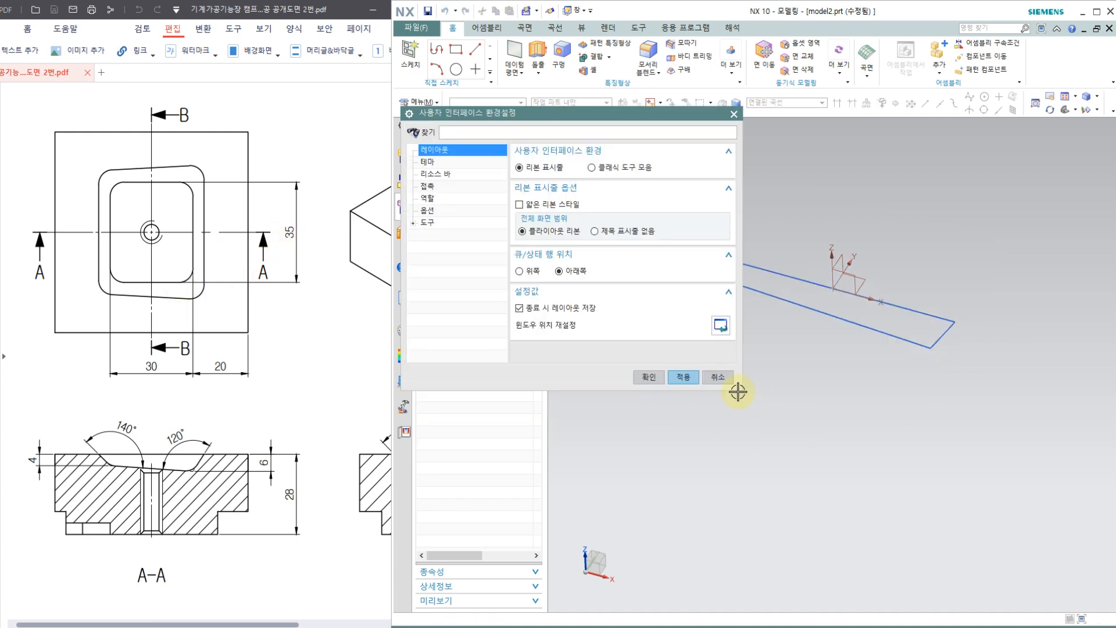
left_click(716, 379)
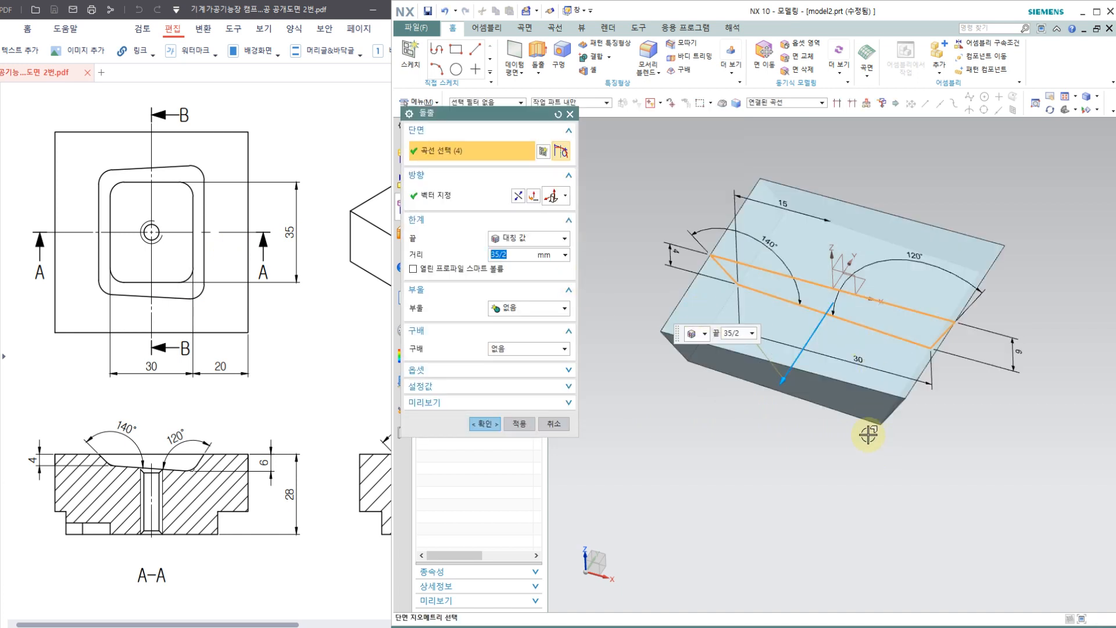
key("ctrl+alt+r")
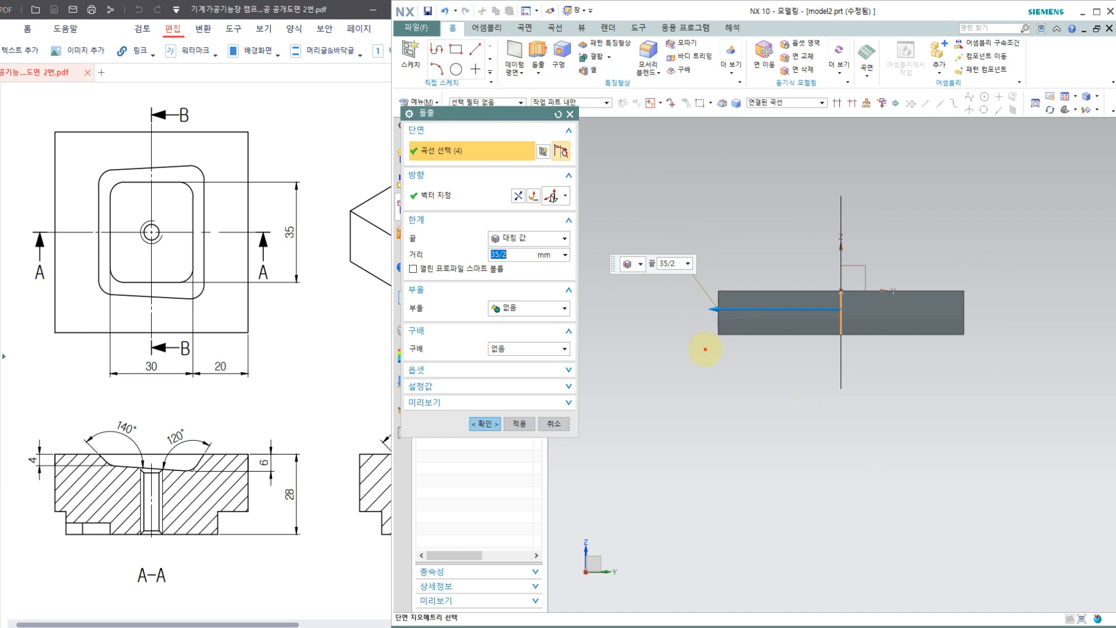
left_click_drag(968, 329, 965, 384)
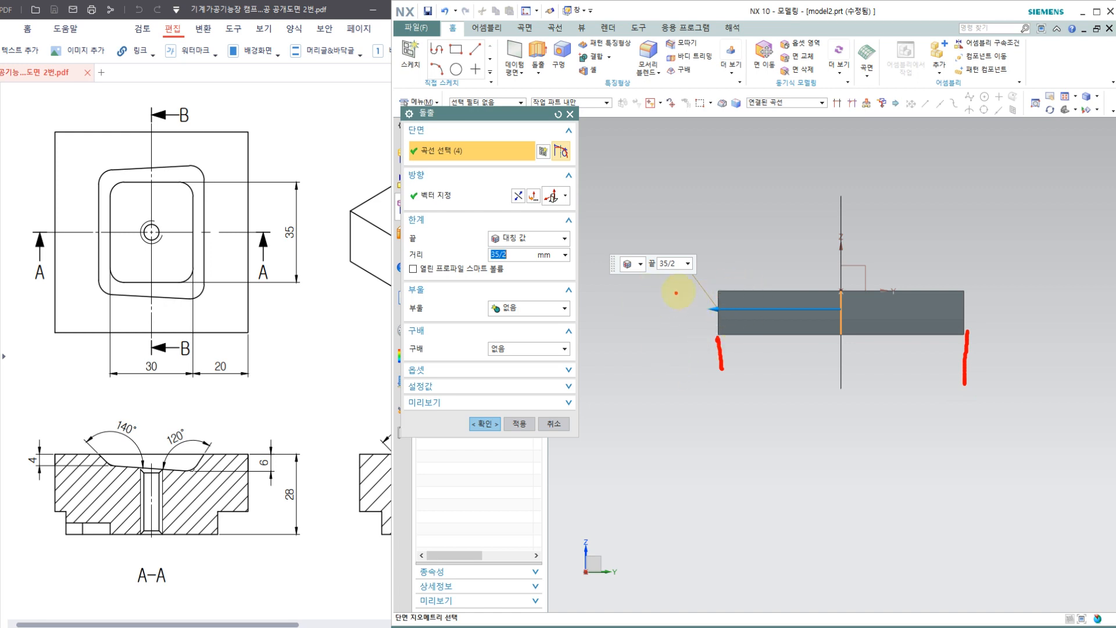
left_click_drag(616, 463, 1011, 467)
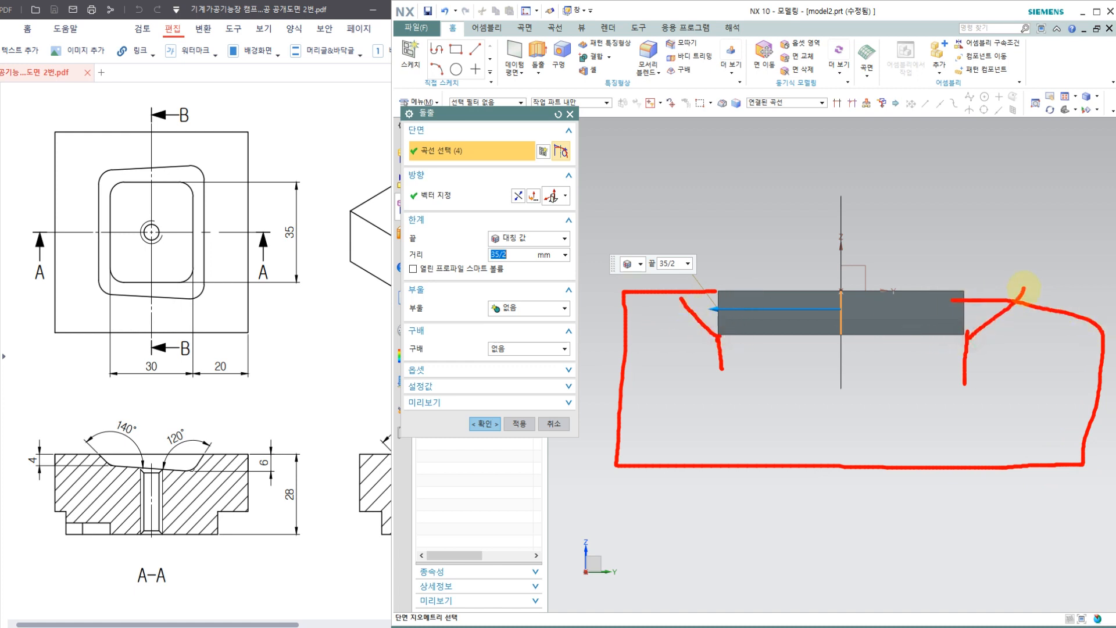
left_click_drag(191, 233, 195, 249)
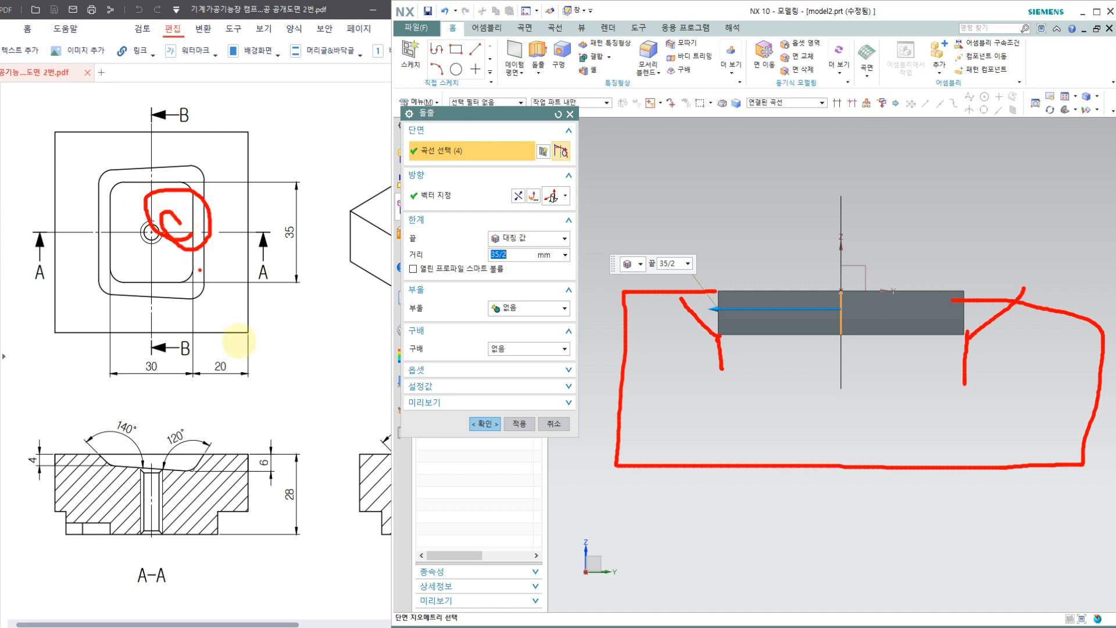
key("Escape")
left_click(315, 384)
scroll(297, 397, "down", 1, "ctrl")
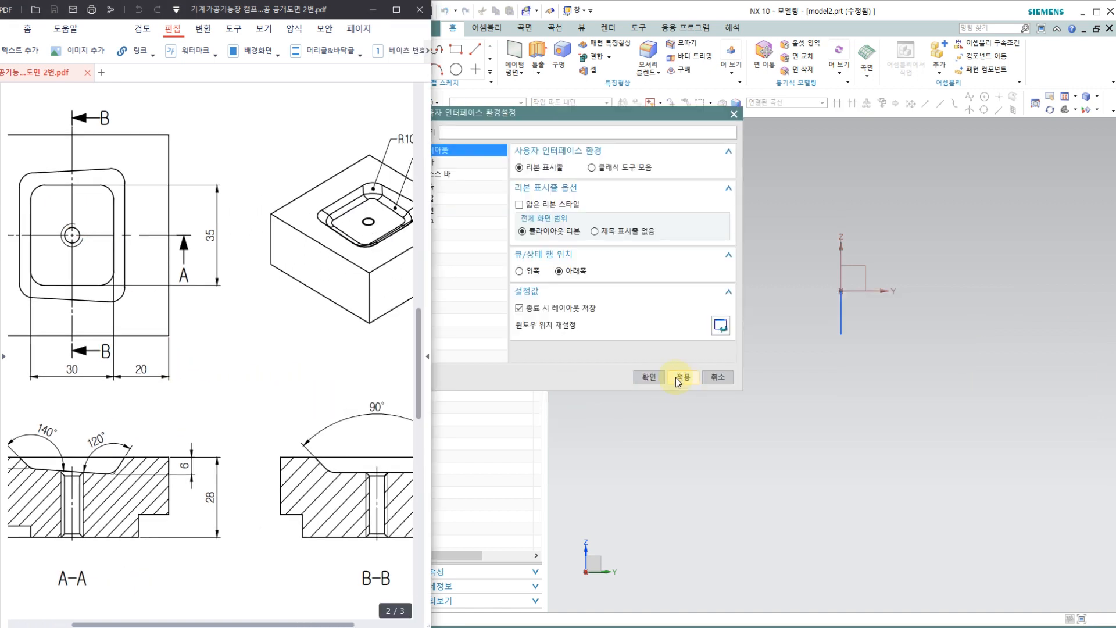
left_click(718, 377)
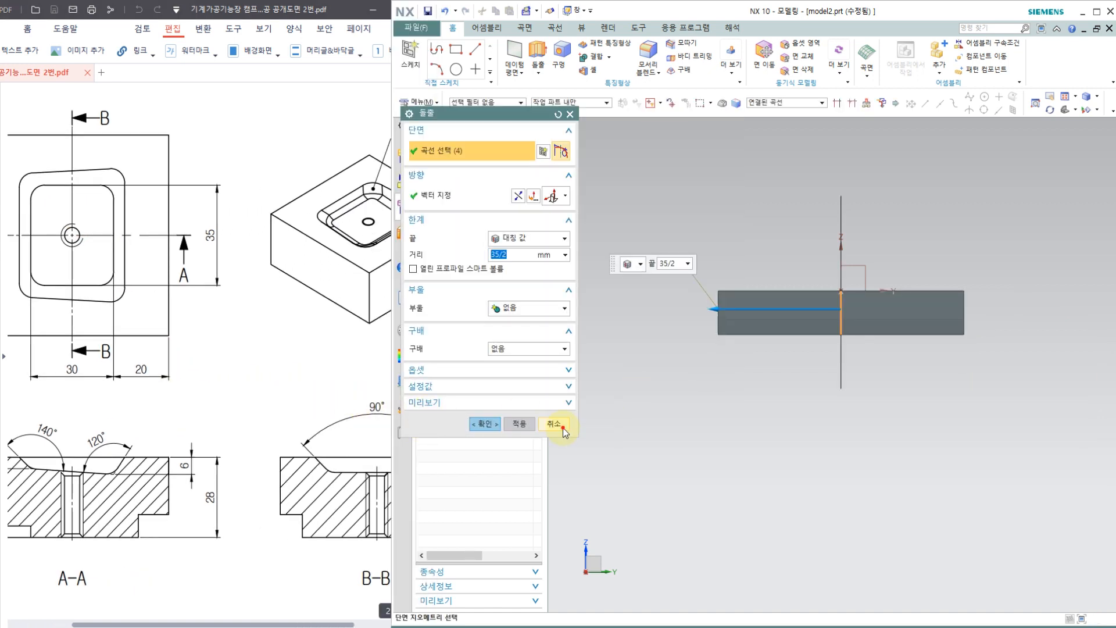
left_click(562, 428)
Step: Extrude the closed pocket section with a symmetric value of 35/2 mm to each side of the sketch plane
mouse_move(581, 246)
middle_mouse_down()
mouse_move(610, 232)
mouse_move(640, 256)
middle_mouse_up()
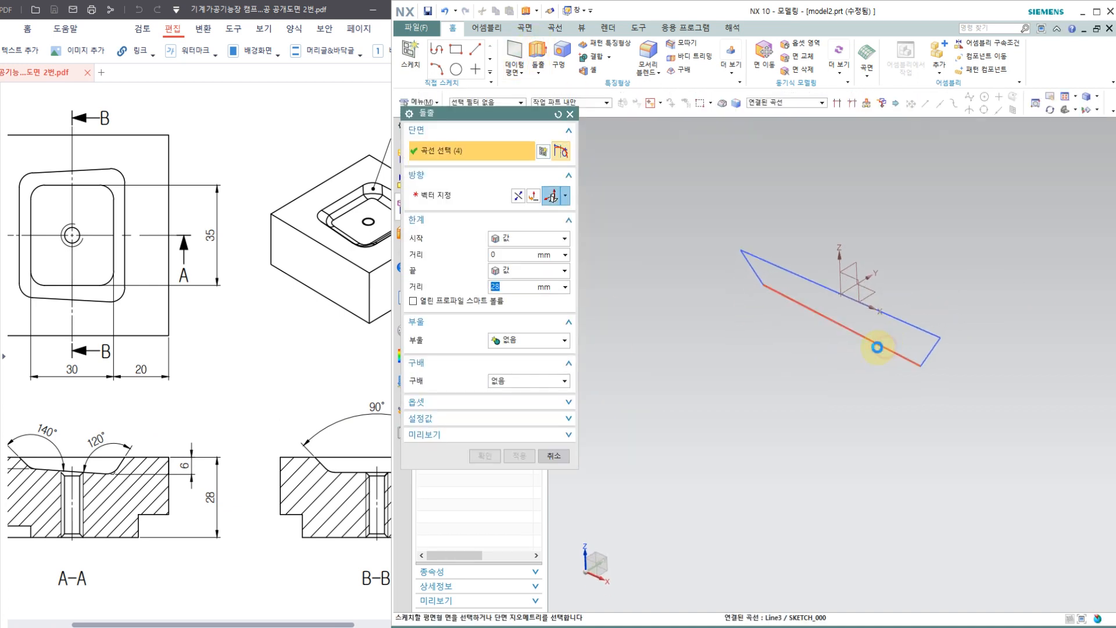
left_click(529, 238)
left_click(512, 273)
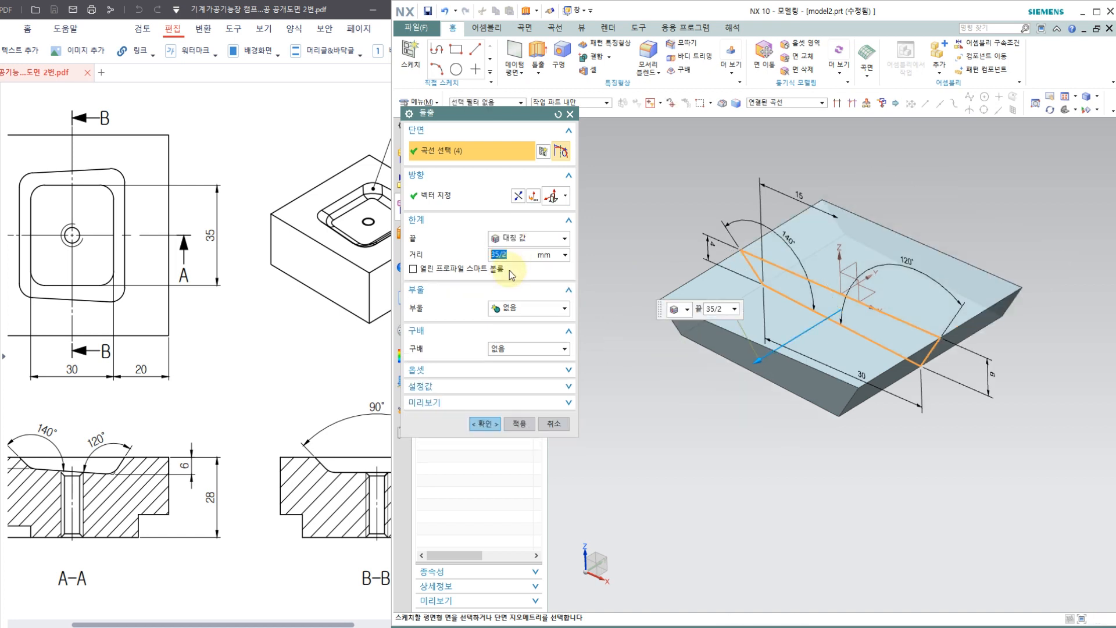
left_click(484, 423)
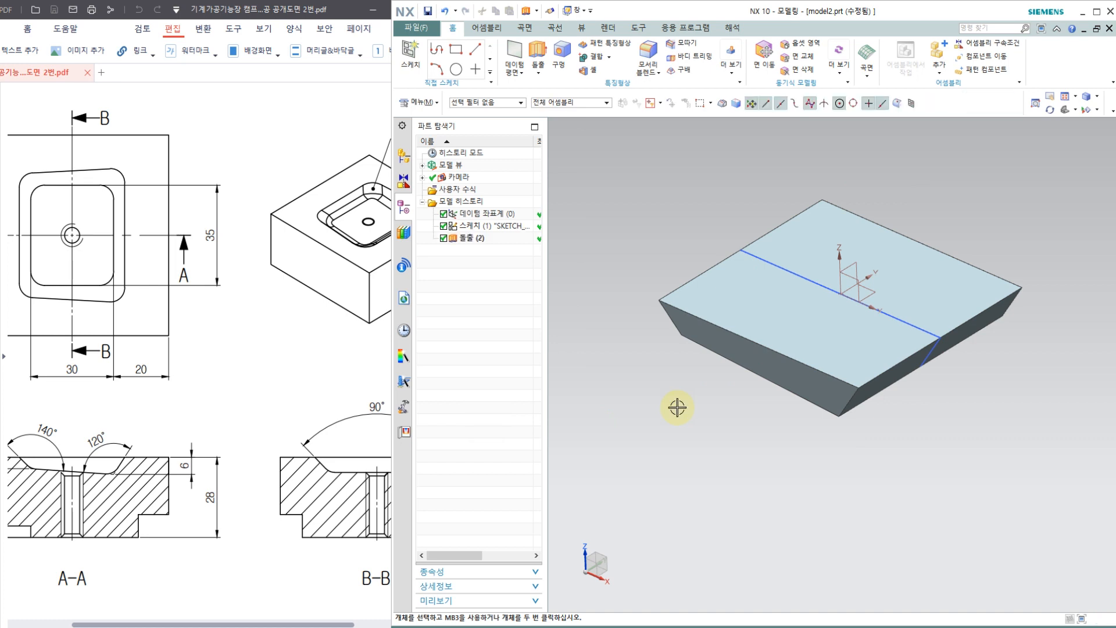
Step: Create a new sketch on the flat top face of the extruded pocket body
mouse_move(678, 403)
middle_mouse_down()
mouse_move(705, 356)
mouse_move(703, 444)
mouse_move(705, 428)
middle_mouse_up()
left_click(285, 334)
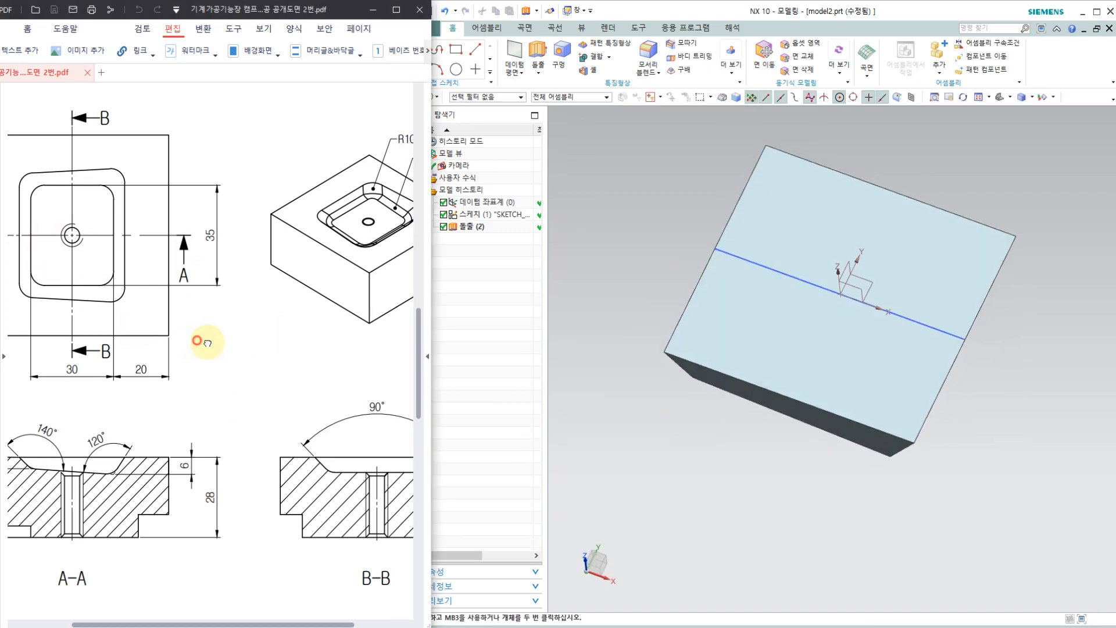
left_click_drag(197, 341, 257, 348)
scroll(620, 271, "down", 2)
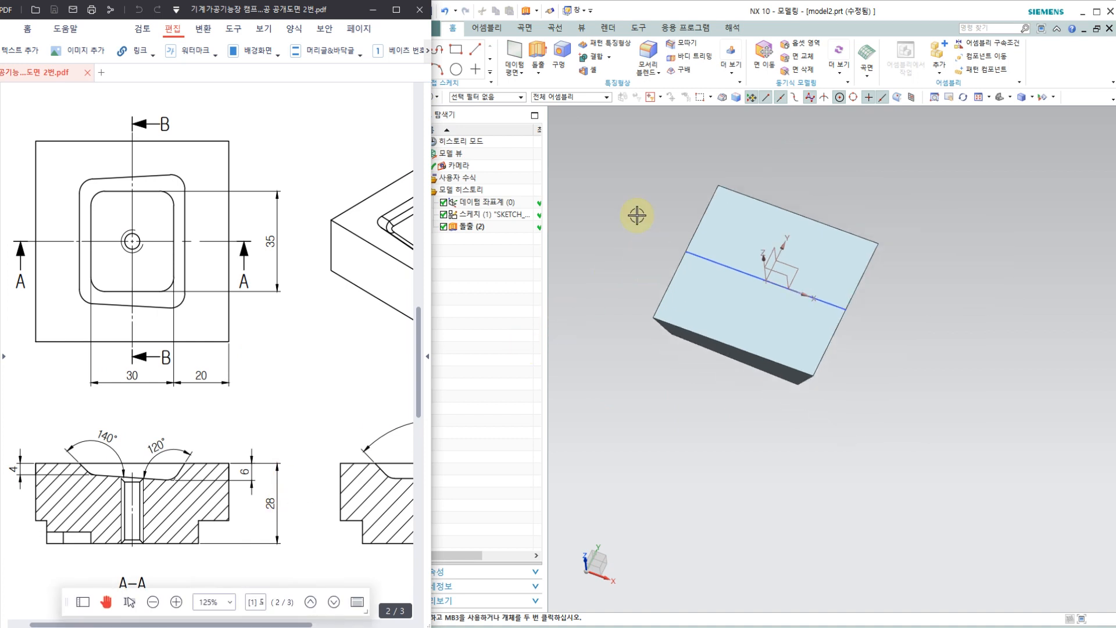
scroll(635, 201, "up", 2)
left_click(622, 13)
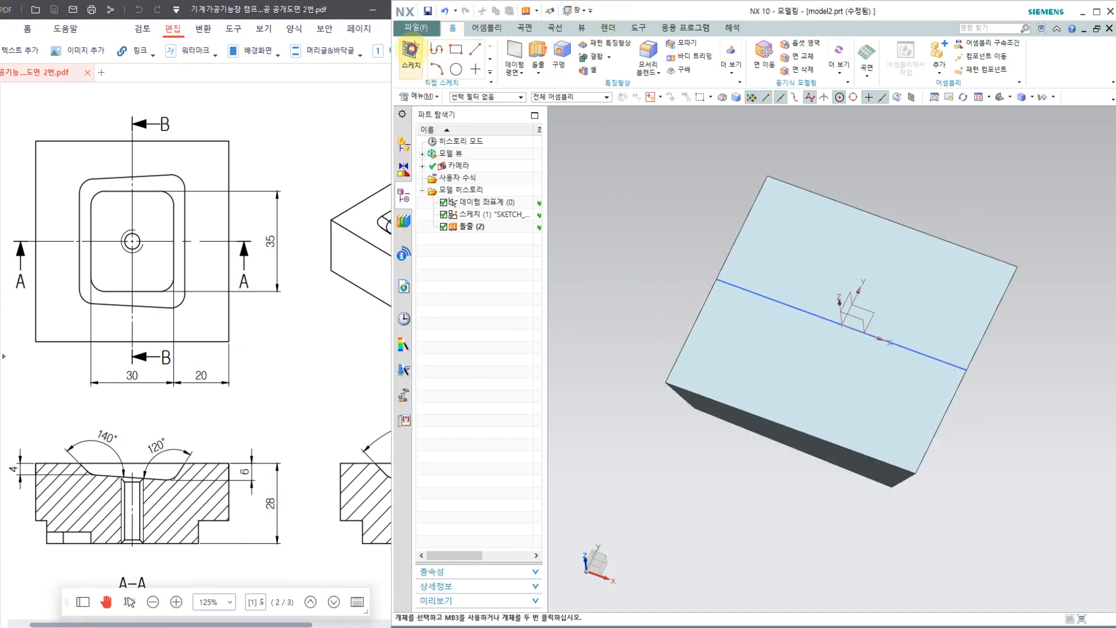
left_click(411, 51)
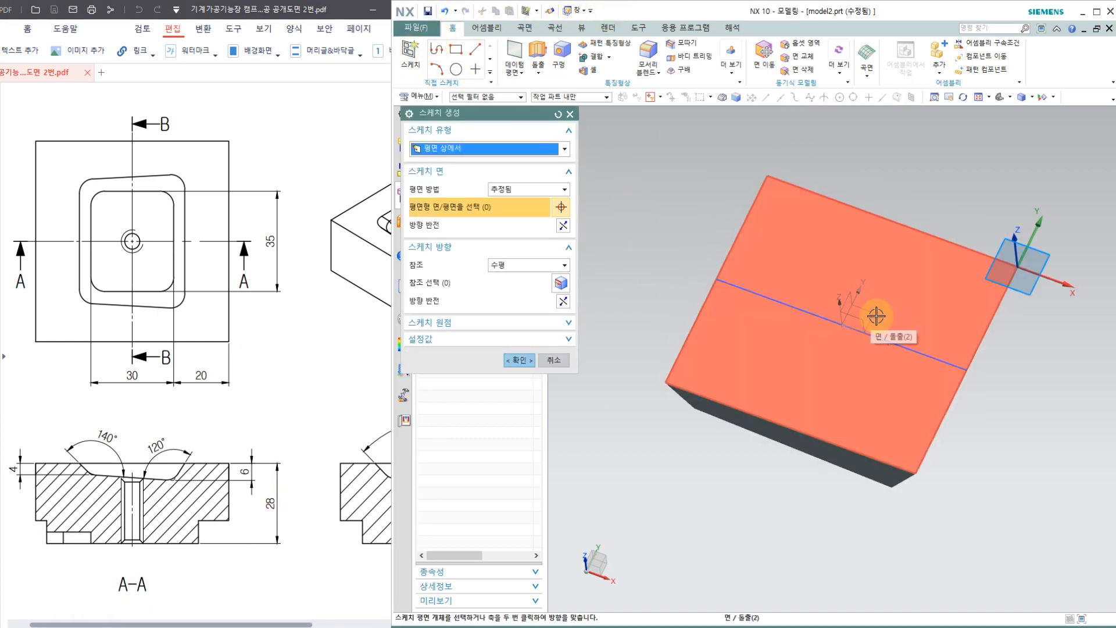
left_click(875, 316)
left_click(517, 360)
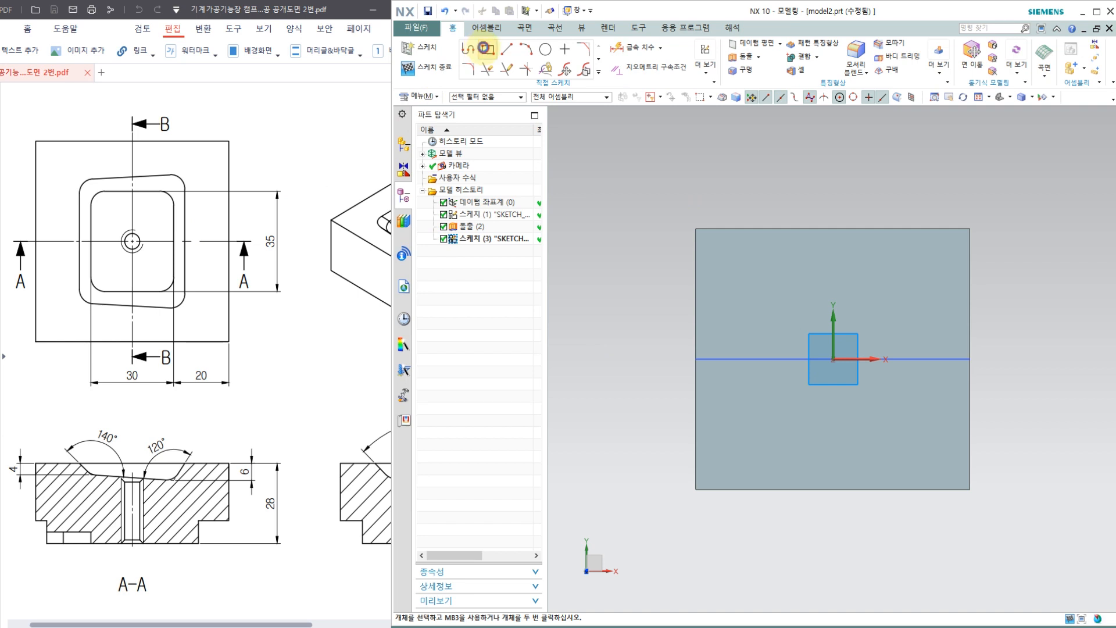
Step: Draw a rectangle about 60 mm wide around the pocket outline, centred on the sketch origin
left_click(485, 48)
left_click(459, 149)
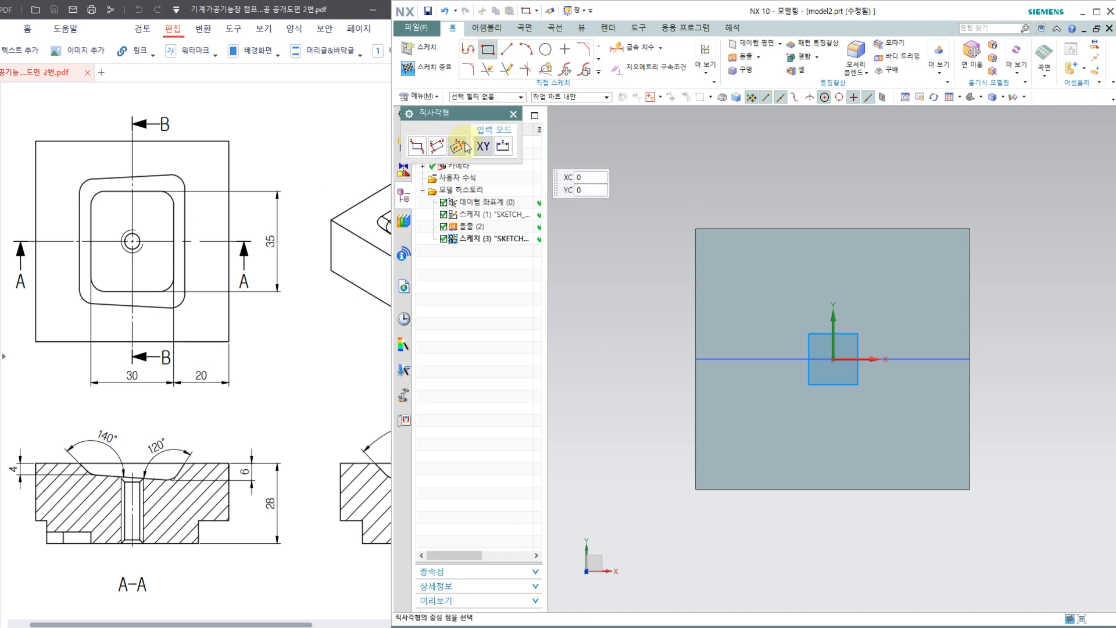
left_click(832, 359)
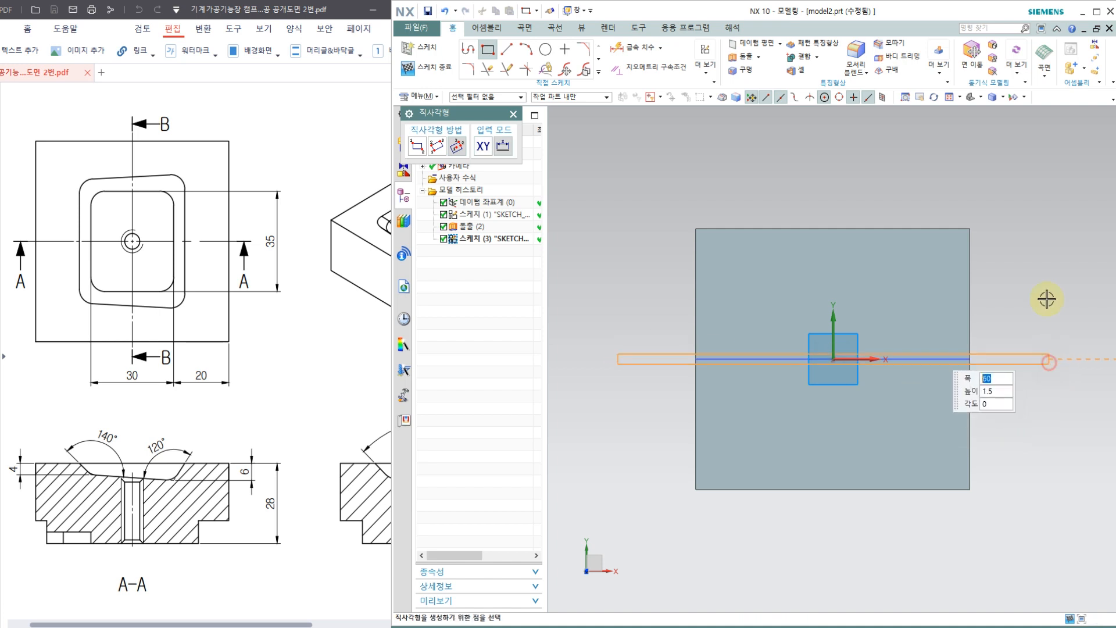
left_click(1020, 162)
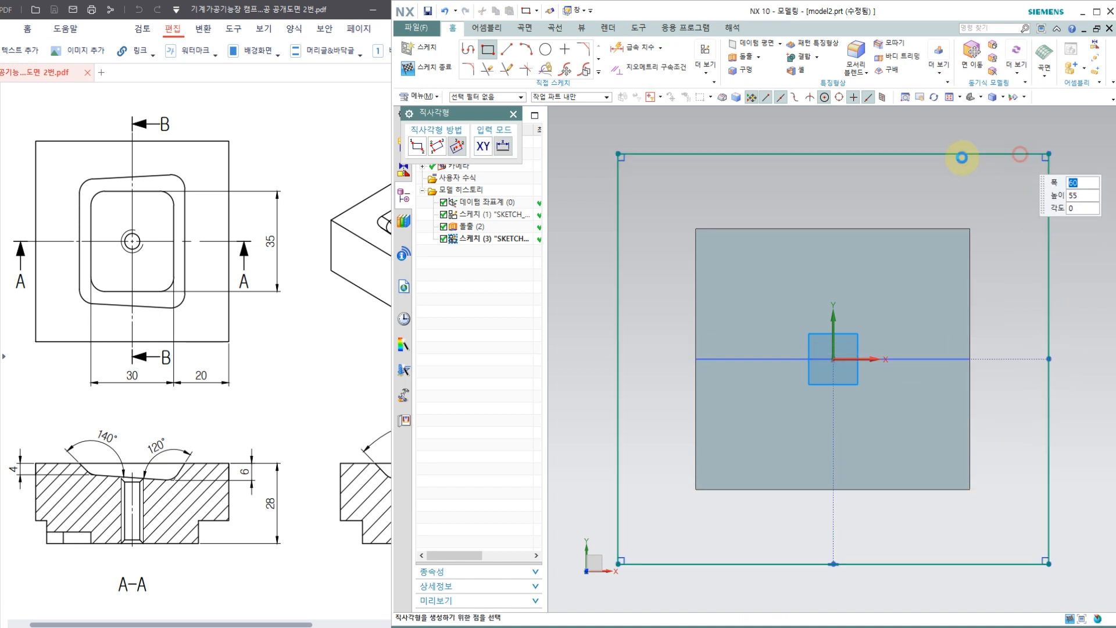
left_click(513, 114)
Step: Constrain the rectangle's vertical and horizontal sides to equal length
left_click(642, 67)
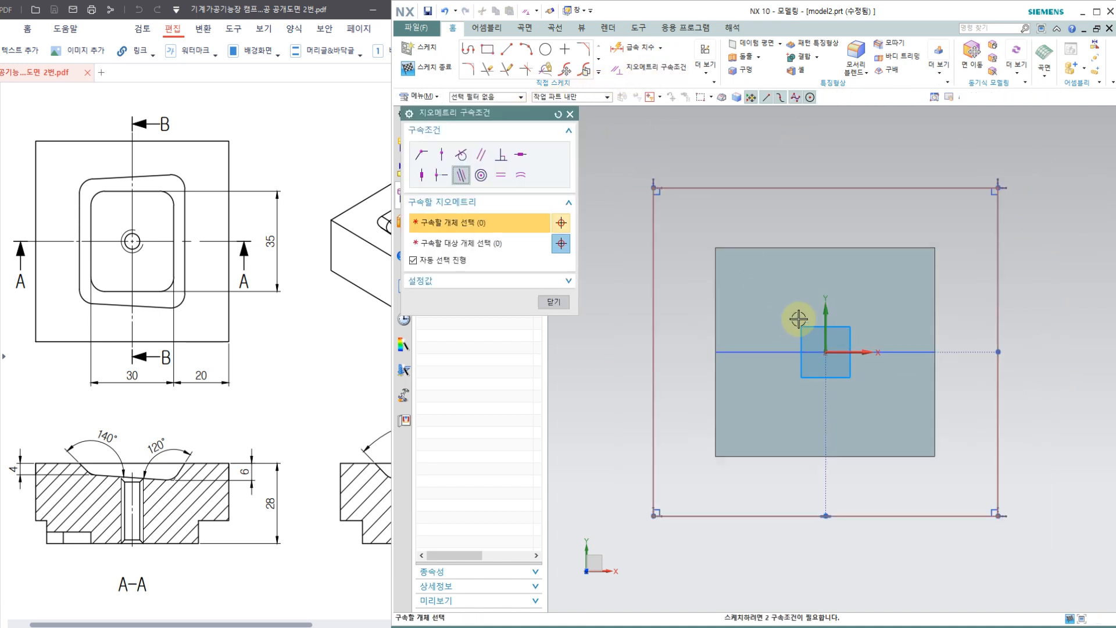
left_click(996, 312)
left_click(957, 519)
left_click(554, 301)
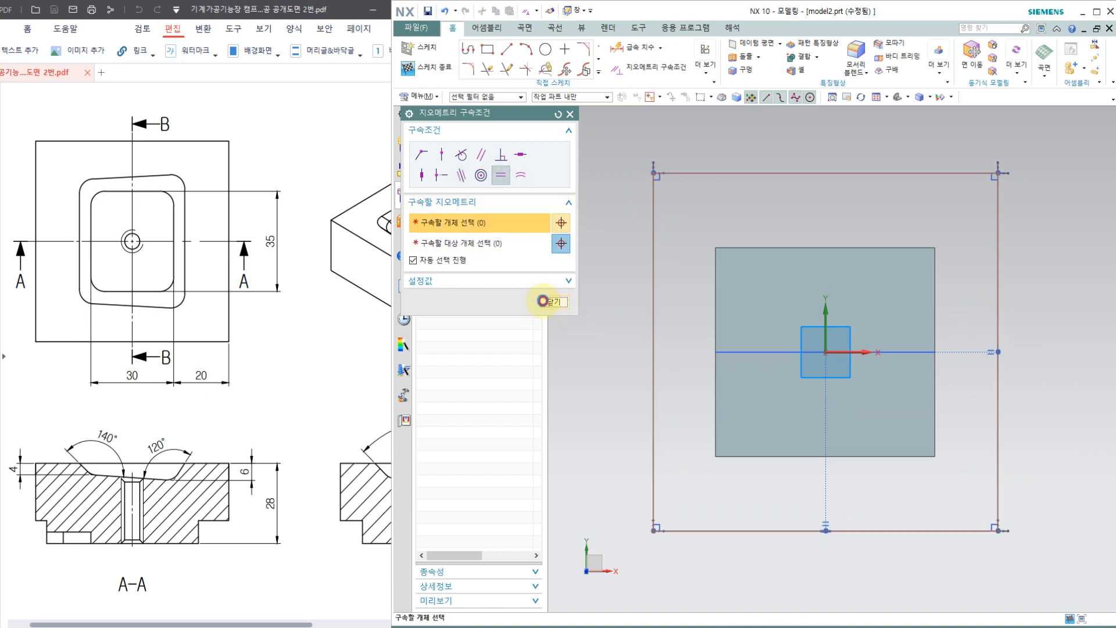
Step: Set the square's side length to 70 mm and finish the sketch
left_click(654, 270)
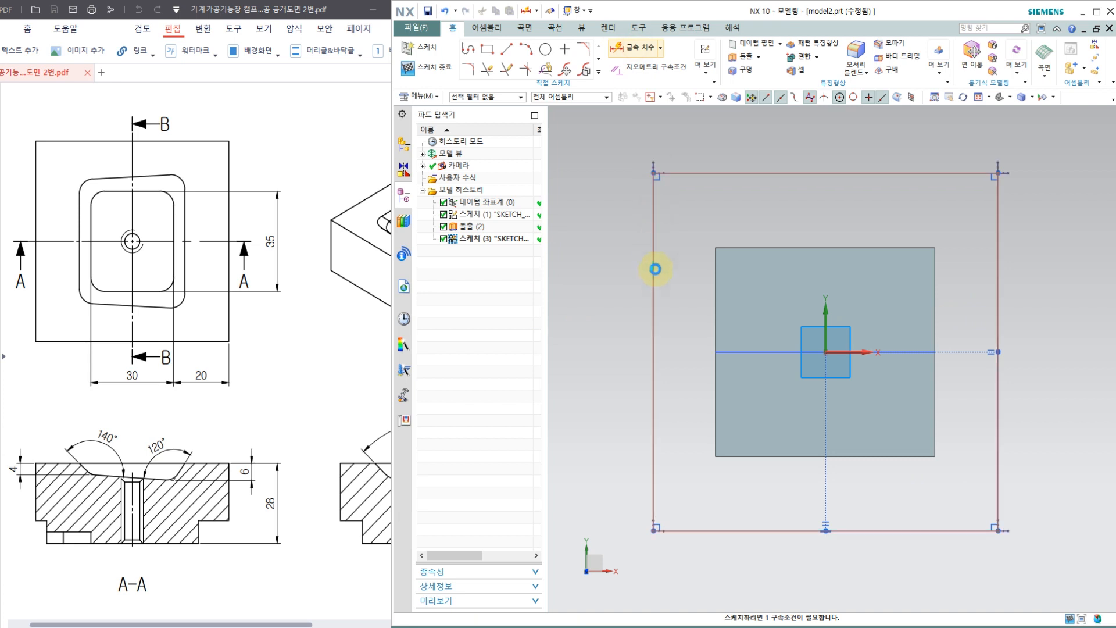
left_click(619, 294)
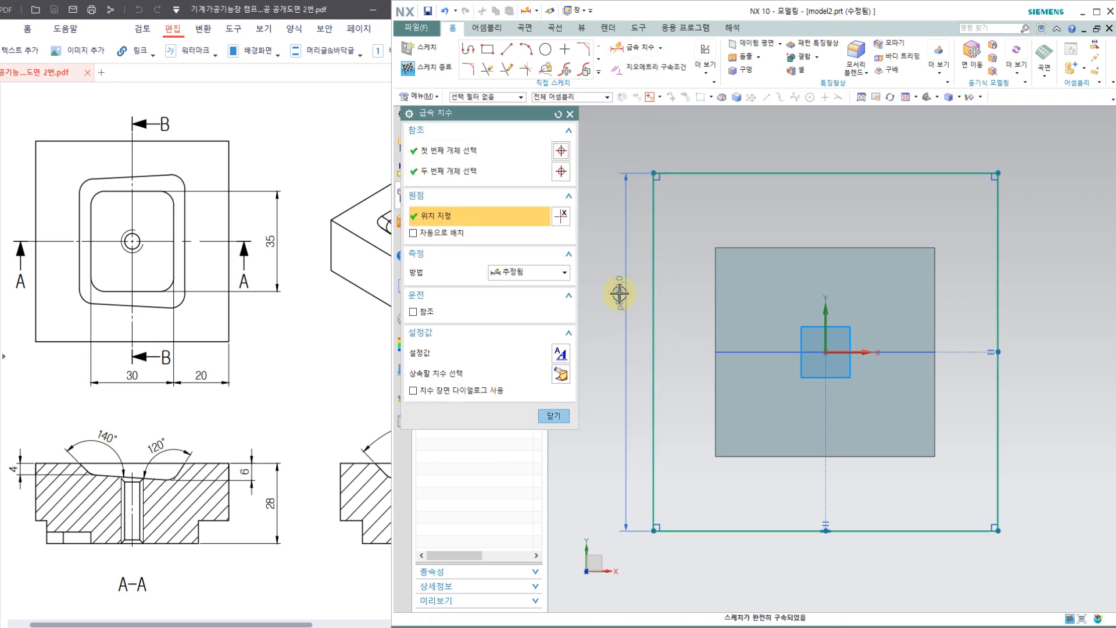
type("70")
key("Return")
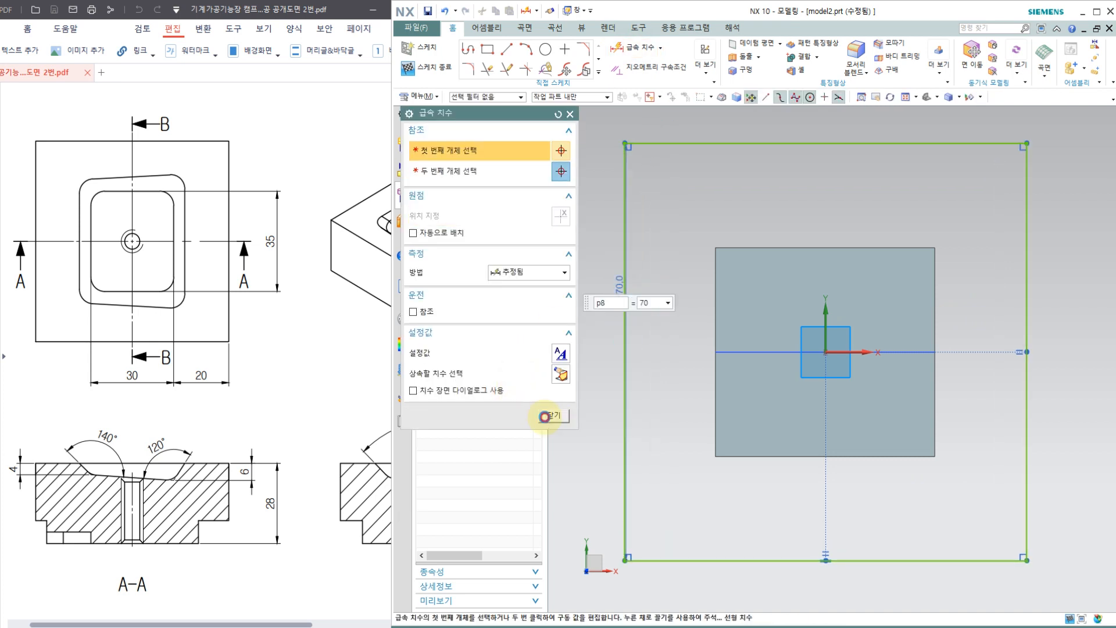
left_click(546, 416)
scroll(657, 317, "down", 2)
middle_click_drag(735, 433, 710, 366)
left_click(437, 63)
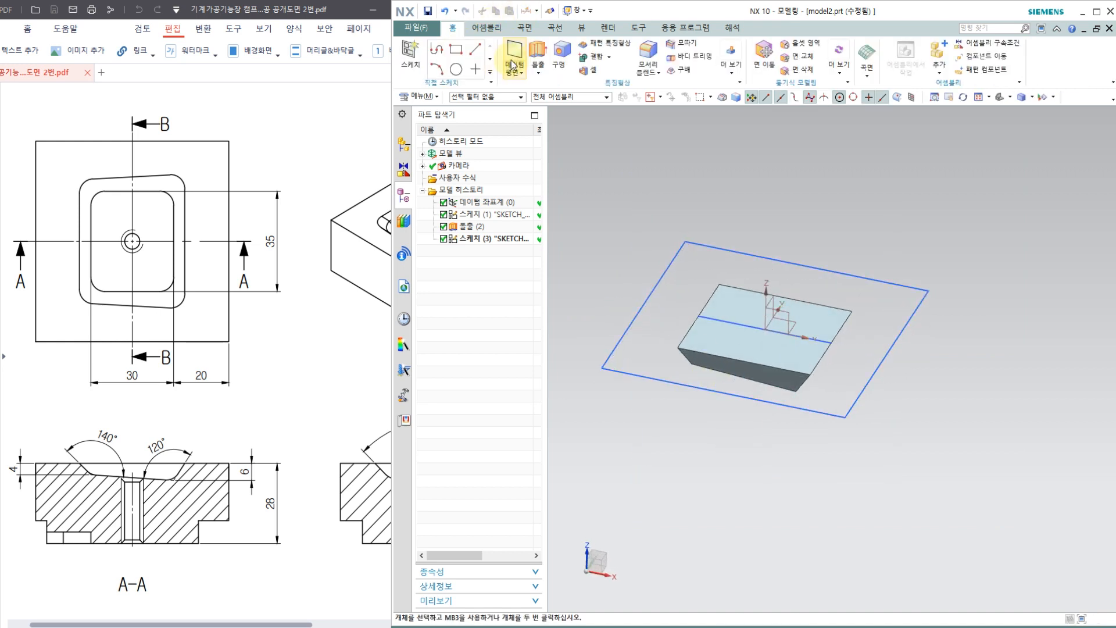
Step: Extrude the 70 mm square 28 mm downward as a separate body with the Boolean set to none
left_click(791, 411)
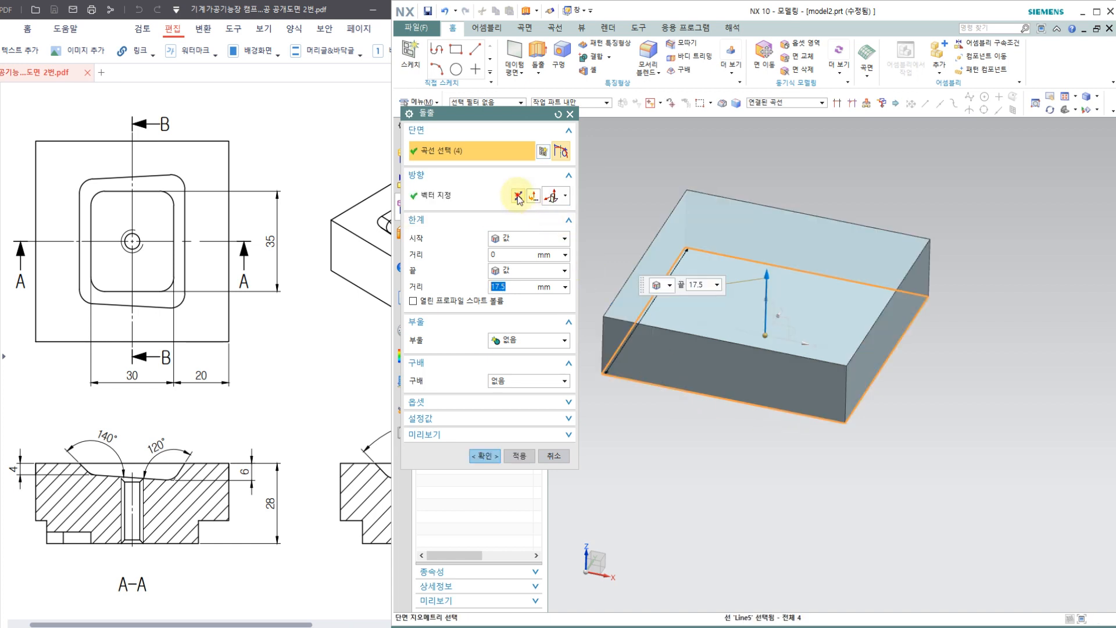
left_click(518, 196)
left_click_drag(512, 287, 434, 291)
type("2")
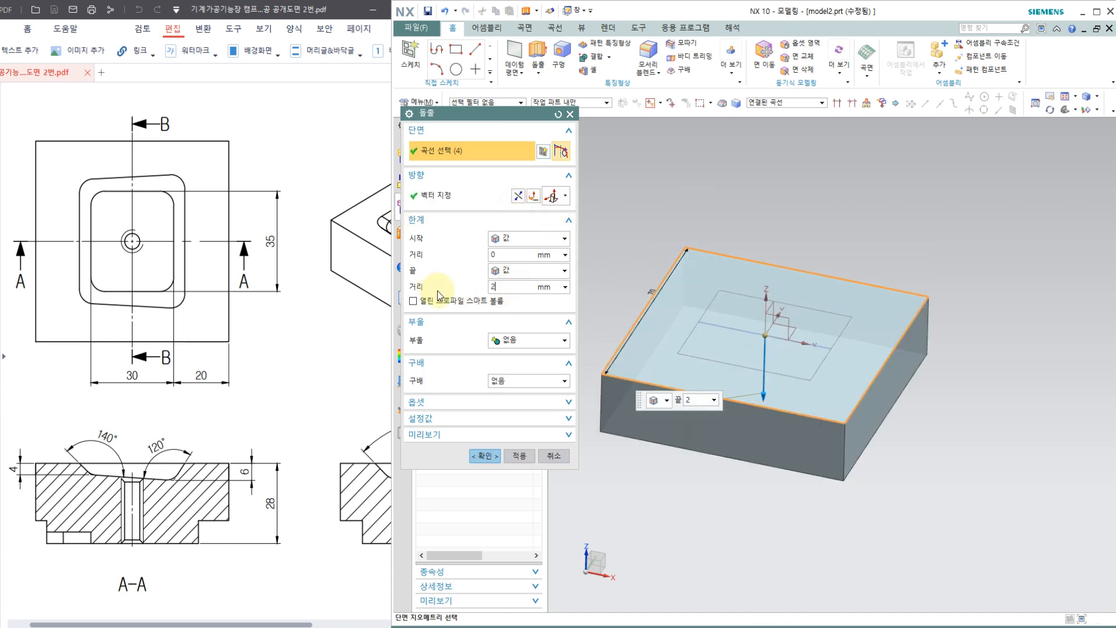
type("8")
key("Return")
left_click(508, 339)
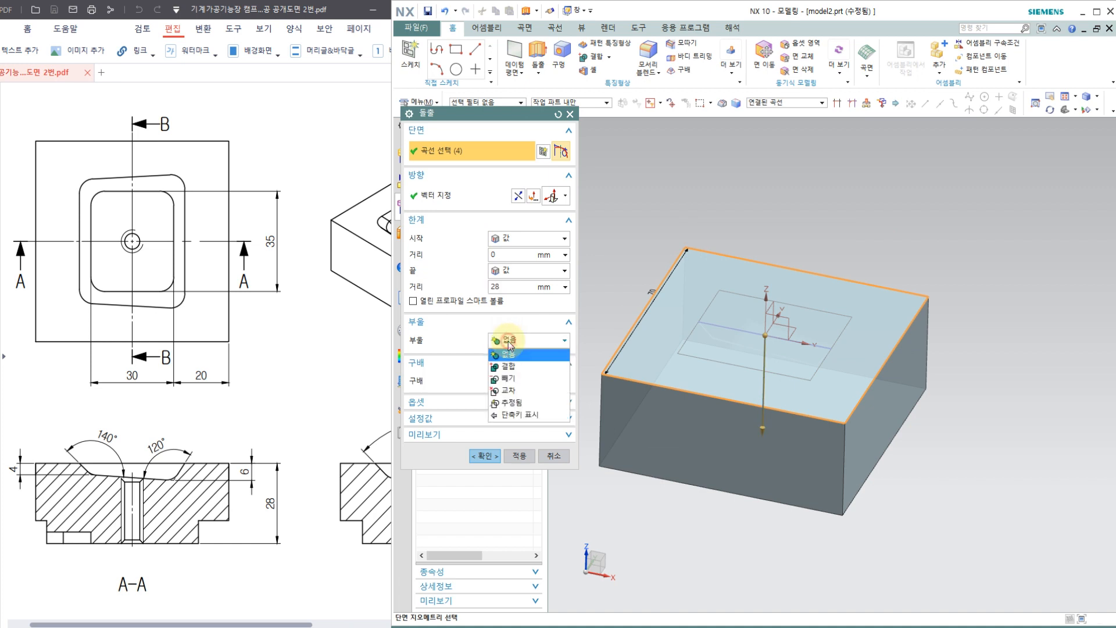
left_click(514, 355)
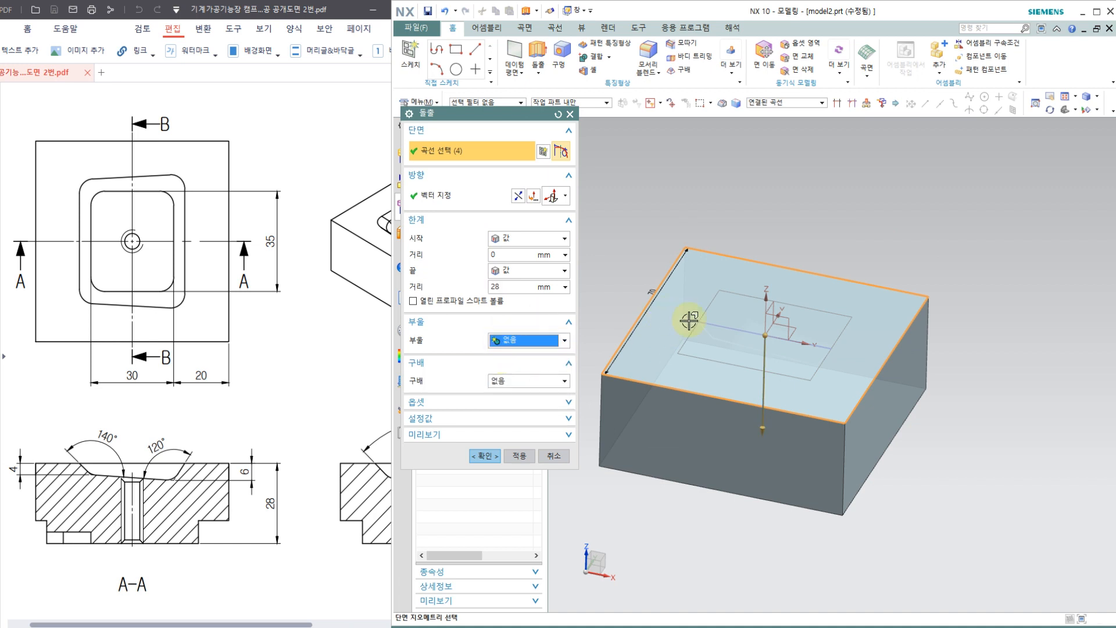
left_click(484, 456)
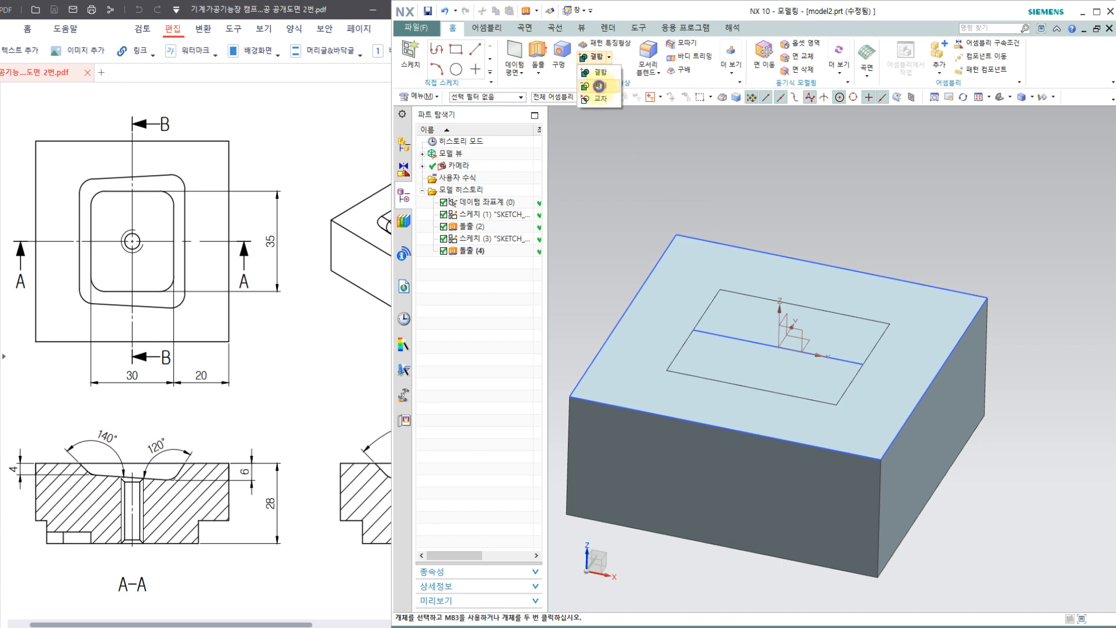
Step: Subtract the pocket body from the square block
left_click(598, 86)
left_click(755, 241)
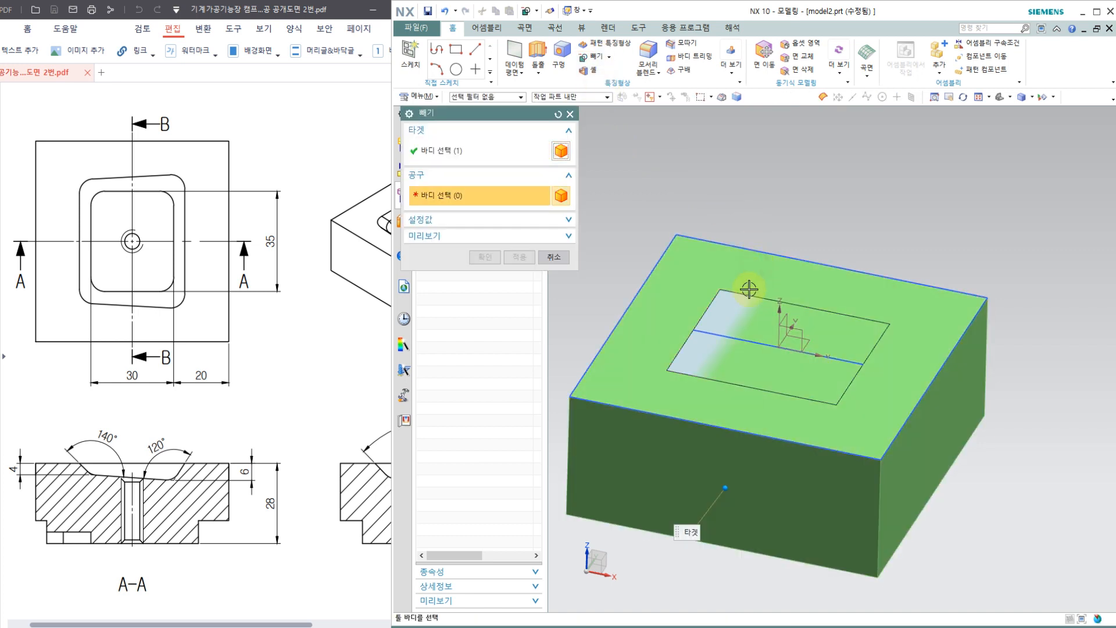
left_click(739, 314)
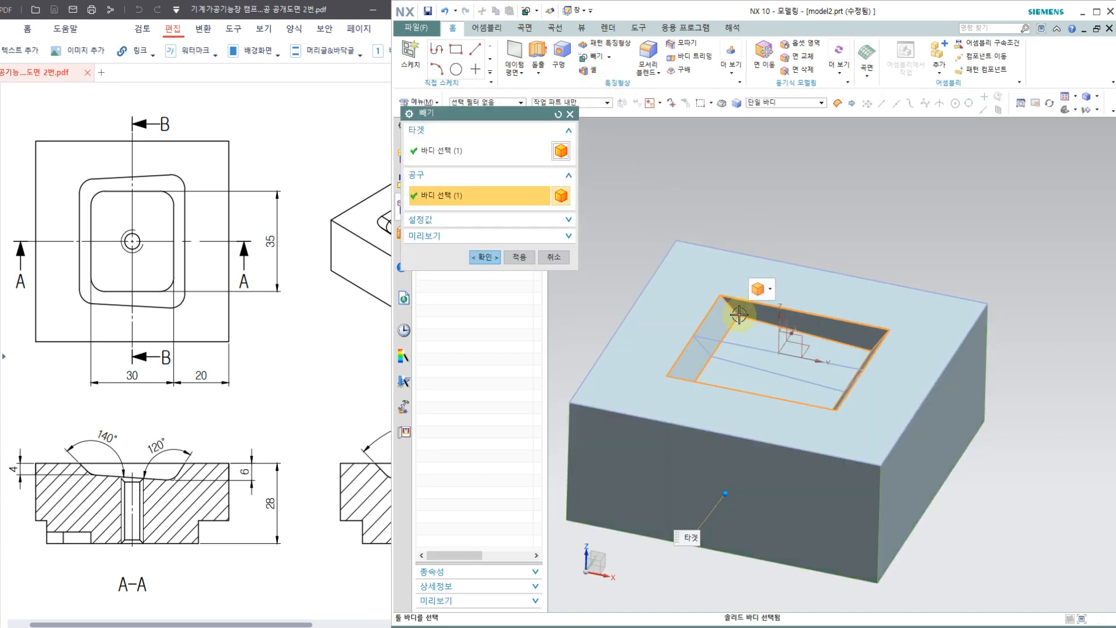
left_click(483, 259)
Step: Draft the pocket's two opposite end walls by 45 degrees, using the pocket floor as the fixed face, to match section B-B
middle_click_drag(782, 393, 779, 496)
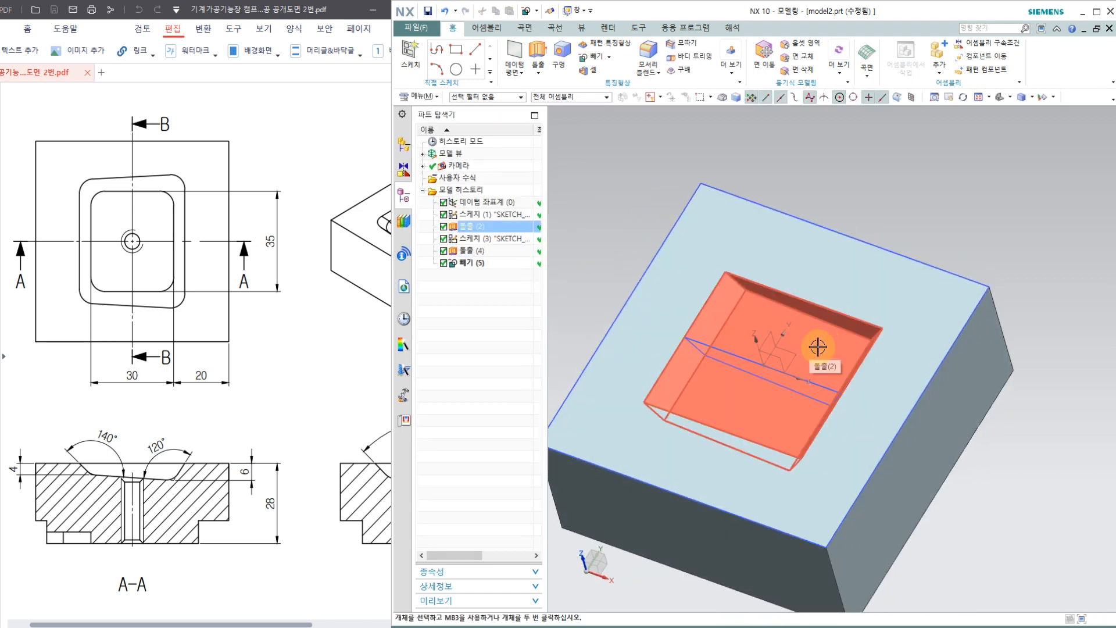
left_click(323, 447)
left_click_drag(348, 428, 175, 400)
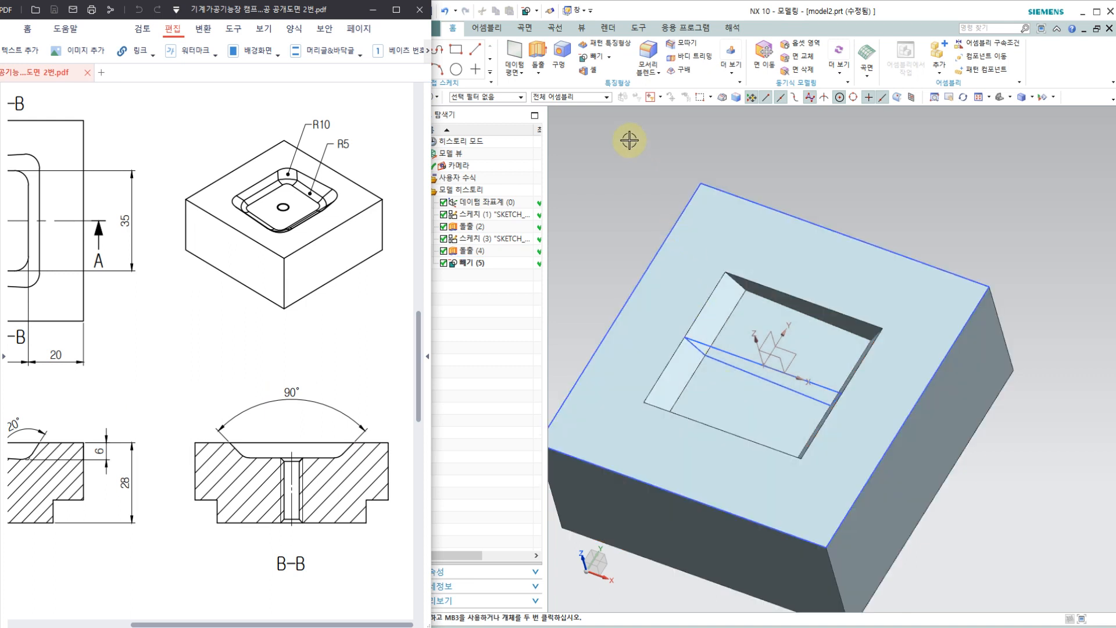
left_click(693, 72)
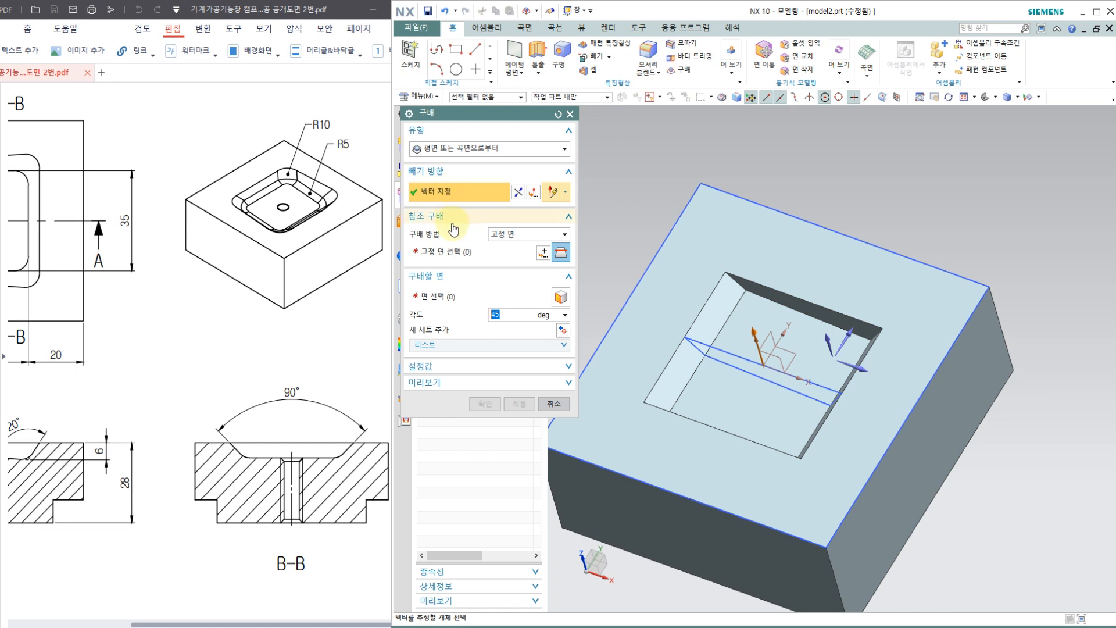
left_click(445, 251)
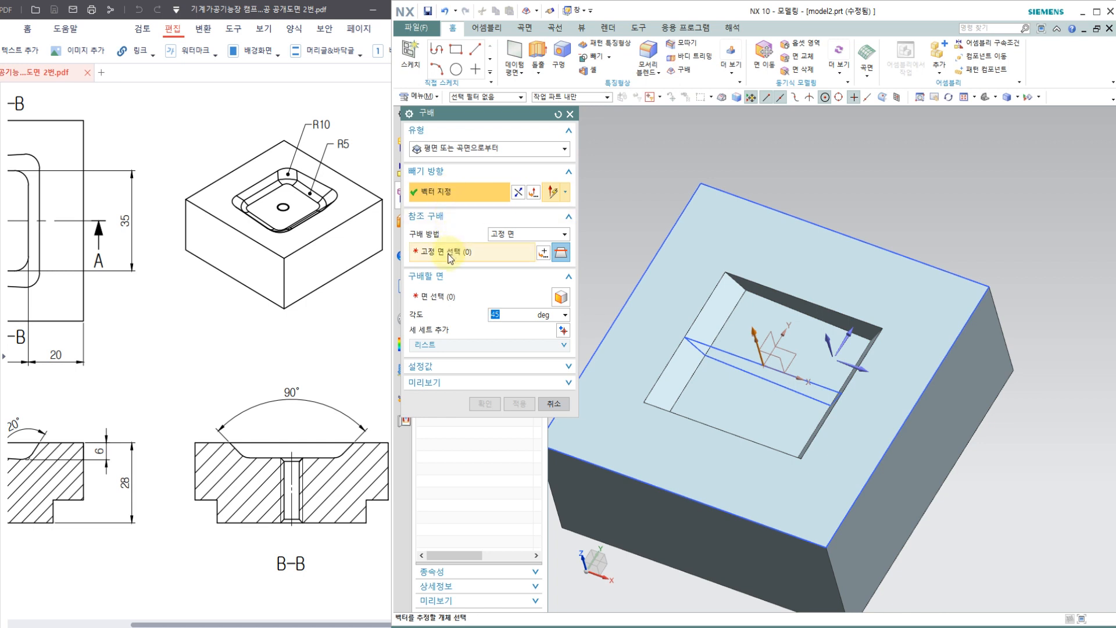
left_click(817, 358)
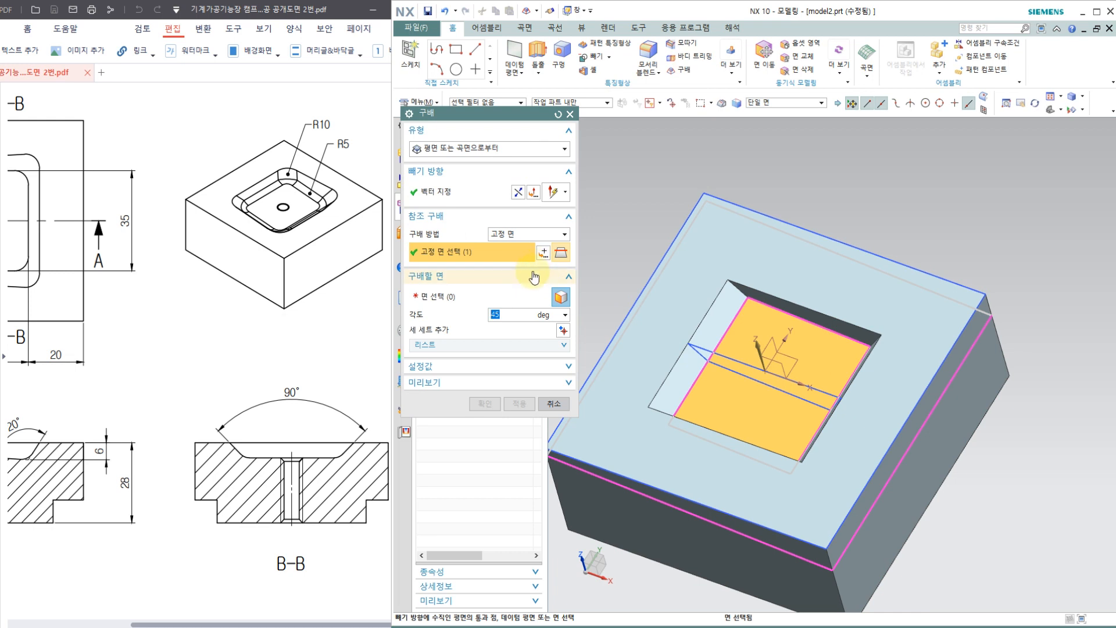
left_click(469, 300)
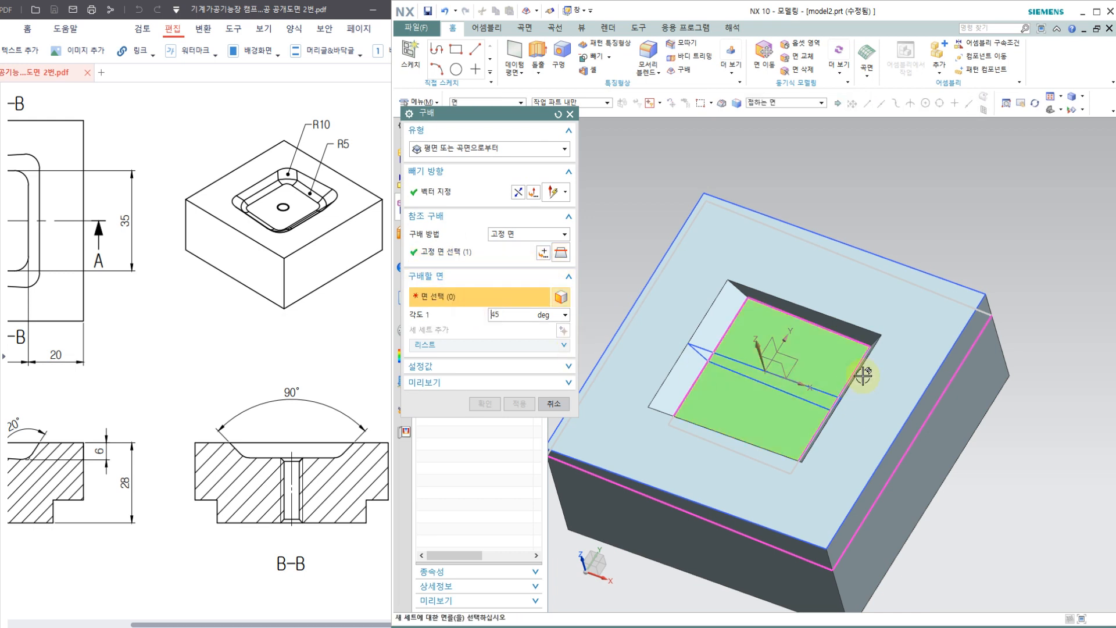
middle_click_drag(858, 356, 773, 413)
left_click(856, 335)
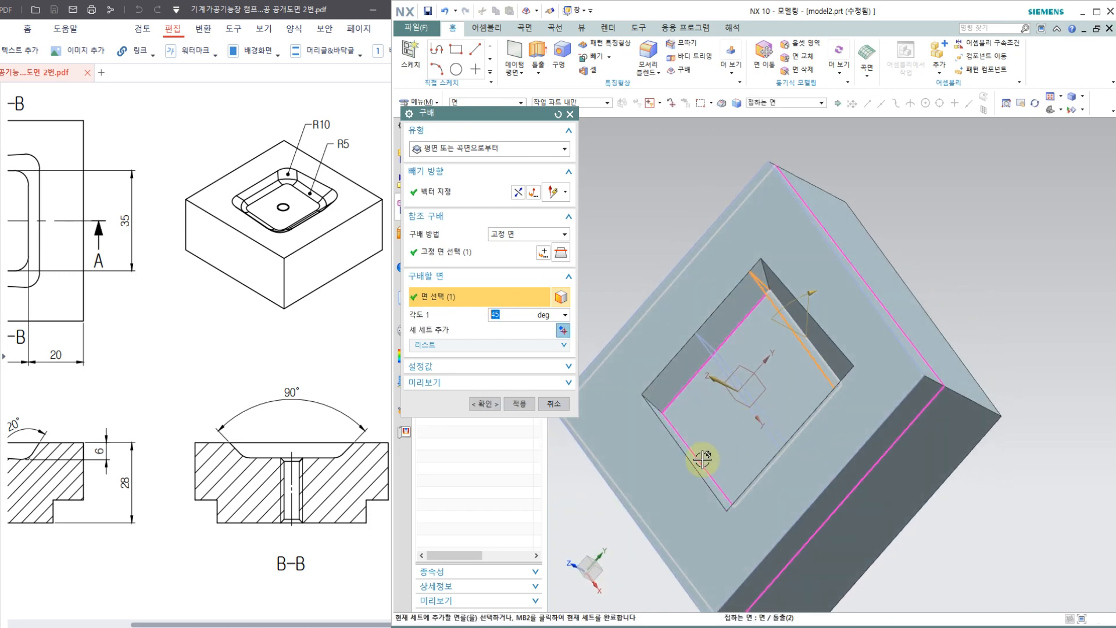
left_click(702, 459)
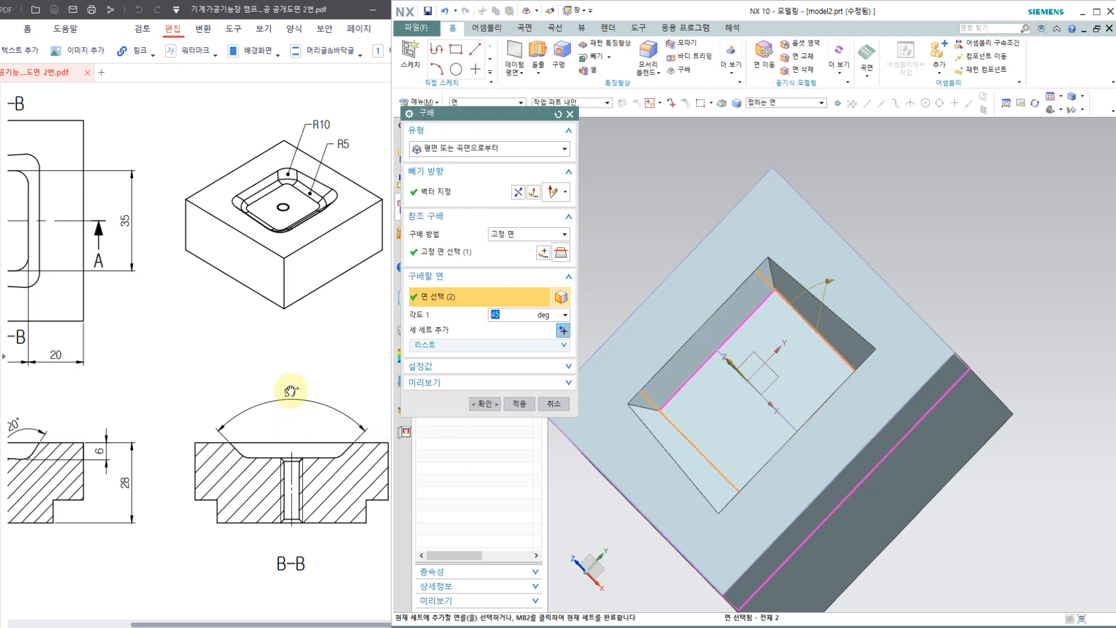
left_click(483, 404)
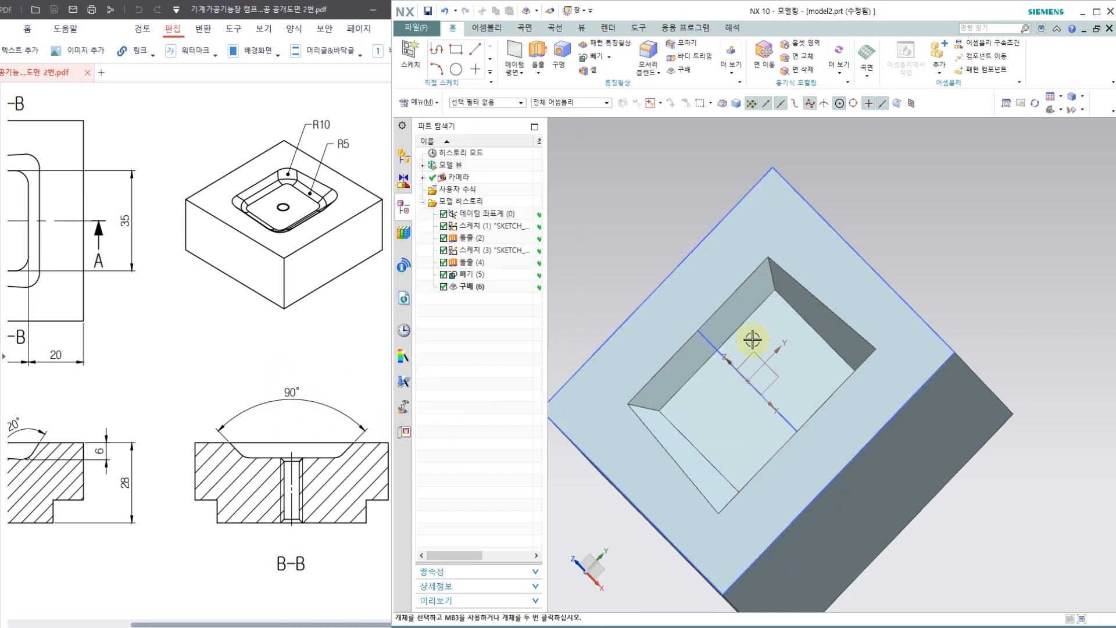
Step: Compare the drafted pocket's shape from above with the plan view in the drawing
mouse_move(743, 284)
middle_mouse_down()
mouse_move(792, 316)
mouse_move(832, 319)
mouse_move(779, 273)
mouse_move(814, 326)
mouse_move(775, 346)
middle_mouse_up()
left_click(340, 325)
left_click_drag(91, 320, 248, 334)
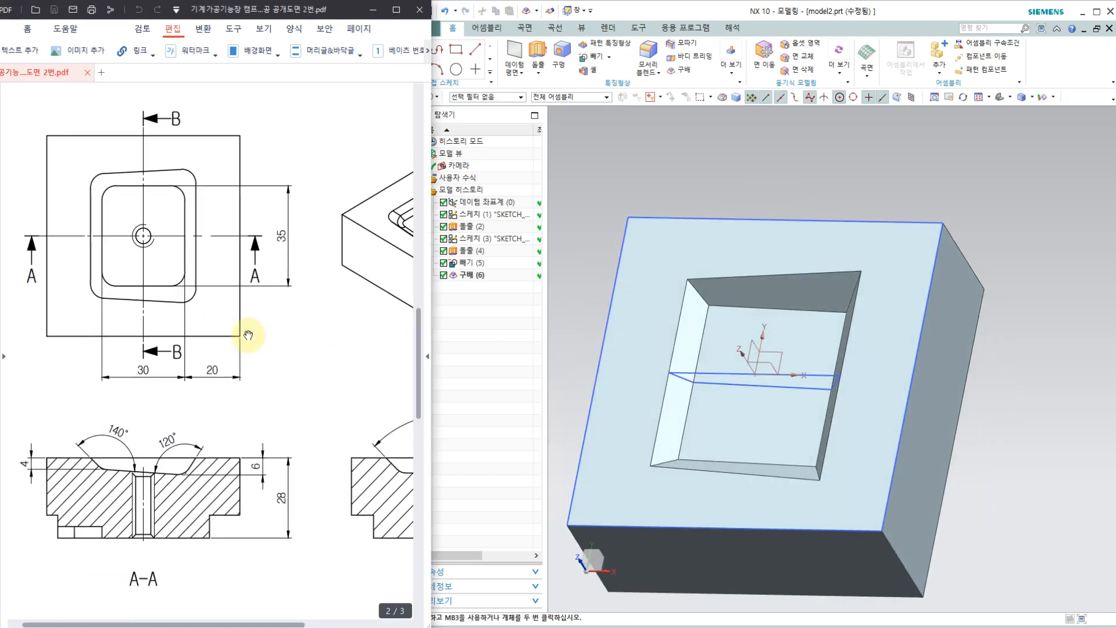
mouse_move(783, 344)
middle_mouse_down()
mouse_move(775, 241)
mouse_move(760, 240)
mouse_move(779, 264)
mouse_move(795, 350)
middle_mouse_up()
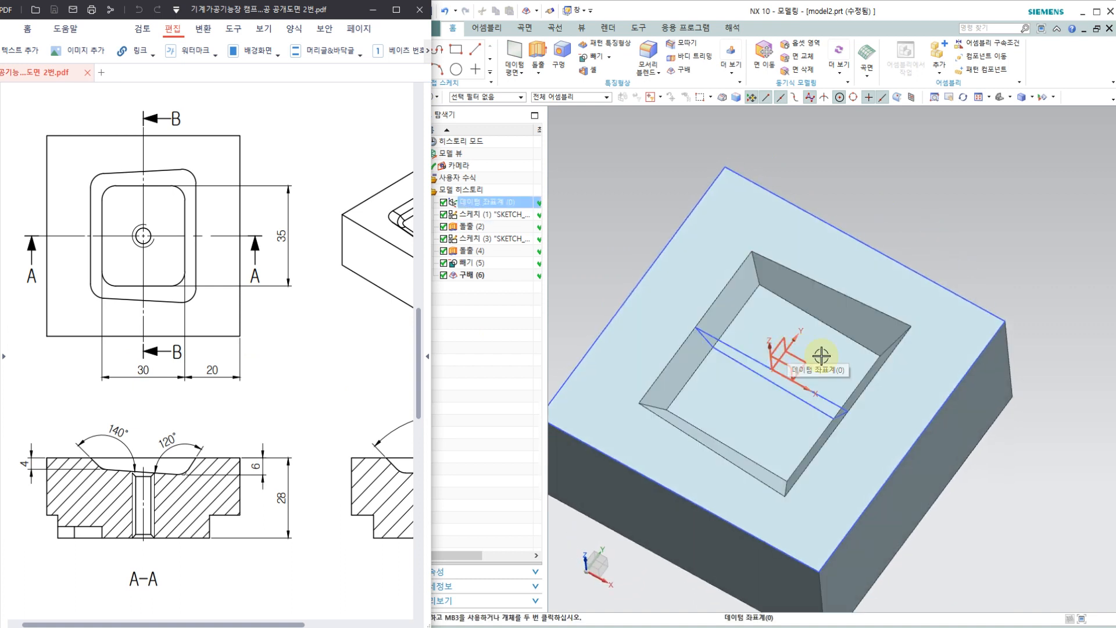
scroll(800, 340, "up", 1)
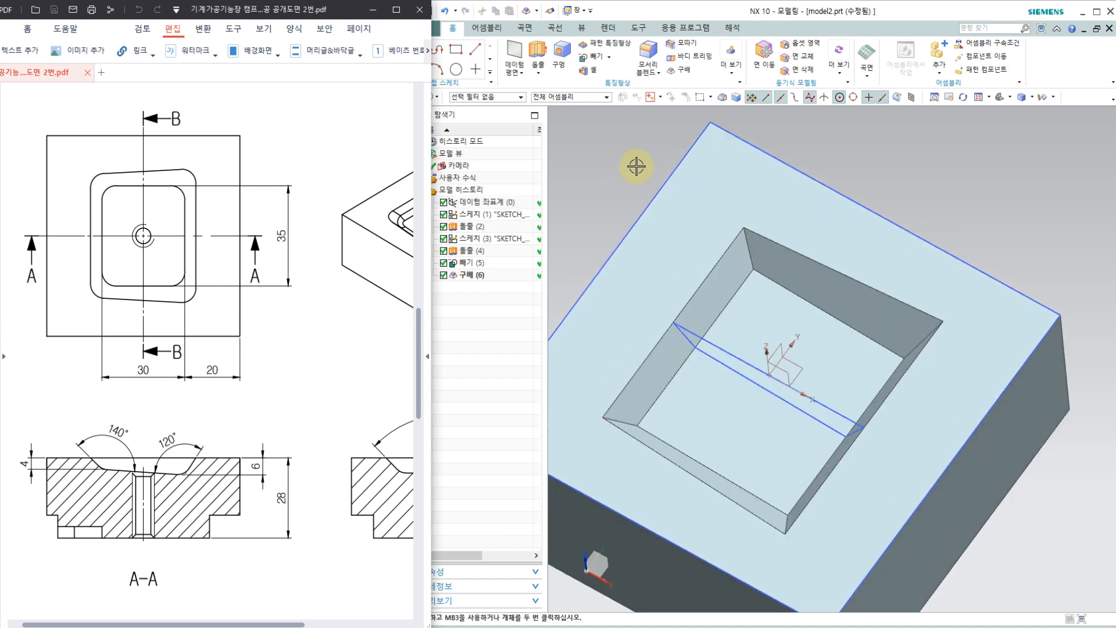
middle_click_drag(792, 251, 770, 334)
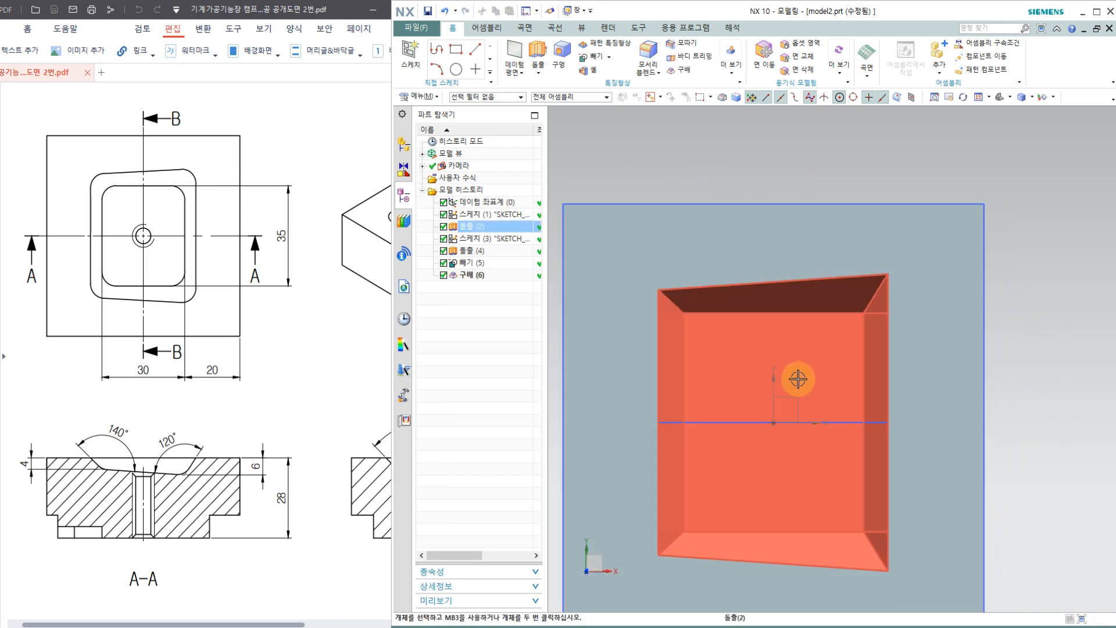
middle_click_drag(797, 379, 742, 343)
Step: Round the pocket's four corner edges between the walls with a 10 mm edge blend, matching R10 in the drawing
left_click(285, 349)
left_click_drag(284, 348, 153, 361)
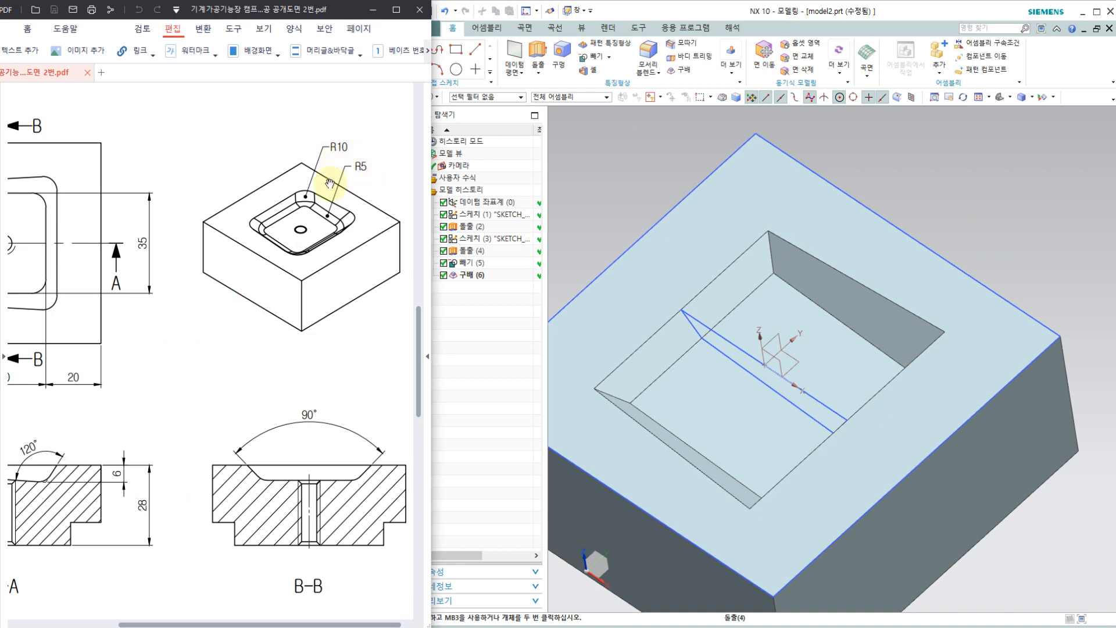
middle_click_drag(780, 243, 759, 256)
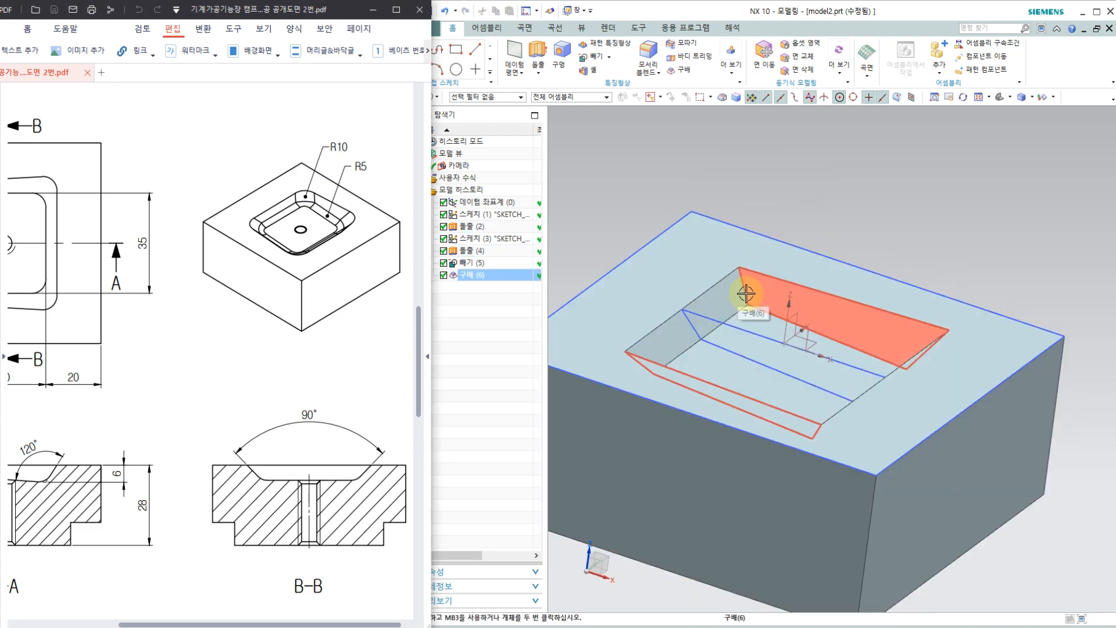
left_click(651, 56)
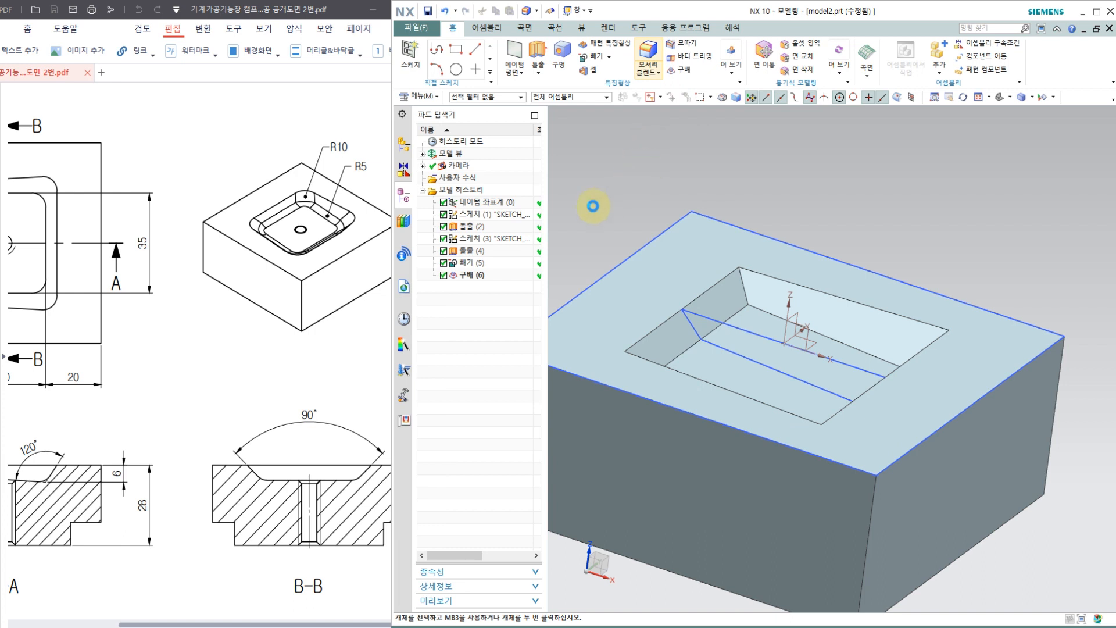
left_click(741, 293)
middle_click_drag(722, 323, 655, 299)
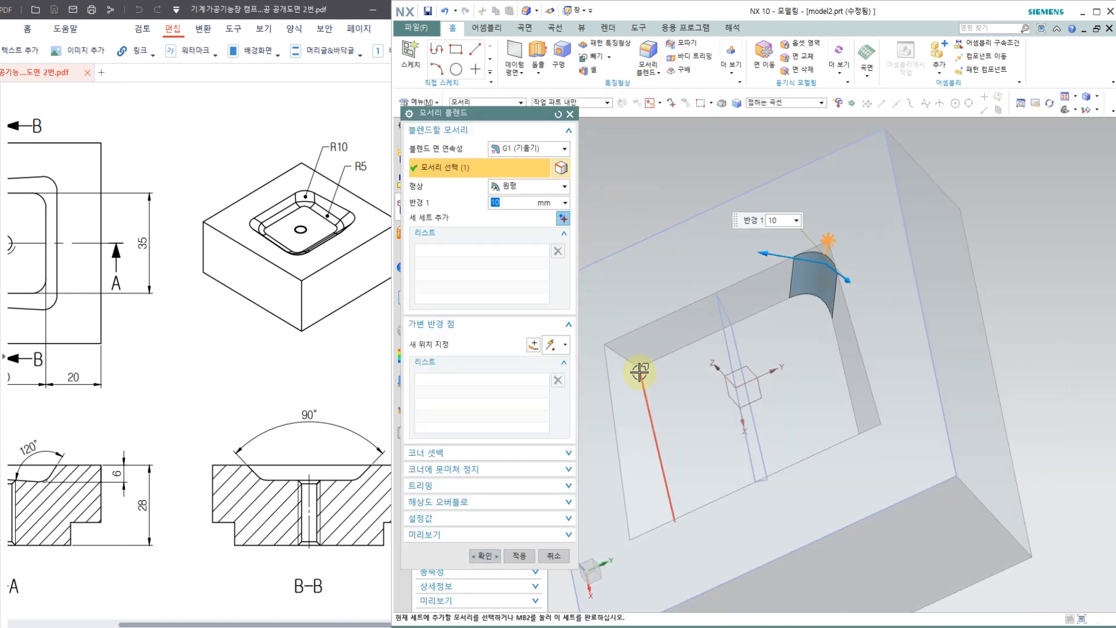
left_click(633, 363)
middle_click_drag(722, 299, 785, 408)
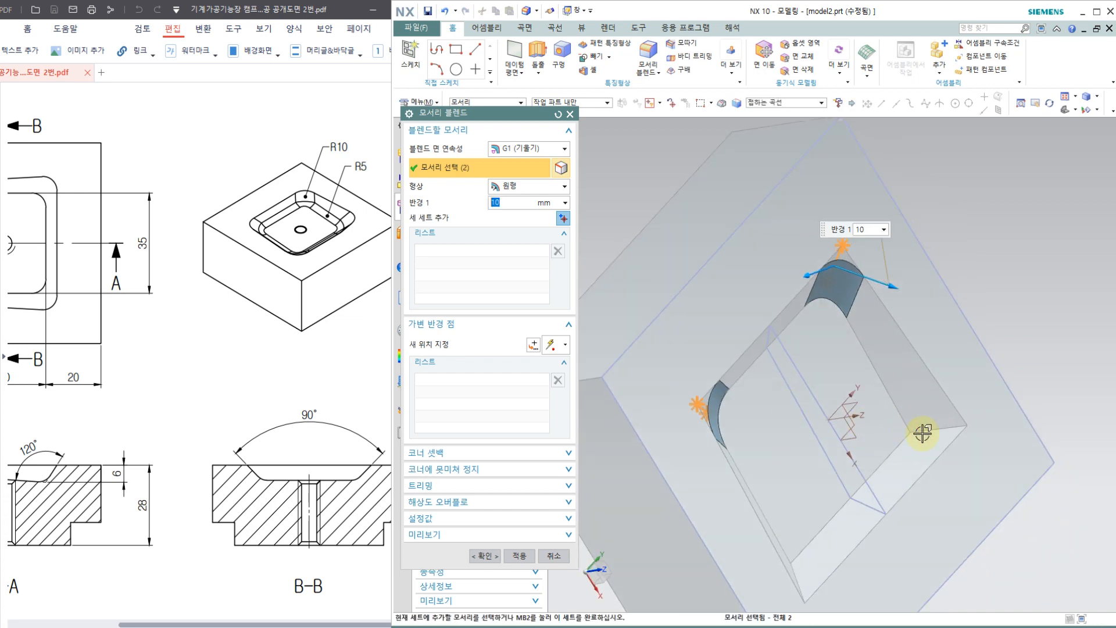
left_click(871, 443)
middle_click_drag(870, 443, 825, 512)
left_click(770, 584)
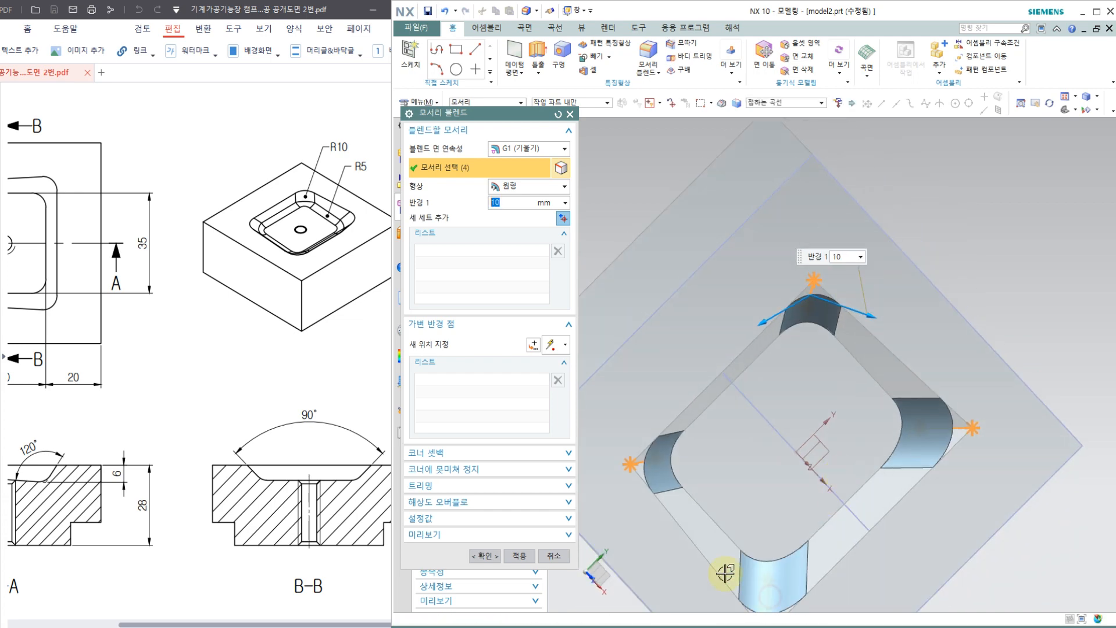
left_click(518, 556)
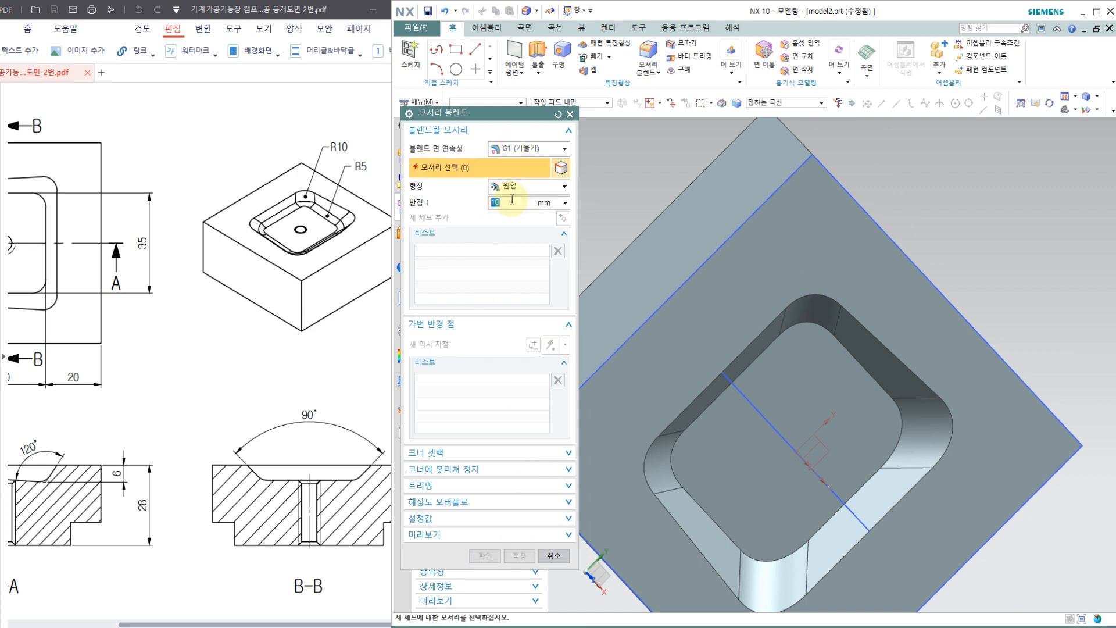
Step: Blend the closed edge loop around the pocket floor with a 5 mm radius
left_click(794, 329)
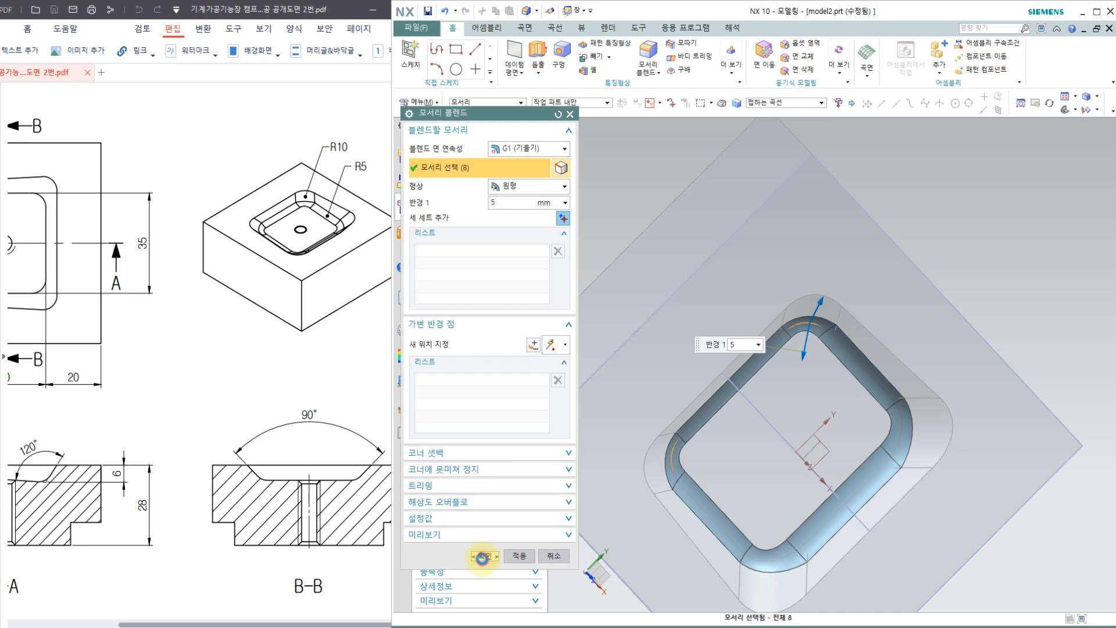
left_click(481, 557)
mouse_move(740, 481)
middle_mouse_down()
mouse_move(717, 361)
mouse_move(759, 322)
mouse_move(769, 366)
mouse_move(755, 376)
middle_mouse_up()
Step: Compare the blended pocket with the drawing's plan, isometric and section views
left_click(304, 411)
left_click_drag(179, 365, 317, 365)
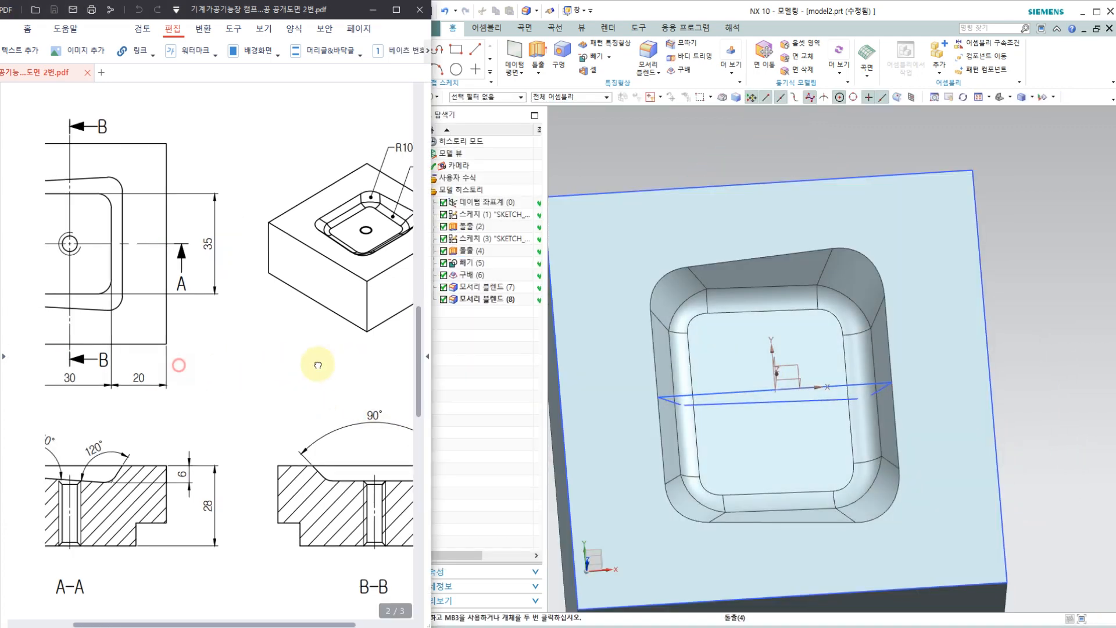
mouse_move(777, 286)
middle_mouse_down()
mouse_move(747, 267)
mouse_move(755, 277)
middle_mouse_up()
left_click_drag(371, 358, 261, 354)
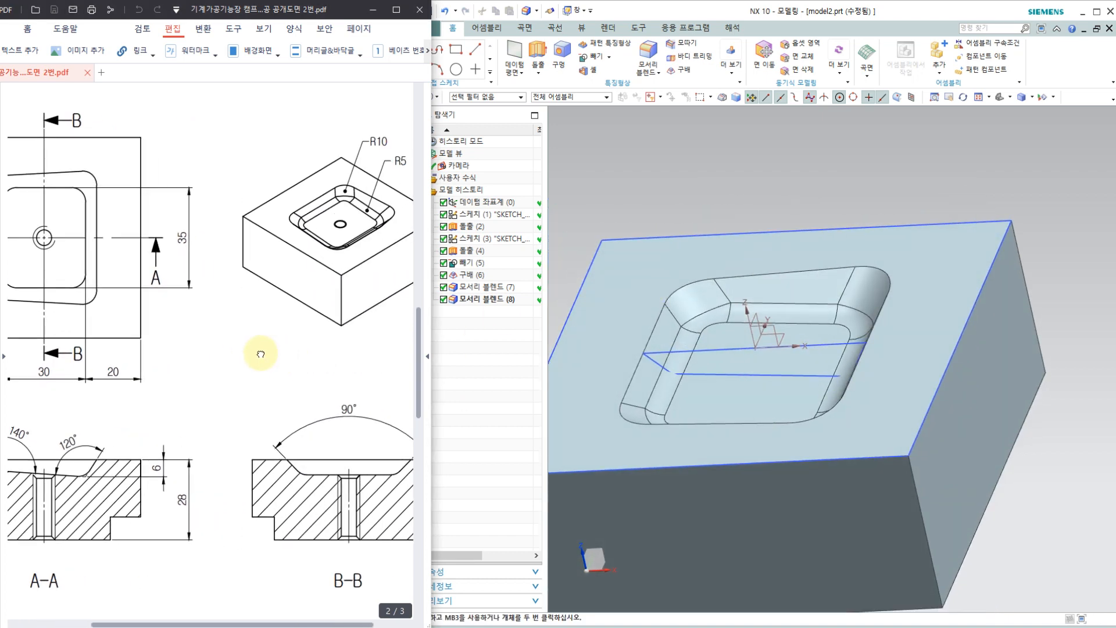
middle_click_drag(860, 324, 791, 420)
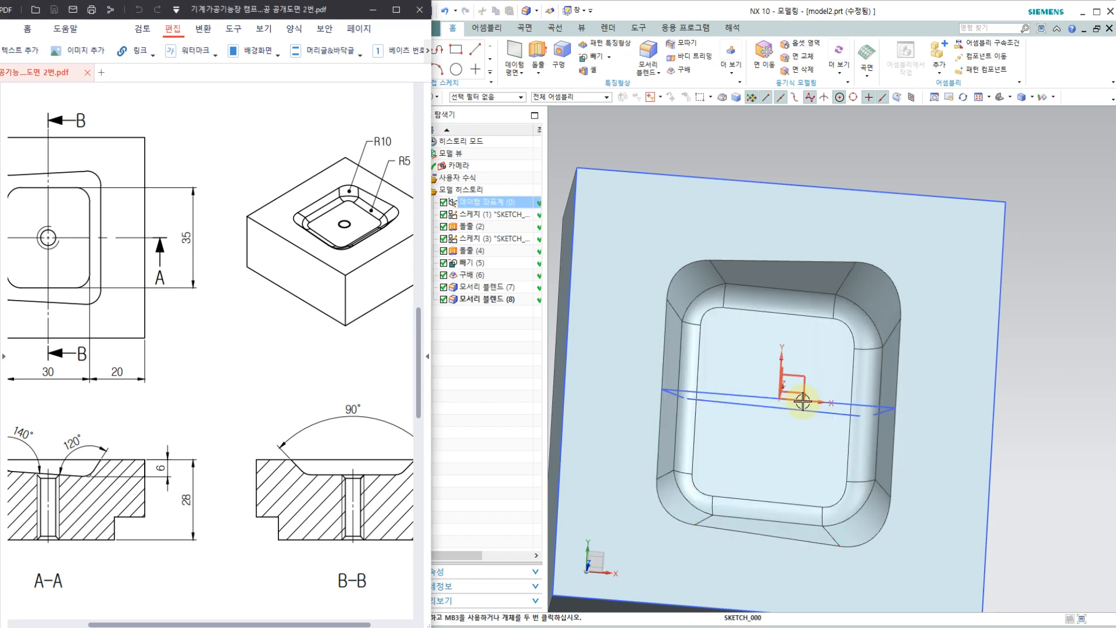
middle_click_drag(804, 441, 783, 412)
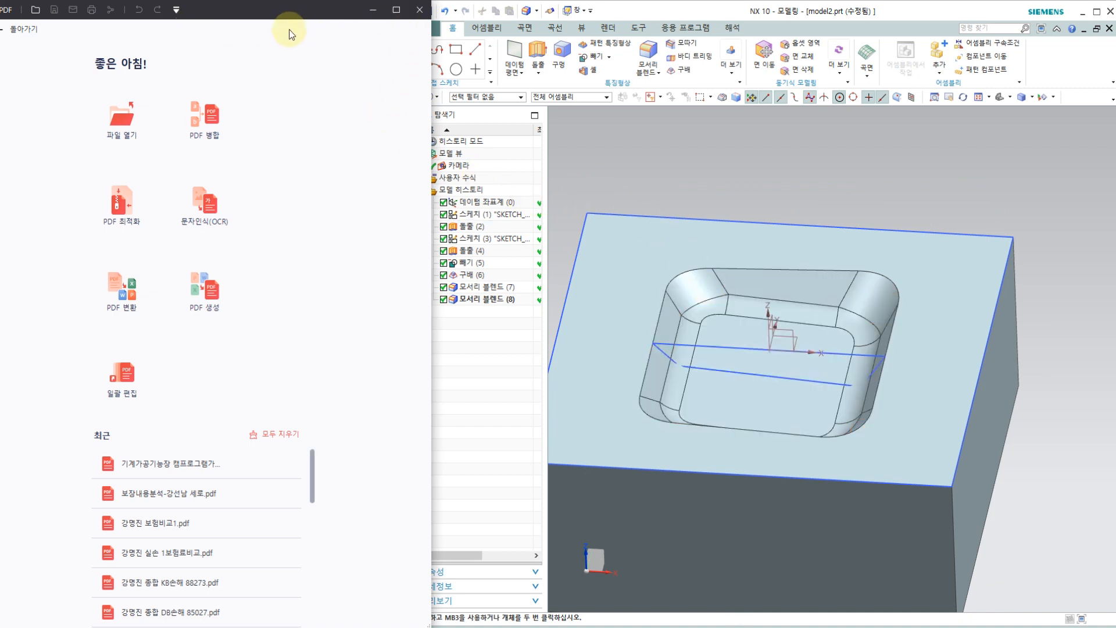
left_click(180, 463)
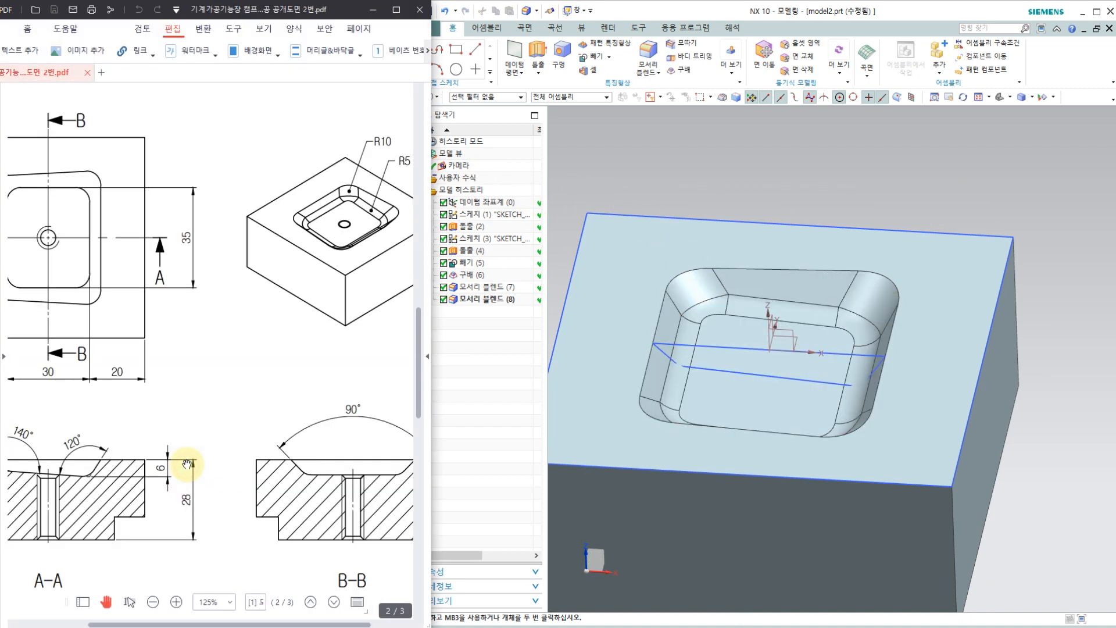
left_click(676, 138)
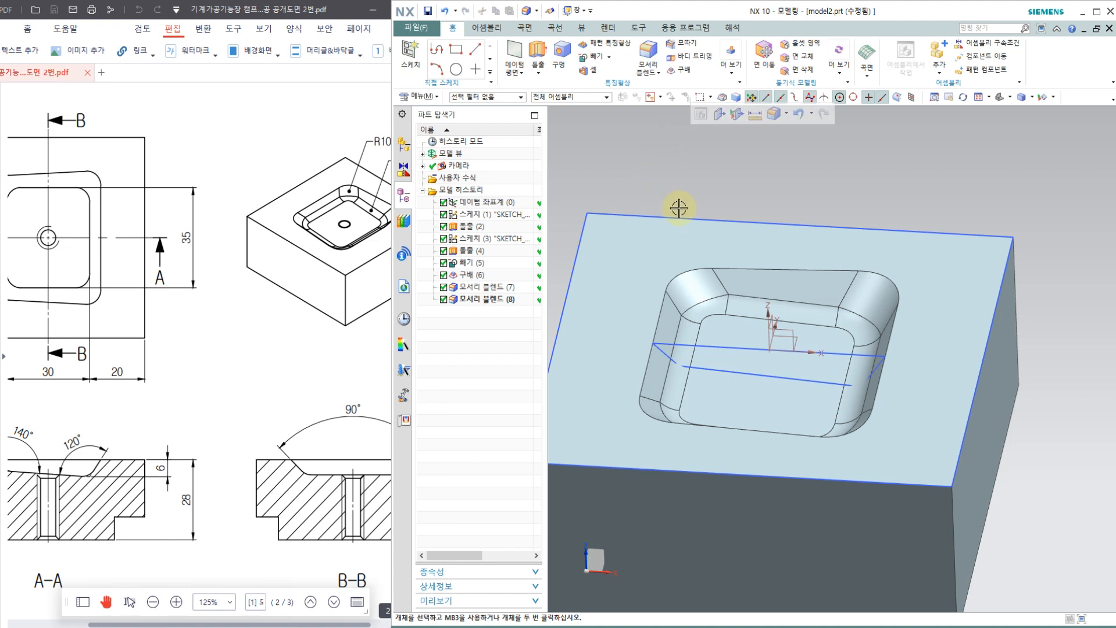
Step: Hide everything except the solid body and save the part as model2.prt on the Desktop
key("ctrl+w")
left_click(572, 145)
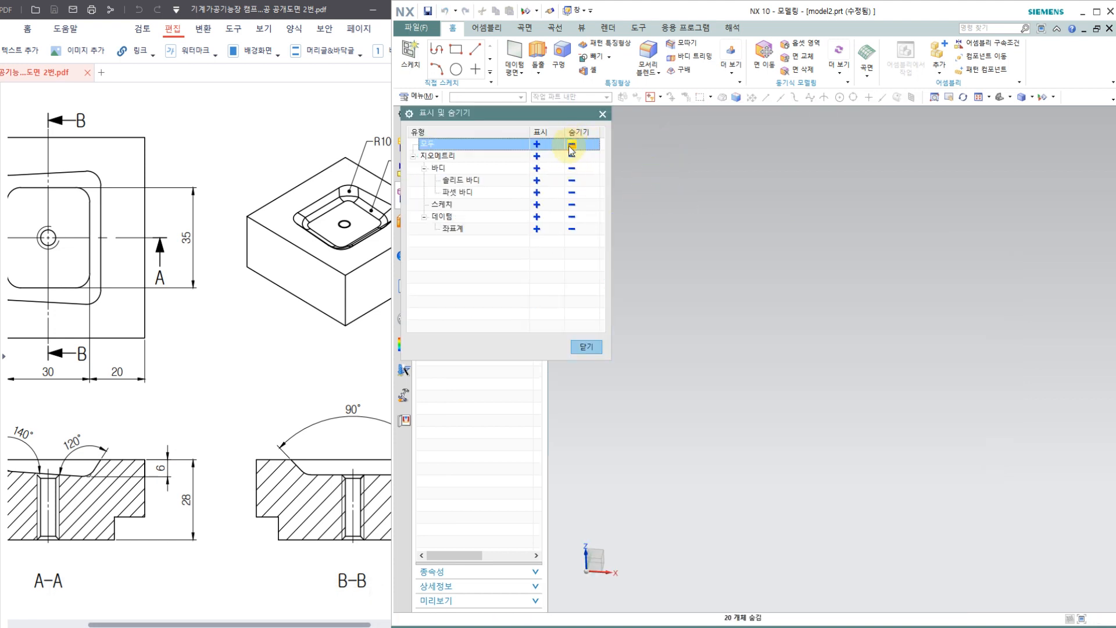
left_click(536, 180)
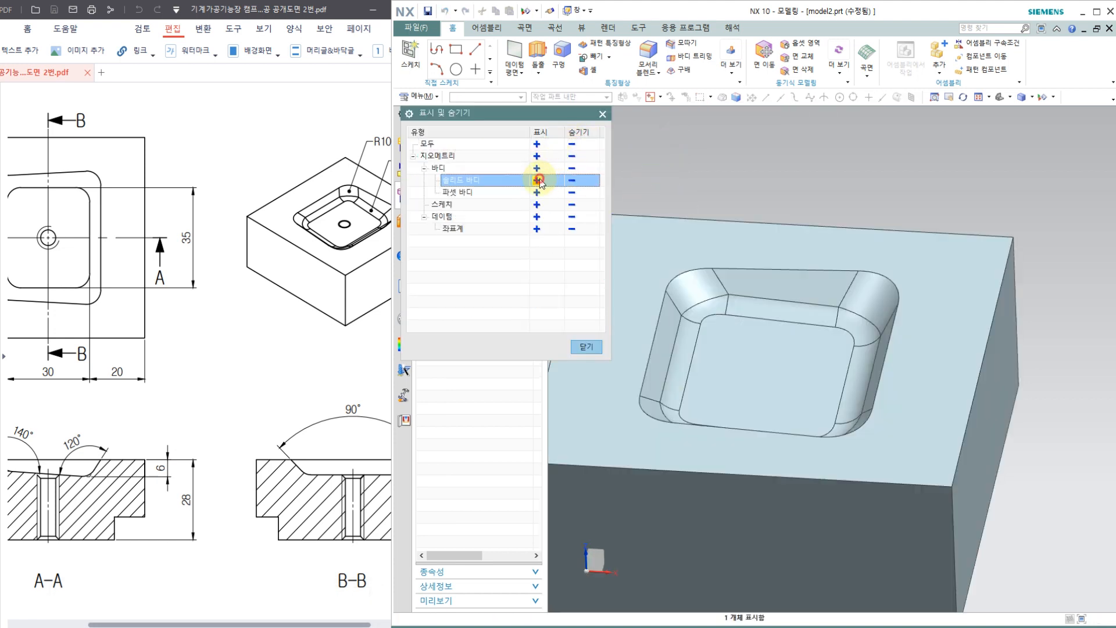
left_click(586, 348)
key("ctrl+f")
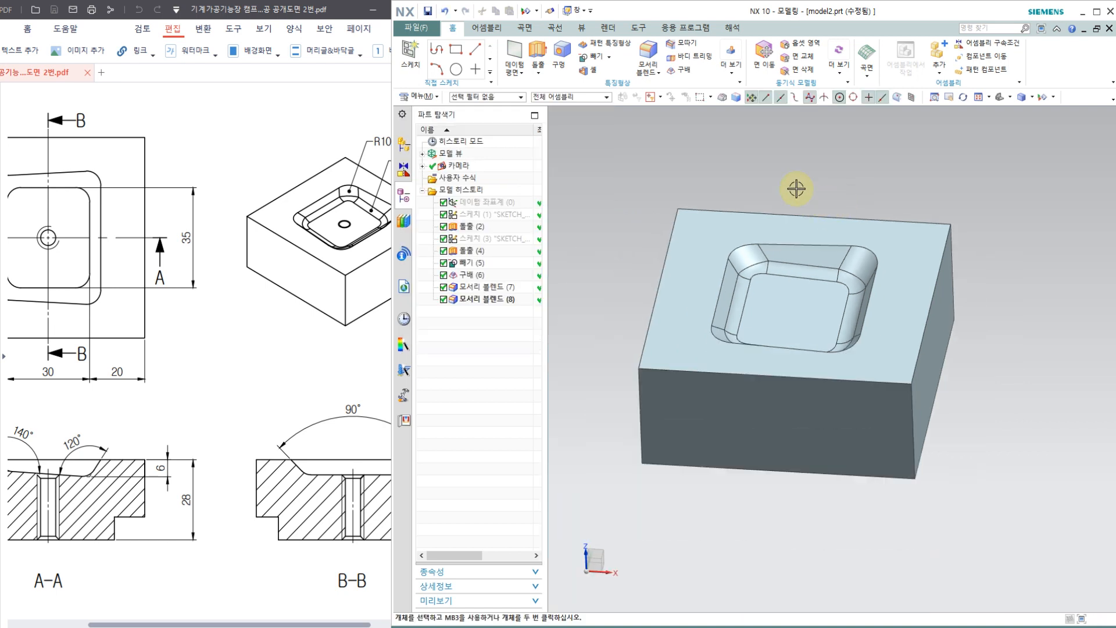
left_click(428, 12)
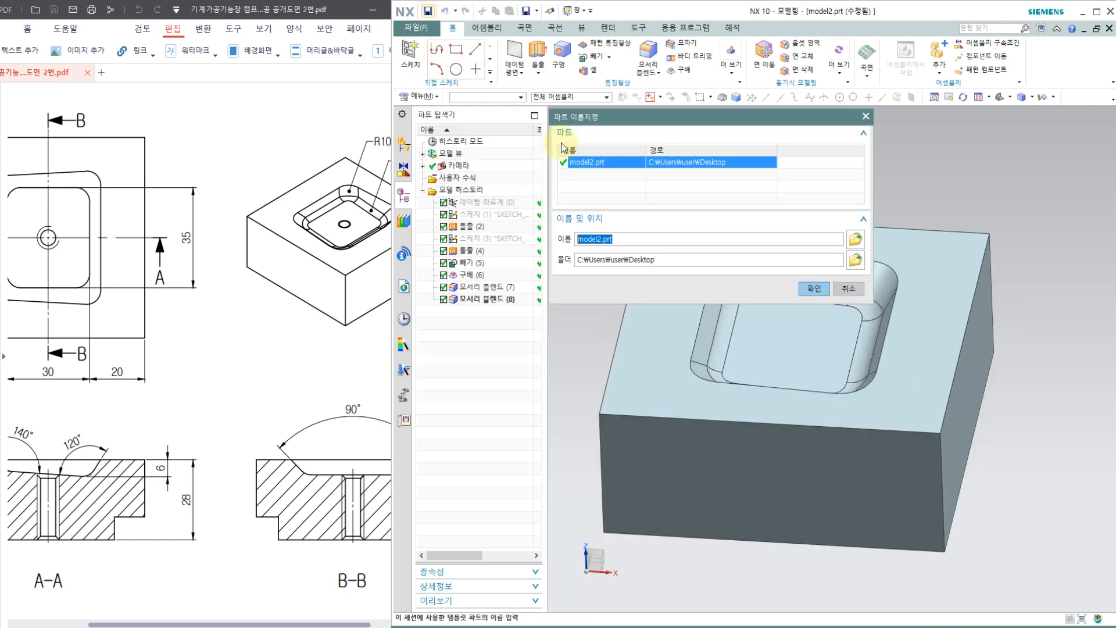
left_click(820, 286)
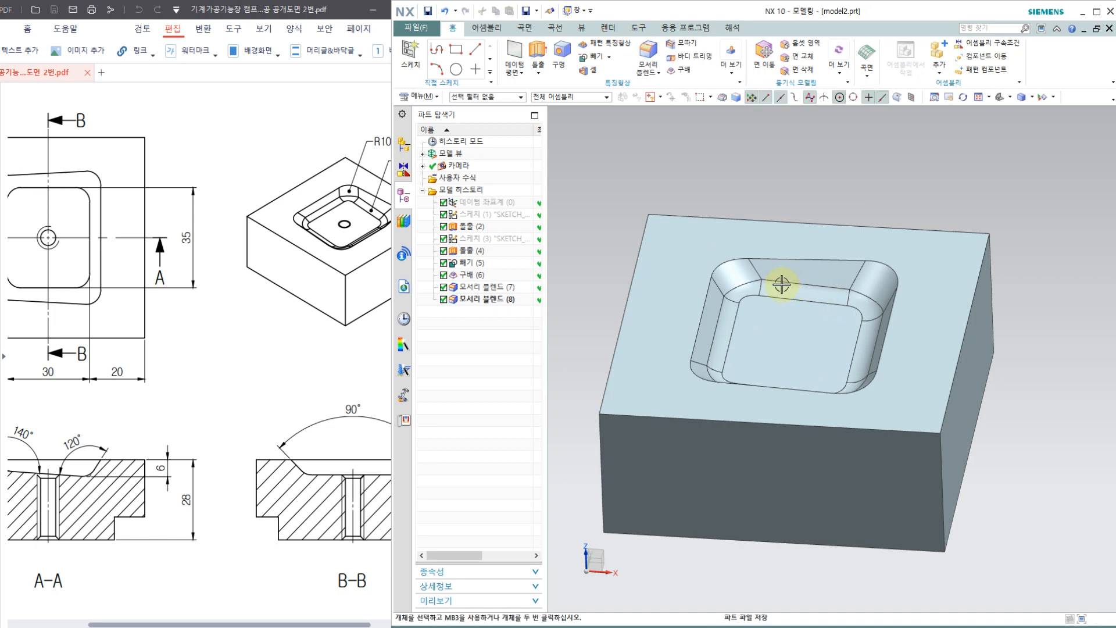
Step: Switch to the Manufacturing application with the cam_general session configuration and the mill_contour setup
middle_click_drag(782, 286, 777, 319)
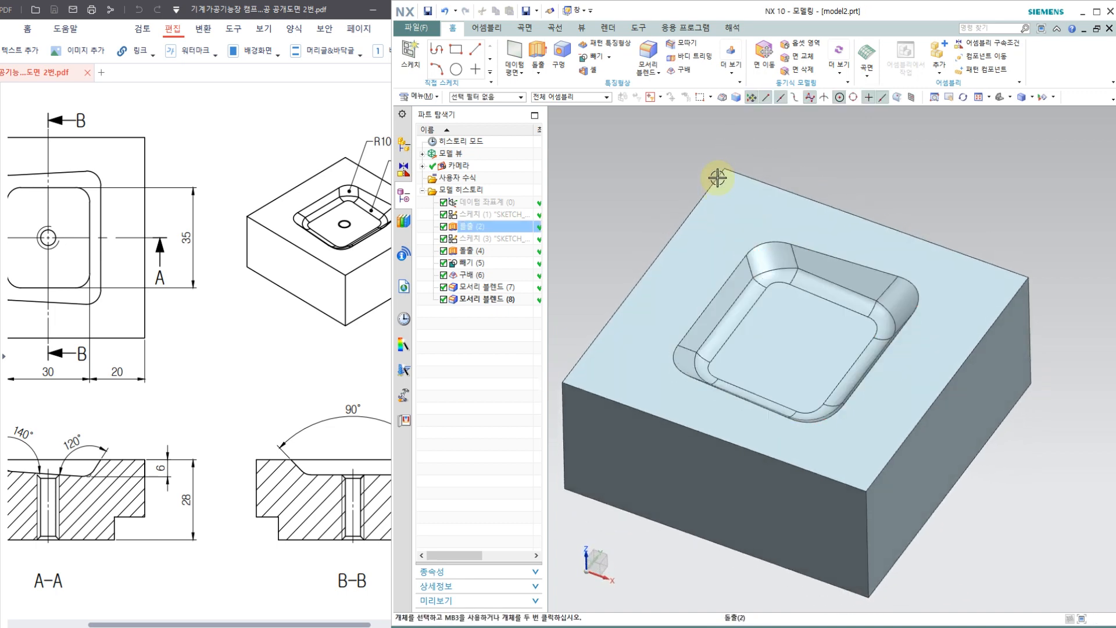
left_click(685, 29)
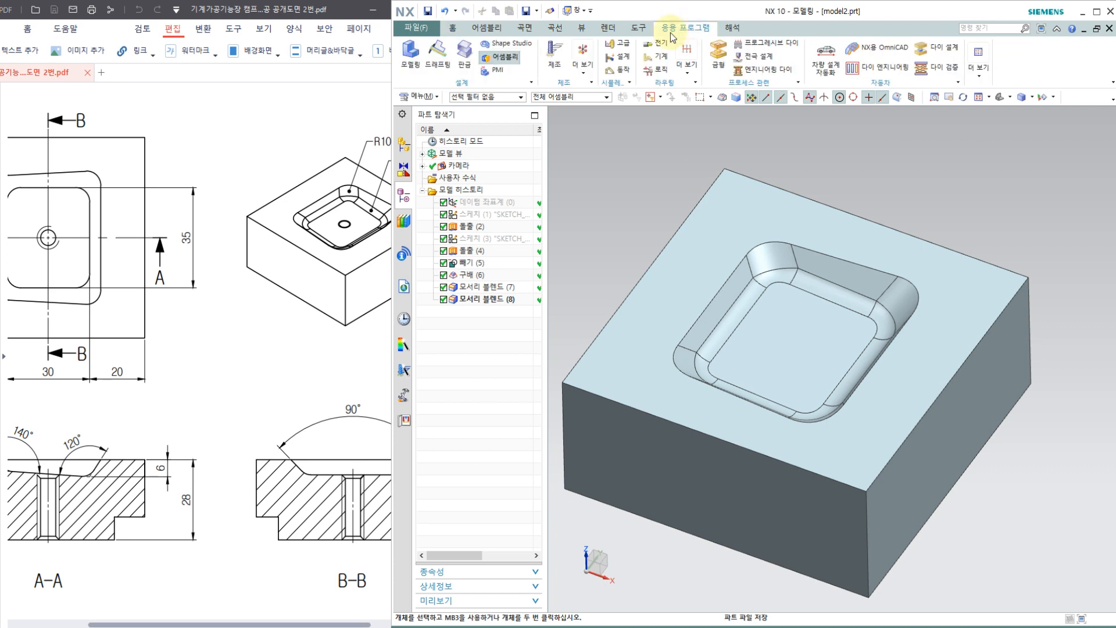
left_click(551, 54)
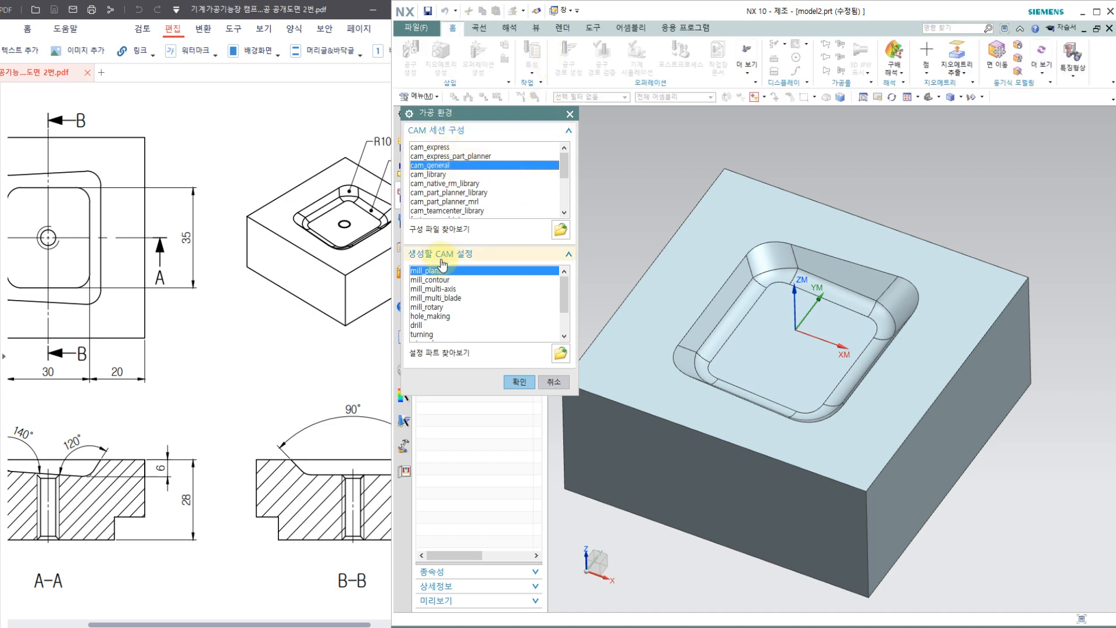
left_click(424, 280)
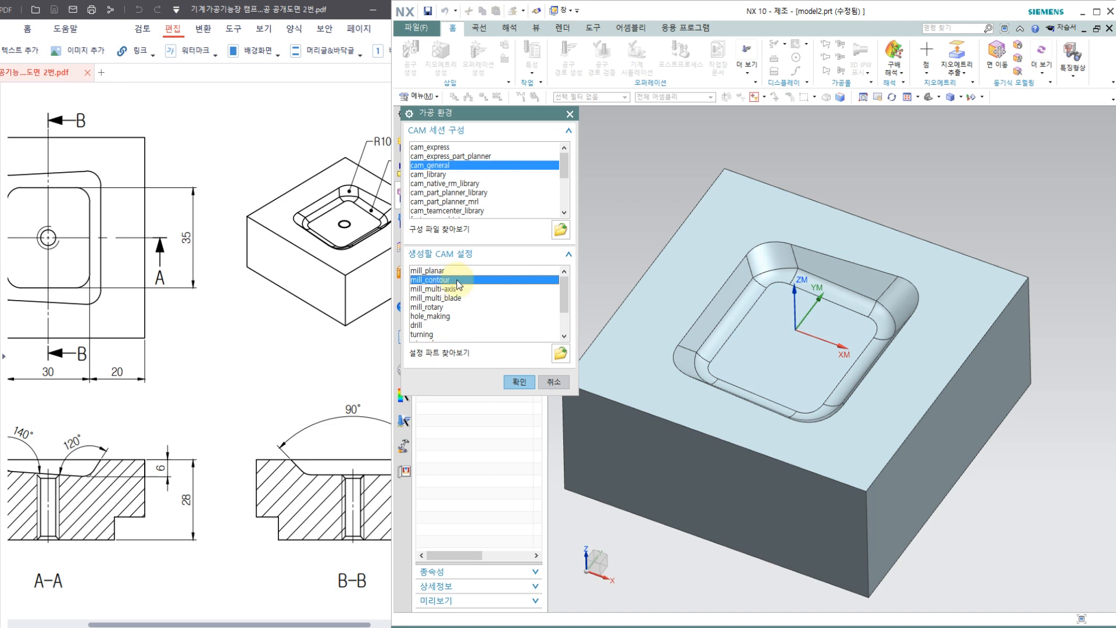
left_click(519, 383)
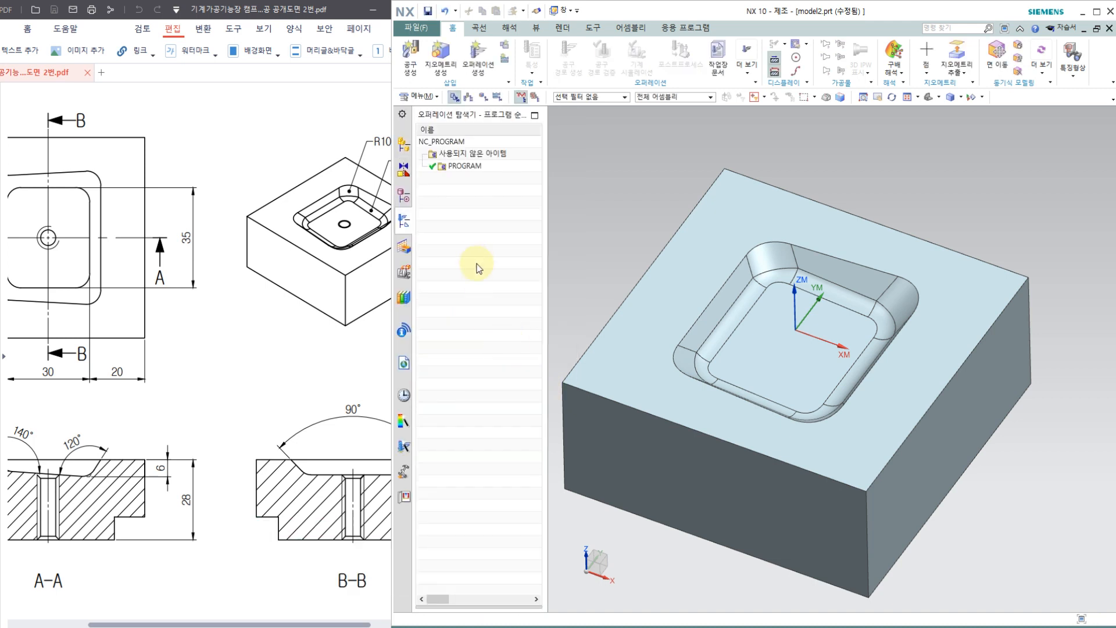
Step: In the geometry view of the operation navigator, move the MCS_MILL origin to the block's top corner at minimum X and minimum Y
right_click(474, 256)
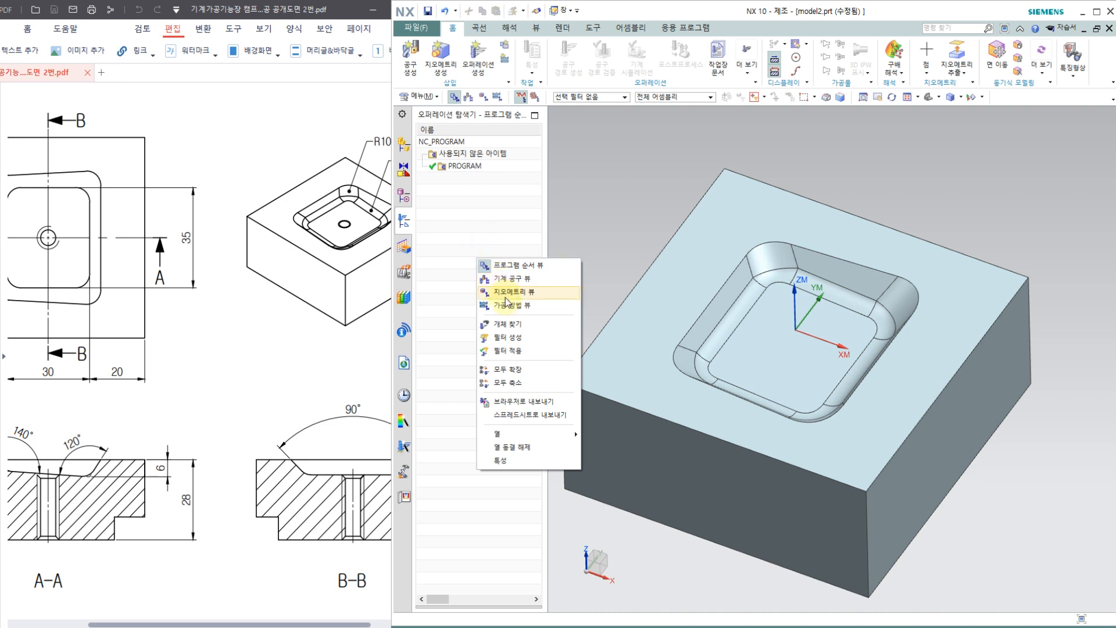
left_click(504, 292)
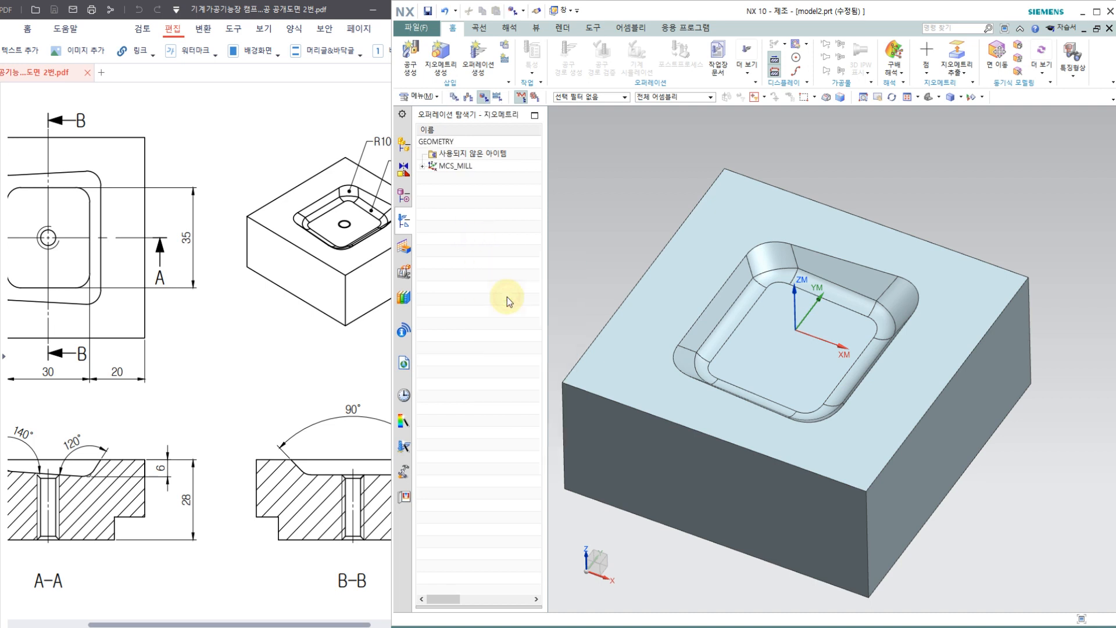
left_click(423, 167)
left_click(459, 168)
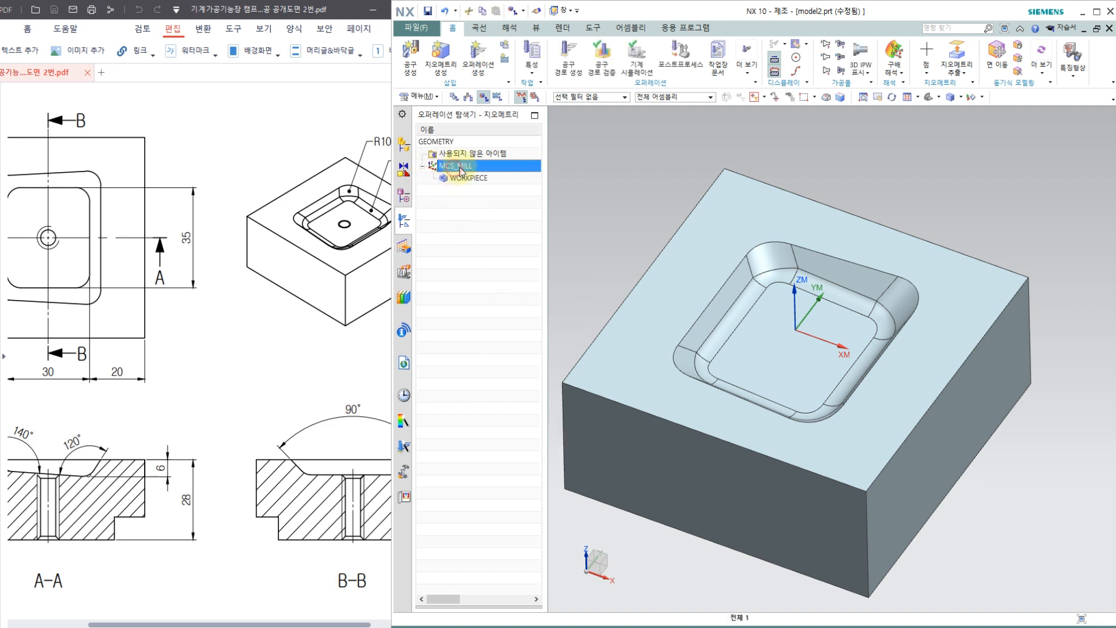
double_click(462, 166)
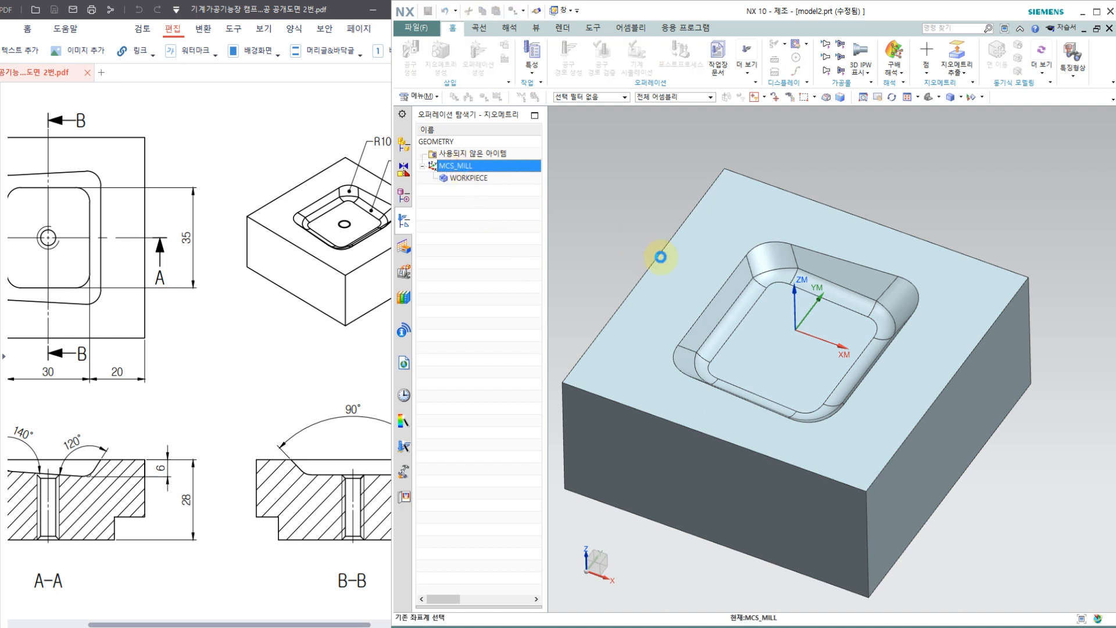
middle_click_drag(718, 287, 813, 289, "shift")
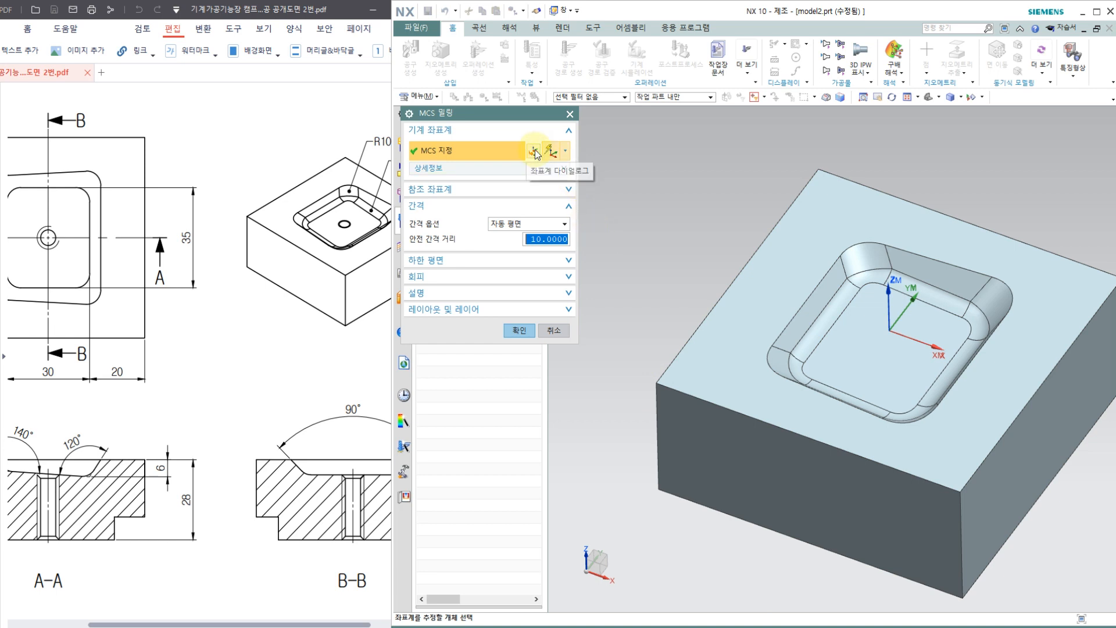
middle_click(597, 243)
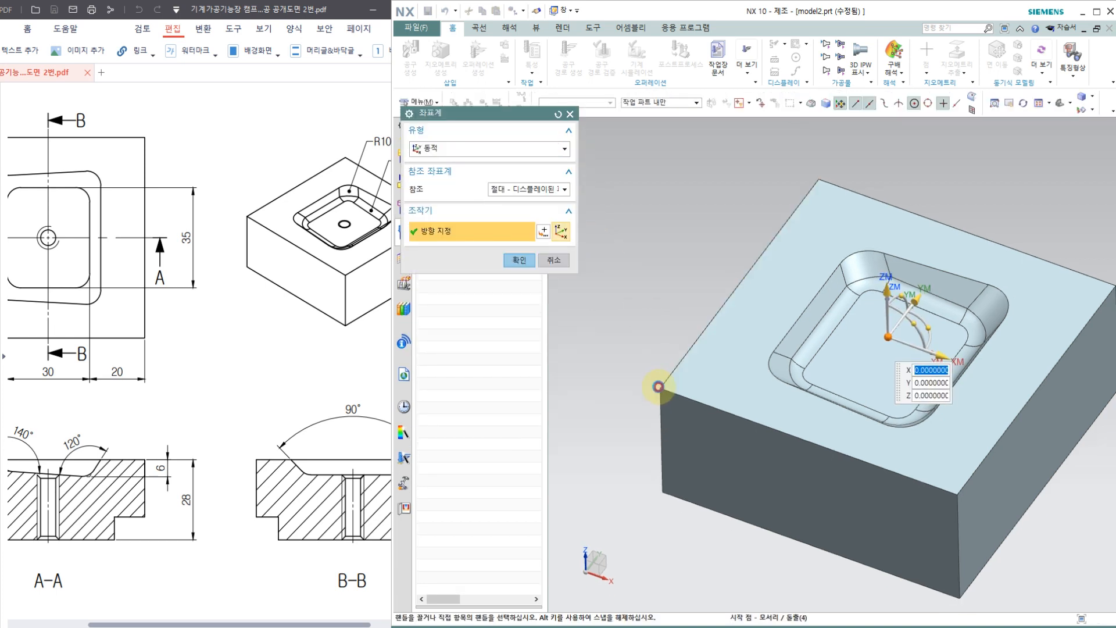
left_click(658, 386)
left_click(518, 261)
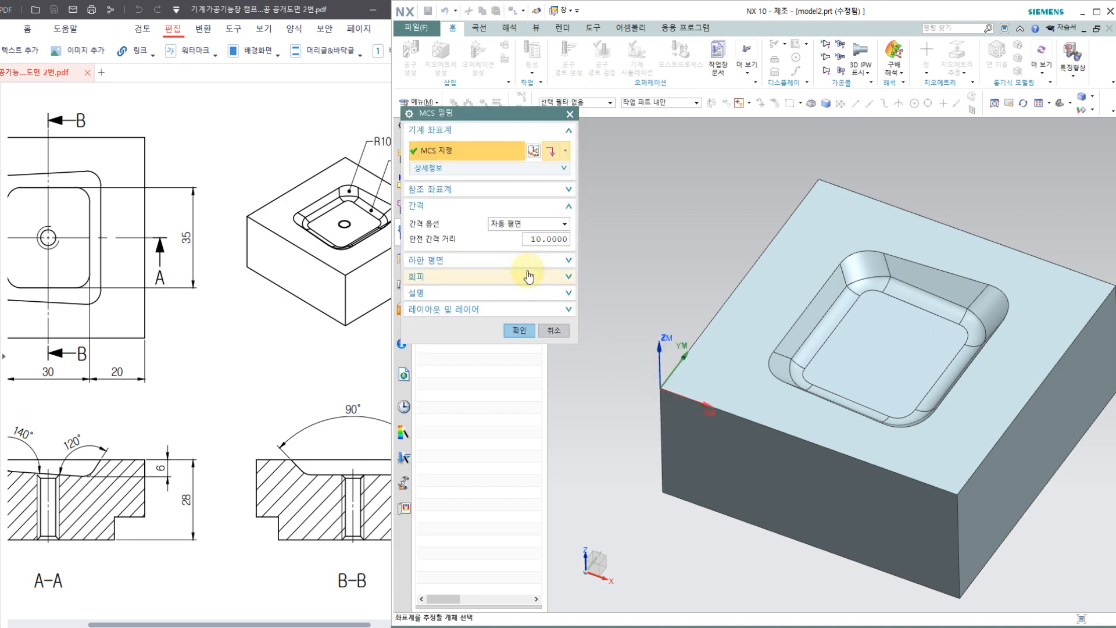
Step: Set the fixture offset of MCS_MILL to 1
left_click(563, 170)
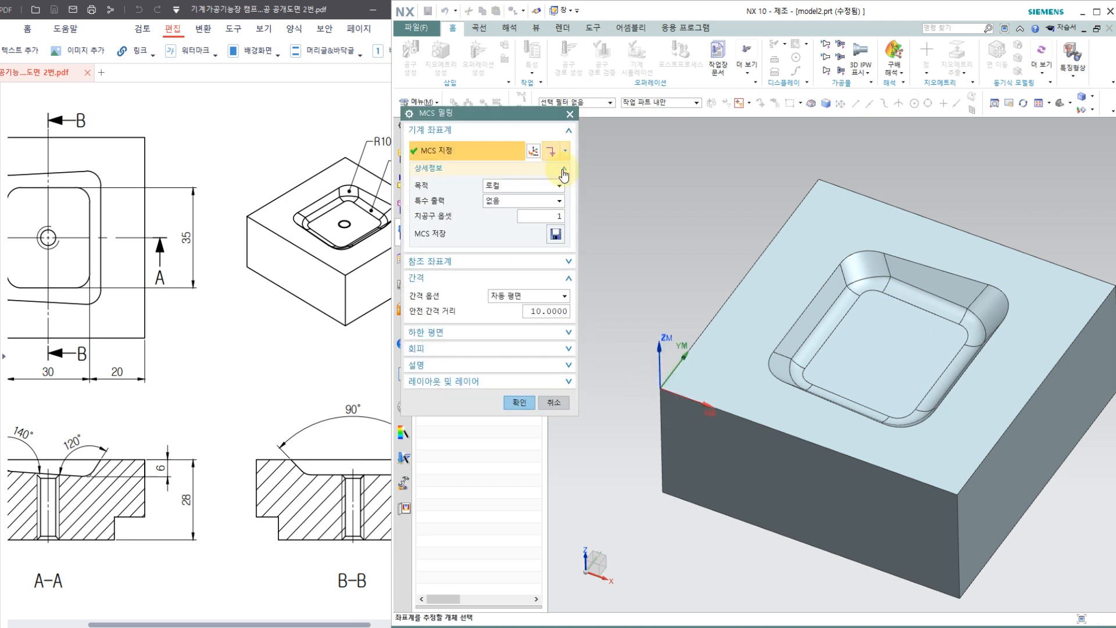
left_click(559, 215)
type("1")
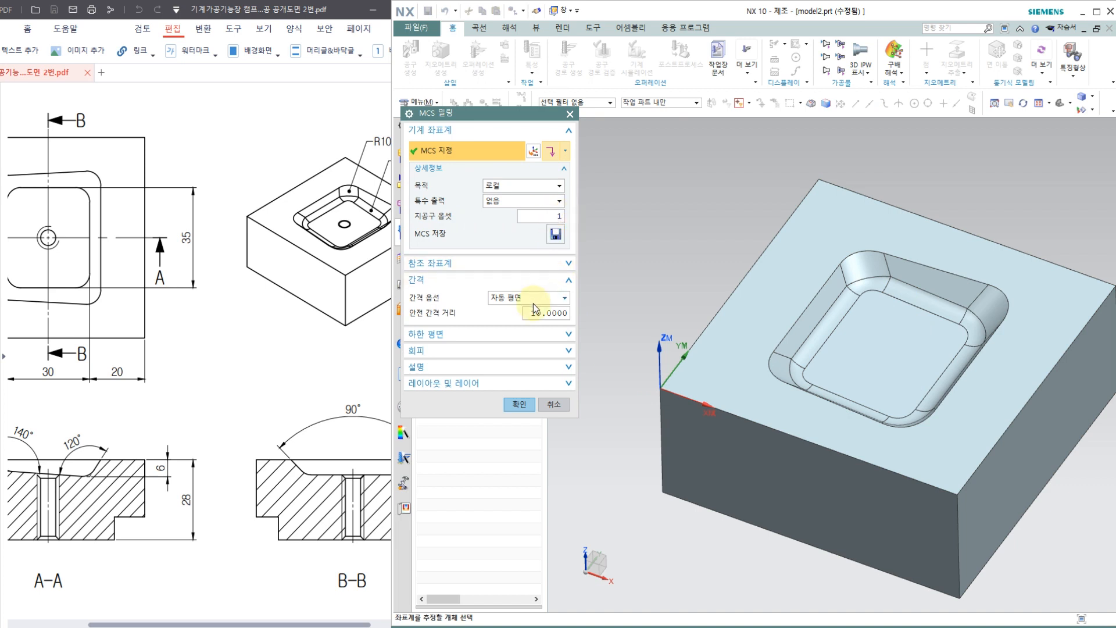
Step: Set the MCS_MILL clearance option to a plane 50 mm above the block's top face
left_click(525, 297)
left_click(511, 347)
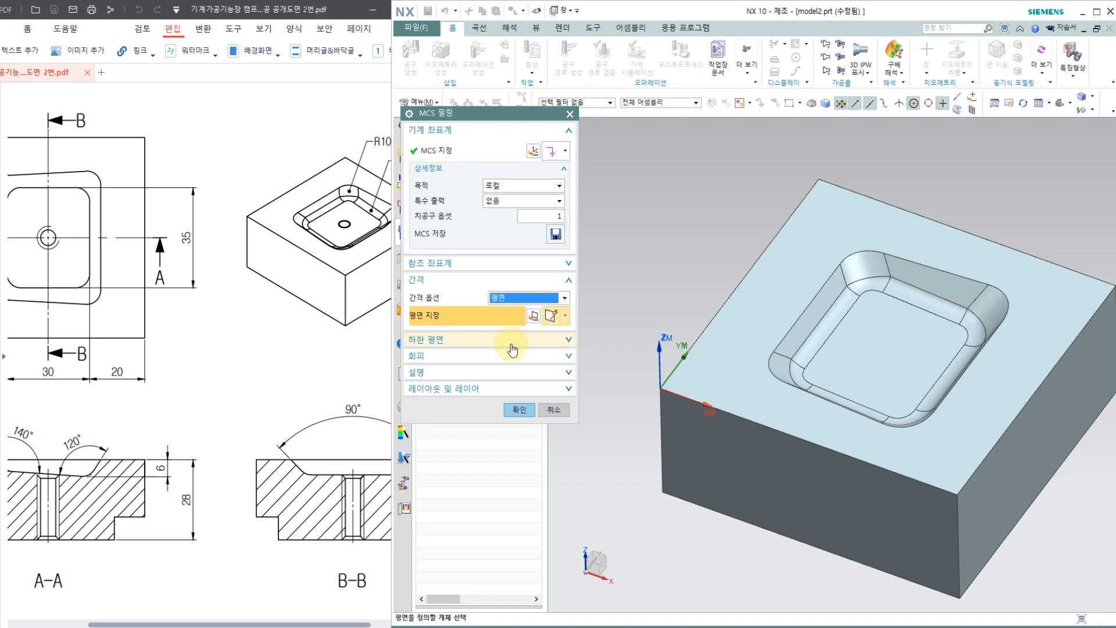
left_click(745, 354)
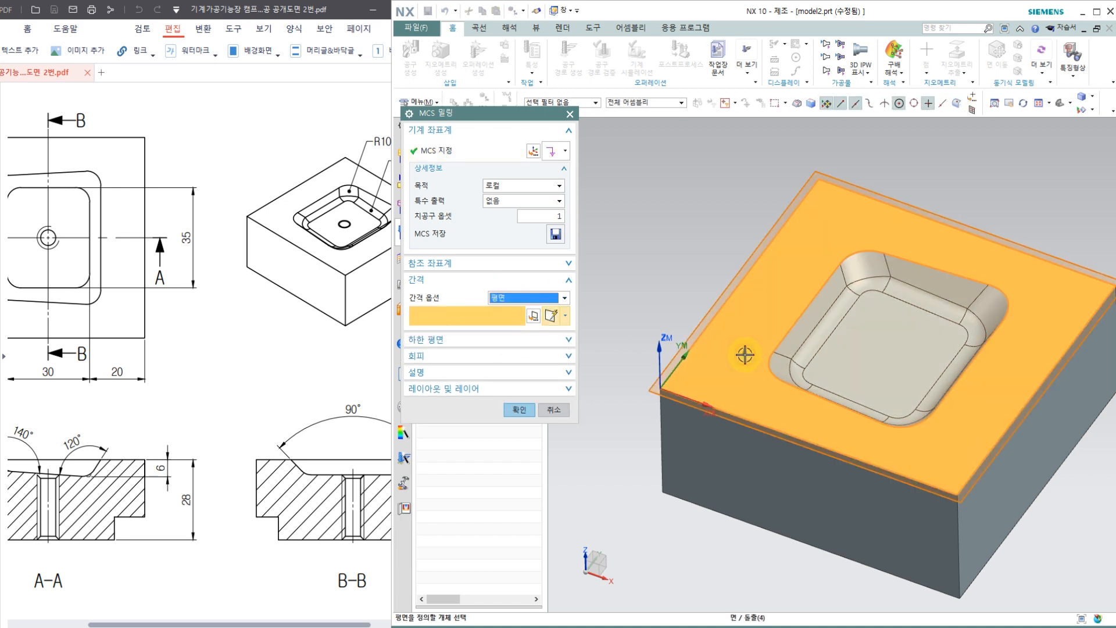
type("50")
key("Return")
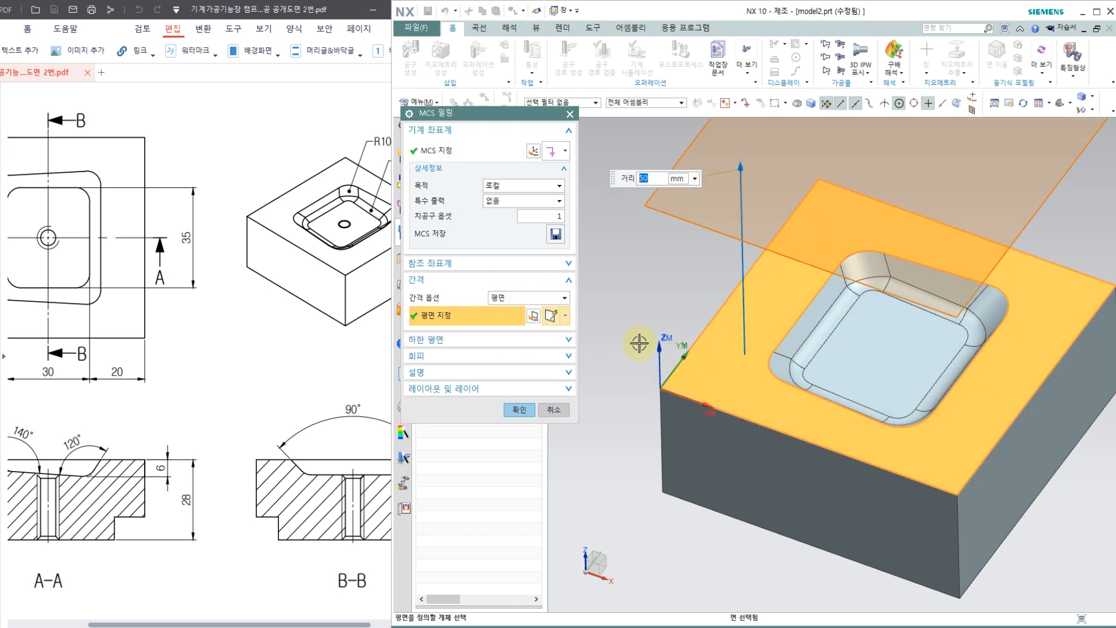
middle_click_drag(641, 350, 649, 269)
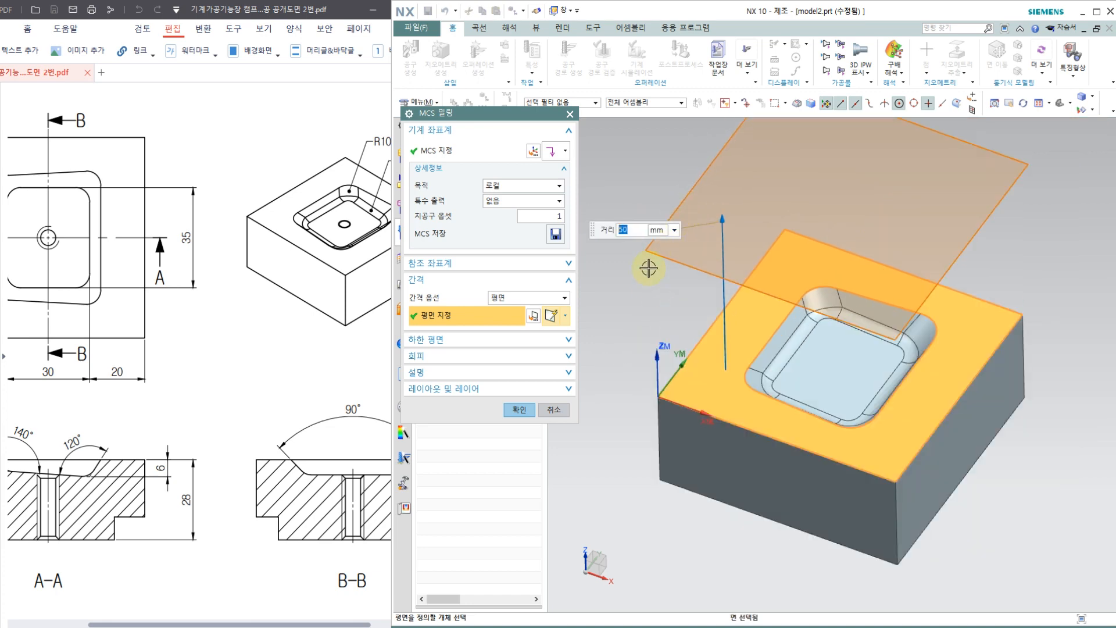
left_click(519, 409)
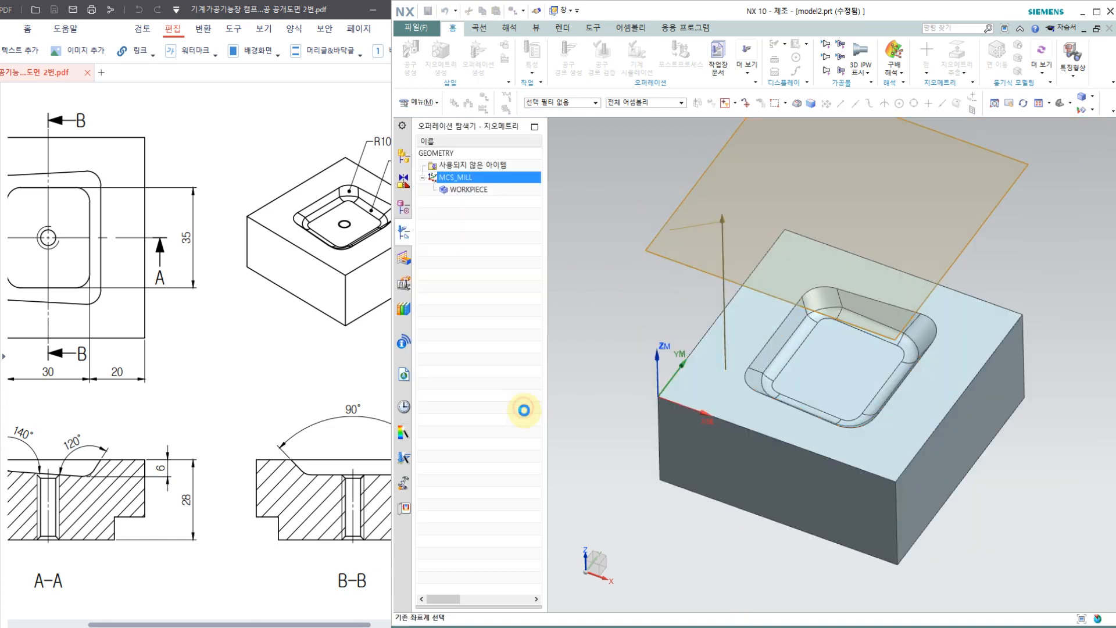
Step: Specify the solid block body as the part geometry of WORKPIECE
double_click(468, 178)
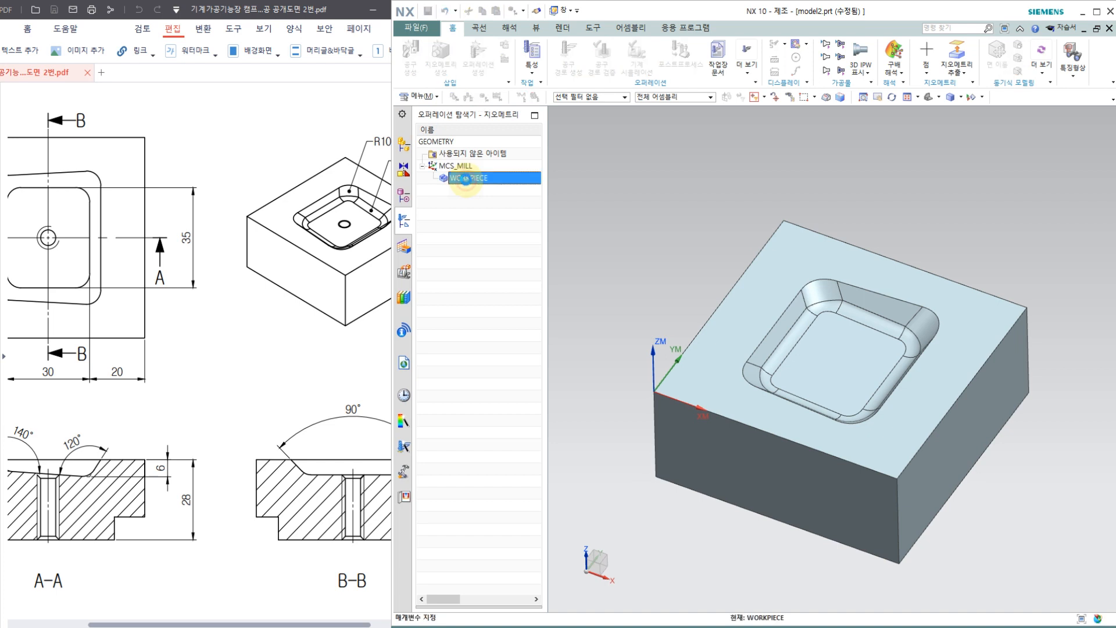
left_click(540, 152)
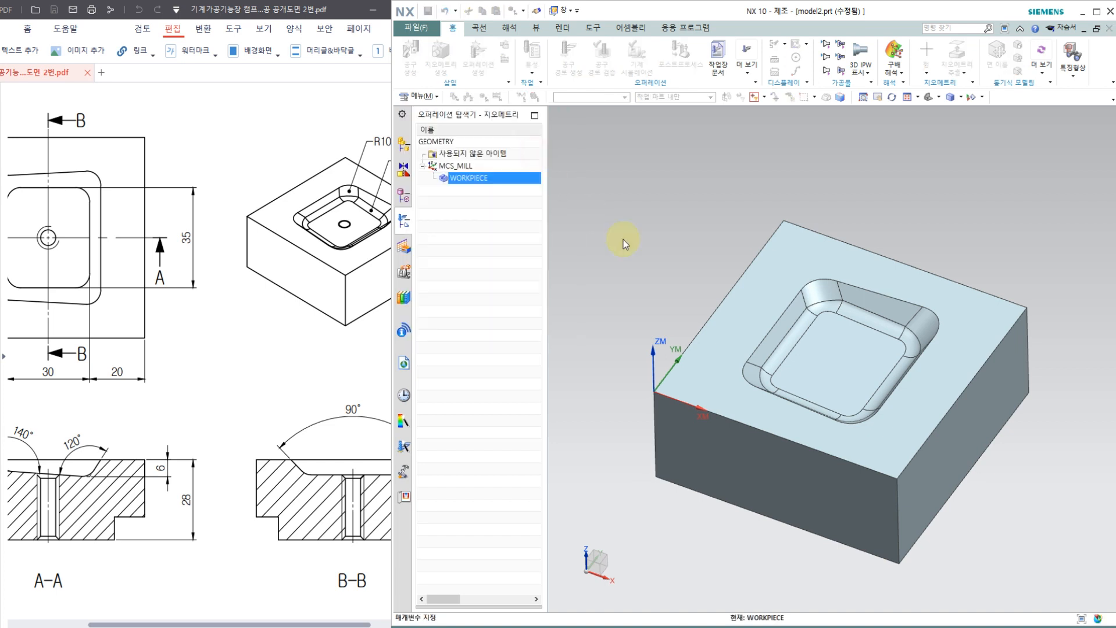
left_click(758, 321)
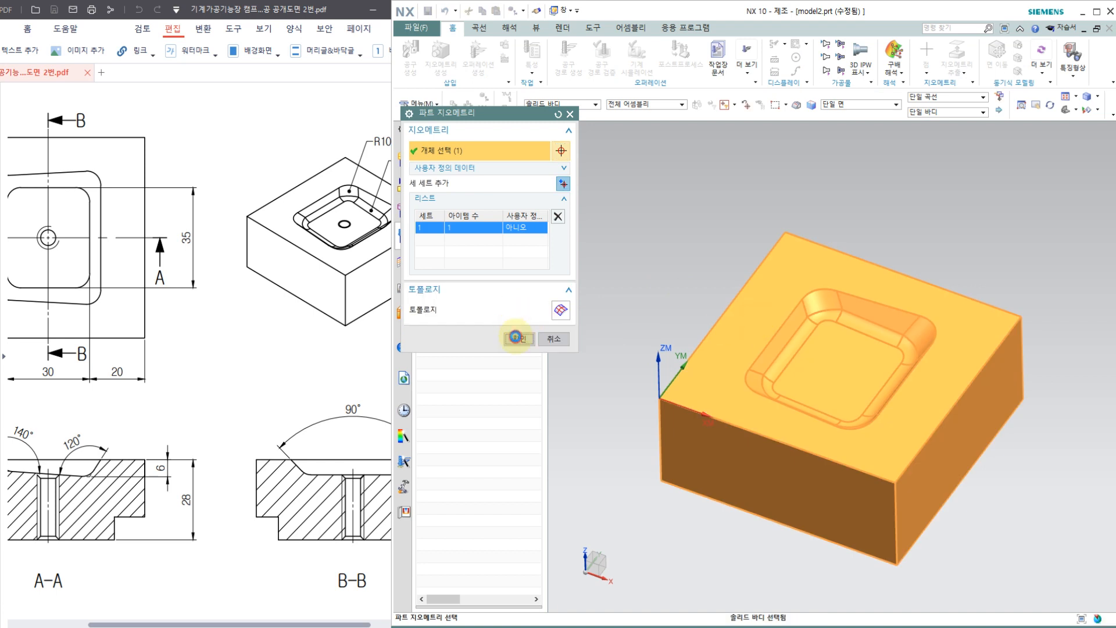
left_click(517, 331)
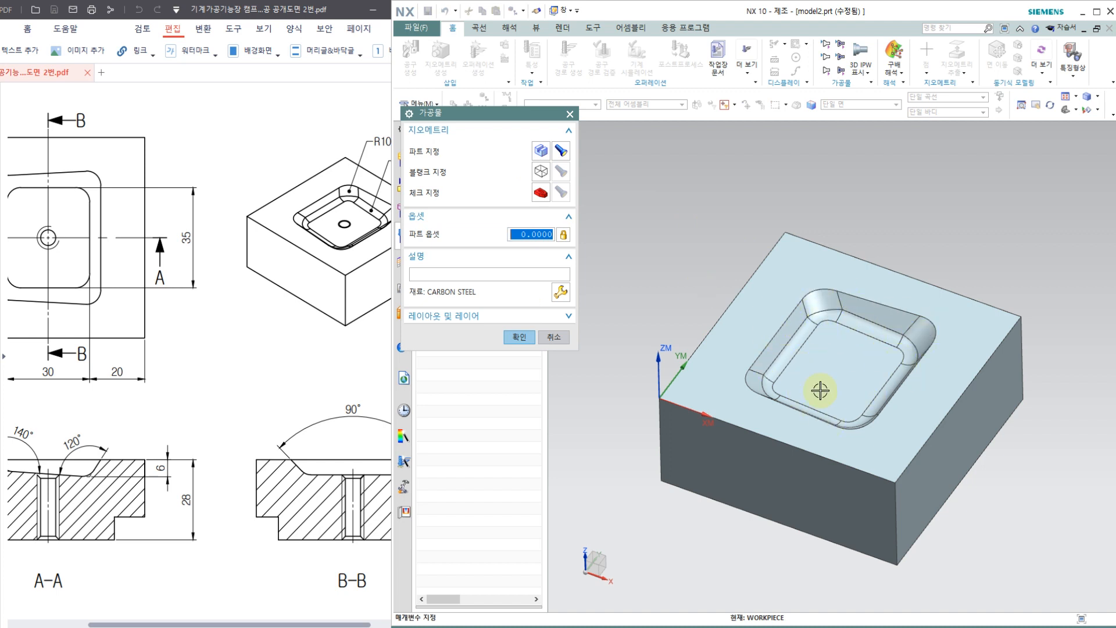
Step: Define the blank geometry of WORKPIECE as a bounding block around the part
left_click(537, 173)
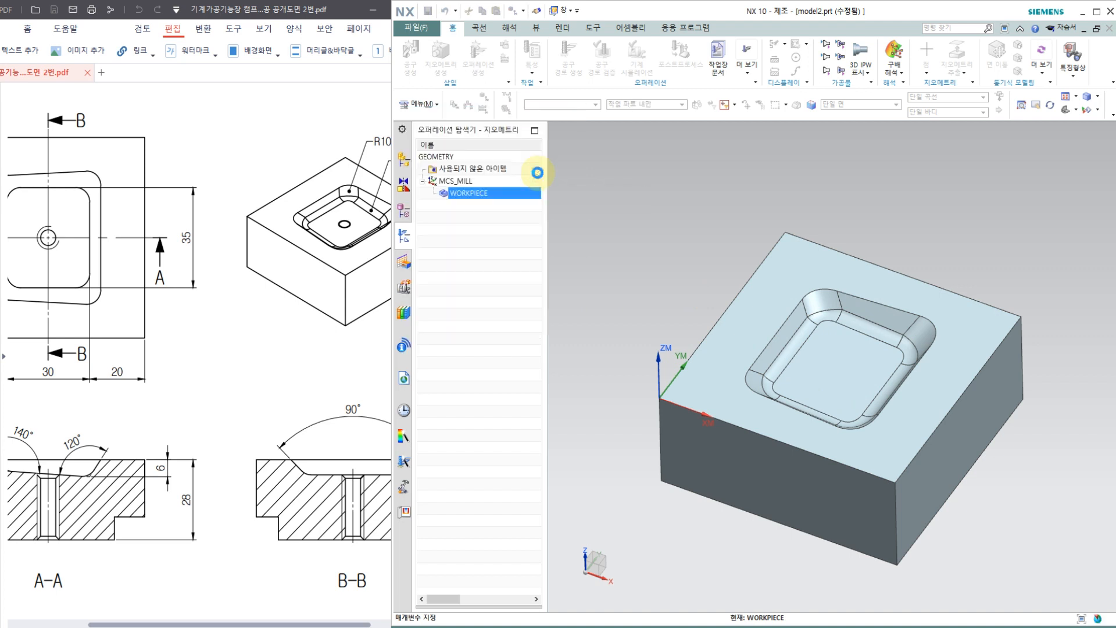
left_click(530, 150)
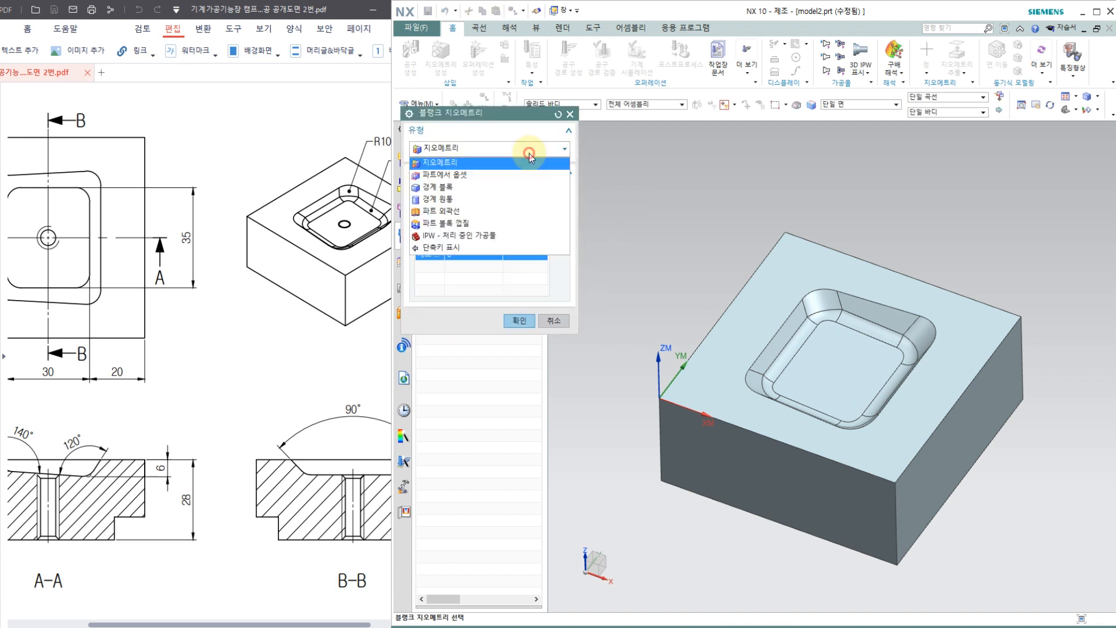
left_click(499, 186)
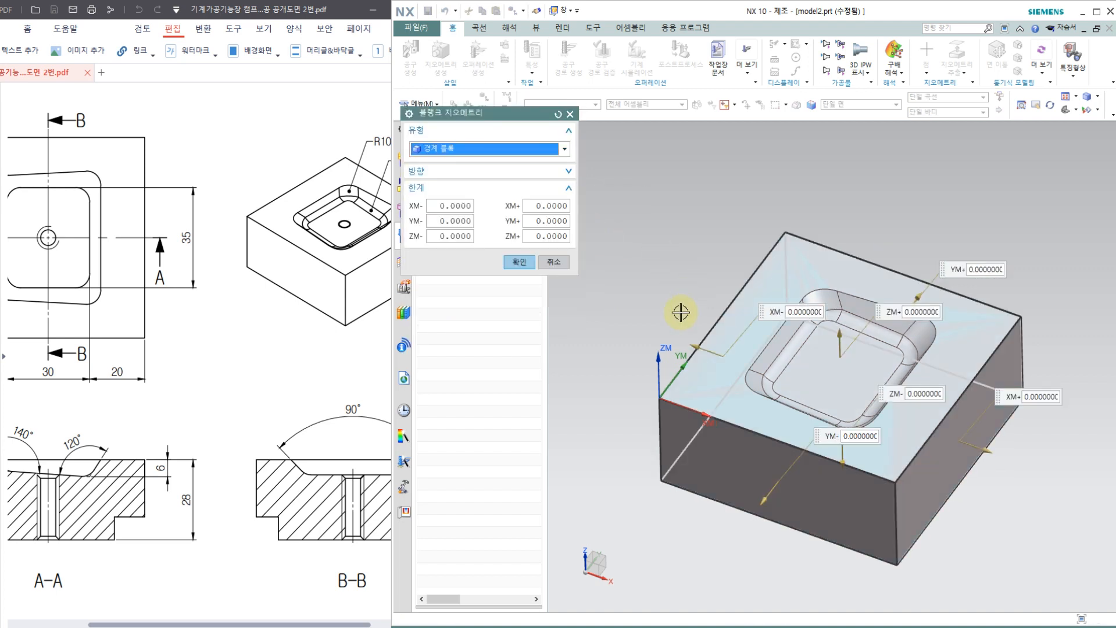
middle_click_drag(678, 378, 722, 294)
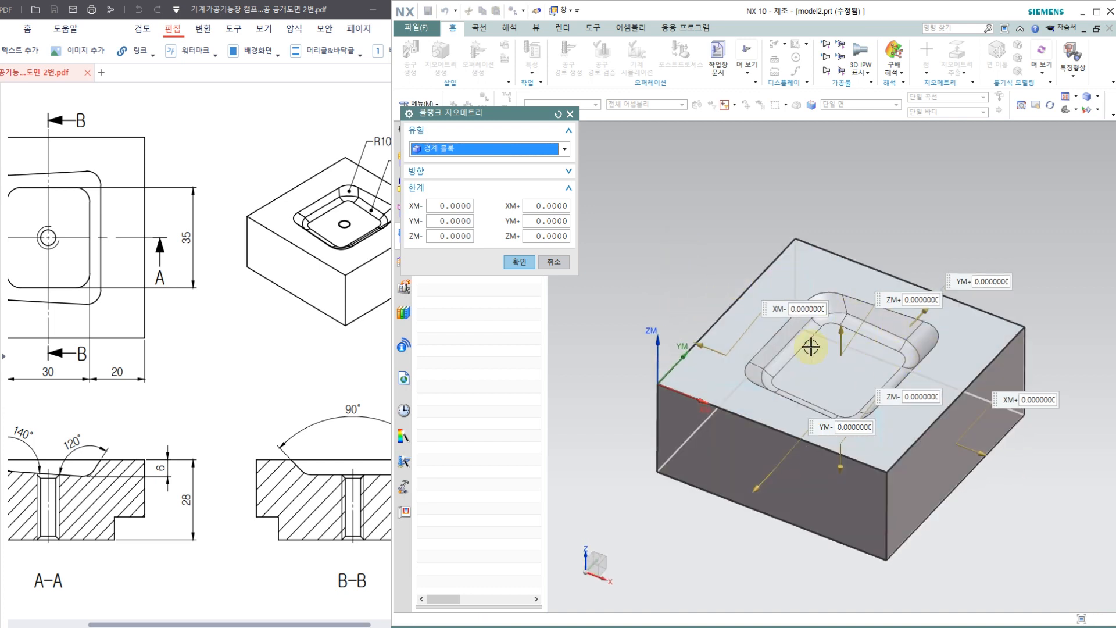
left_click(519, 261)
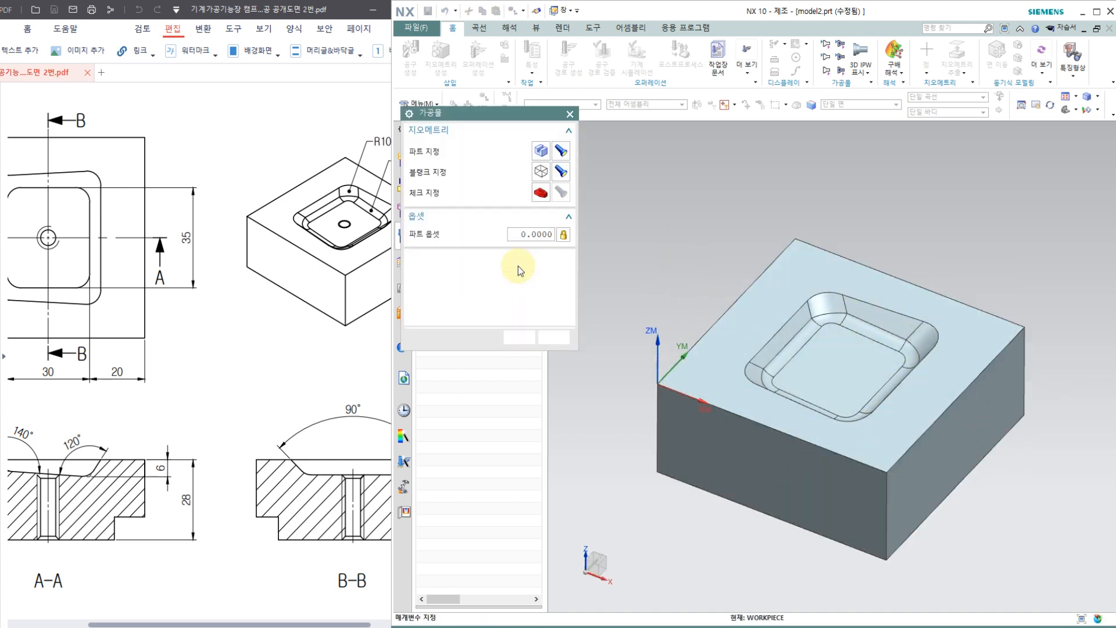
left_click(519, 337)
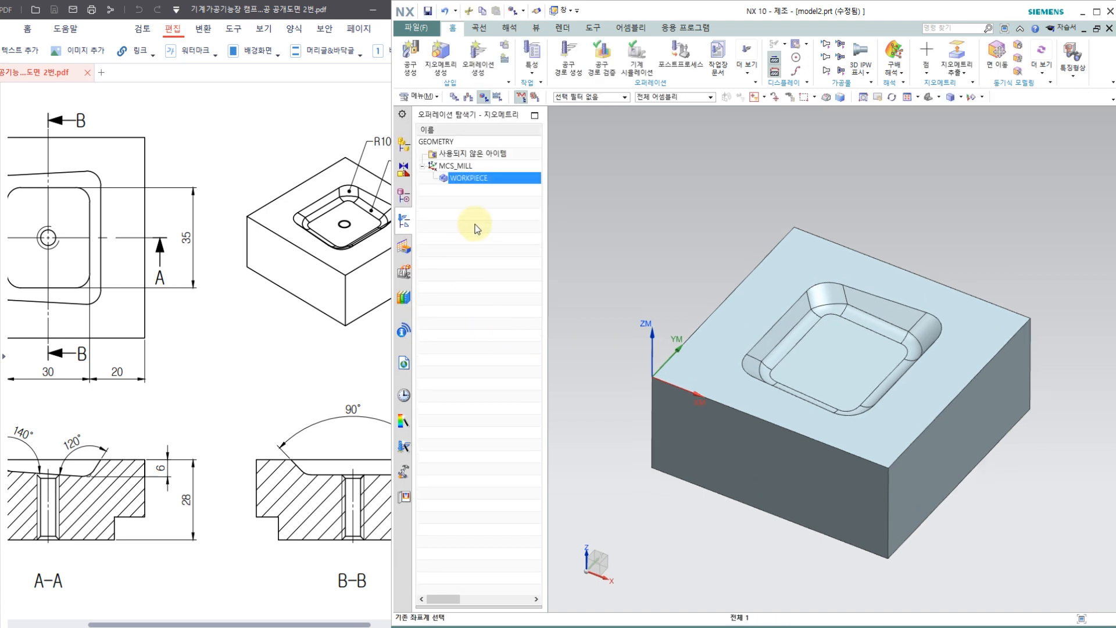
Step: Switch the operation navigator to the machine tool view and check the tool list for T01 and T02 in the Notepad work notes
right_click(472, 228)
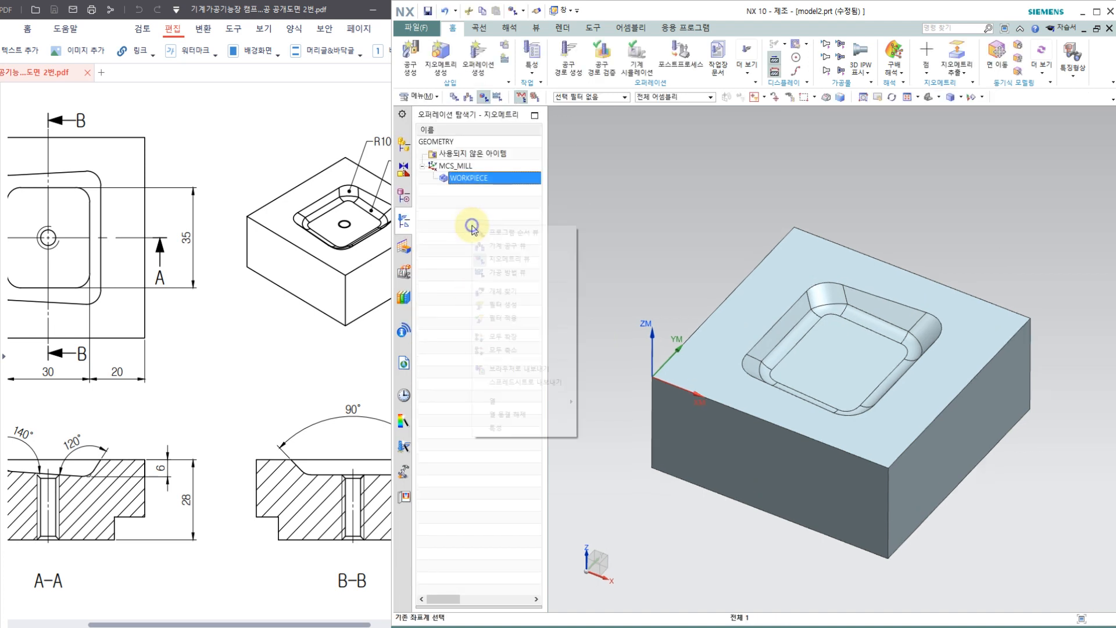
left_click(487, 260)
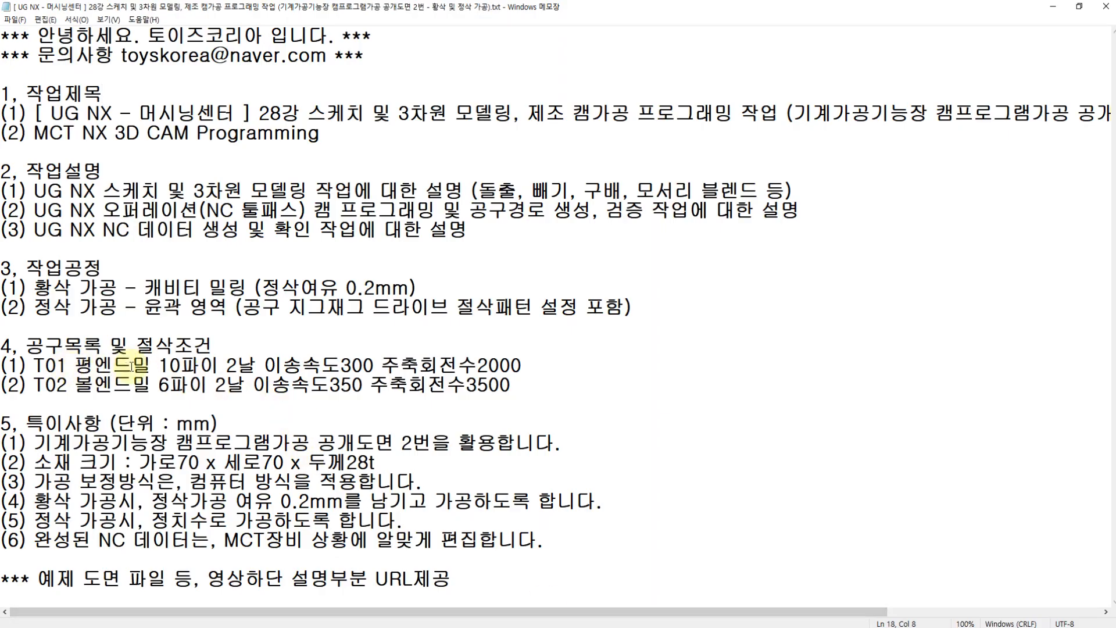
left_click_drag(158, 366, 265, 367)
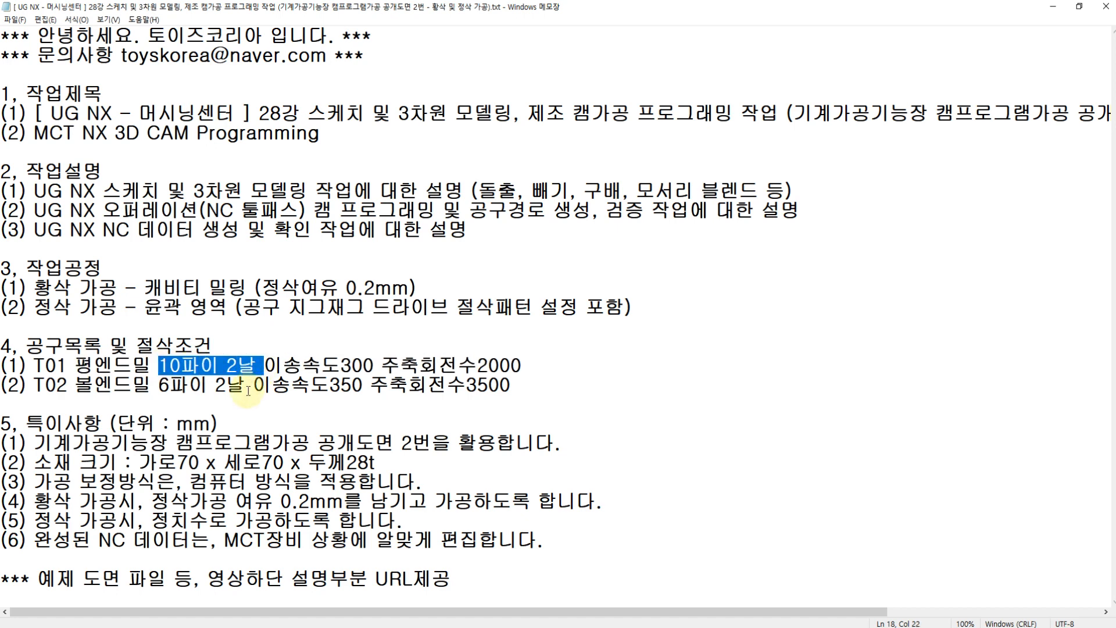
left_click(70, 387)
left_click_drag(151, 385, 242, 388)
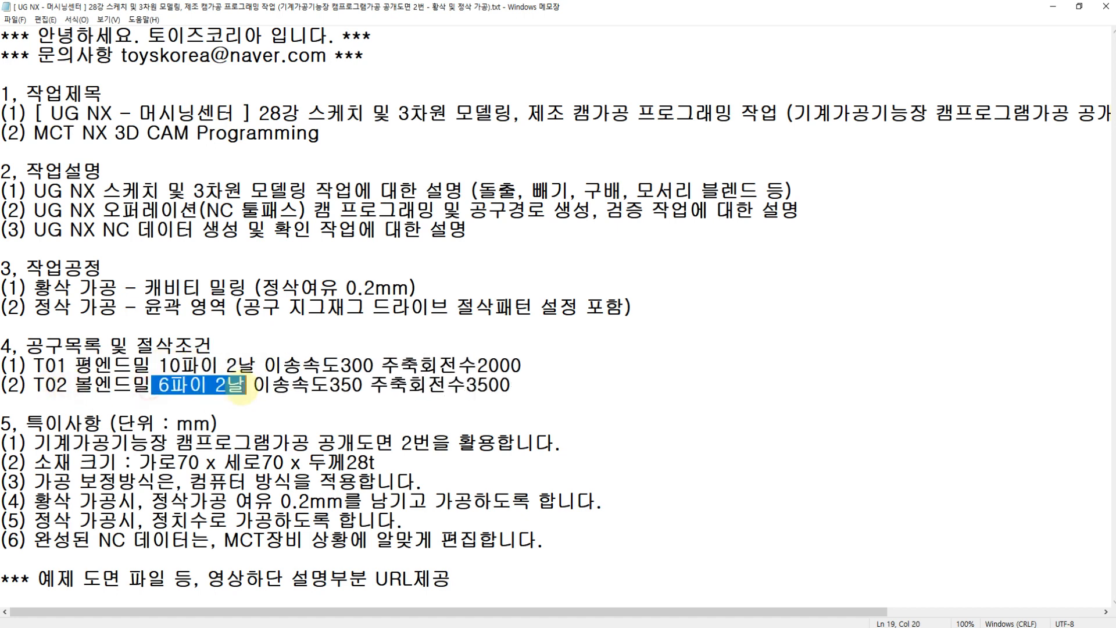
left_click(252, 386)
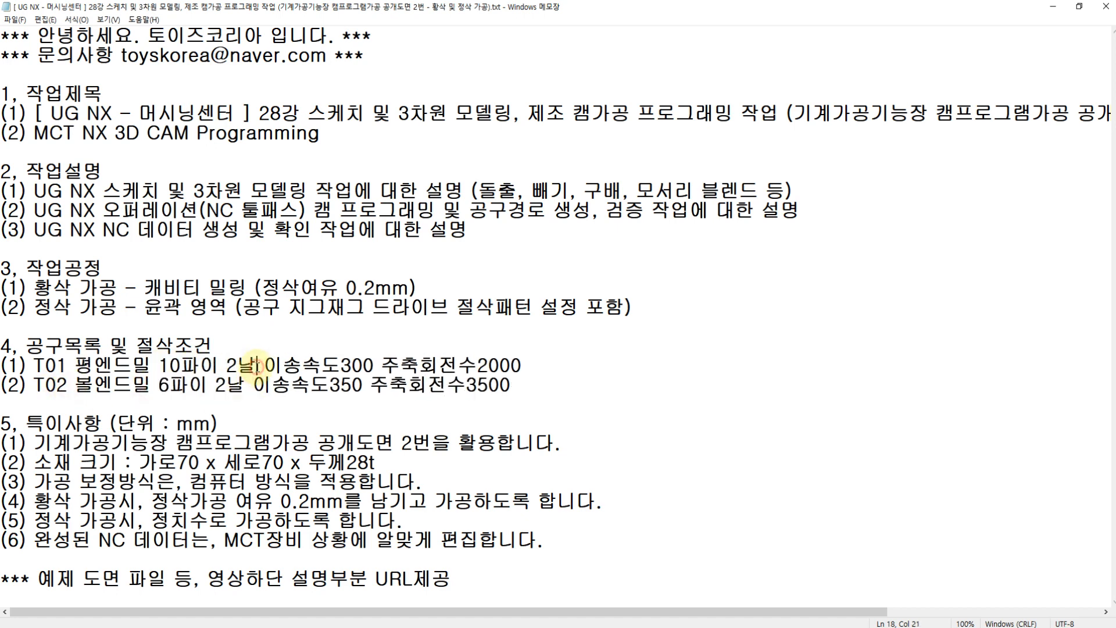
left_click(391, 626)
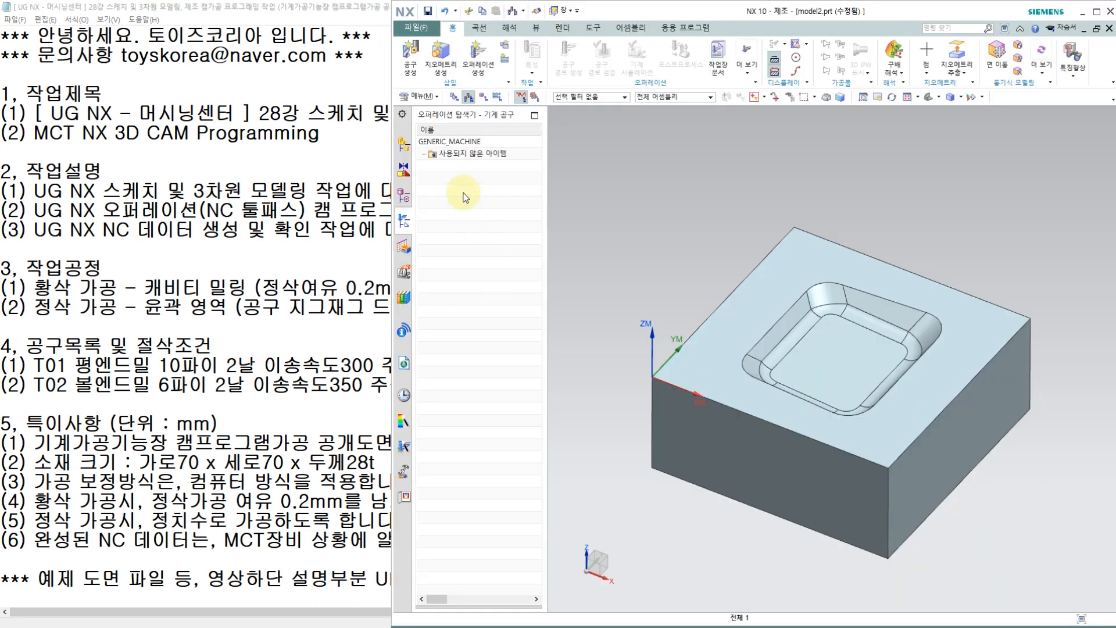
Step: Create a flat end mill named T01 with a 10 mm diameter and its tool number, adjust register and cutter compensation register set to 1
left_click(414, 60)
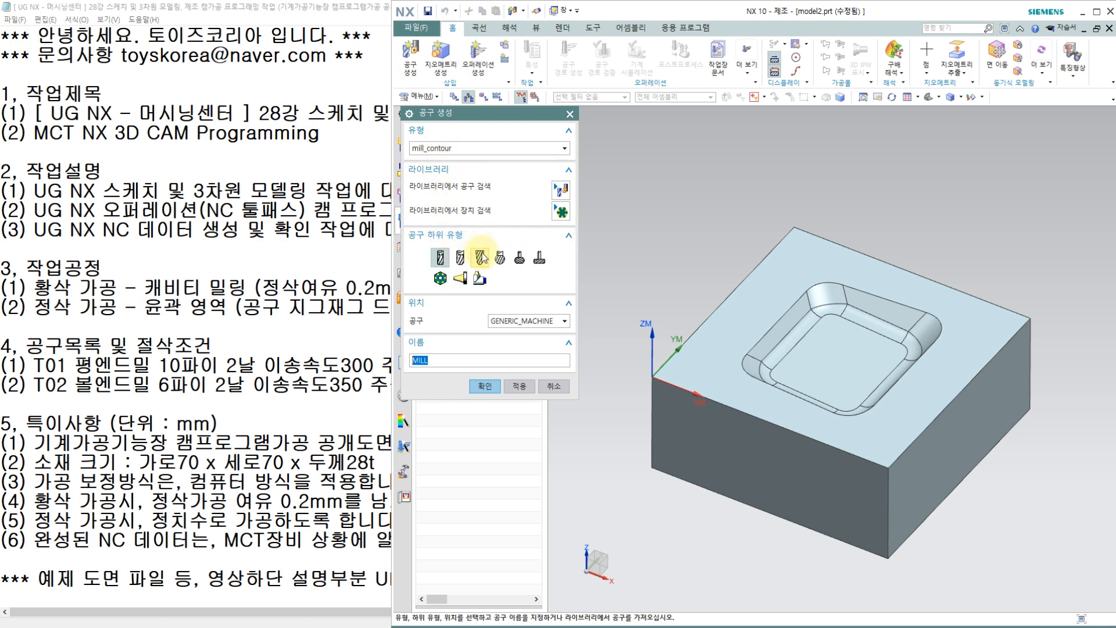
double_click(453, 358)
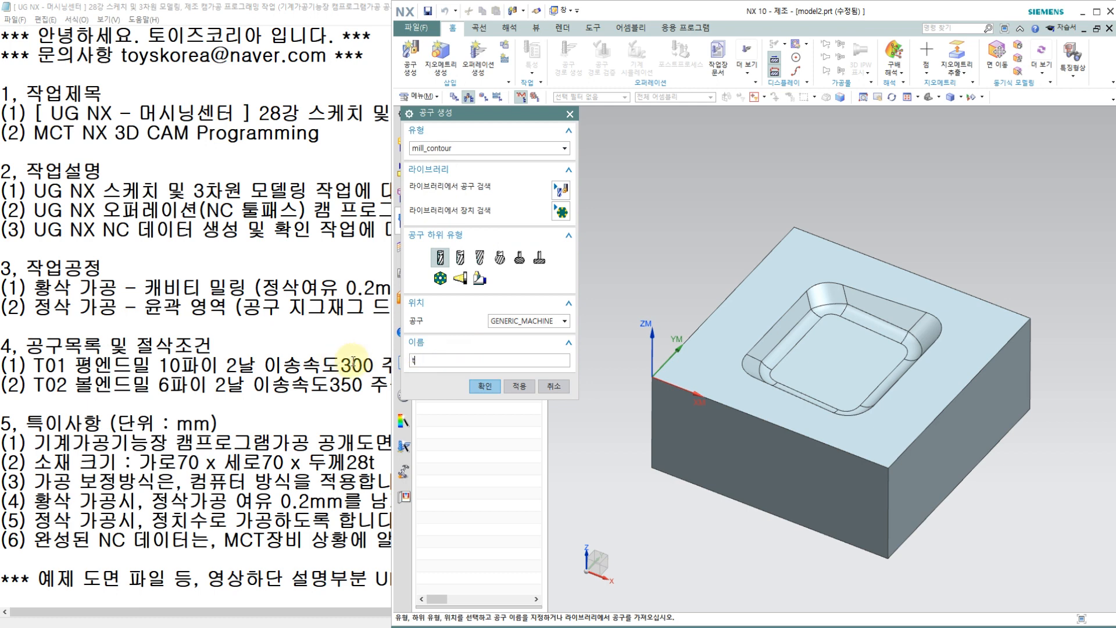
left_click(495, 385)
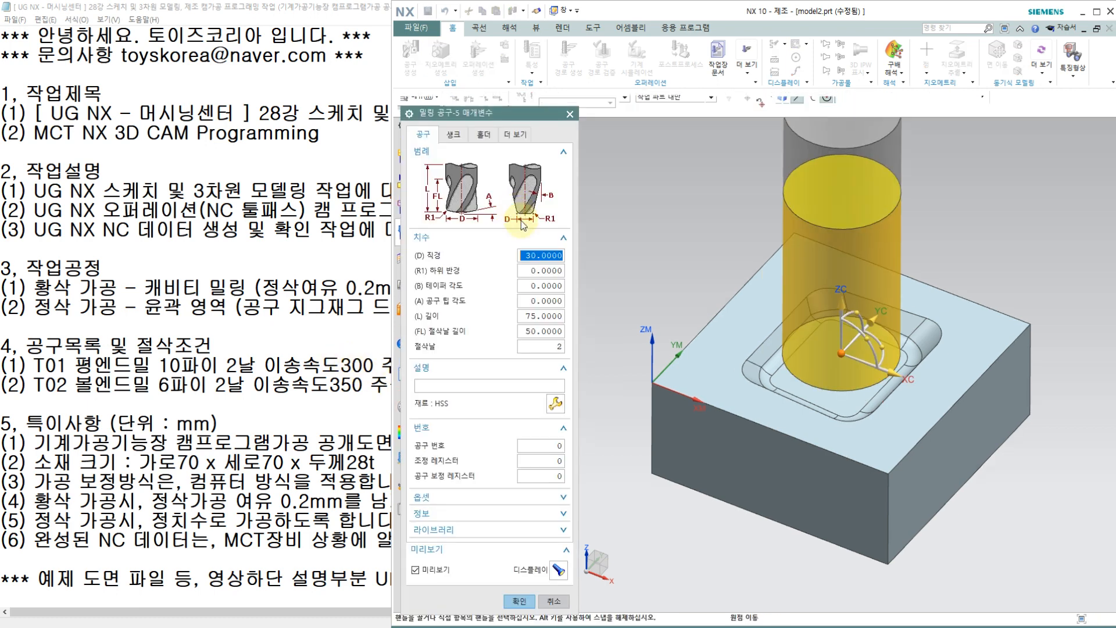
type("10")
left_click(542, 270)
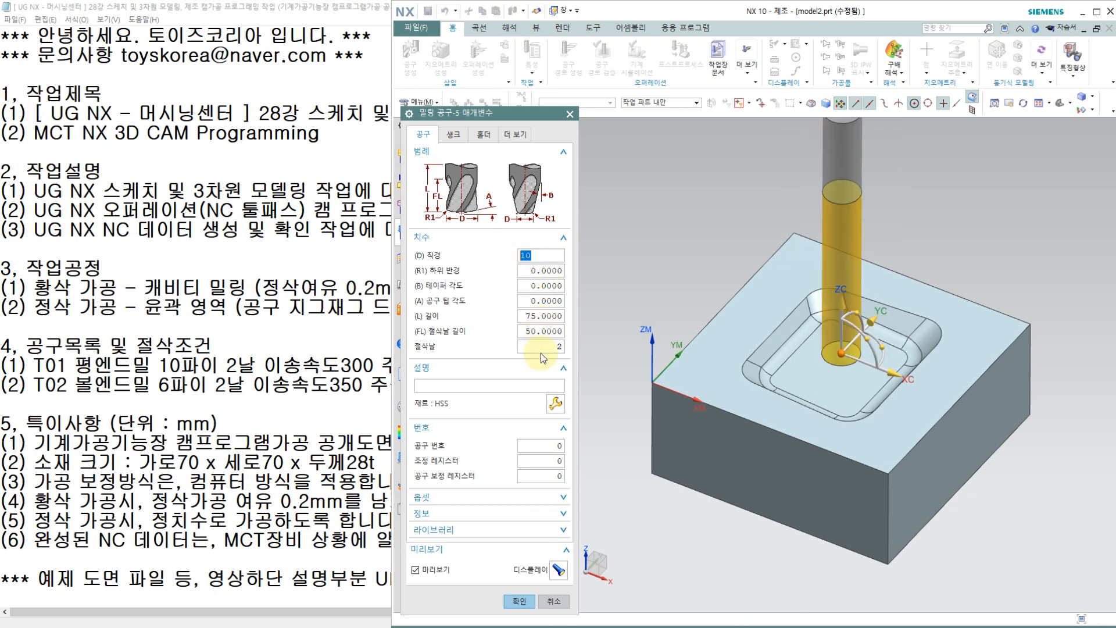
left_click(538, 447)
type("1")
left_click(546, 461)
type("1")
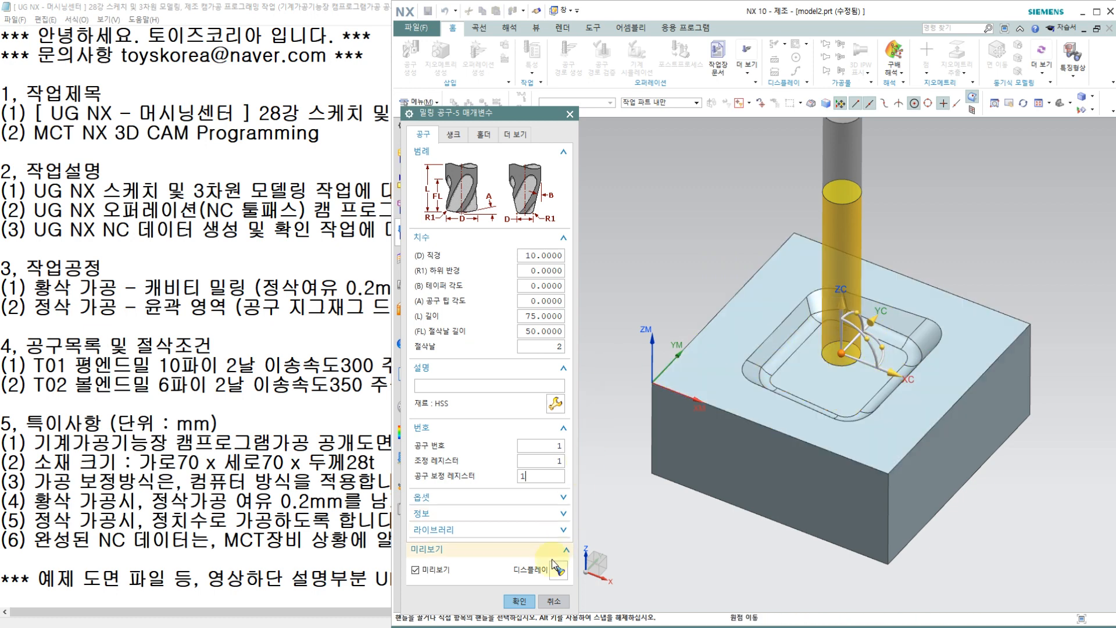
left_click(523, 604)
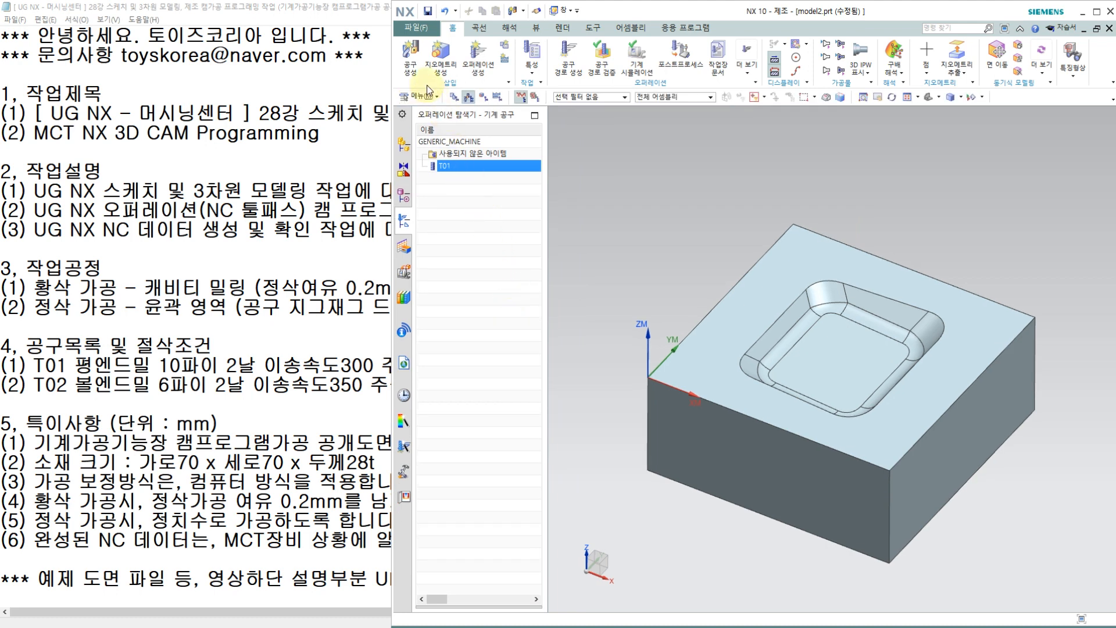
Step: Create a ball mill named T02 with a 6 mm ball diameter and its tool number and registers set to 2
left_click(414, 68)
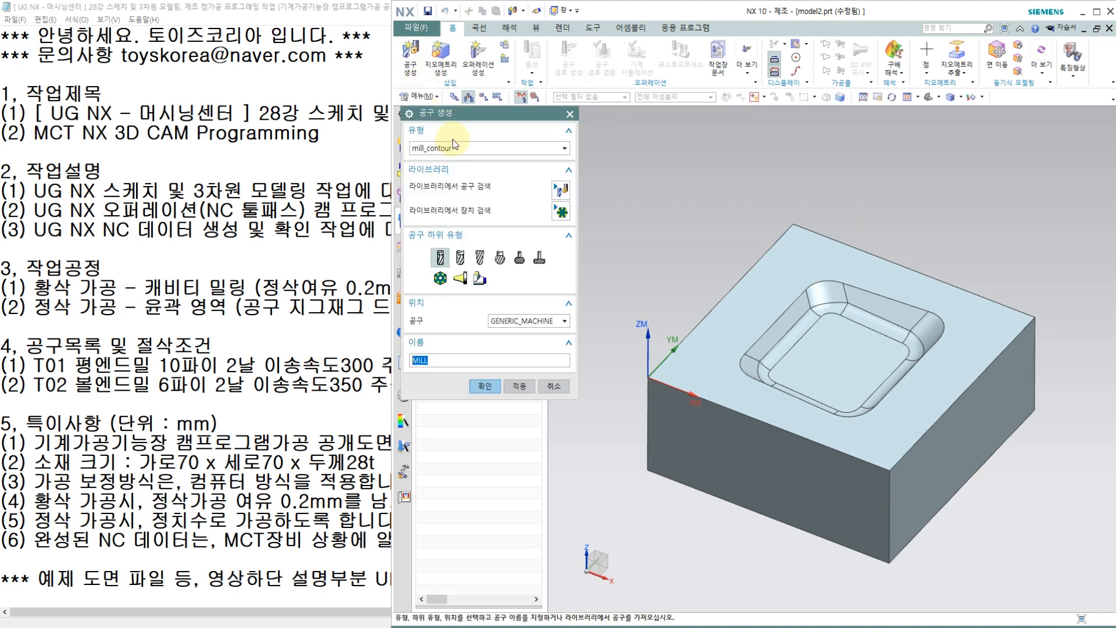
left_click(479, 258)
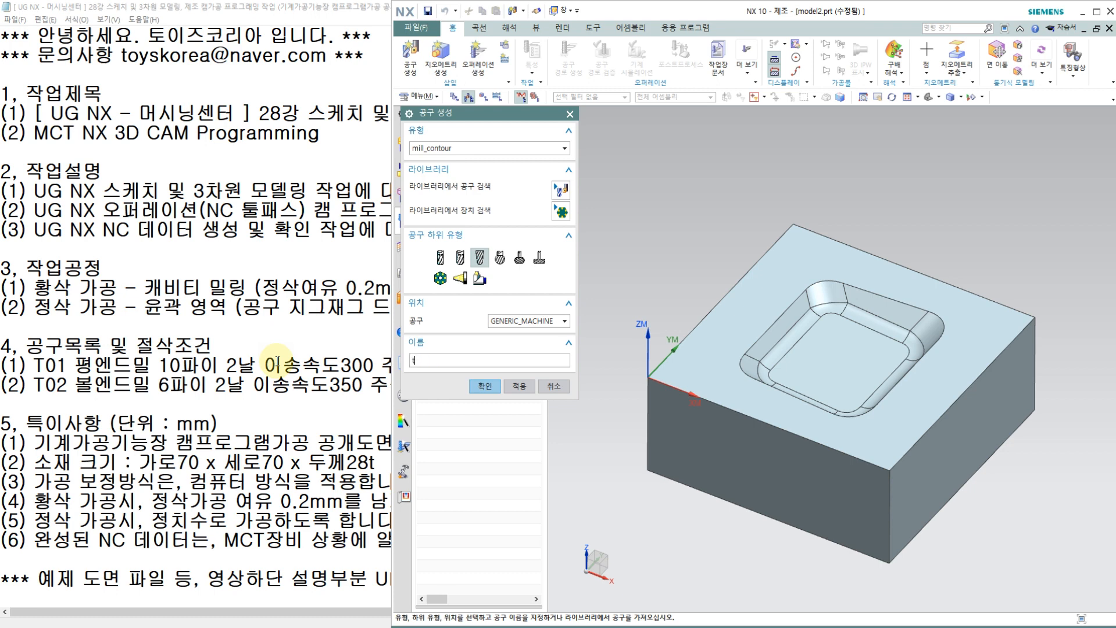
left_click(485, 388)
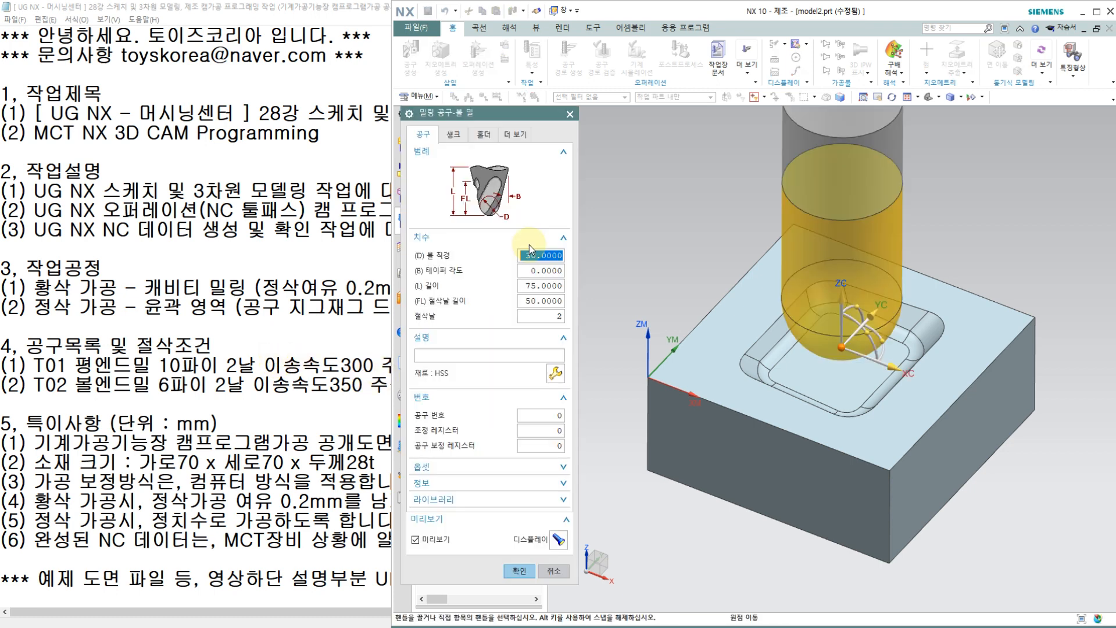
left_click(542, 413)
type("2")
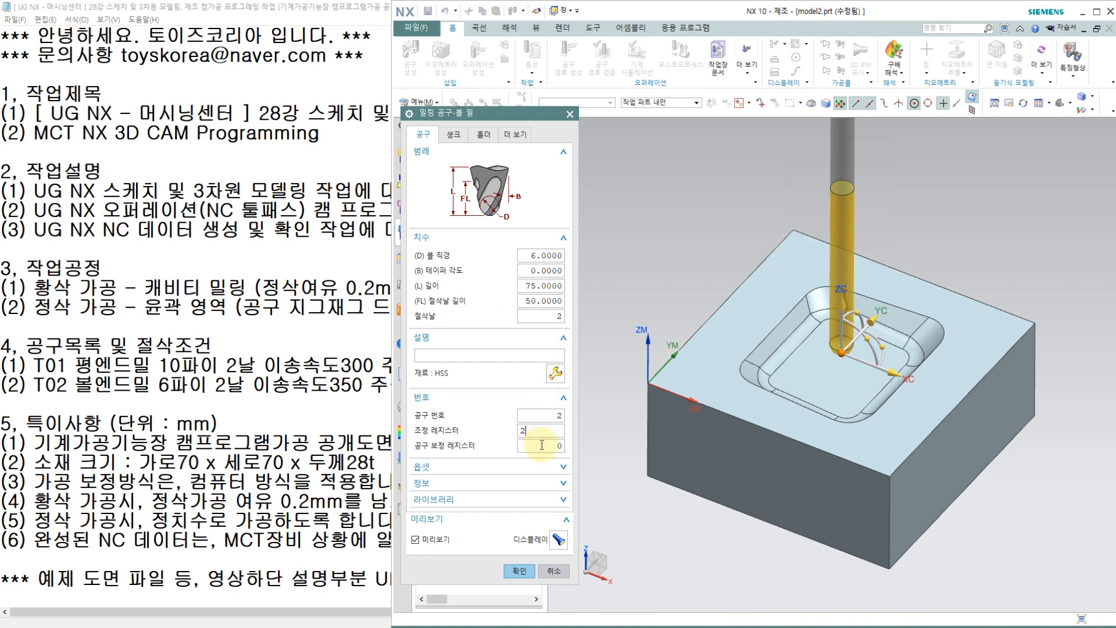
left_click(519, 571)
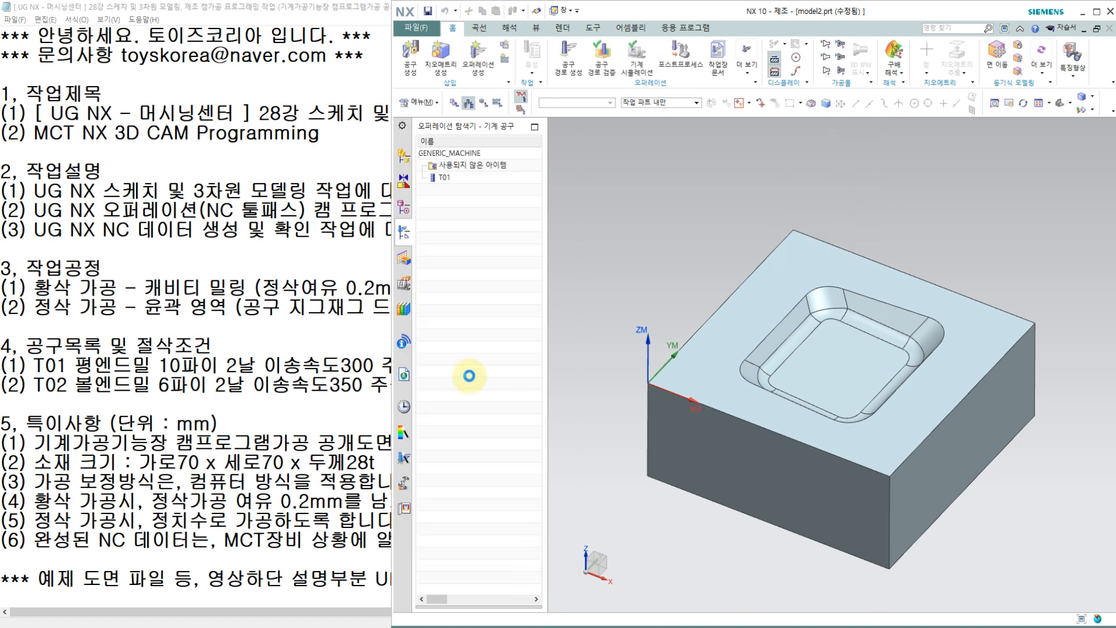
Step: Preview tools T01 and T02 on the part, and switch the operation navigator to the program order view
left_click(447, 167)
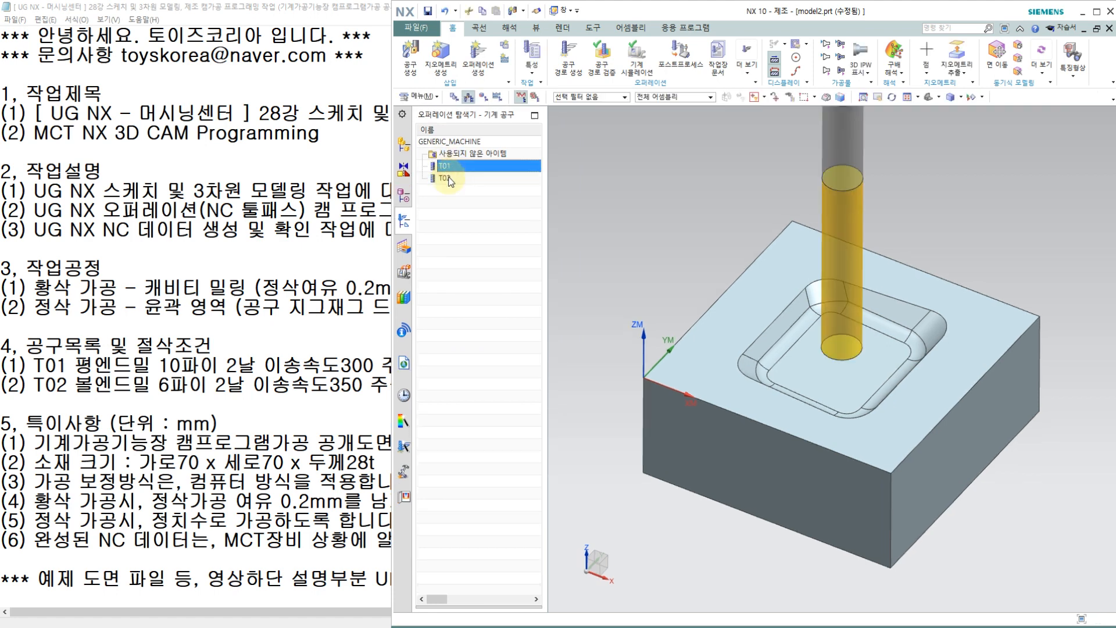
left_click(448, 178)
left_click(450, 167)
left_click(451, 177)
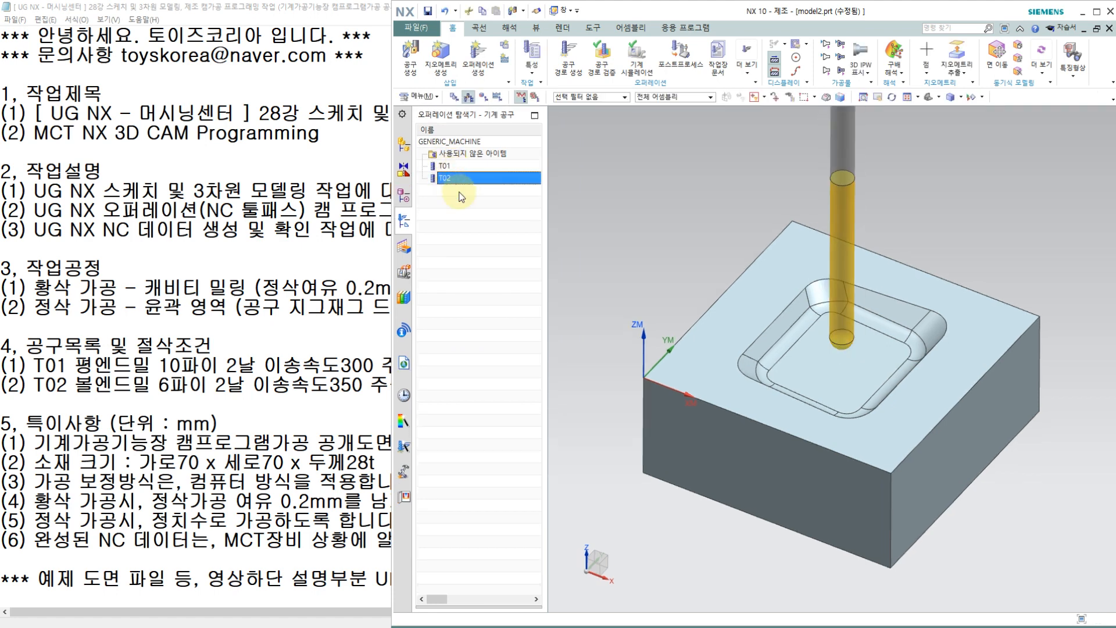
right_click(462, 244)
left_click(491, 253)
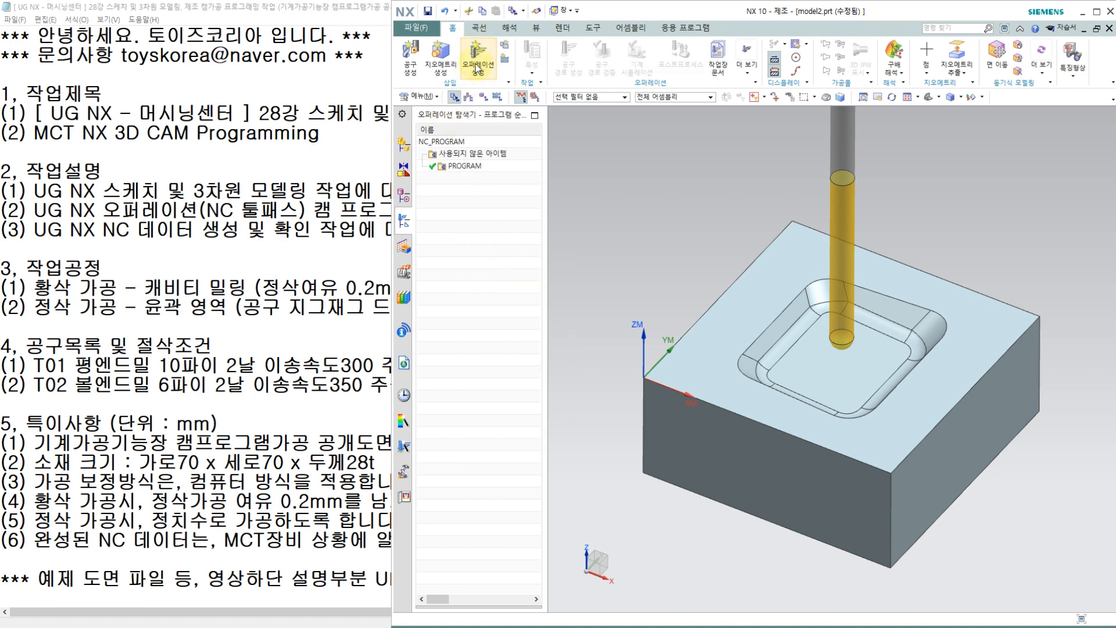
Step: Start a Cavity Mill operation with program PROGRAM, tool T01 and geometry WORKPIECE, and open the choices for its machining method
left_click(484, 80)
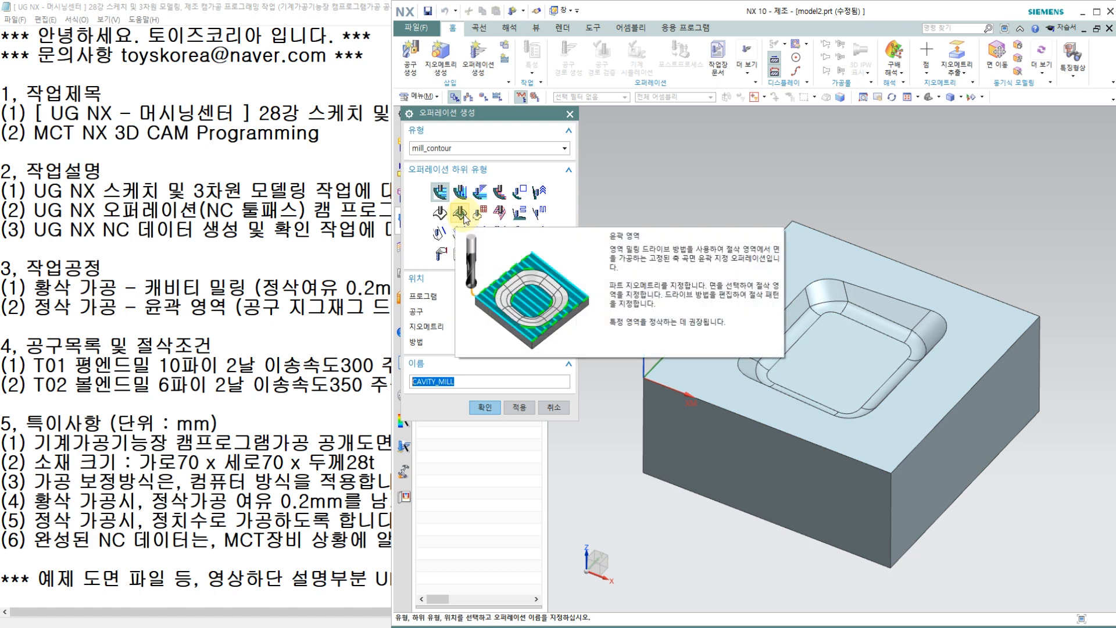
left_click(441, 194)
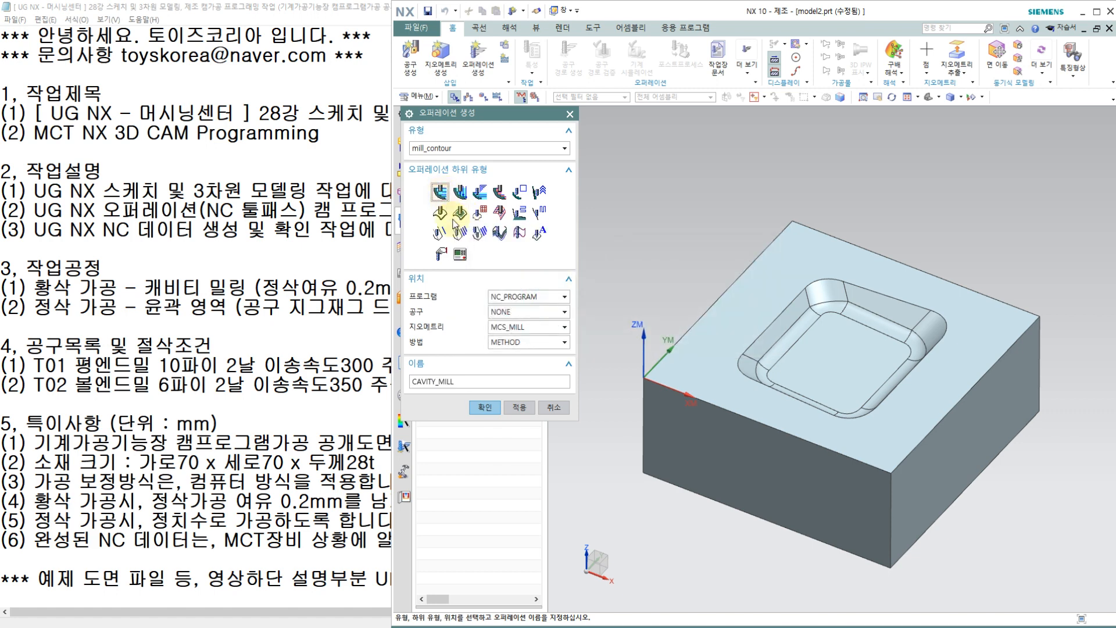
left_click(519, 299)
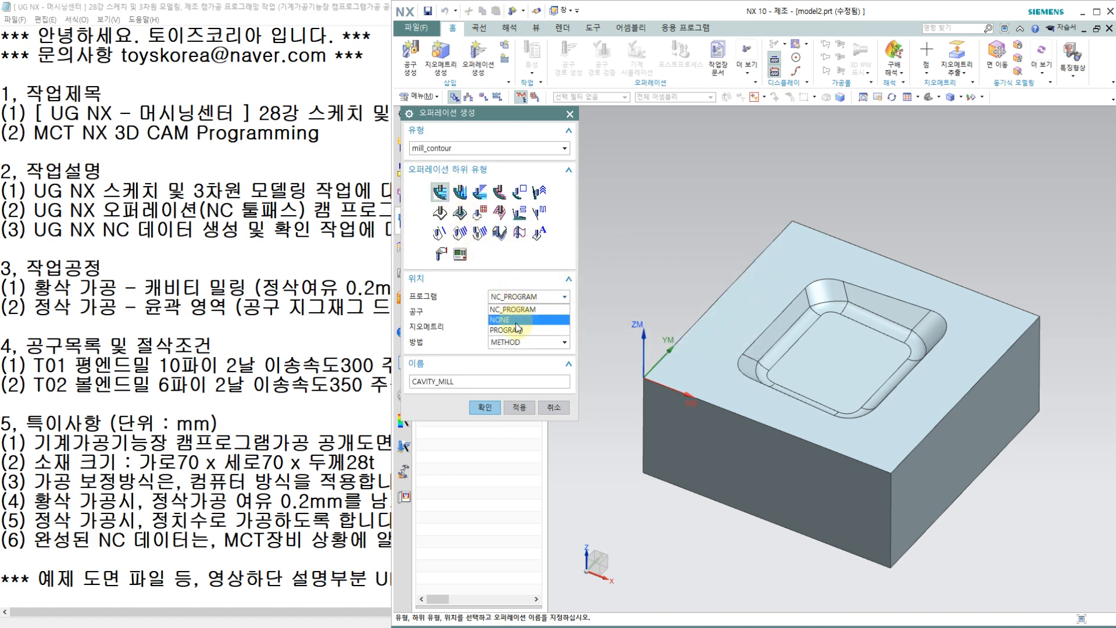
left_click(515, 333)
left_click(515, 313)
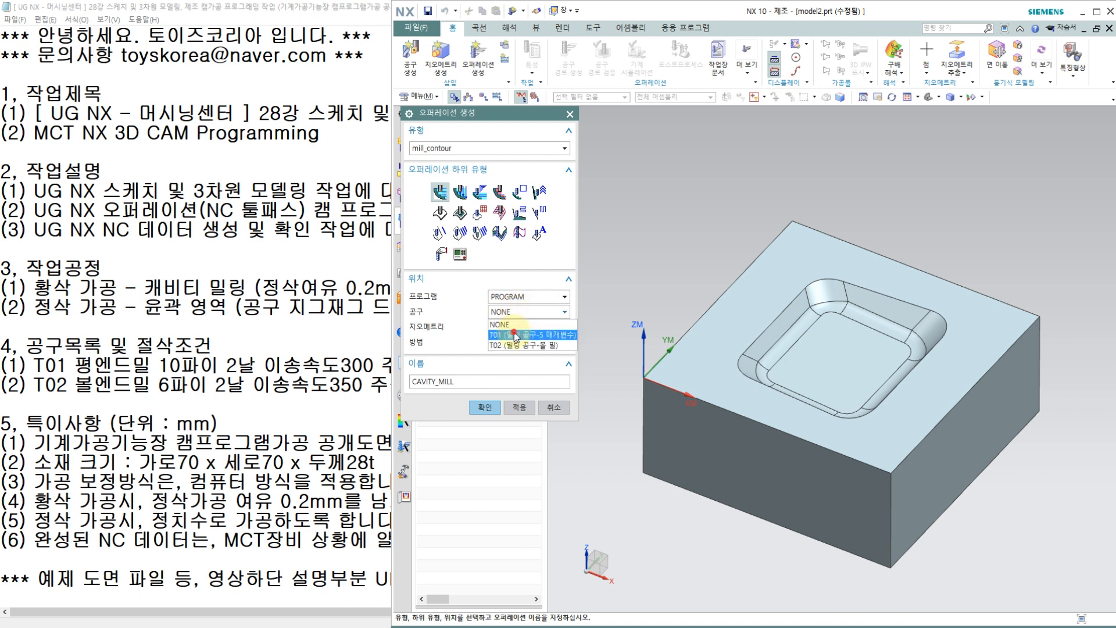
left_click(514, 332)
left_click(511, 328)
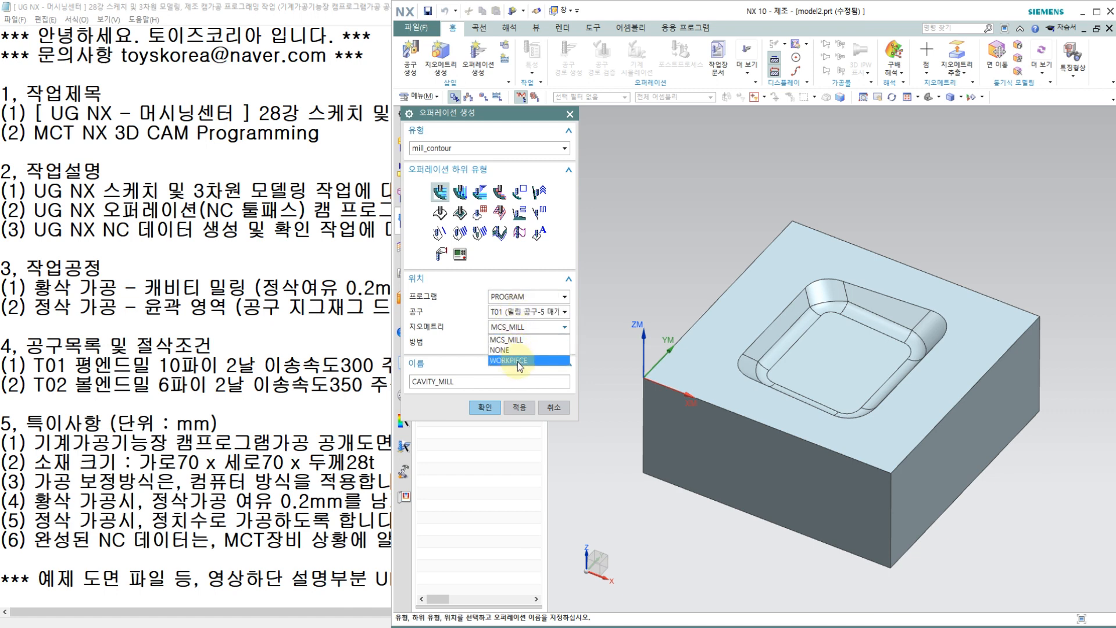
left_click(517, 361)
left_click(515, 343)
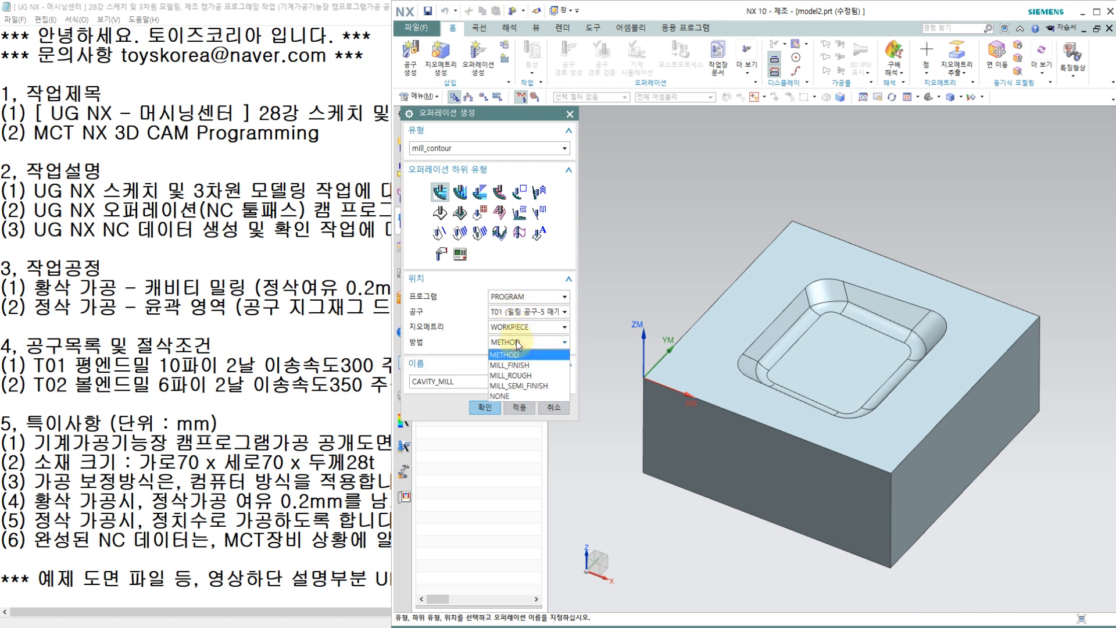
left_click(517, 344)
left_click(517, 344)
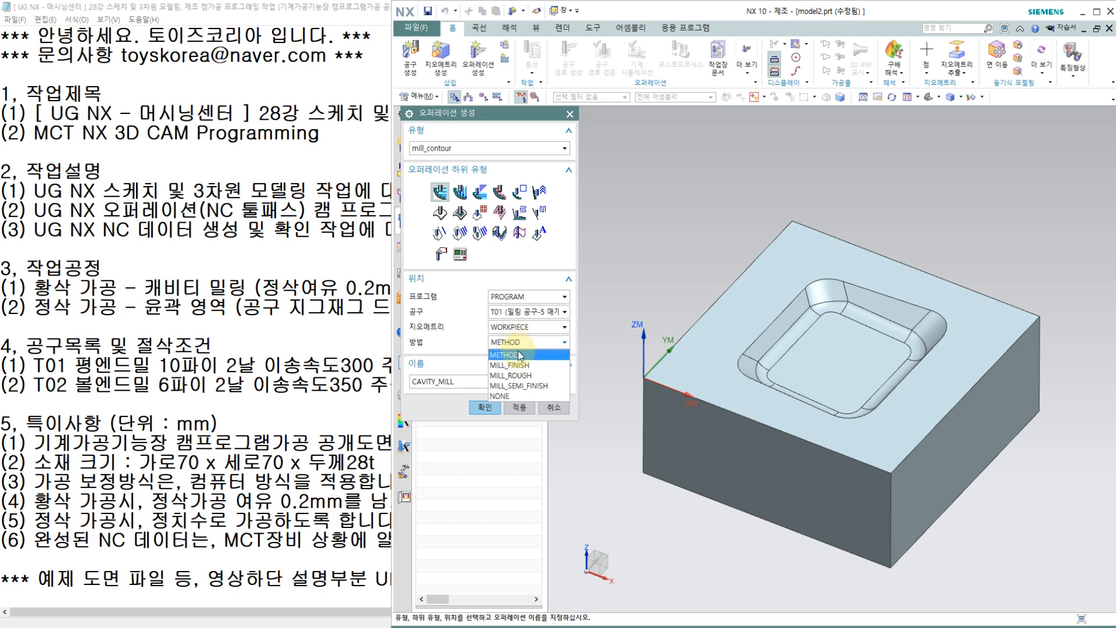
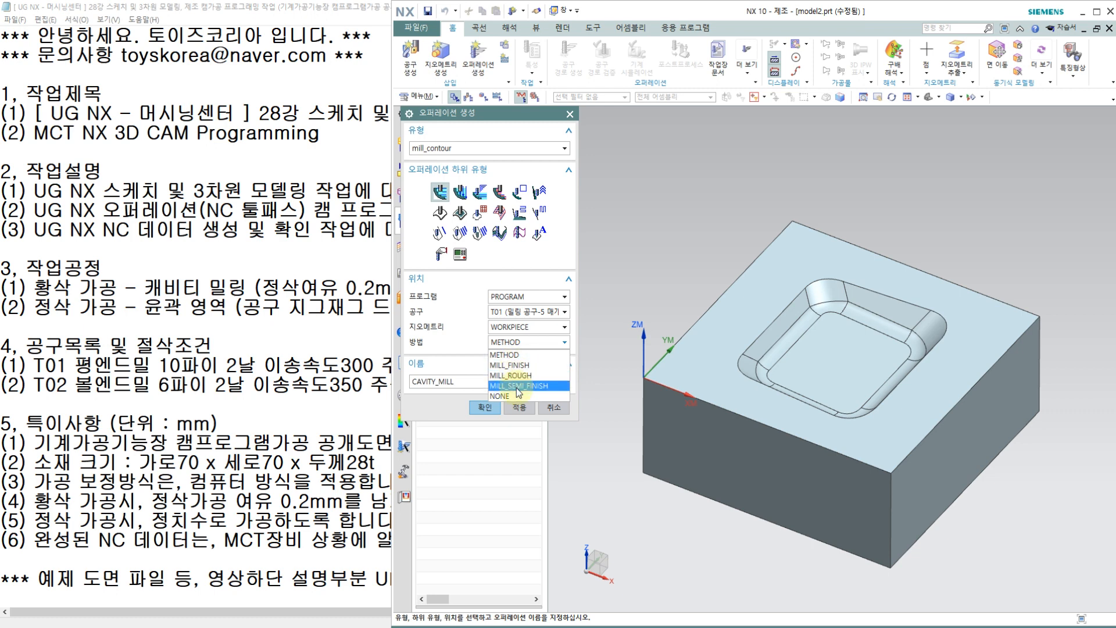
Step: Set the Cavity Mill operation's method to METHOD, name it 황삭가공, and create it
left_click(514, 355)
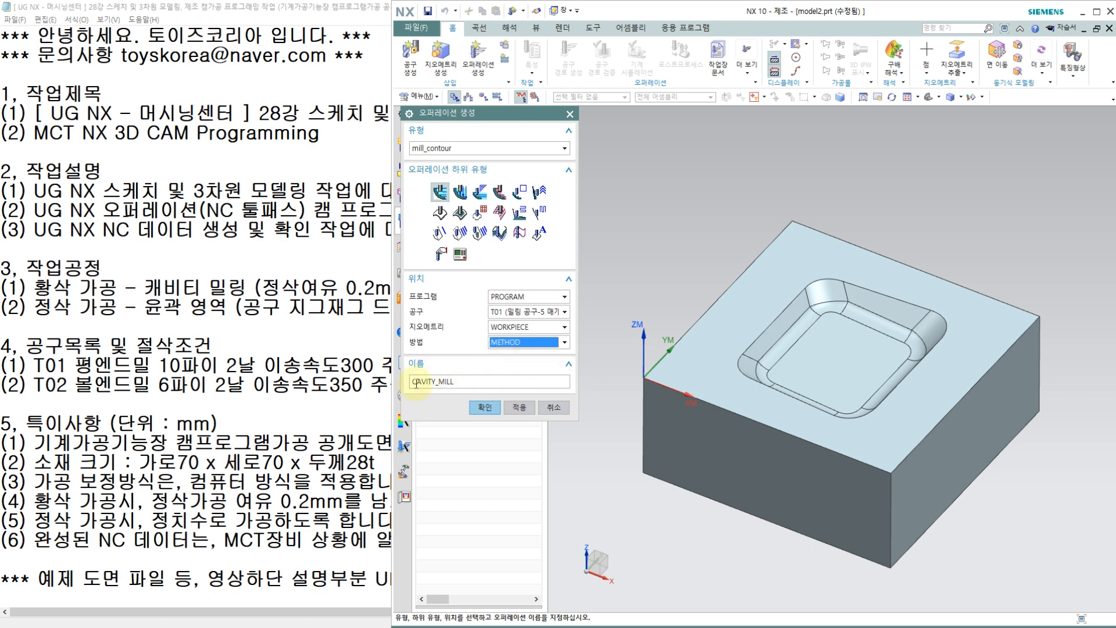
double_click(467, 381)
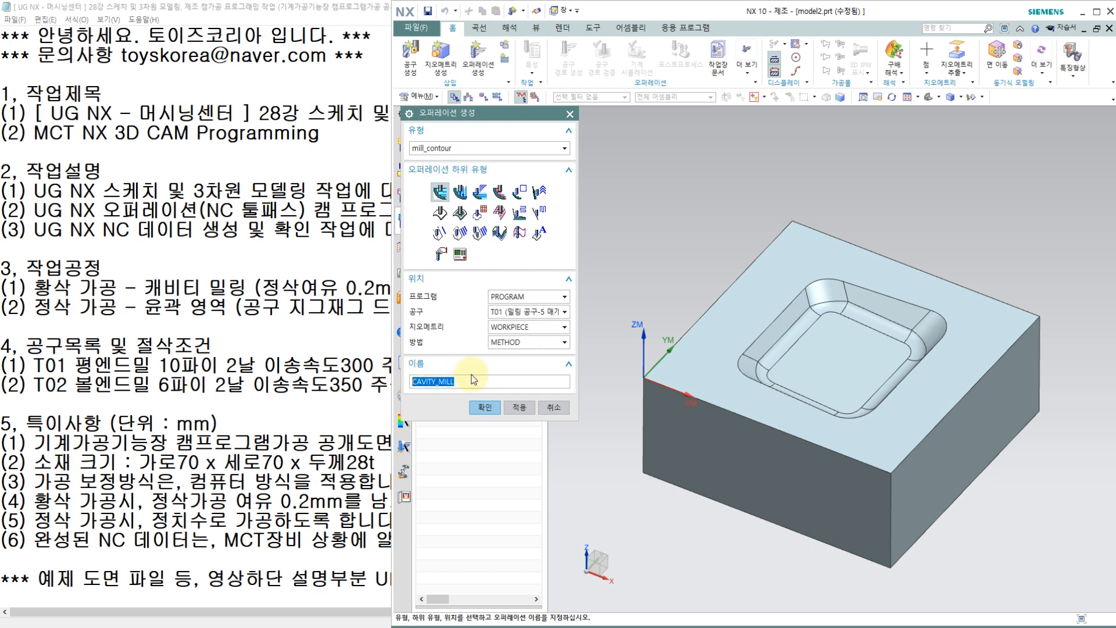
type("g")
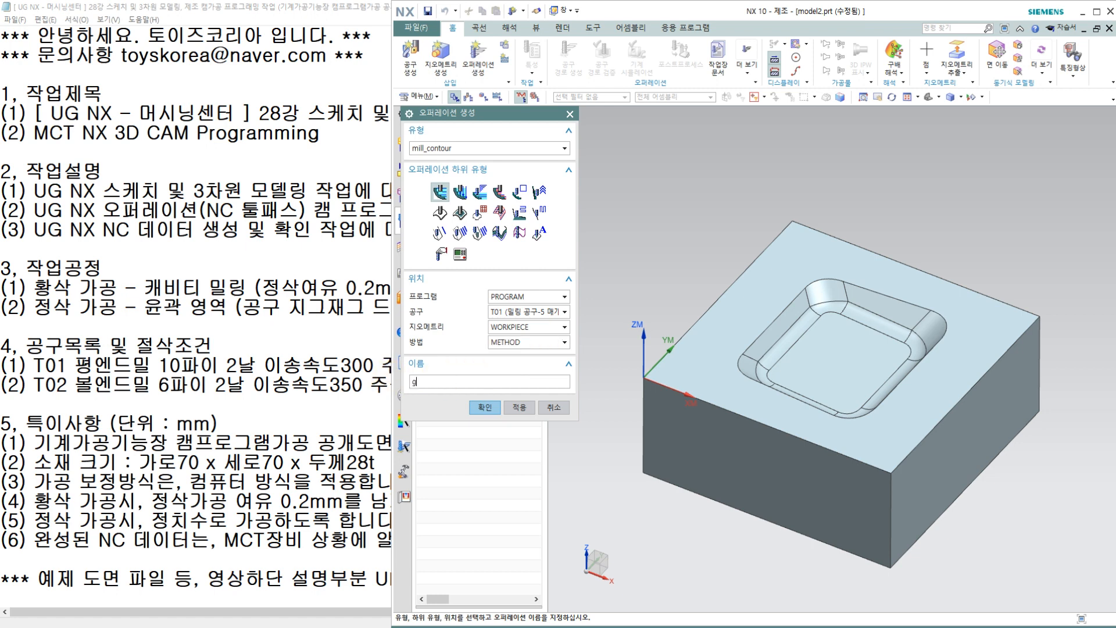
type("hkdtkrrkrh")
left_click(484, 408)
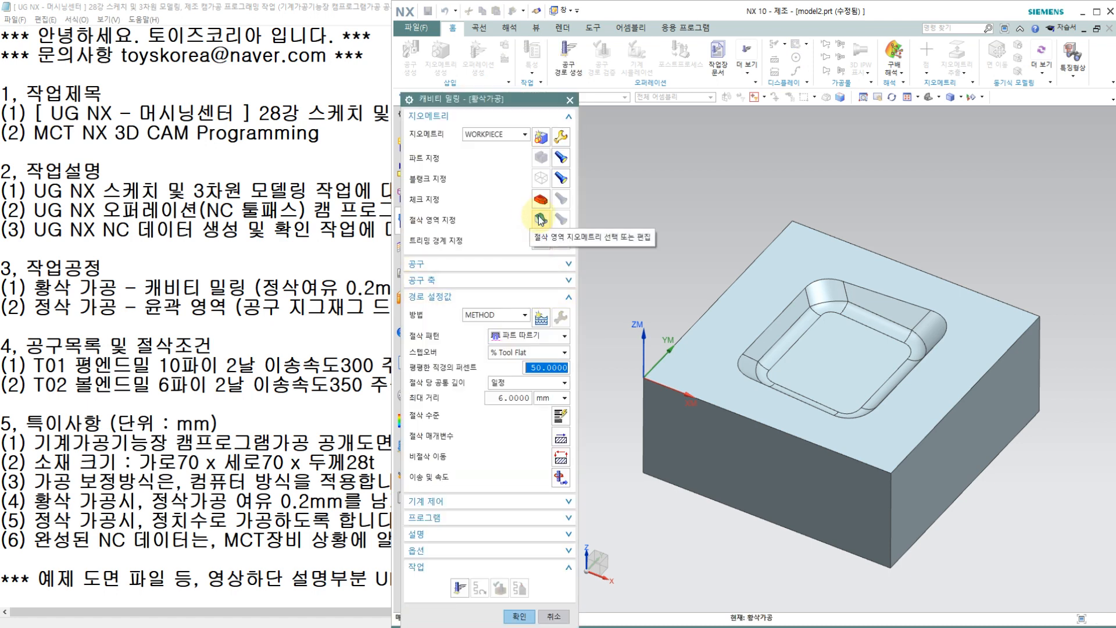
Step: Specify all the faces of the pocket as the cut area of the roughing operation
left_click(540, 220)
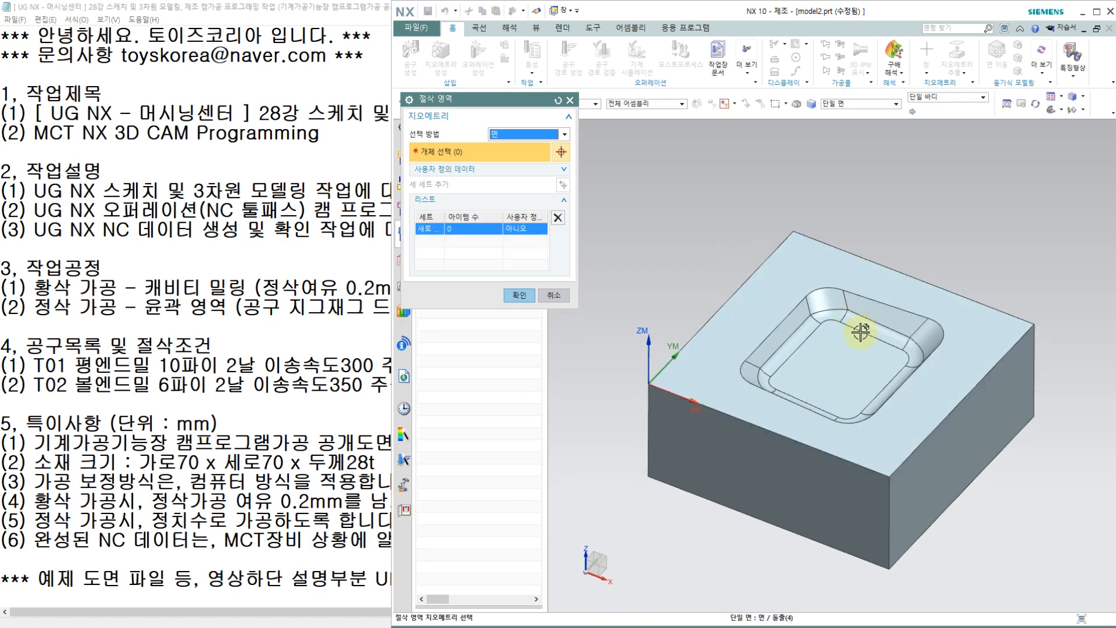
left_click(718, 200)
left_click_drag(778, 272, 960, 454)
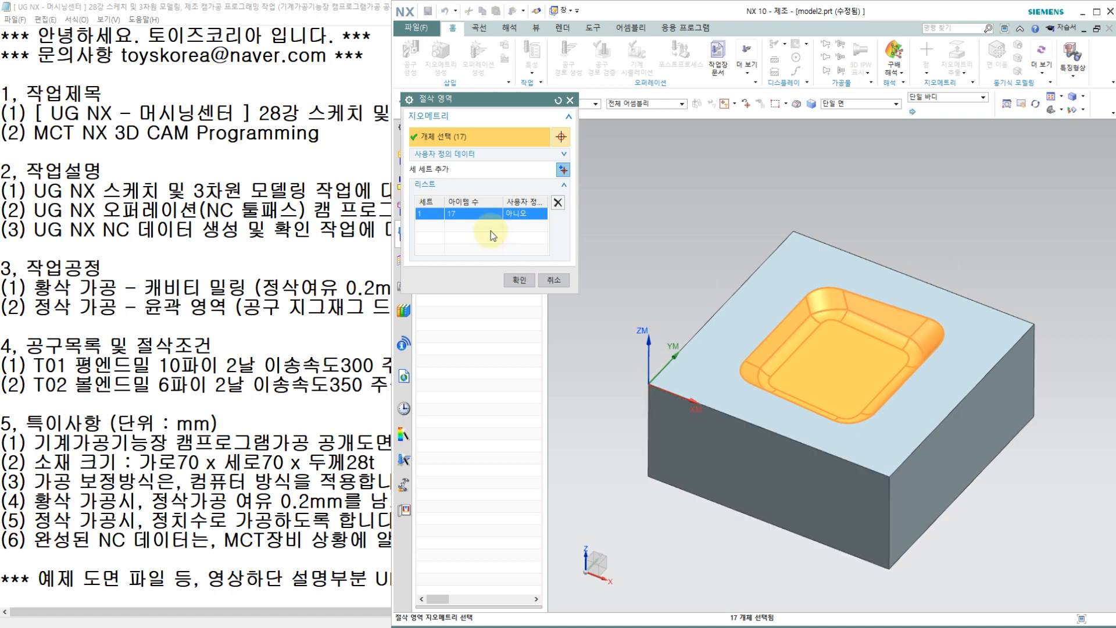
left_click(519, 280)
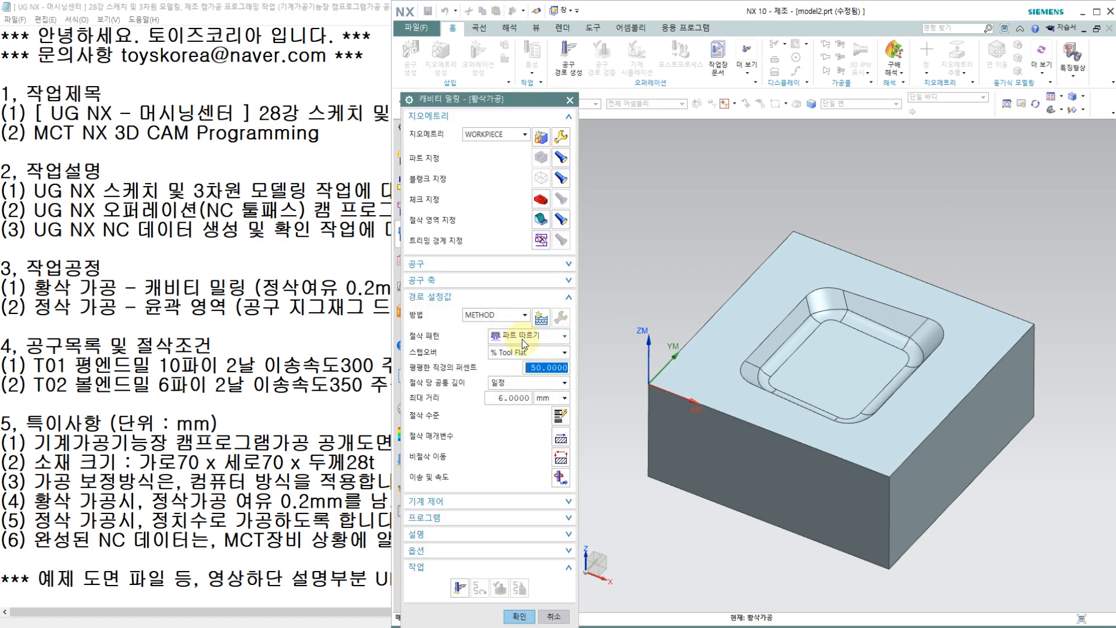
Step: Choose the Follow Part (파트 따르기) cut pattern and a Constant (일정) stepover for the roughing operation
left_click(522, 337)
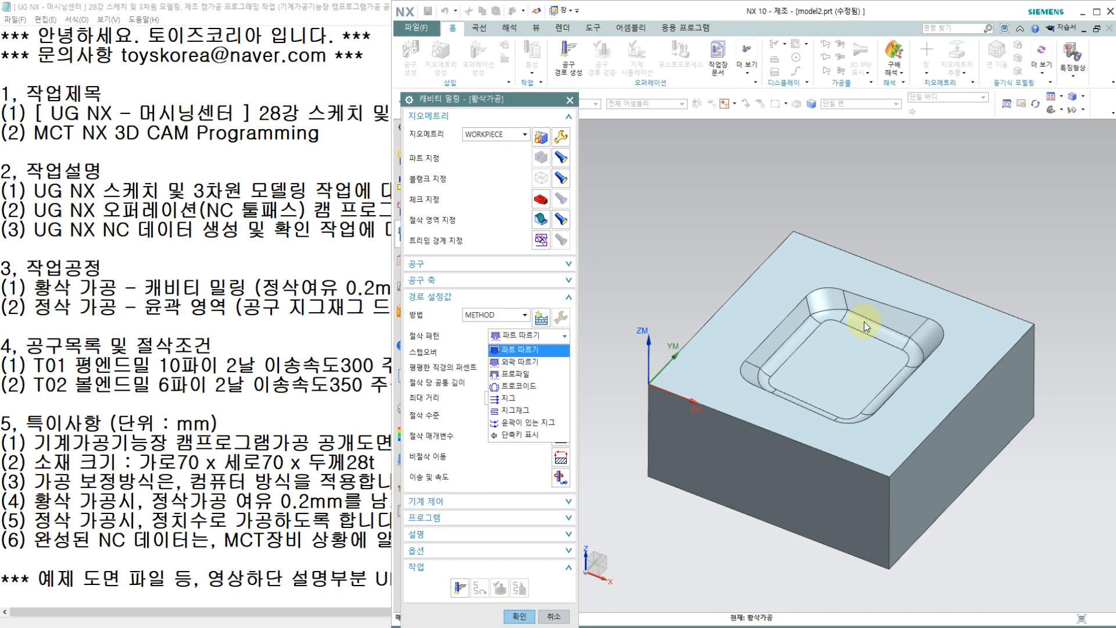
left_click(530, 352)
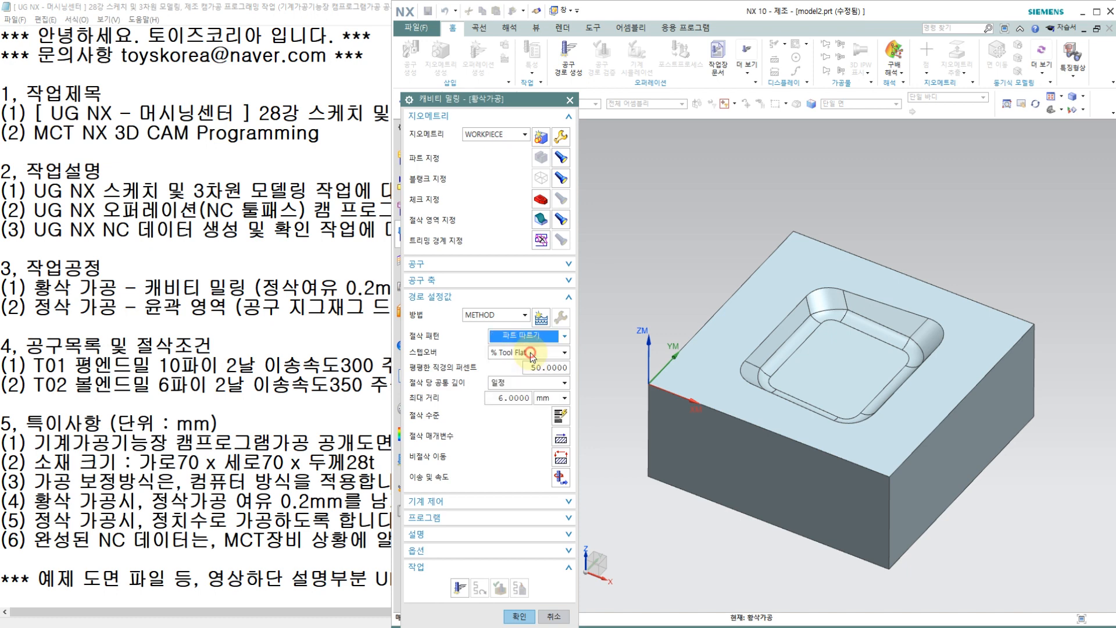
left_click(520, 353)
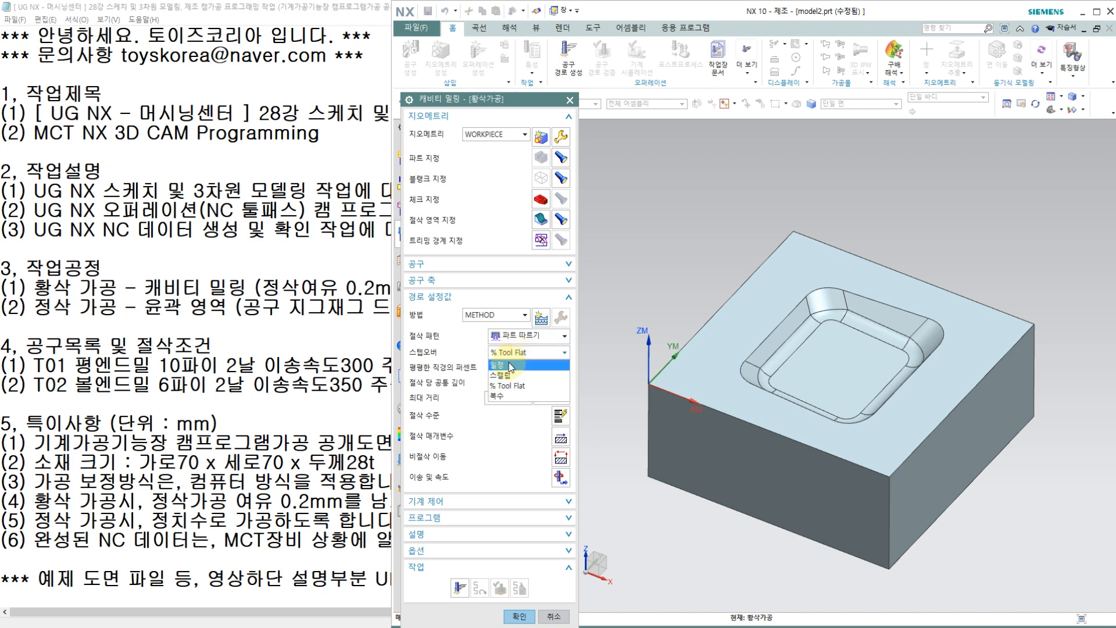
left_click(511, 363)
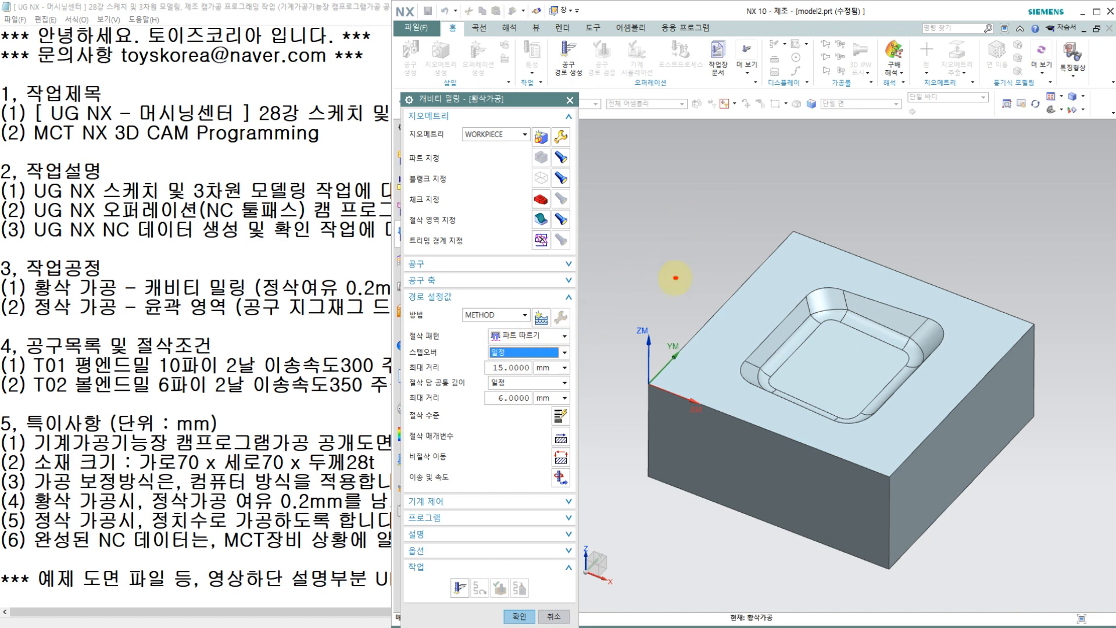
mouse_move(676, 278)
left_mouse_down()
mouse_move(697, 262)
mouse_move(677, 270)
left_mouse_up()
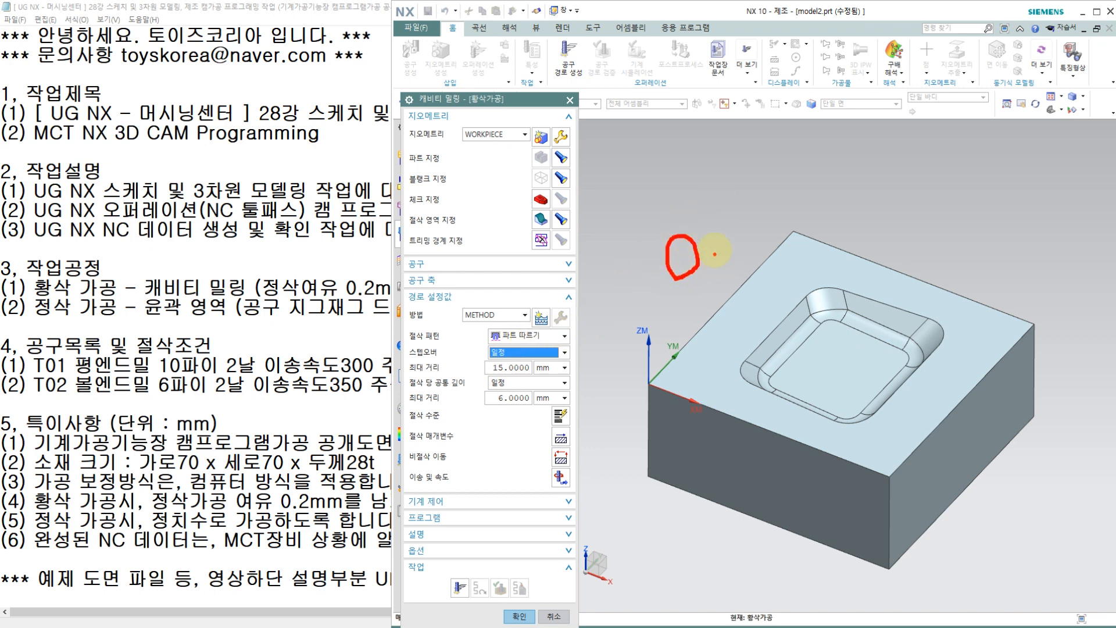
mouse_move(683, 251)
left_mouse_down()
mouse_move(718, 272)
mouse_move(751, 260)
mouse_move(740, 276)
mouse_move(709, 267)
left_mouse_up()
left_click(724, 250)
left_click_drag(715, 227, 701, 241)
mouse_move(699, 223)
left_mouse_down()
mouse_move(711, 235)
mouse_move(718, 215)
mouse_move(703, 216)
left_mouse_up()
mouse_move(511, 378)
left_mouse_down()
mouse_move(481, 367)
mouse_move(531, 347)
mouse_move(544, 359)
mouse_move(503, 377)
mouse_move(569, 371)
left_mouse_up()
mouse_move(559, 363)
left_mouse_down()
mouse_move(568, 382)
mouse_move(613, 377)
mouse_move(605, 401)
mouse_move(619, 407)
left_mouse_up()
left_click_drag(628, 383, 669, 383)
left_click_drag(684, 361, 674, 398)
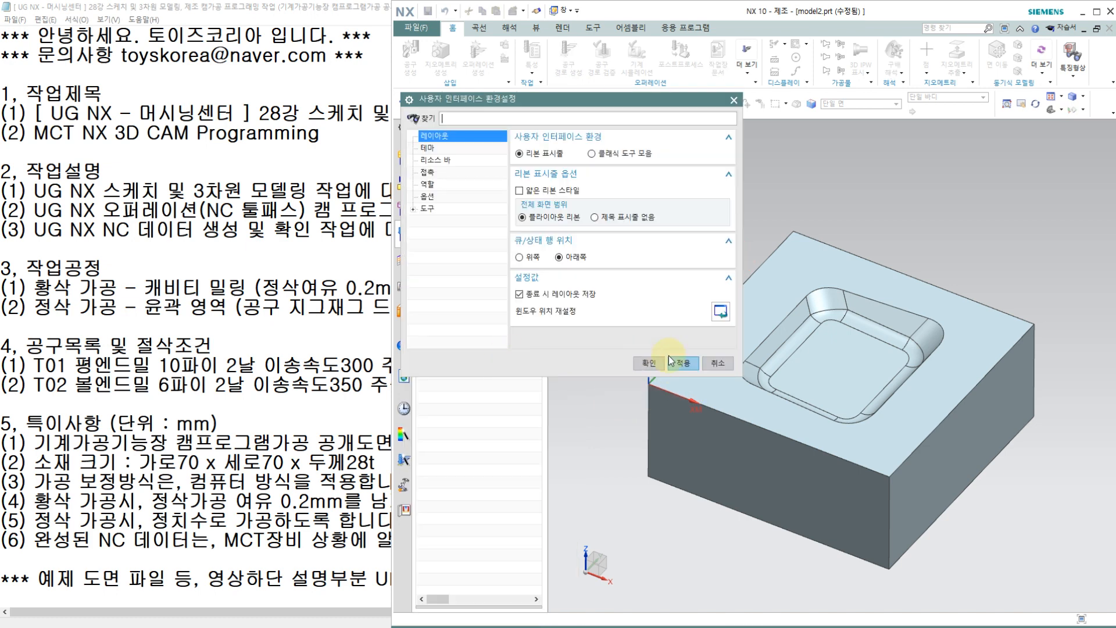
left_click(718, 363)
Step: Set the stepover's maximum distance to 4 mm and the maximum depth per cut to 1 mm
left_click(507, 357)
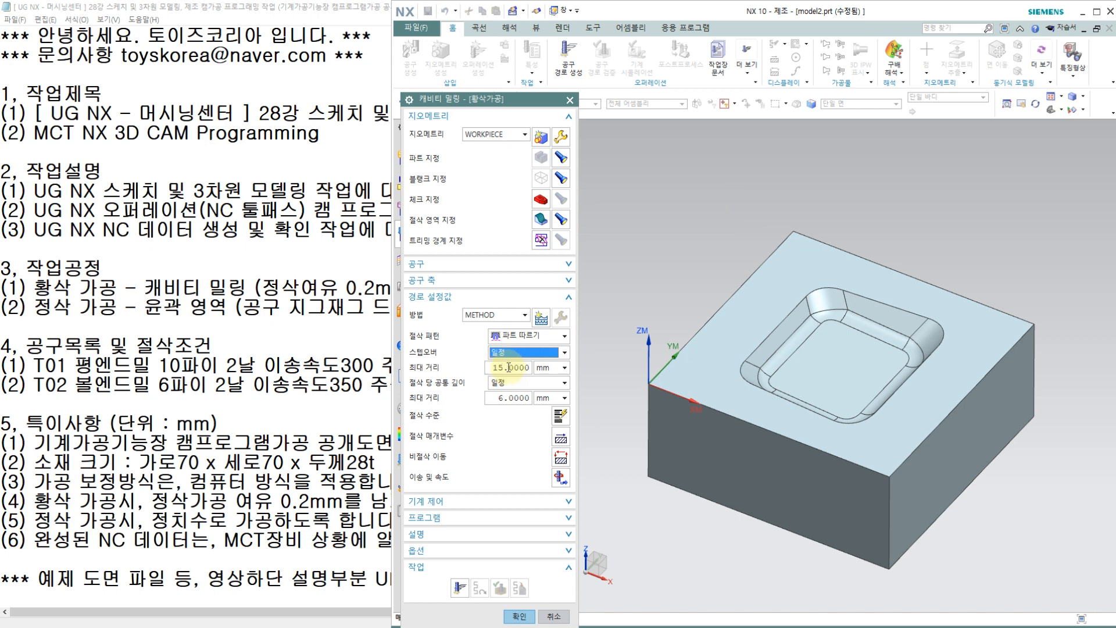
left_click(511, 367)
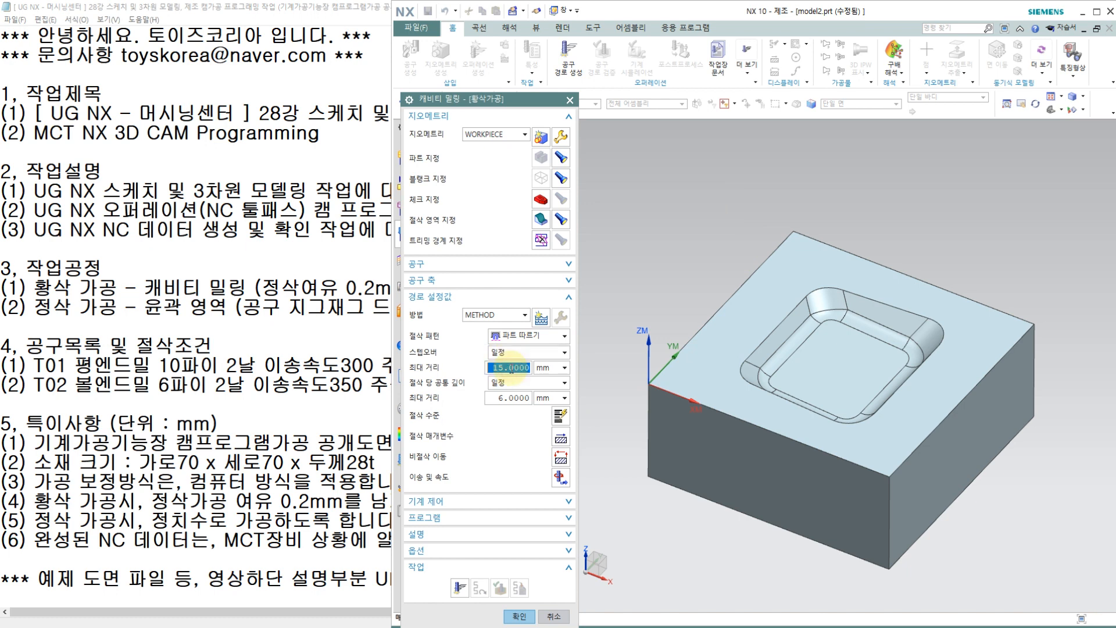
type("4")
left_click(506, 398)
type("1")
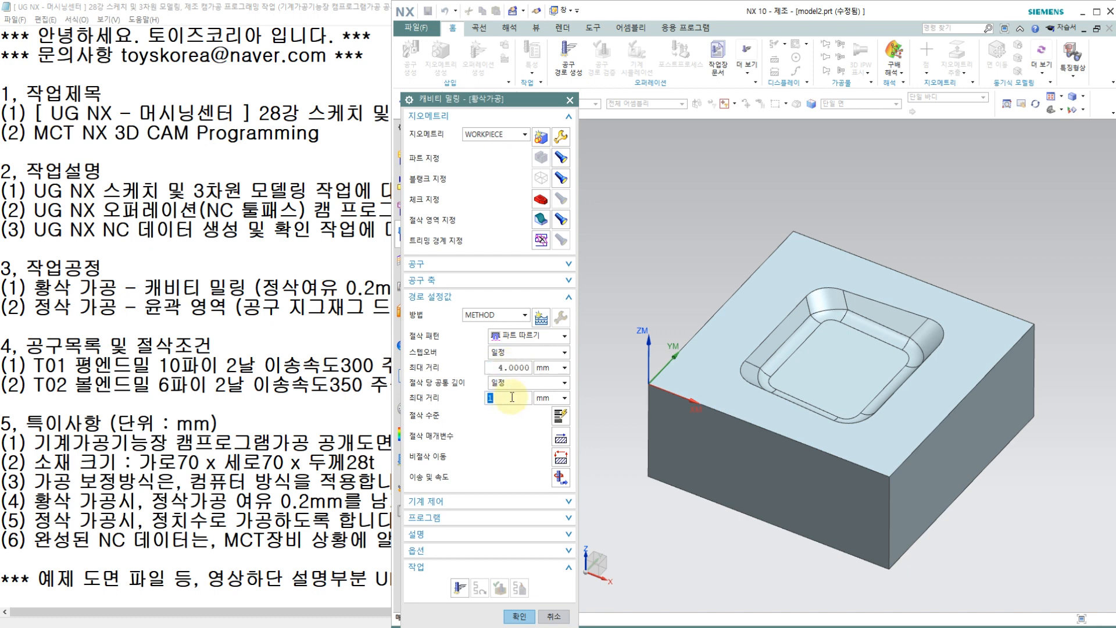
Step: In the cutting parameters, set the cut order to Depth First (깊이를 우선) and the part side stock to 0.2 mm
left_click(559, 434)
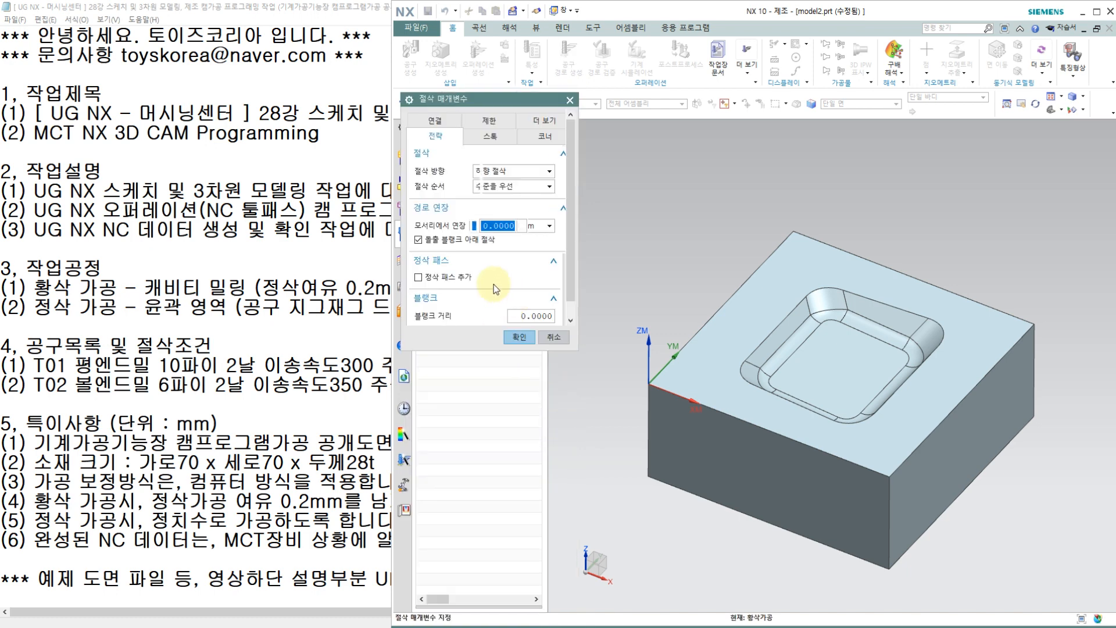
left_click(512, 187)
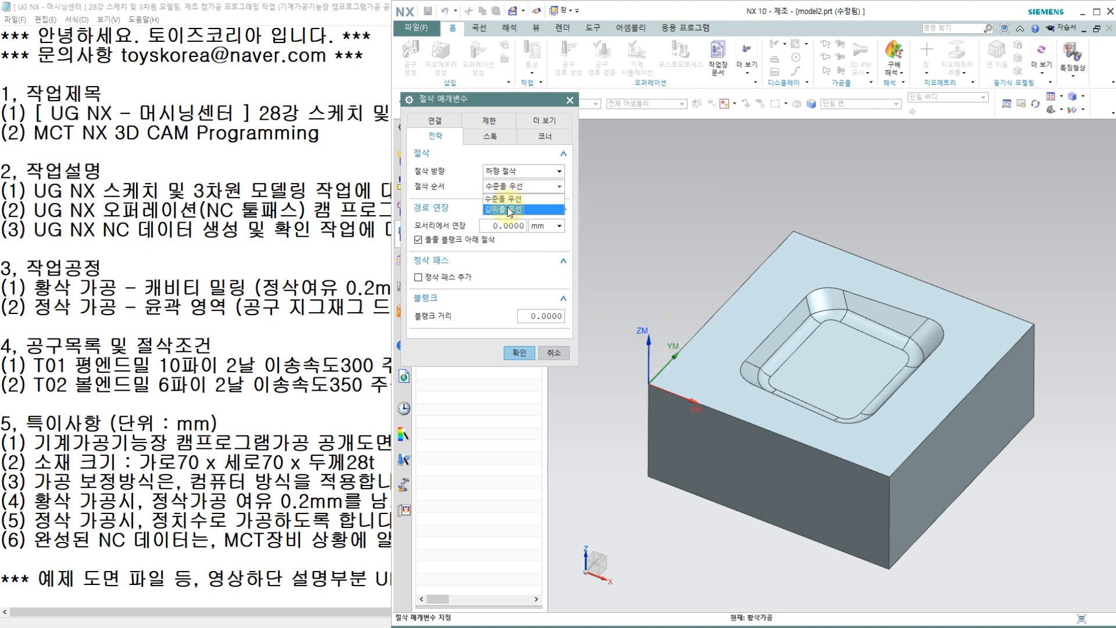
left_click(507, 209)
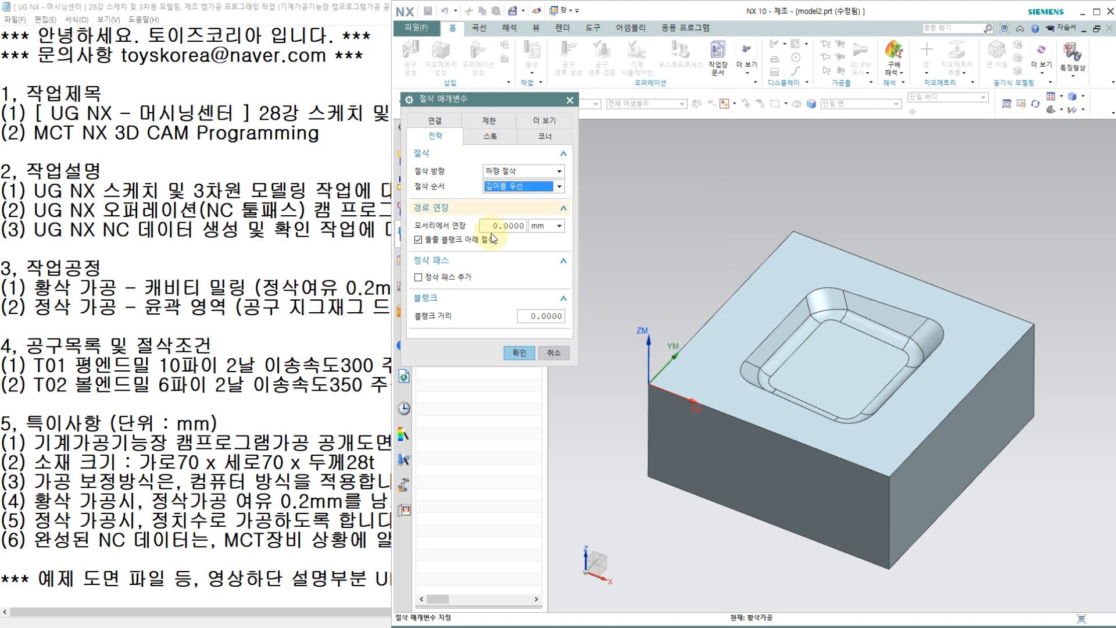
left_click(499, 138)
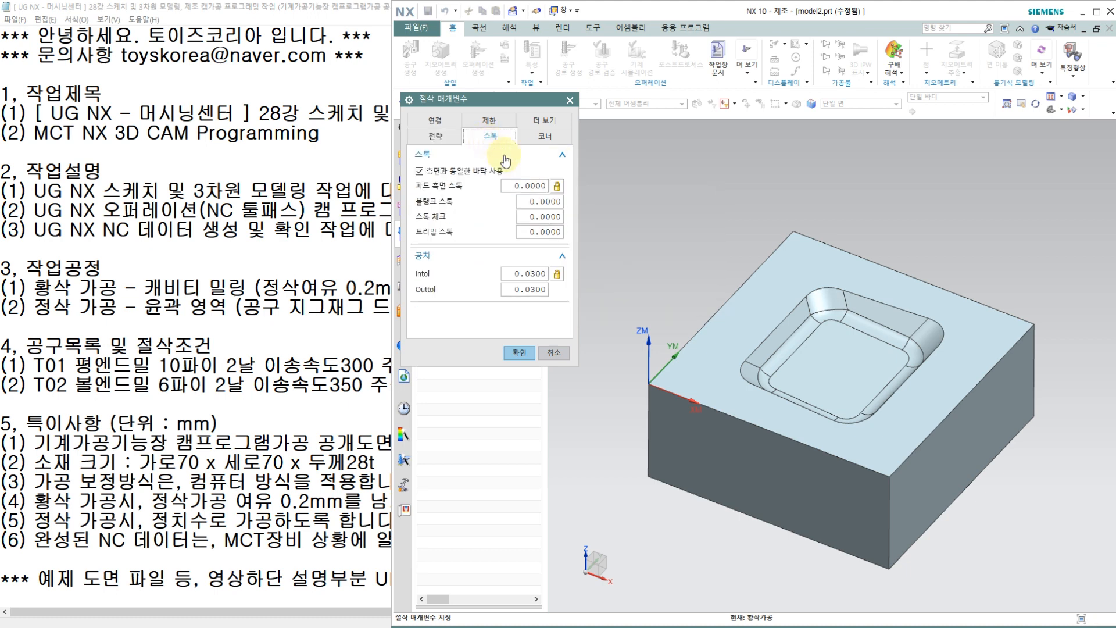
double_click(528, 190)
type("0.2")
key("Return")
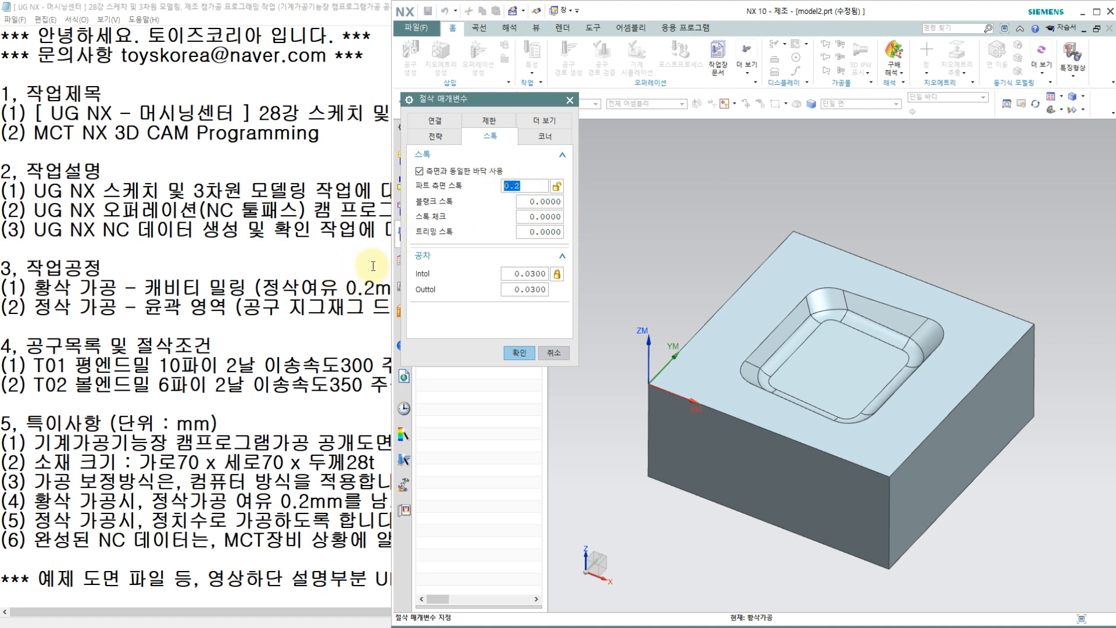
left_click(519, 352)
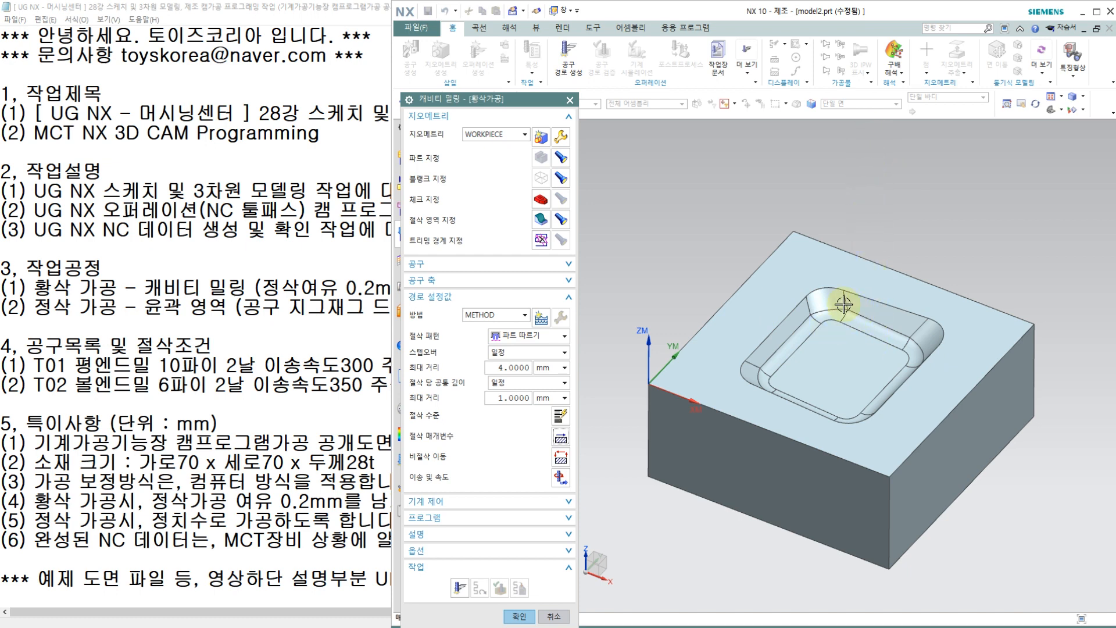
Step: Review the closed-area engage types in the non-cutting moves, keeping Helical (나선), and accept the settings
left_click(562, 454)
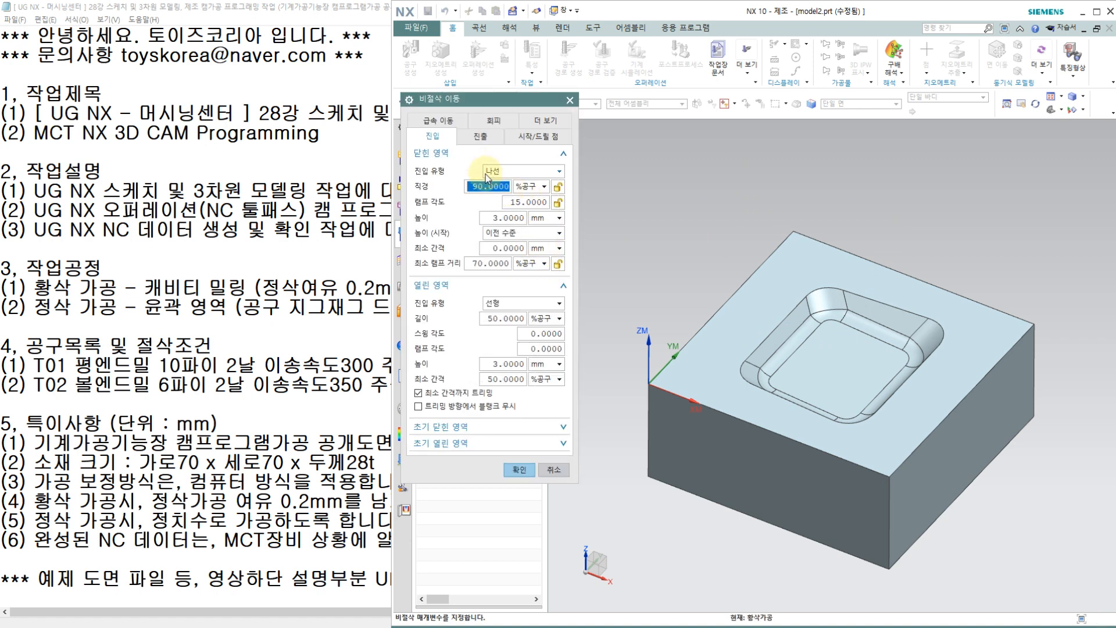
left_click(512, 172)
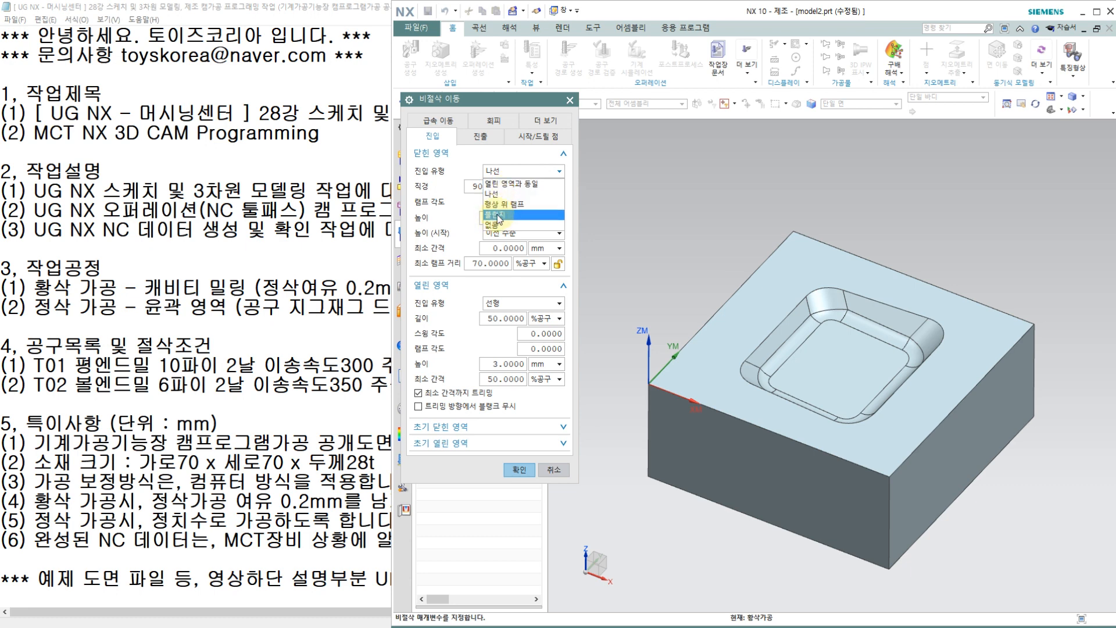
mouse_move(497, 220)
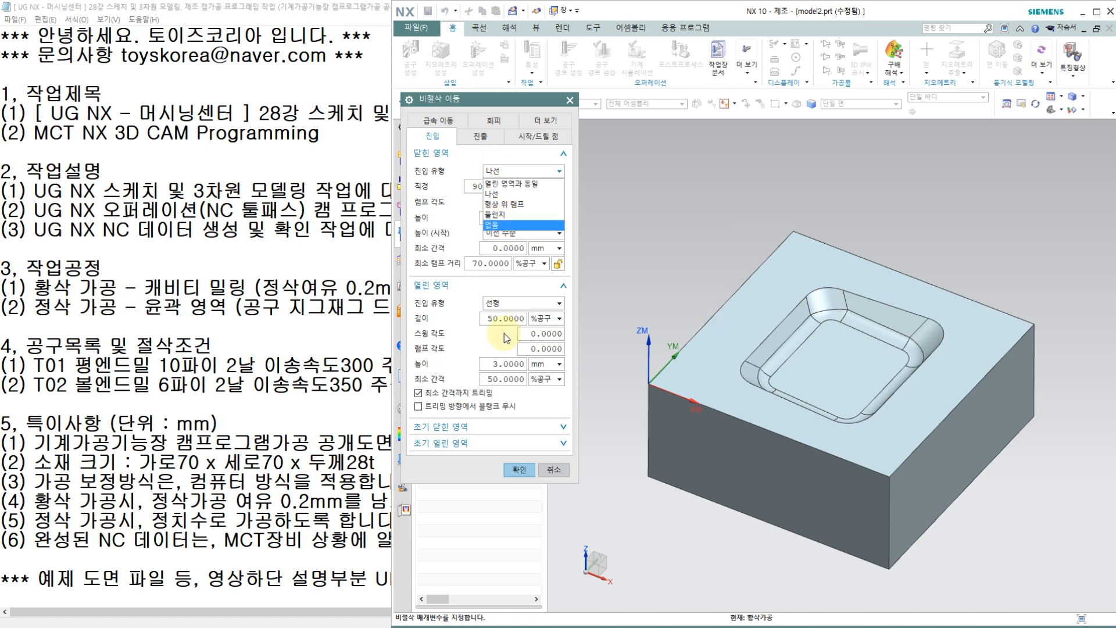
left_click(523, 470)
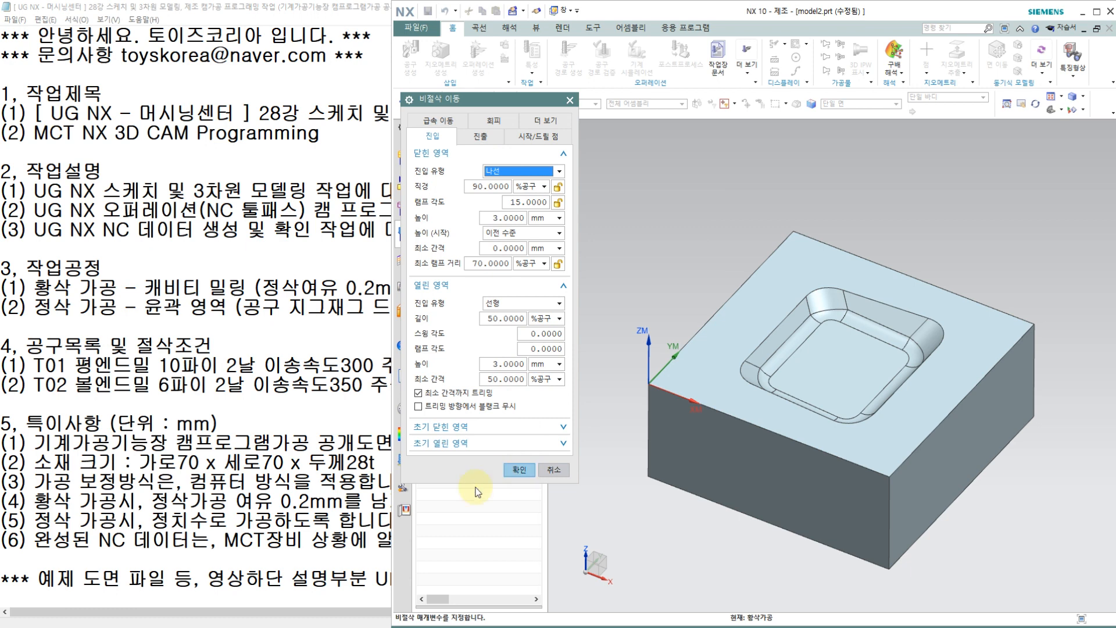
left_click(515, 475)
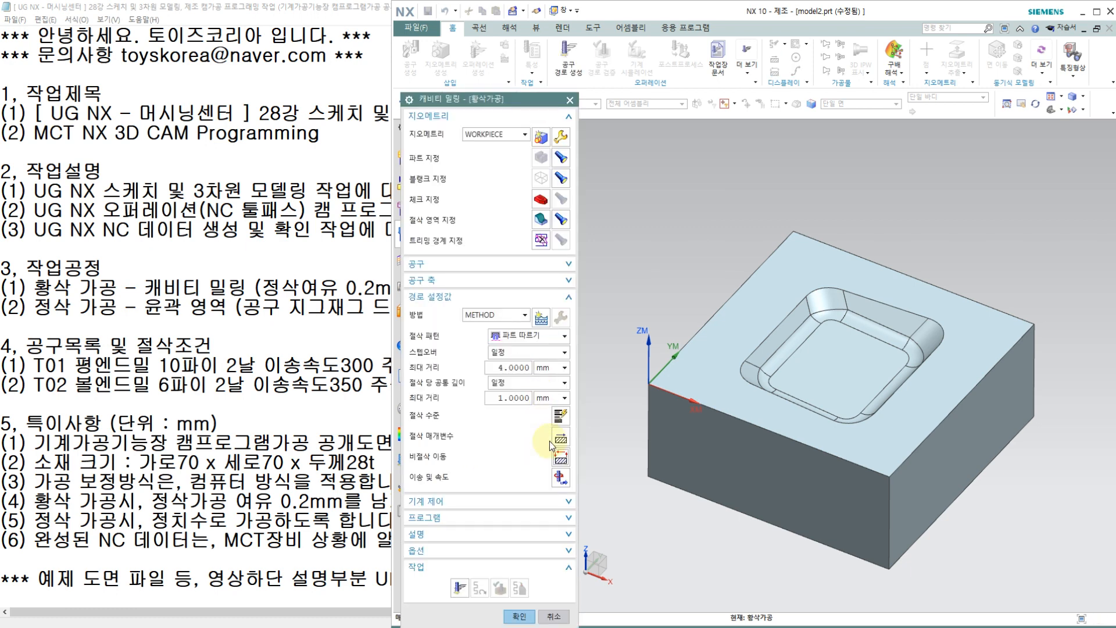
Step: Following the T01 conditions in the work notes, set the spindle speed to 2000 rpm and the cutting feed rate to 300 mmpm
left_click(560, 477)
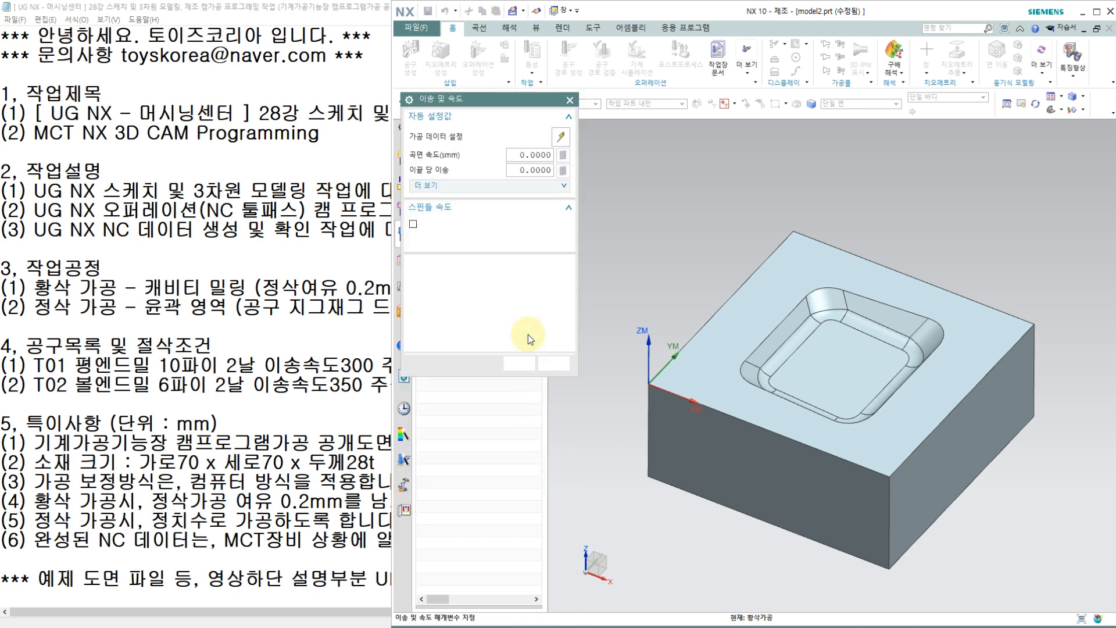
left_click(531, 226)
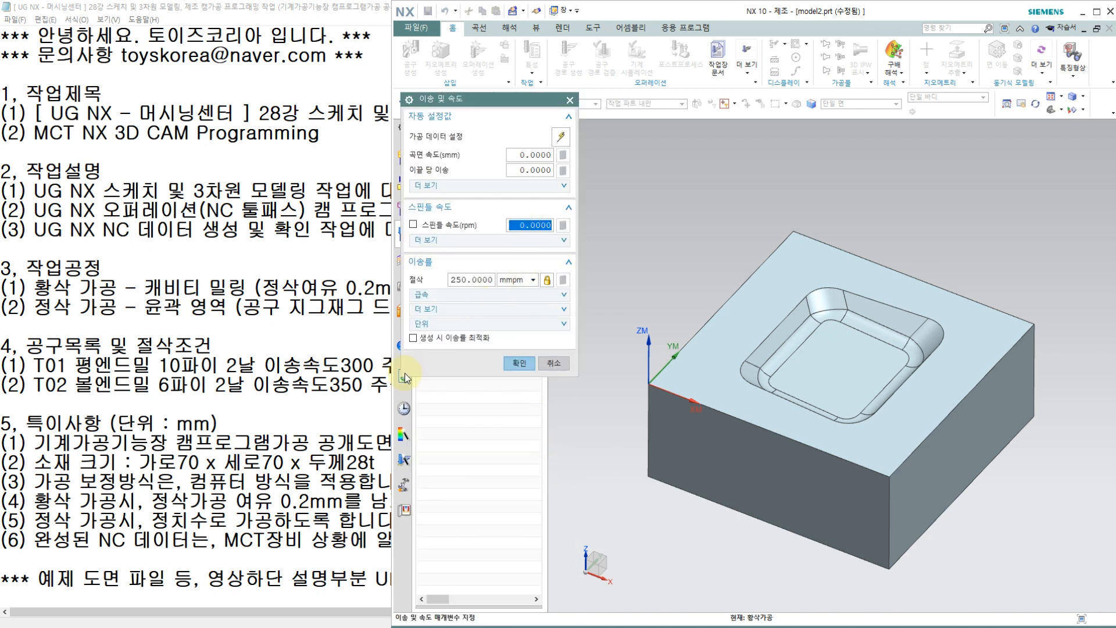
left_click(344, 367)
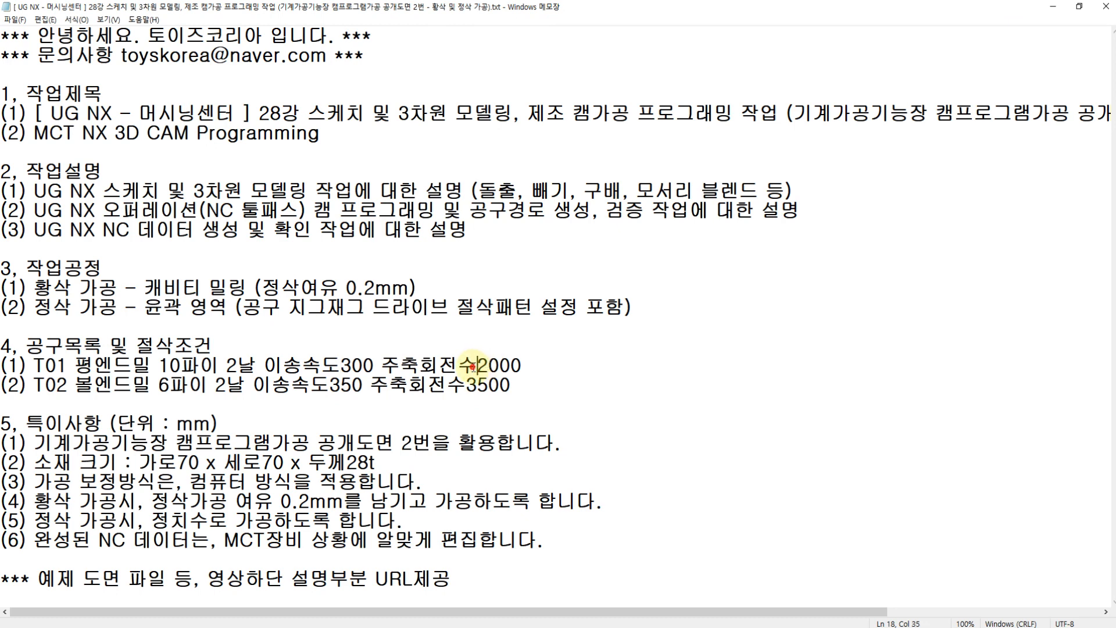
left_click(359, 387)
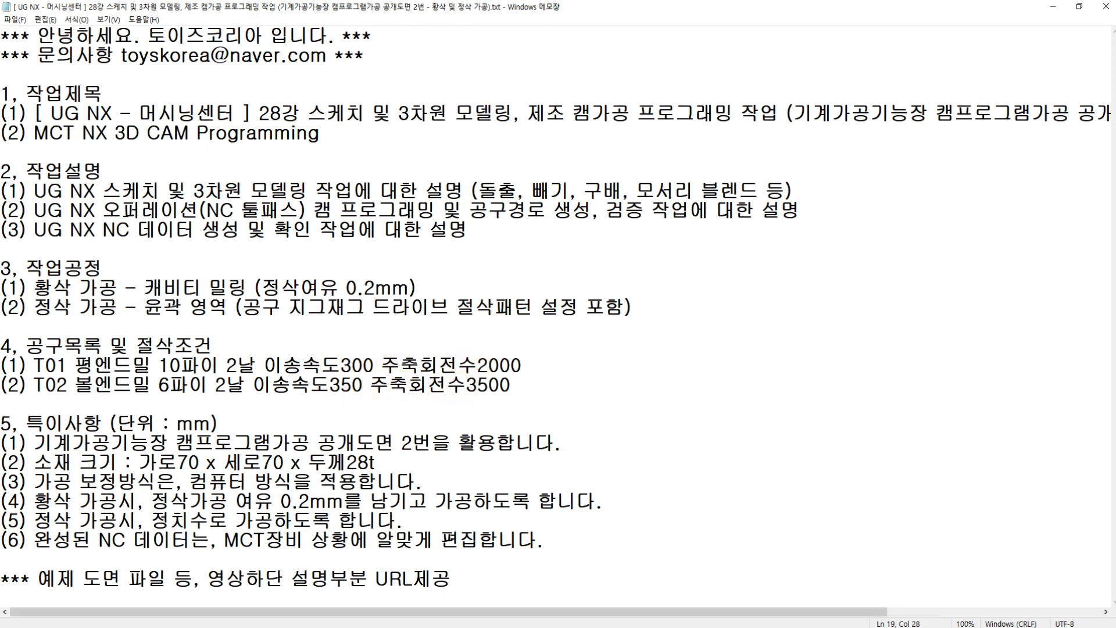
left_click(384, 626)
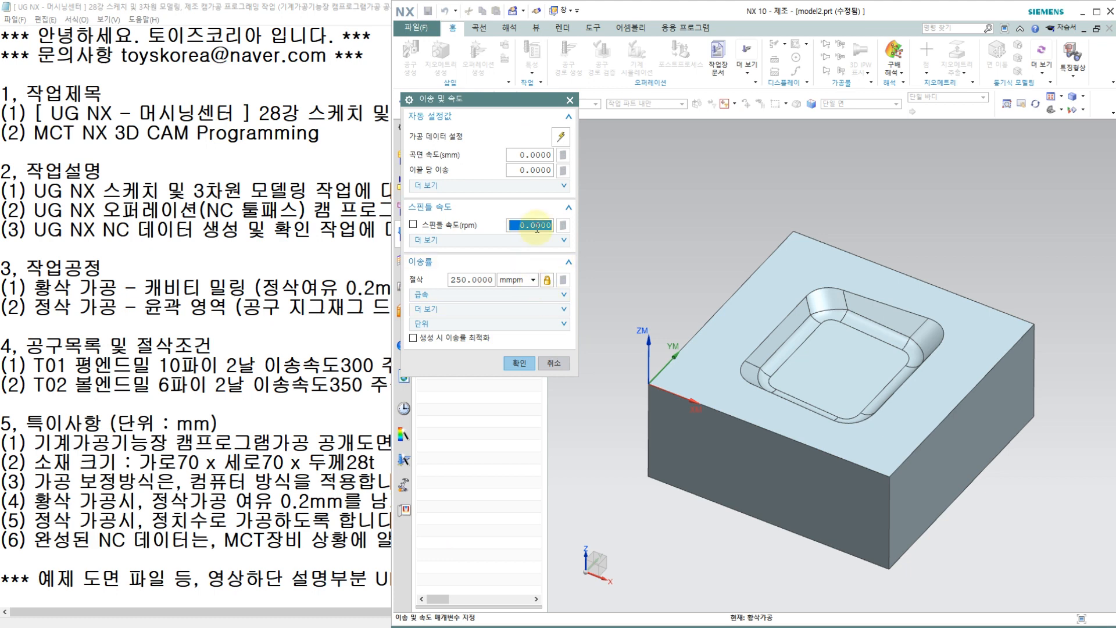
type("2000")
double_click(478, 281)
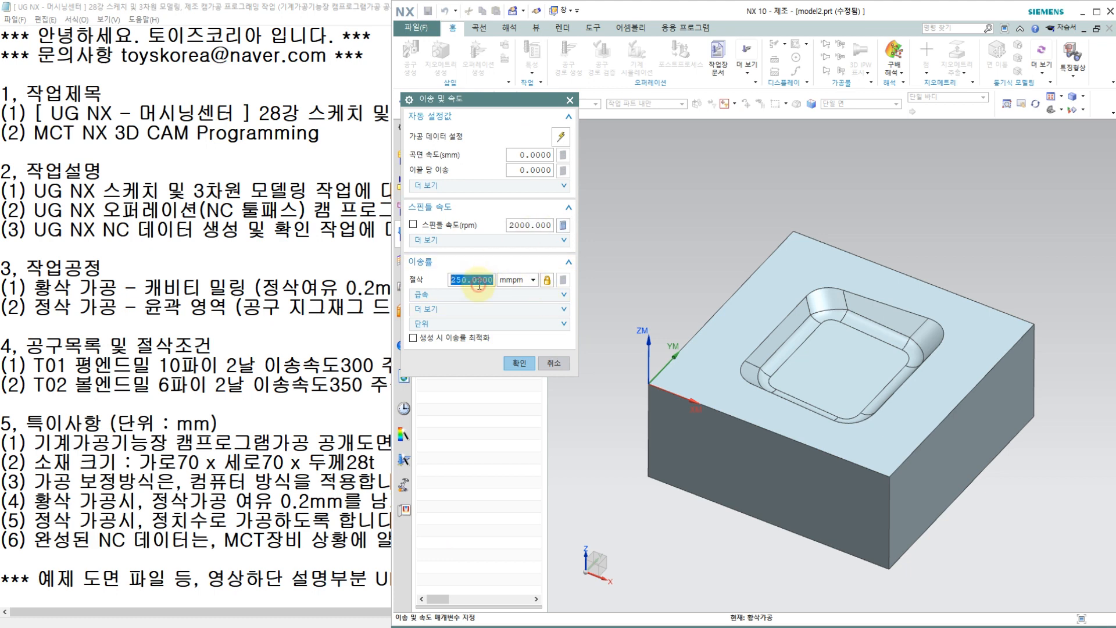
type("300")
key("Return")
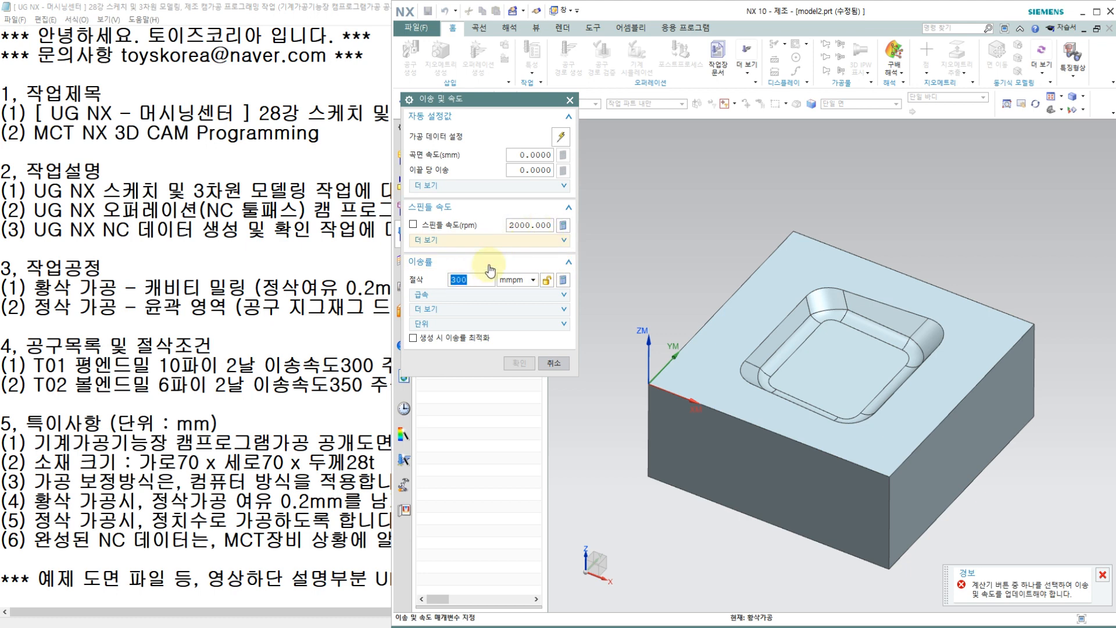
left_click(549, 279)
left_click(523, 363)
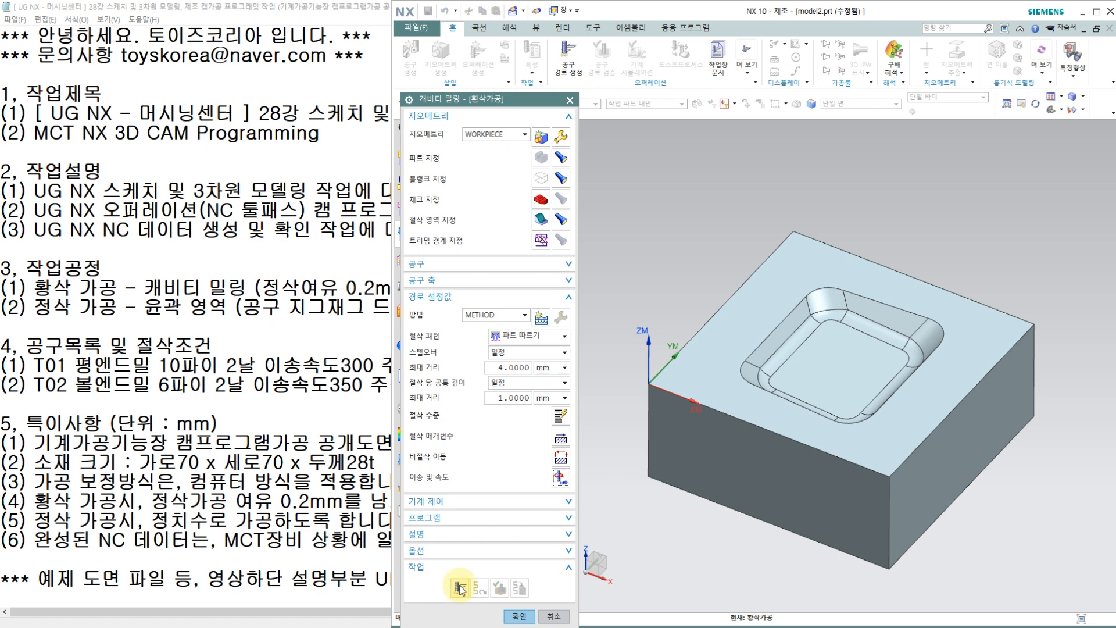
Step: Generate the 황삭가공 cavity milling toolpath and simulate its material removal in 3D Dynamic (3D 동적) at animation speed 3
left_click(459, 588)
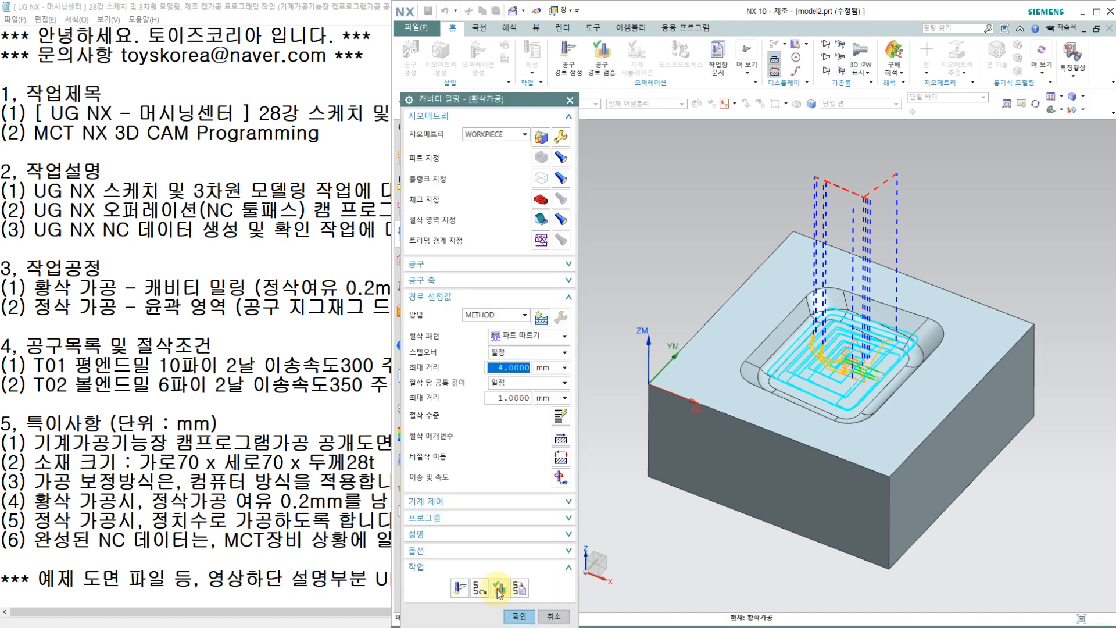
left_click(501, 586)
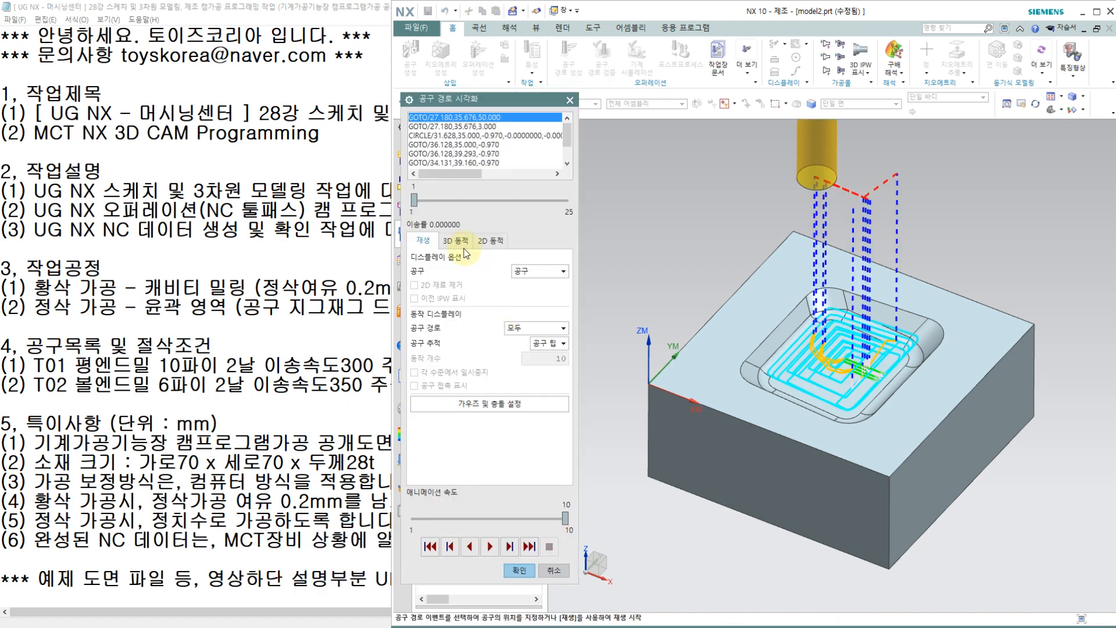
left_click(462, 241)
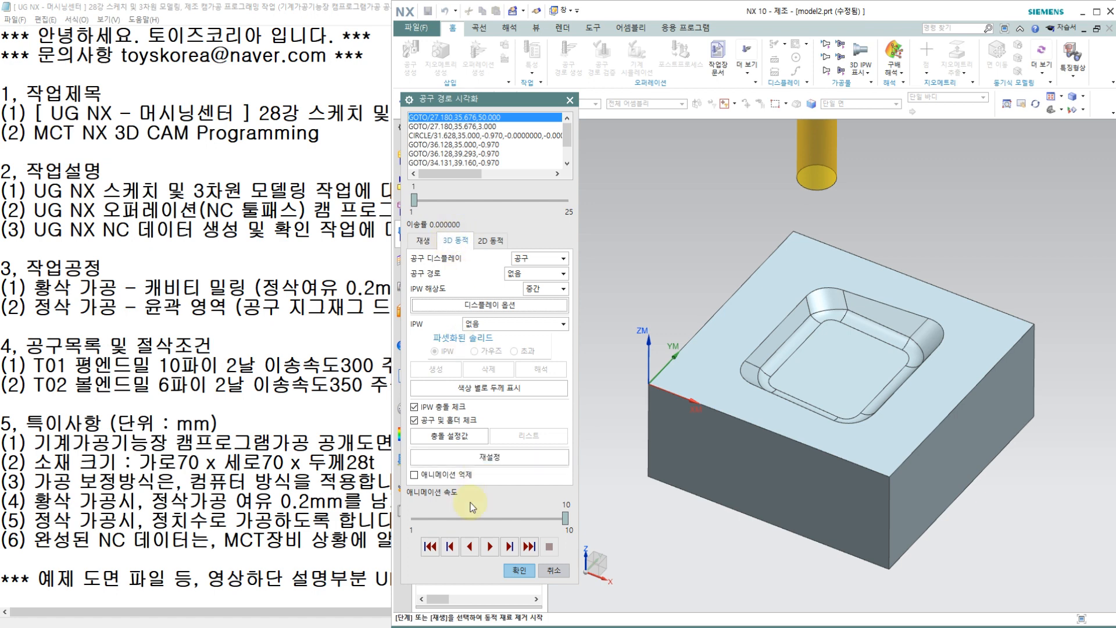
left_click_drag(452, 518, 451, 519)
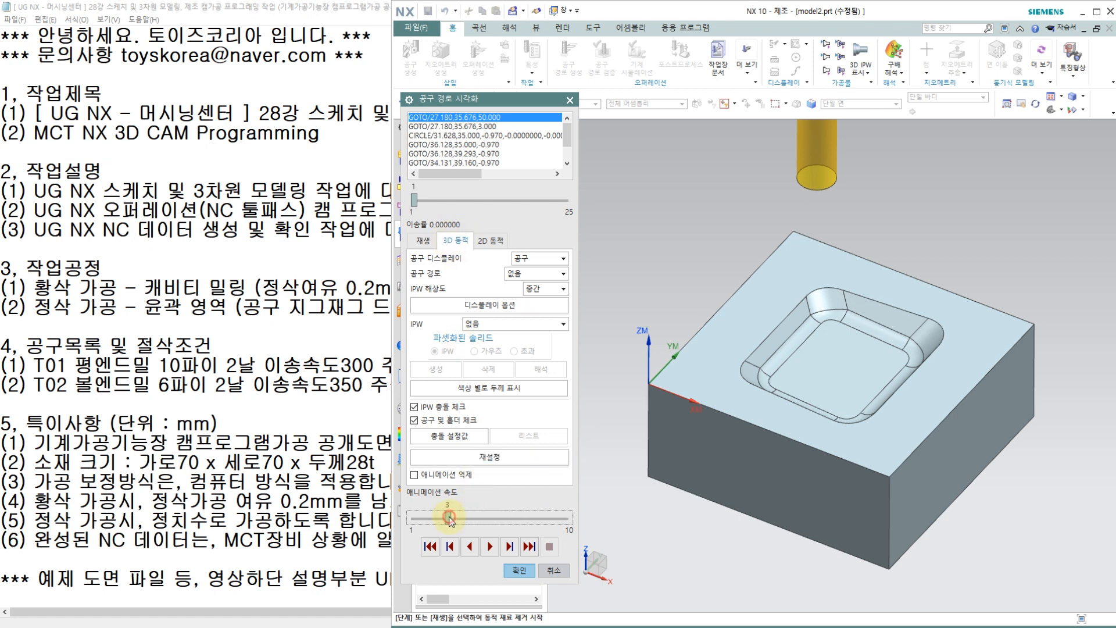
left_click(490, 547)
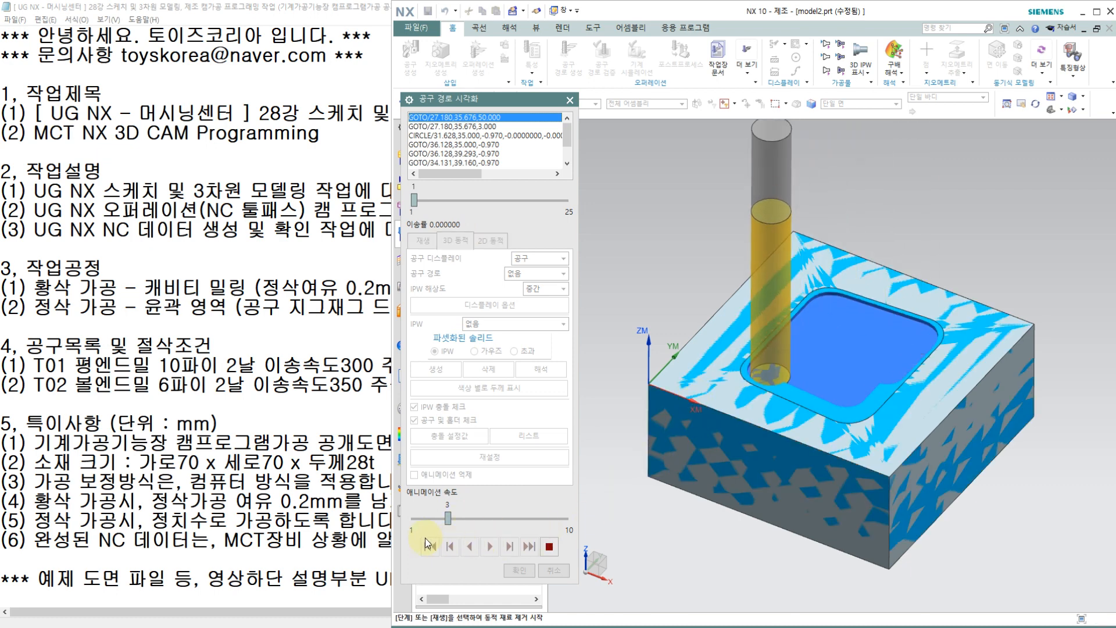
Step: Restart the roughing simulation at animation speed 1, raise the speed to 4 during playback, and accept the cavity milling operation
left_click(548, 550)
left_click(433, 550)
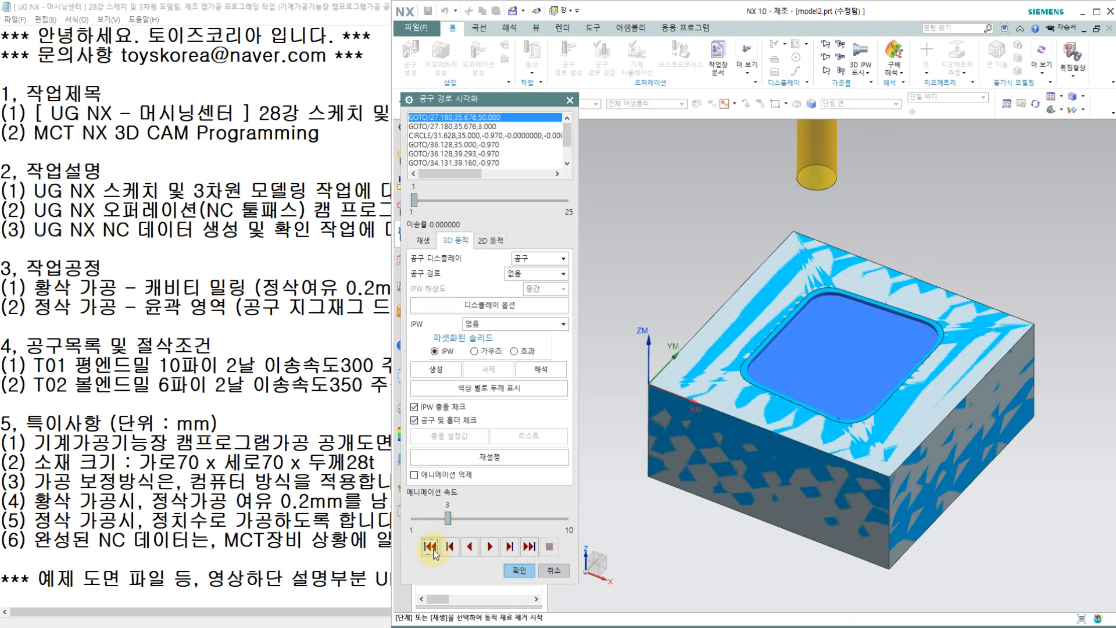
left_click_drag(448, 518, 413, 518)
left_click(490, 546)
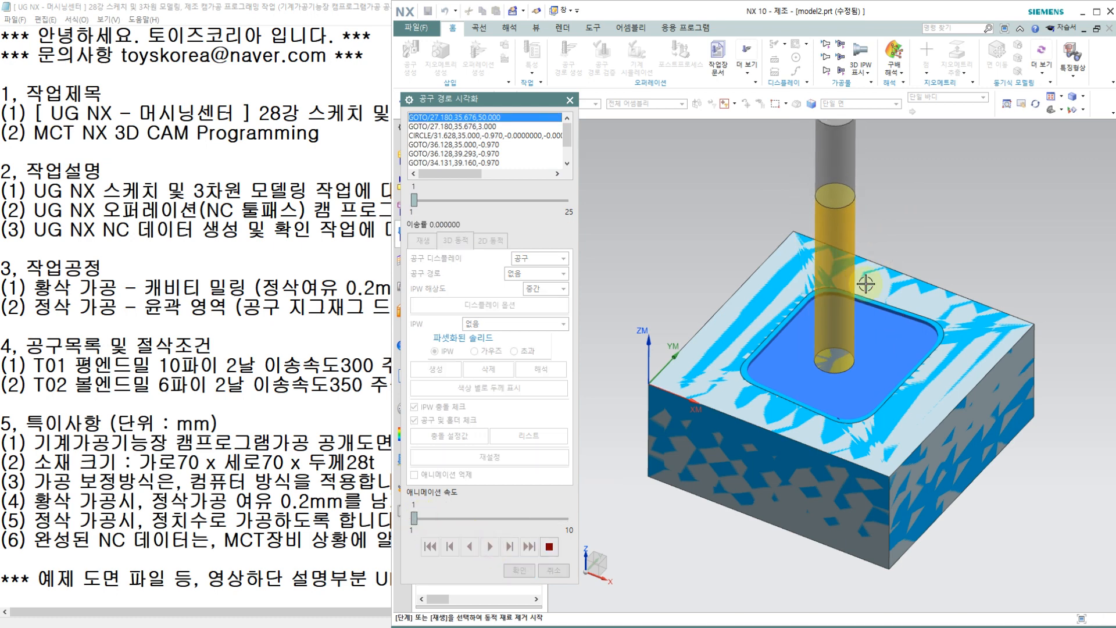
left_click(510, 517)
left_click(510, 517)
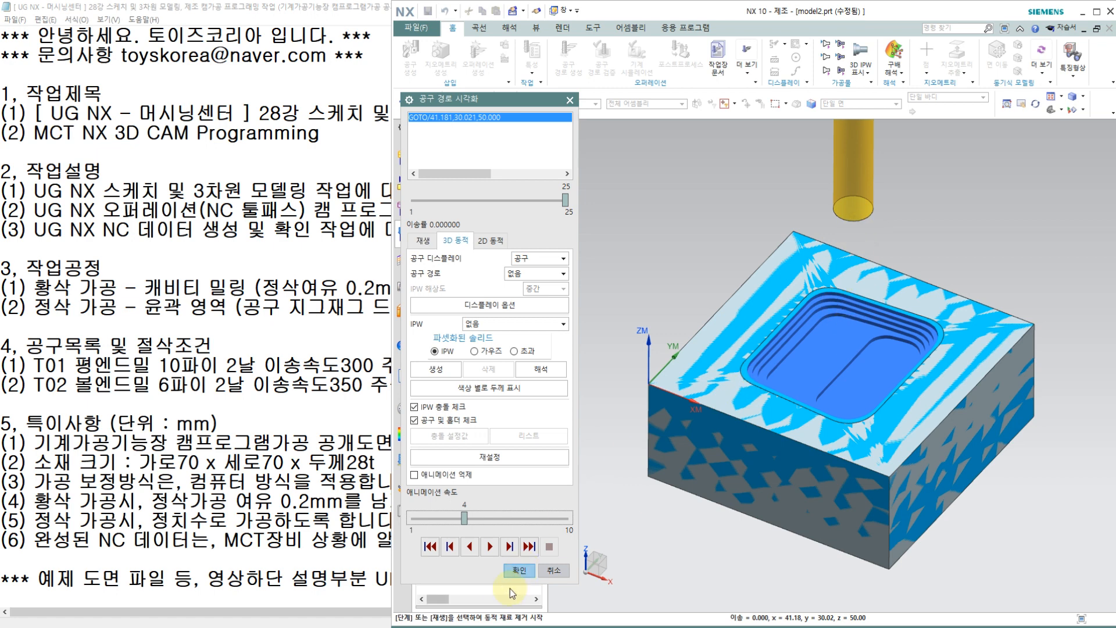
left_click(520, 571)
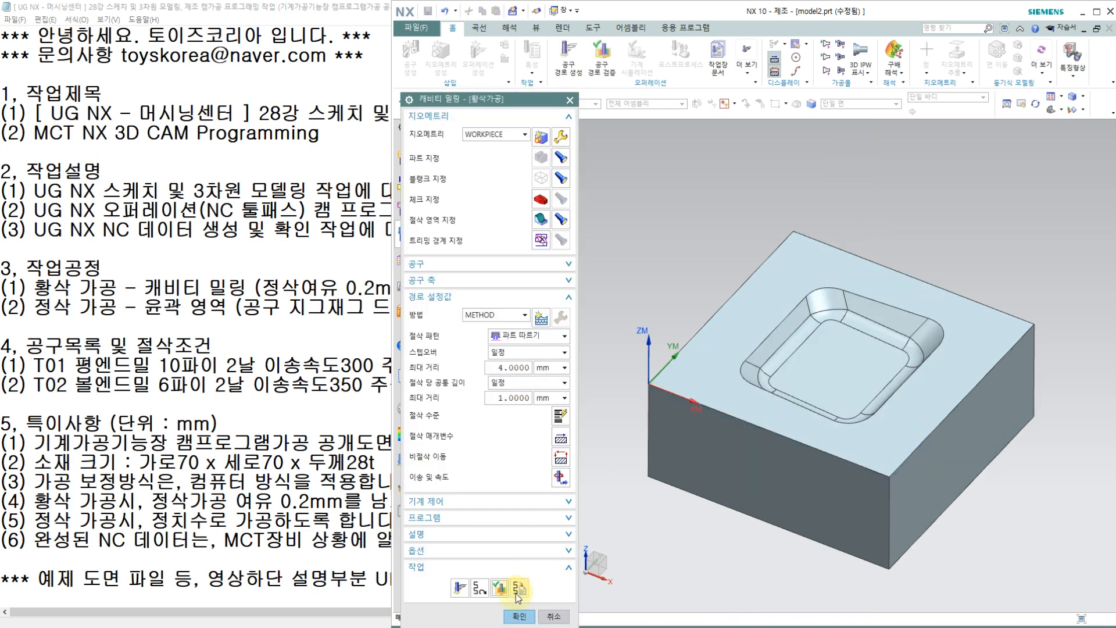
left_click(517, 616)
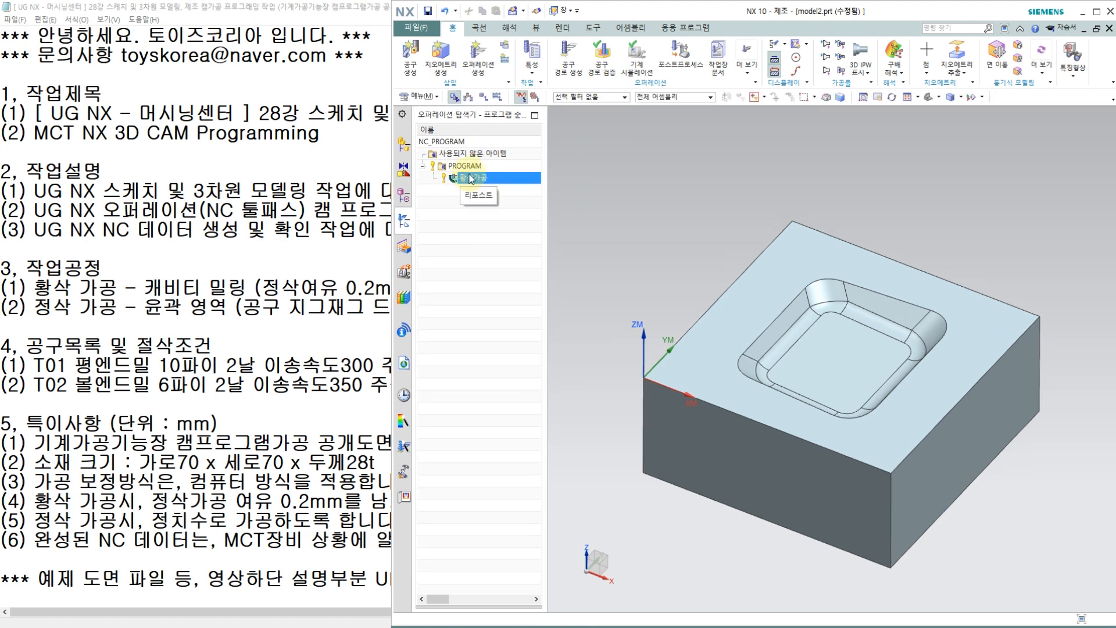
Step: Create a Contour Area (윤곽 영역) operation named 정삭가공 with the T02 ball mill
left_click(473, 62)
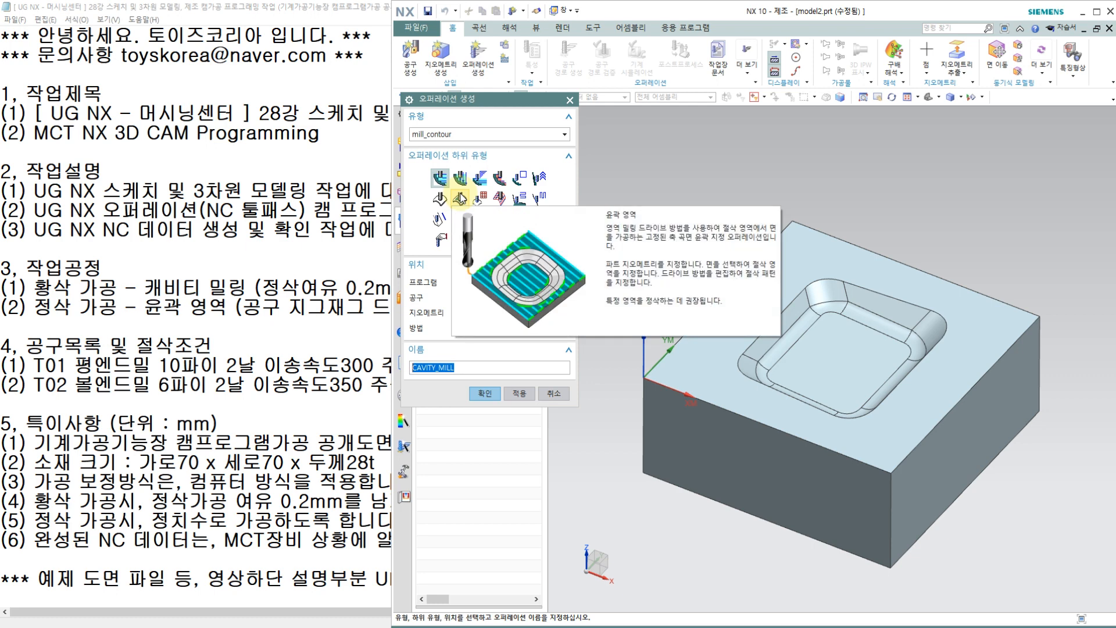
left_click(459, 198)
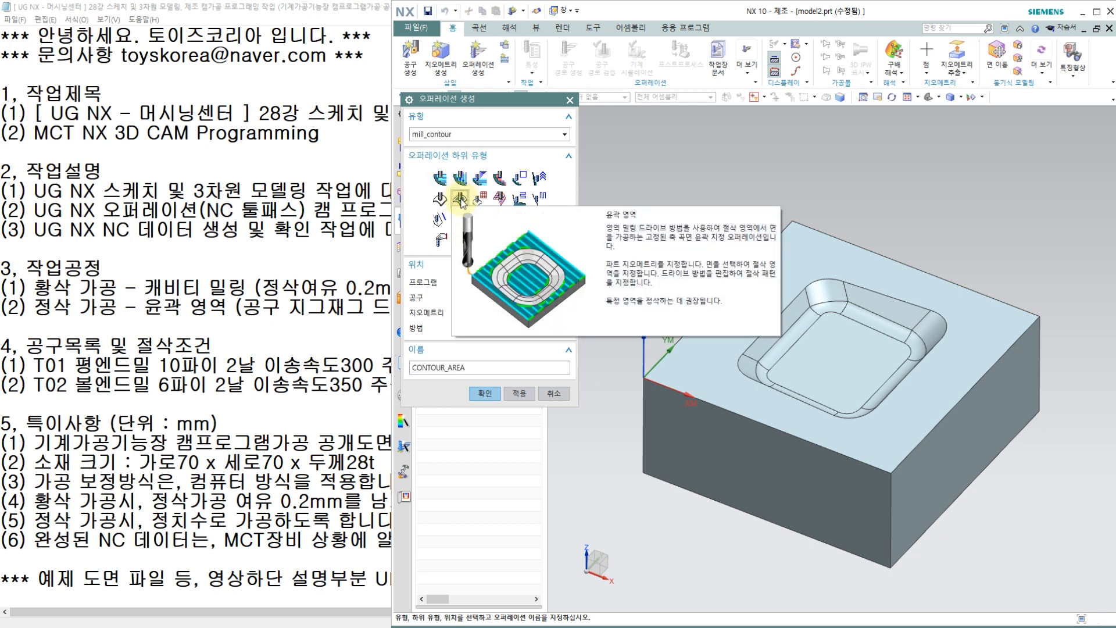
left_click(526, 297)
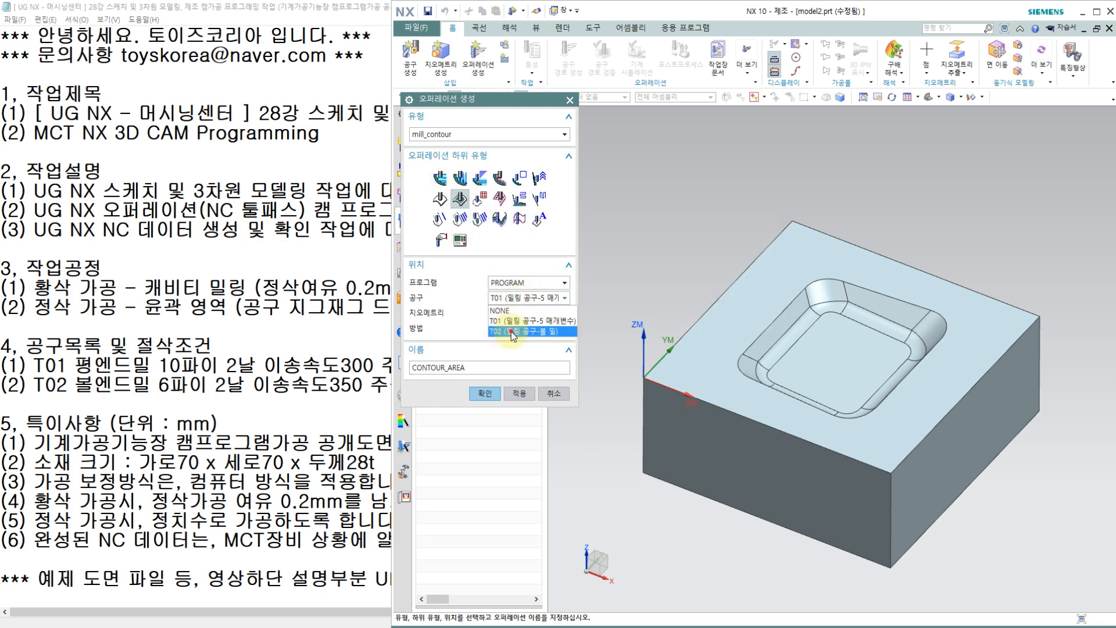
left_click(513, 331)
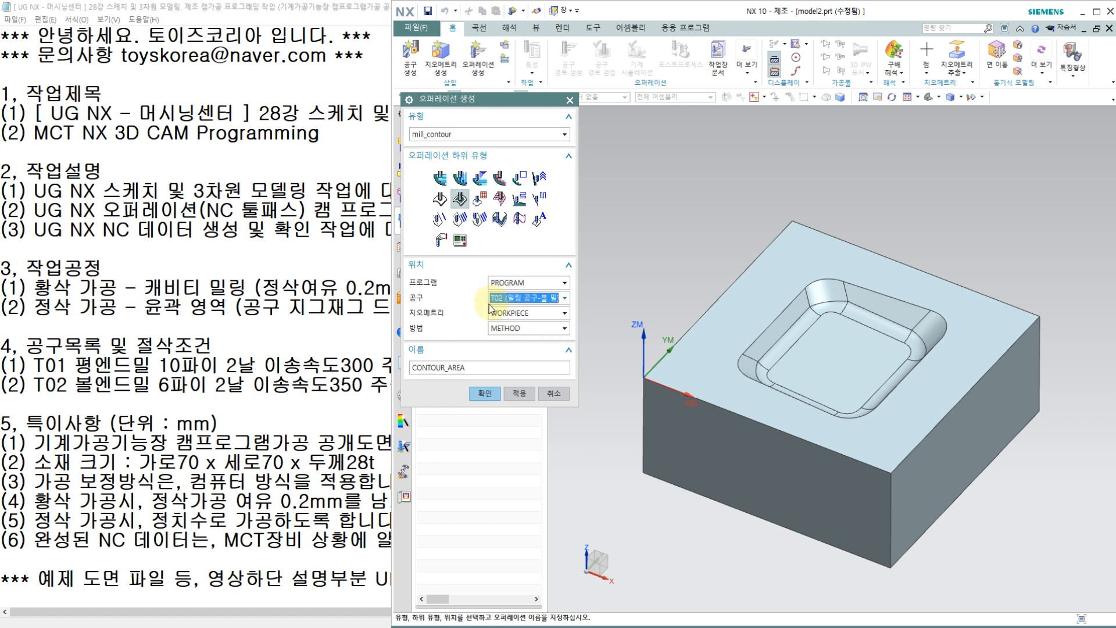
double_click(472, 368)
type("저")
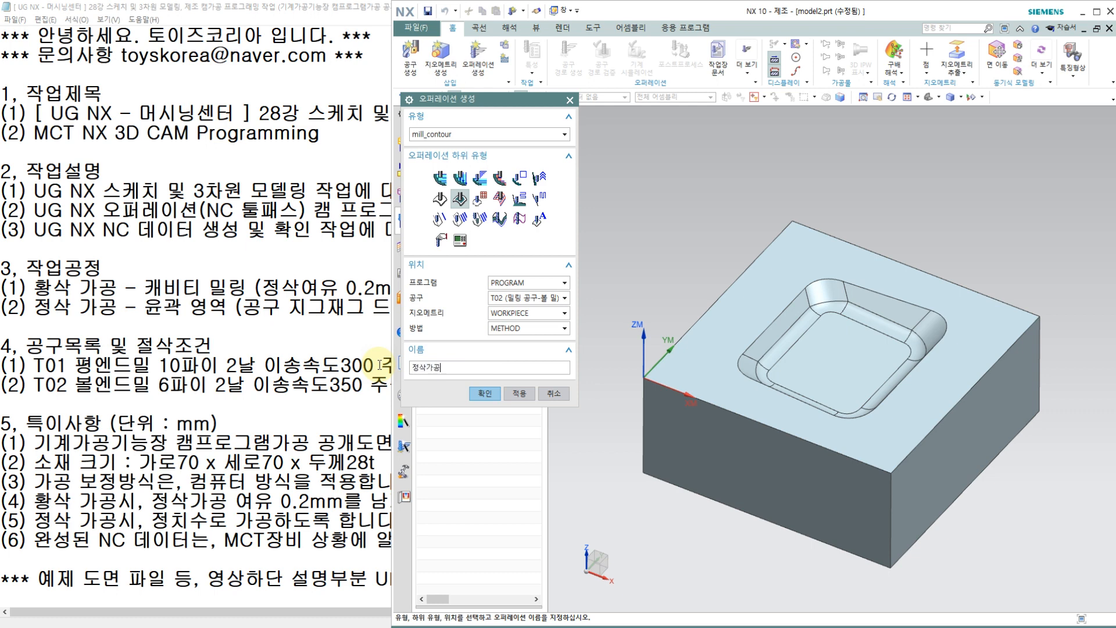
left_click(484, 395)
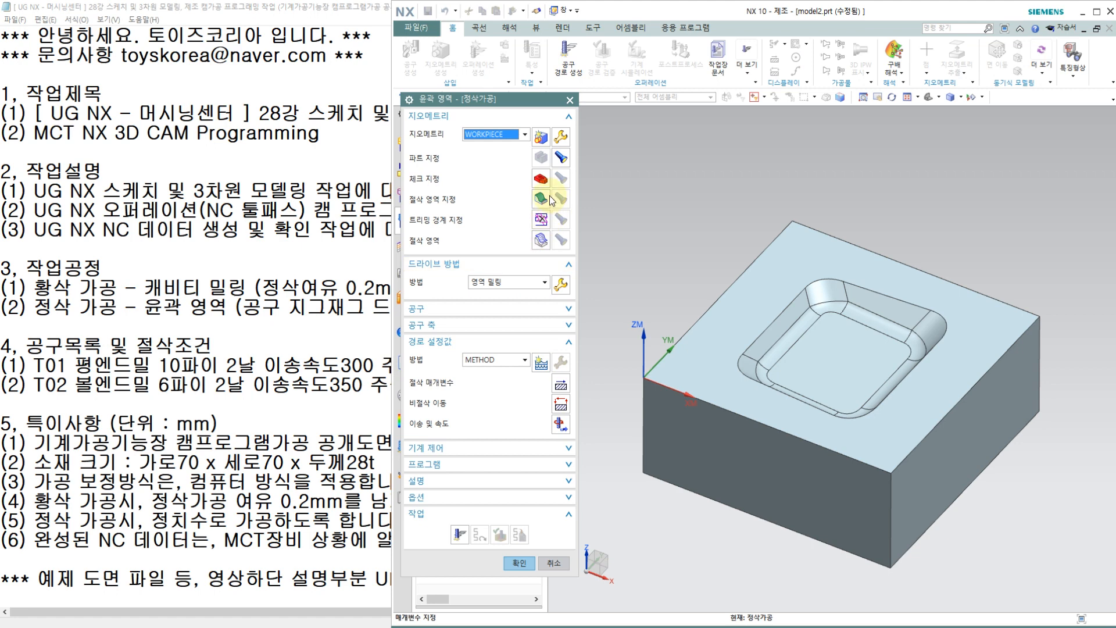
Step: Specify all the faces of the pocket as the cut area of the finishing operation
left_click(540, 199)
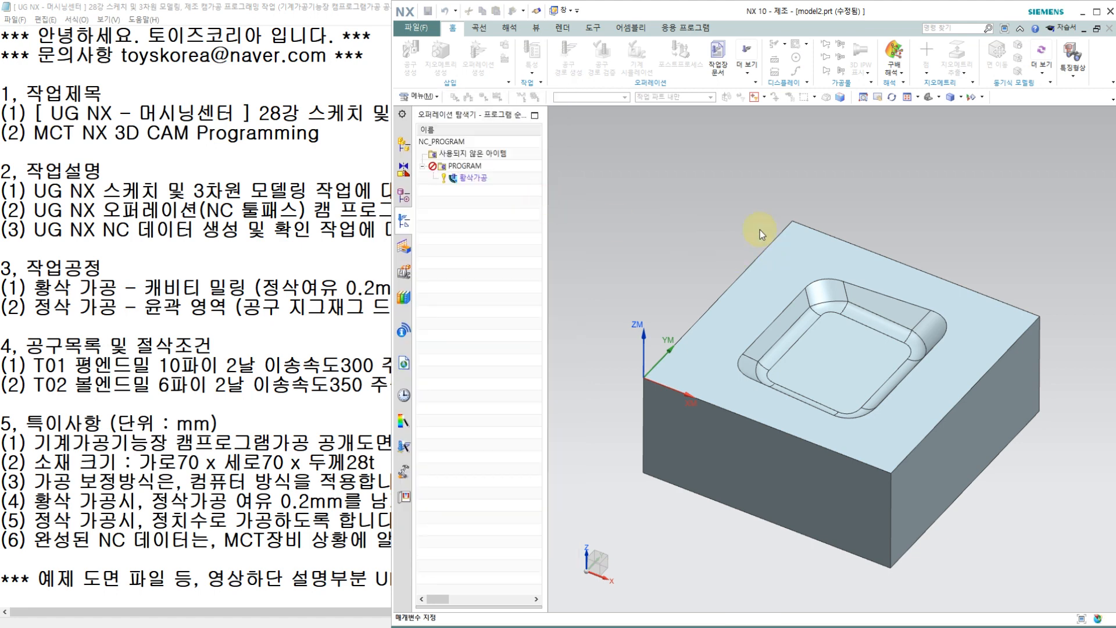
left_click_drag(714, 180, 956, 439)
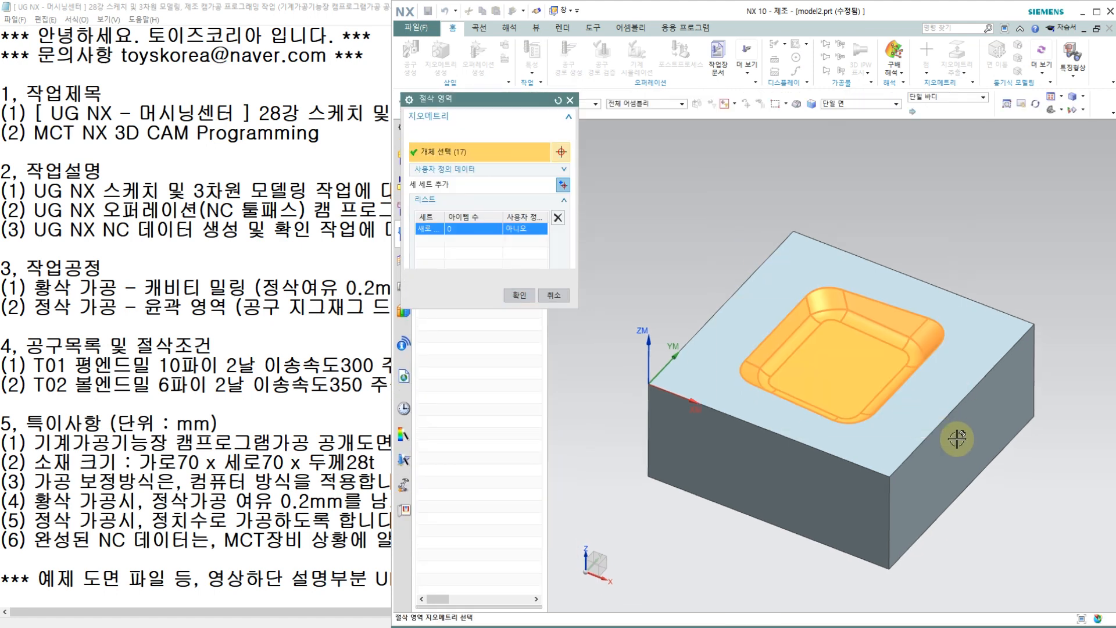
left_click(517, 281)
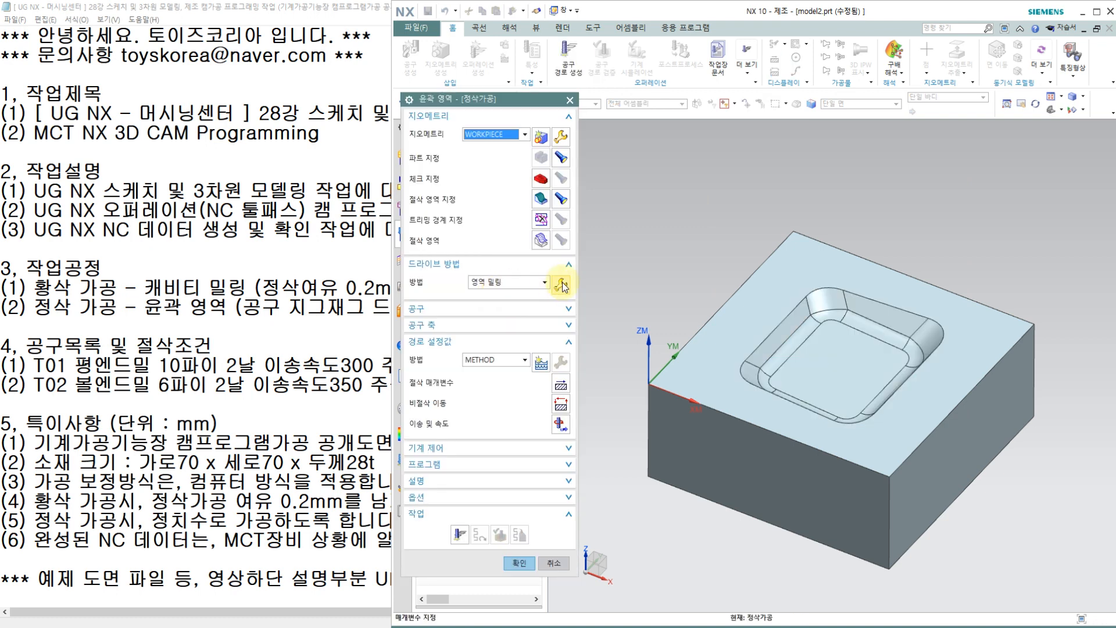
Step: In the area milling drive settings, set the non-steep cut pattern to Follow Periphery (외곽 따르기) and the cut direction to conventional (상향 절삭)
left_click(561, 284)
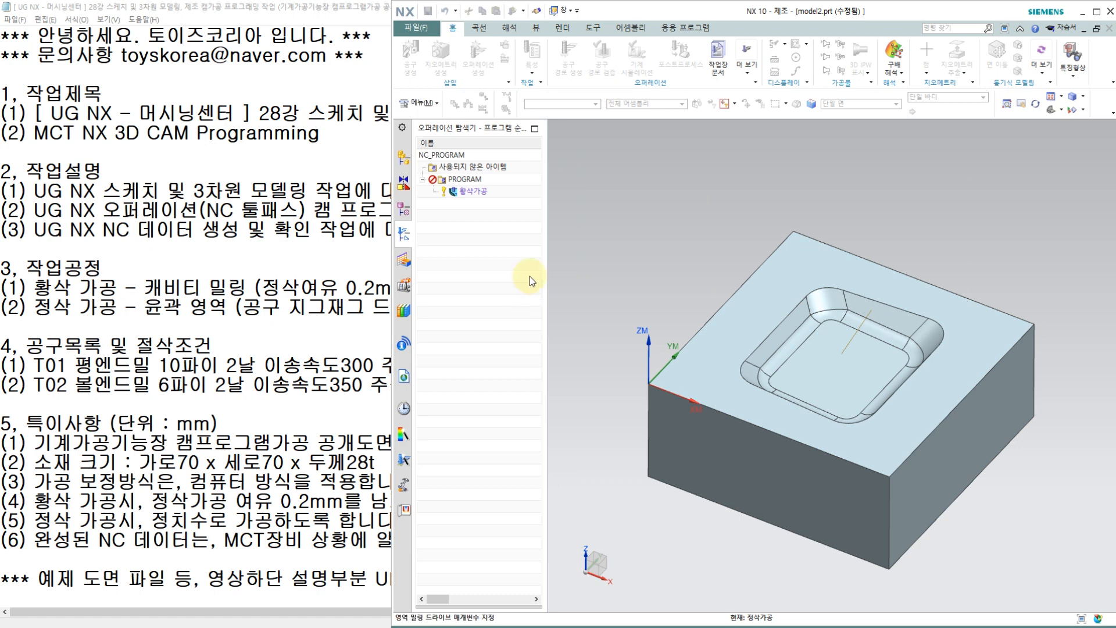
left_click(525, 204)
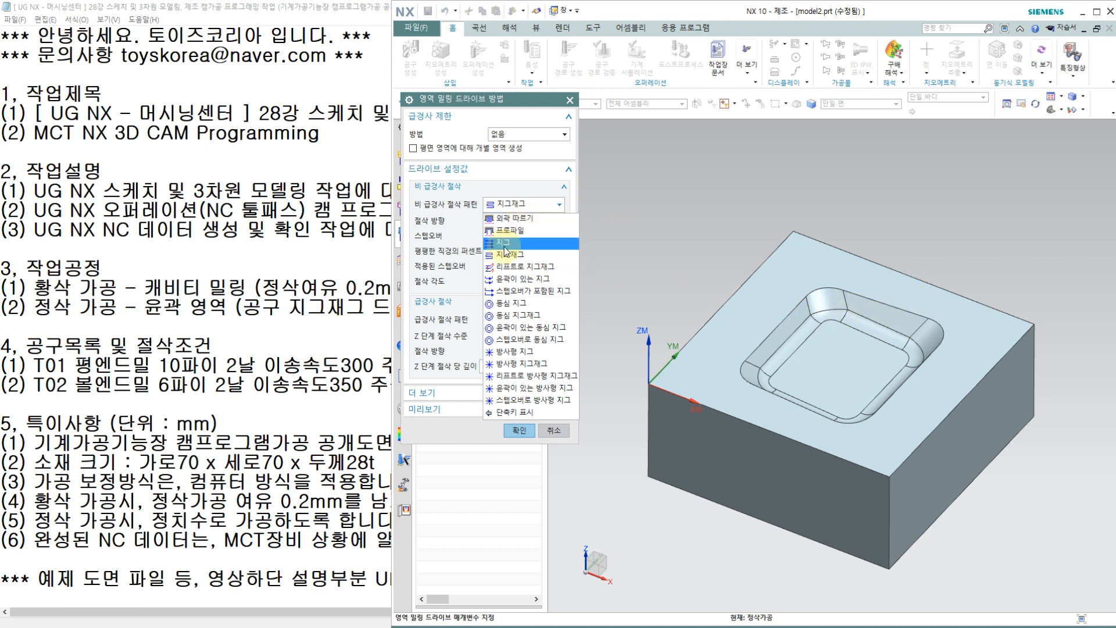
left_click(501, 219)
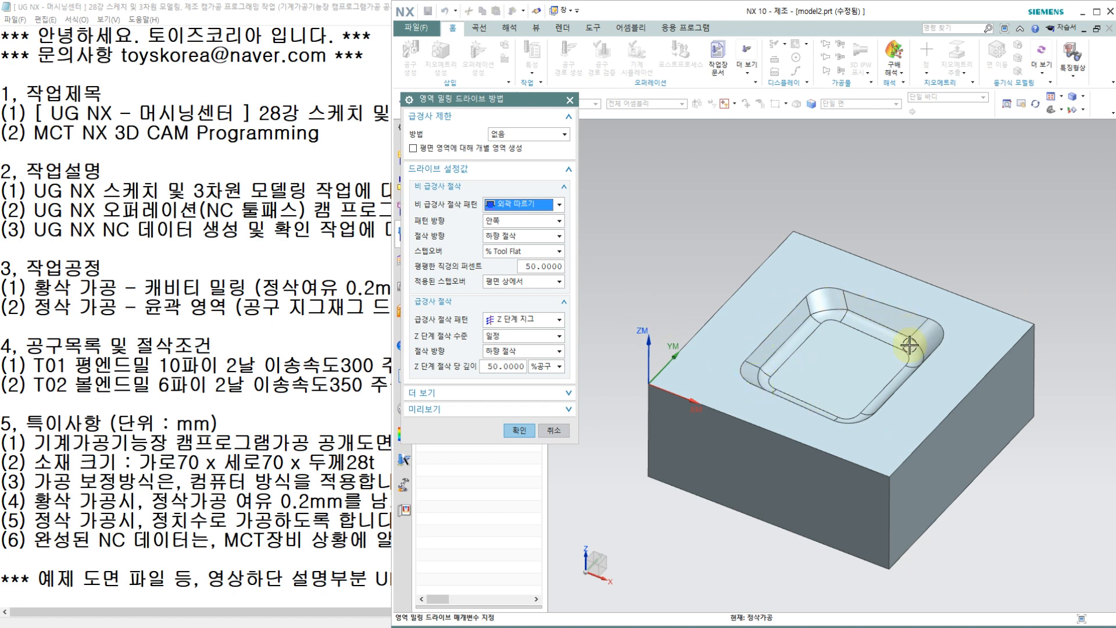
left_click(512, 236)
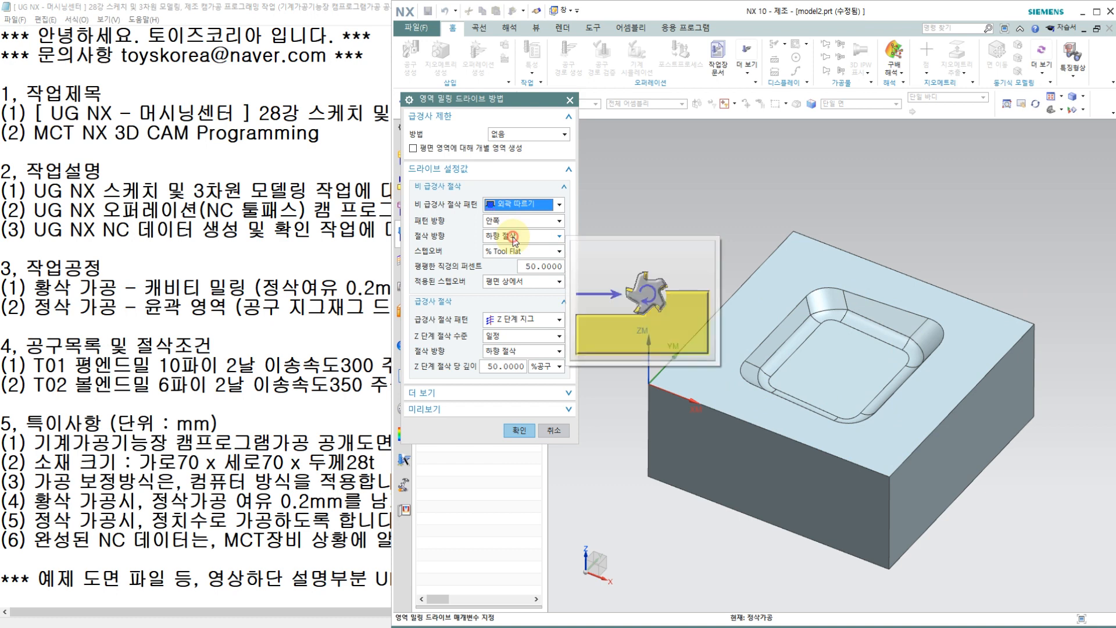
left_click(507, 262)
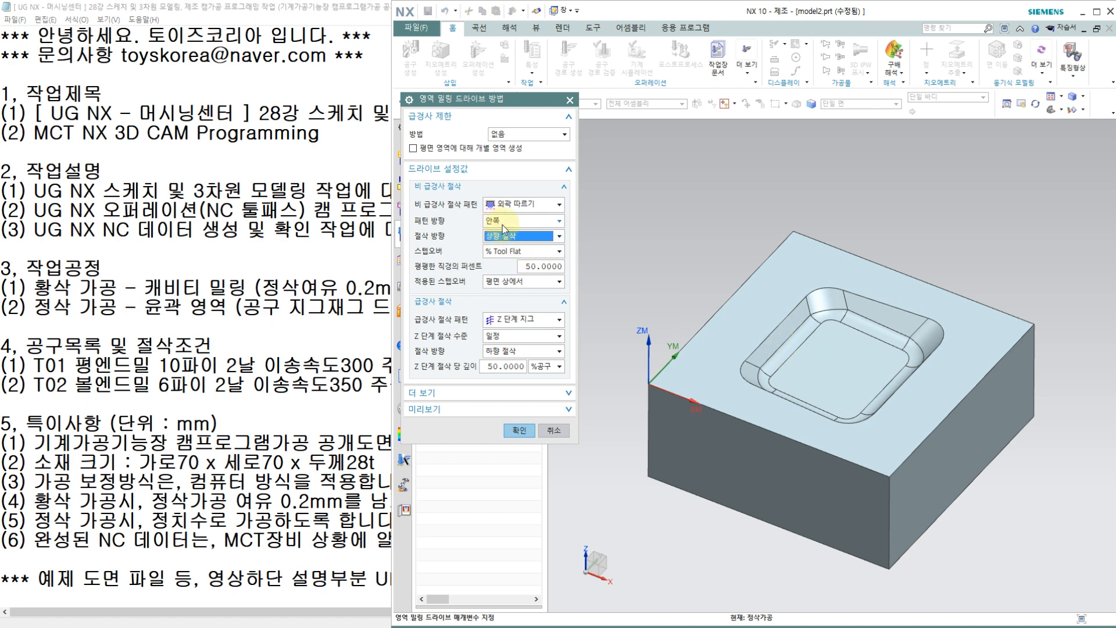
Step: Set the non-steep stepover to Constant (일정) with a 0.1 mm maximum distance, applied on part (파트에서), and accept the drive settings
mouse_move(504, 241)
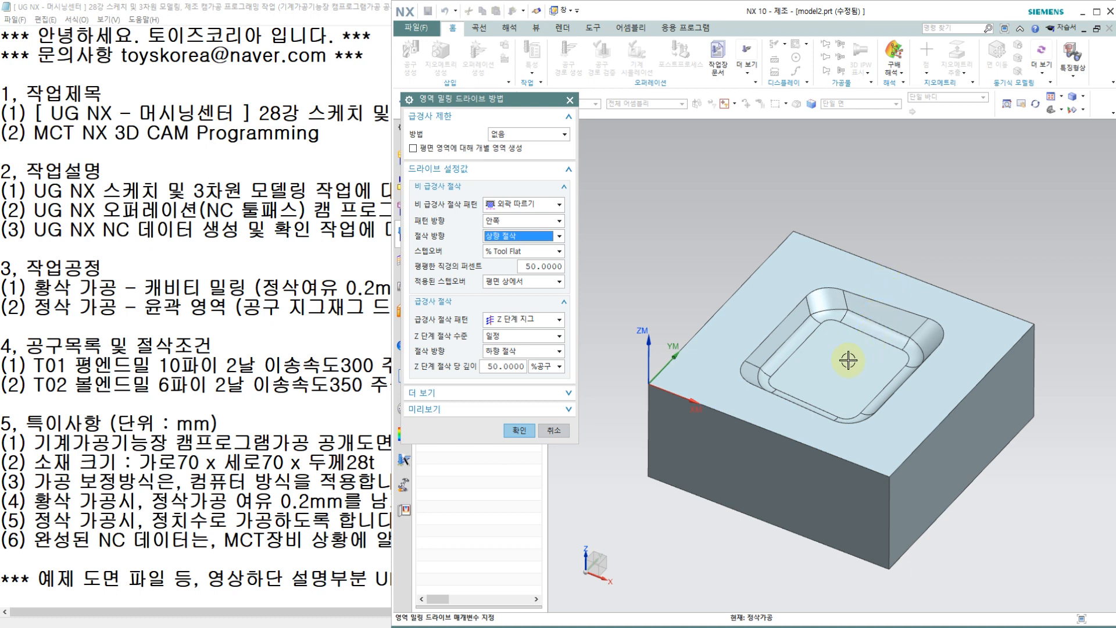
left_click(504, 252)
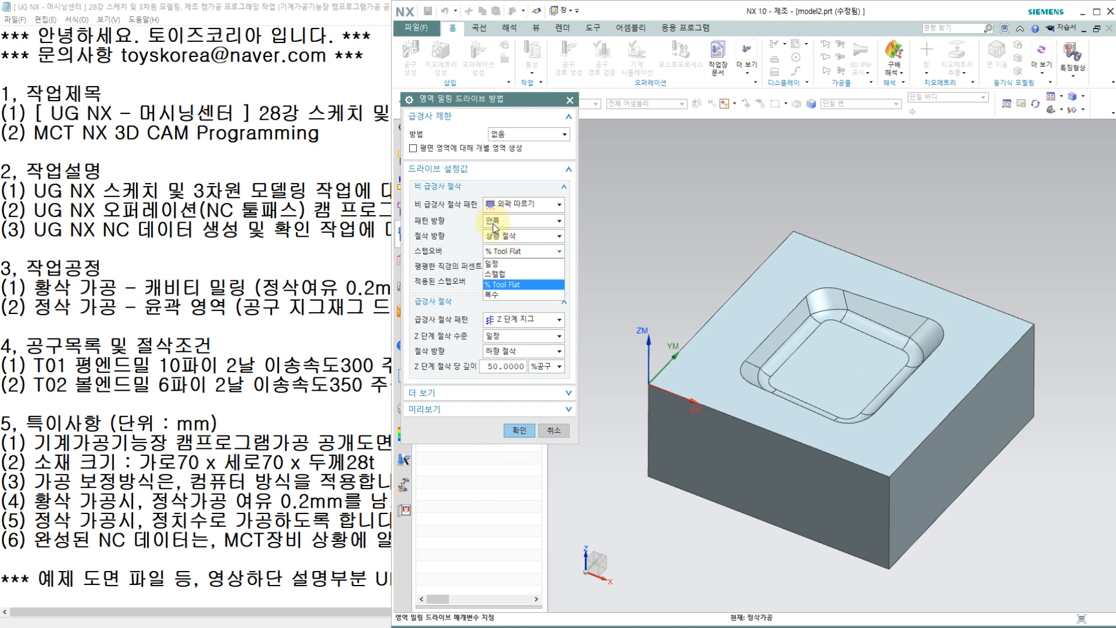
left_click(499, 262)
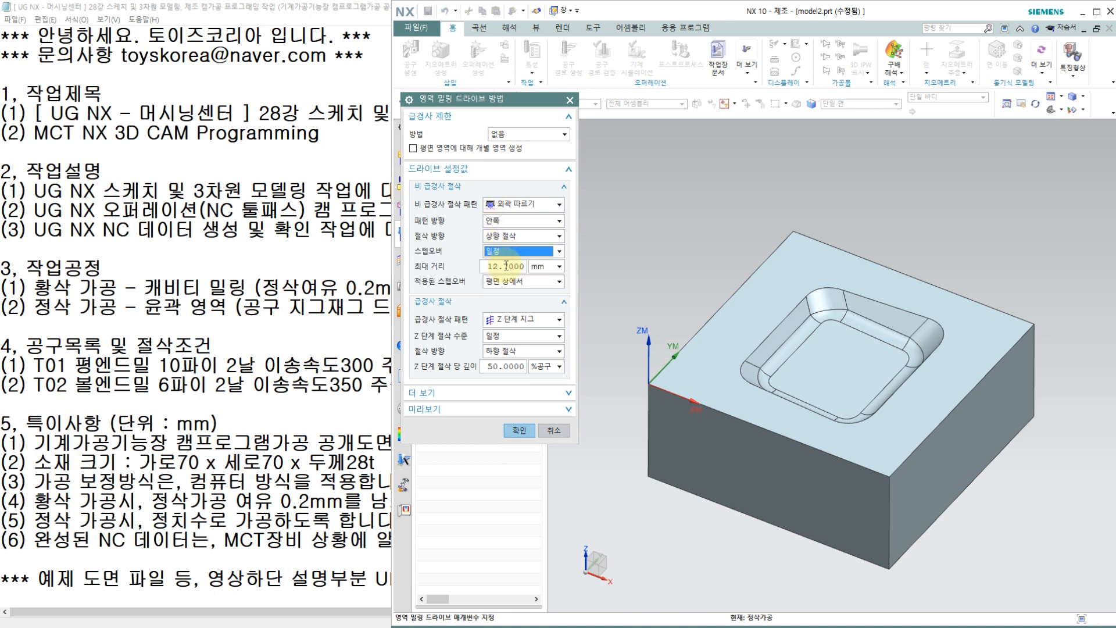
left_click(507, 266)
type("0.1")
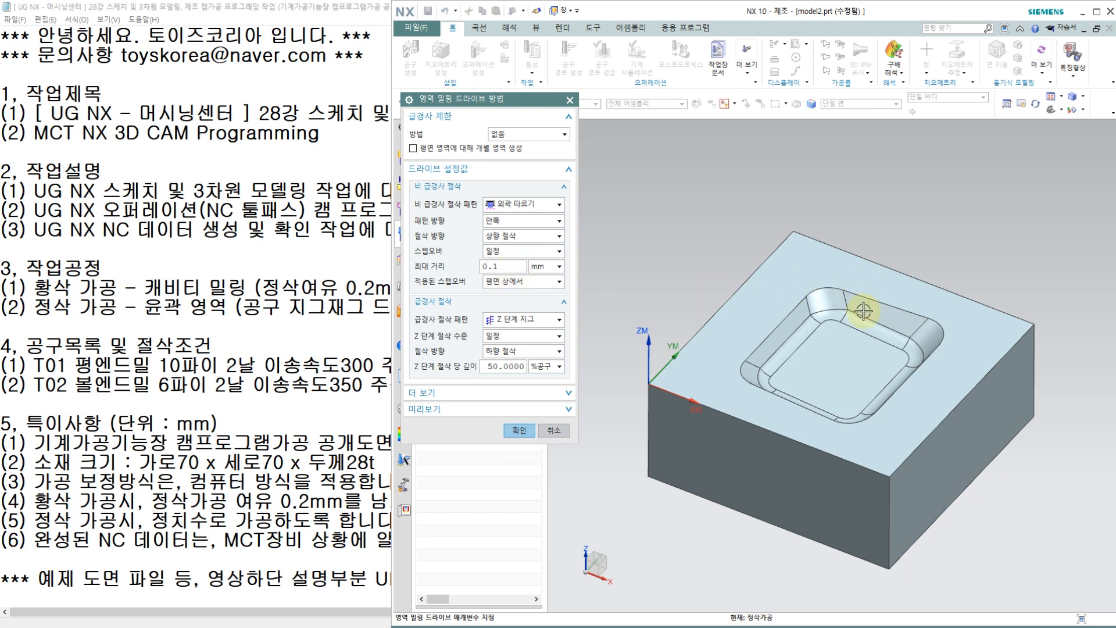
left_click(508, 284)
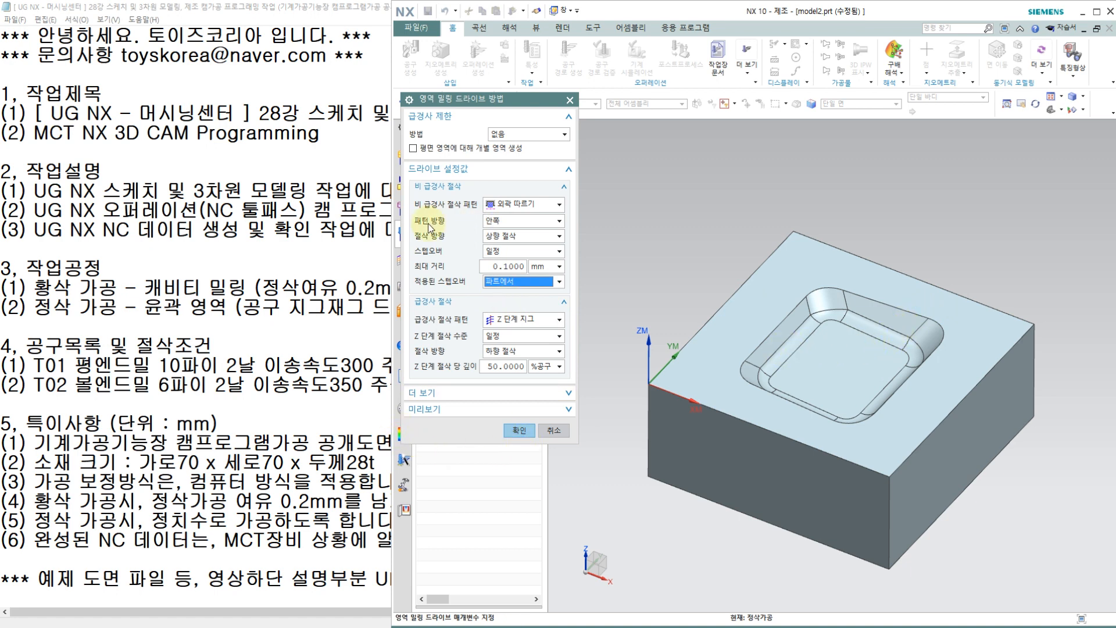
left_click(521, 208)
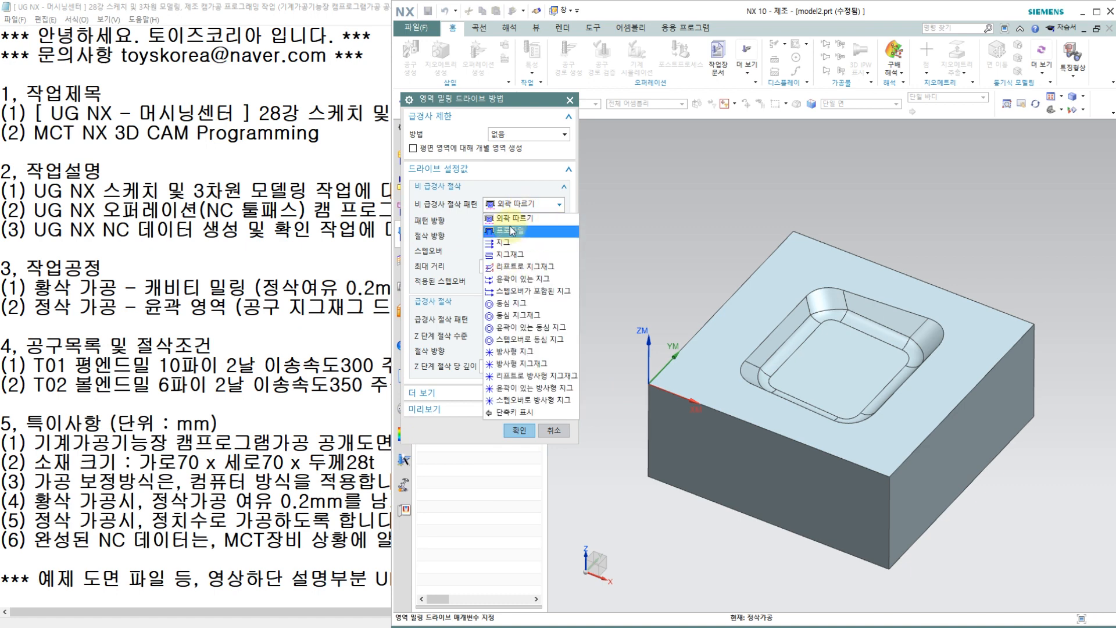
left_click(511, 204)
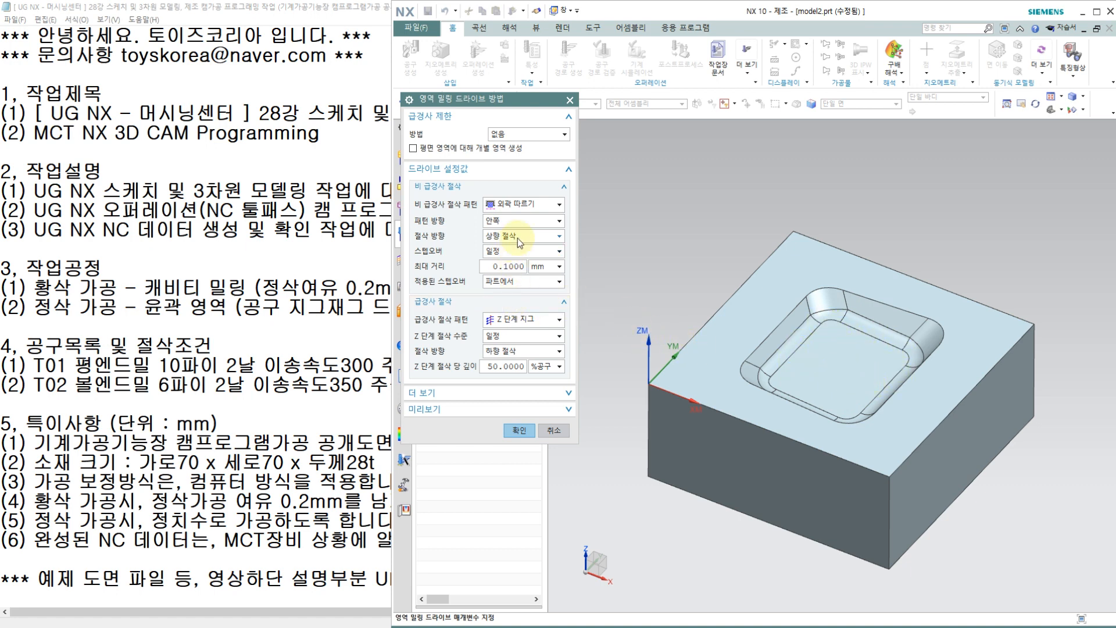
mouse_move(518, 237)
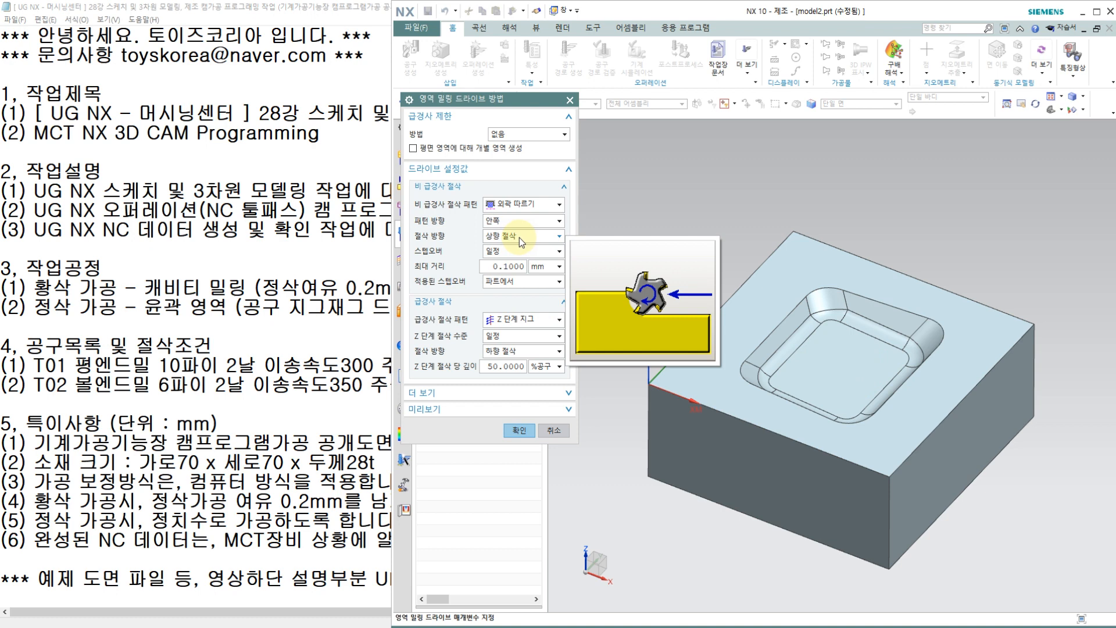
left_click(518, 431)
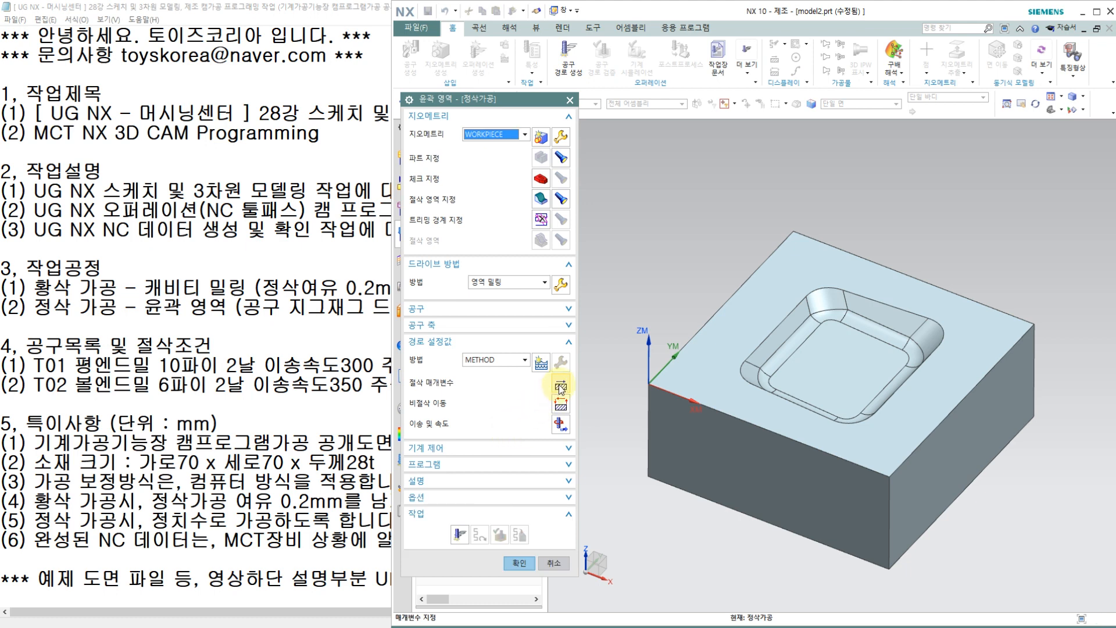
Step: Check the part stock and tolerances in the finishing operation's cutting parameters and accept them
left_click(560, 387)
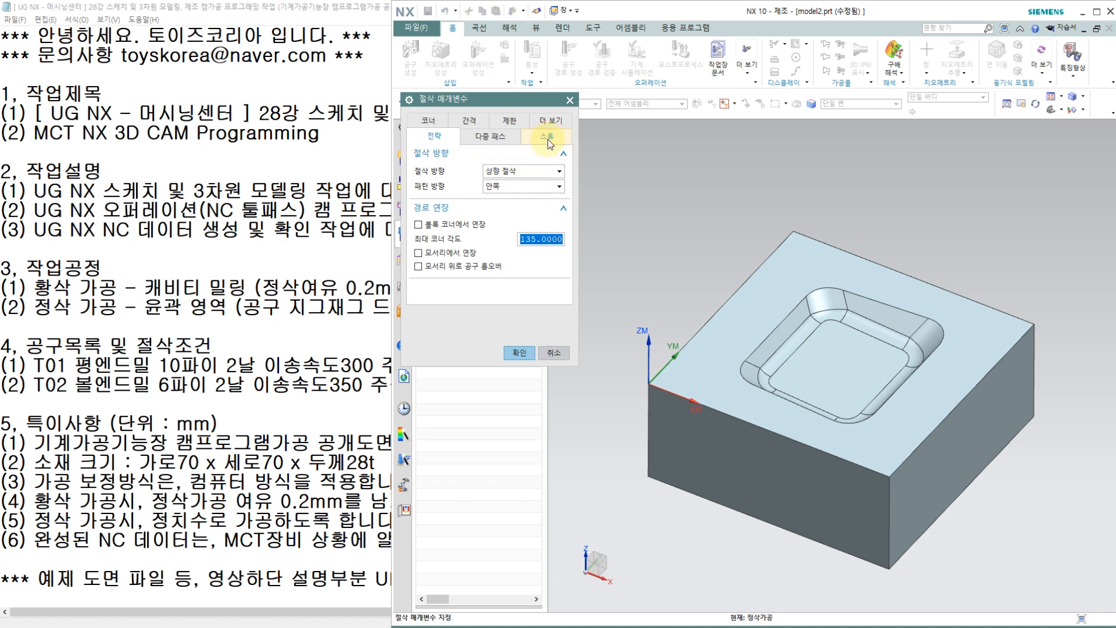
left_click(547, 138)
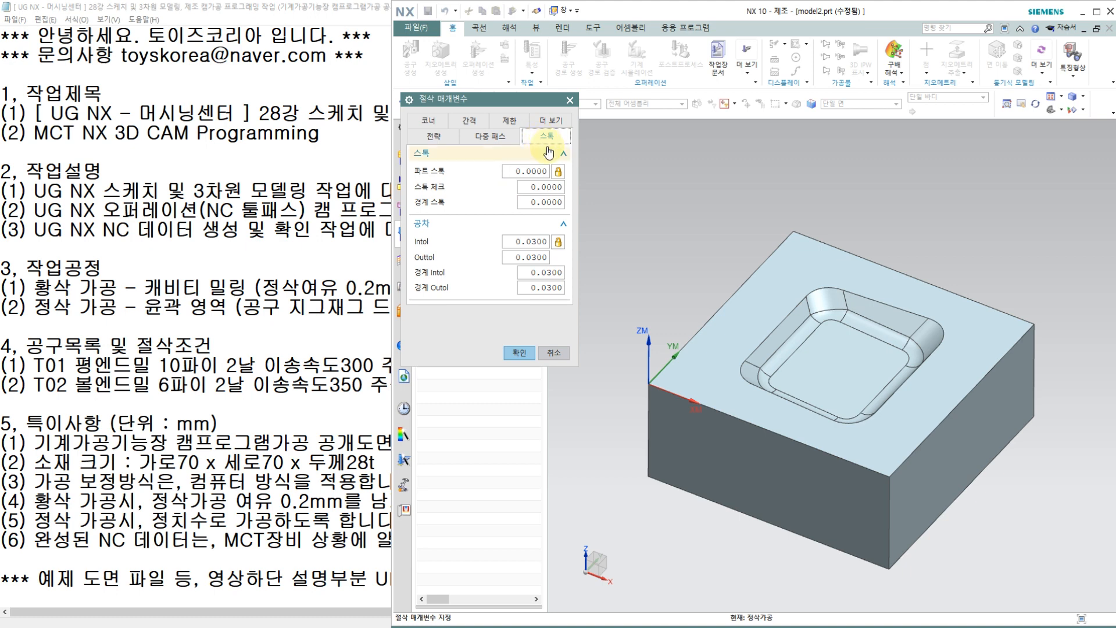
left_click(518, 357)
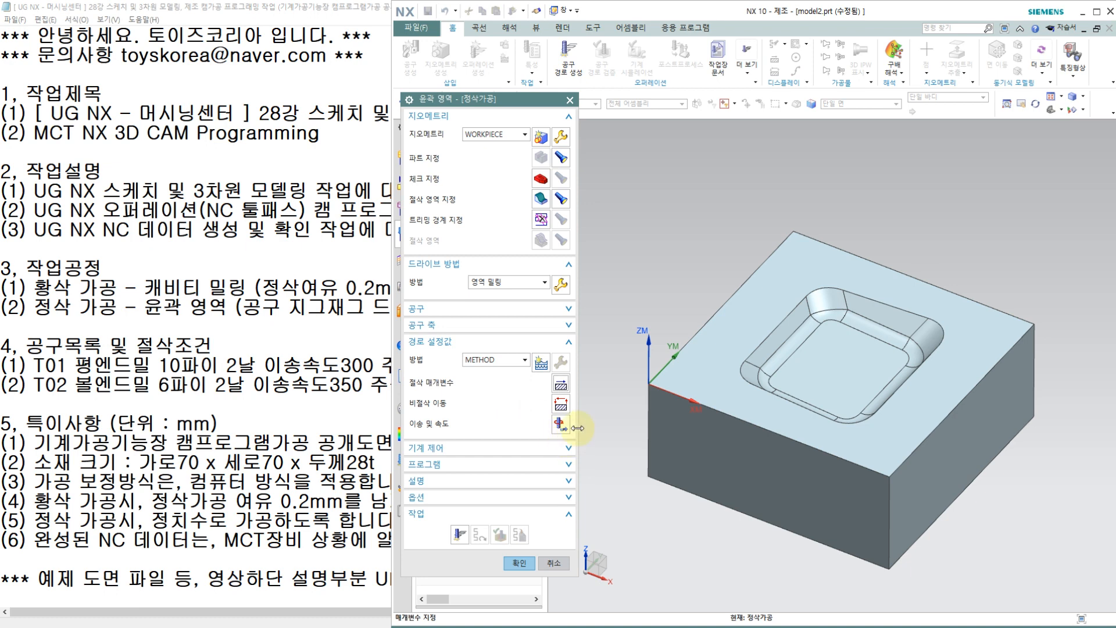
Step: Set the finishing operation's spindle speed to 3500 rpm and cutting feed rate to 350 mmpm, and accept the feeds and speeds
left_click(560, 424)
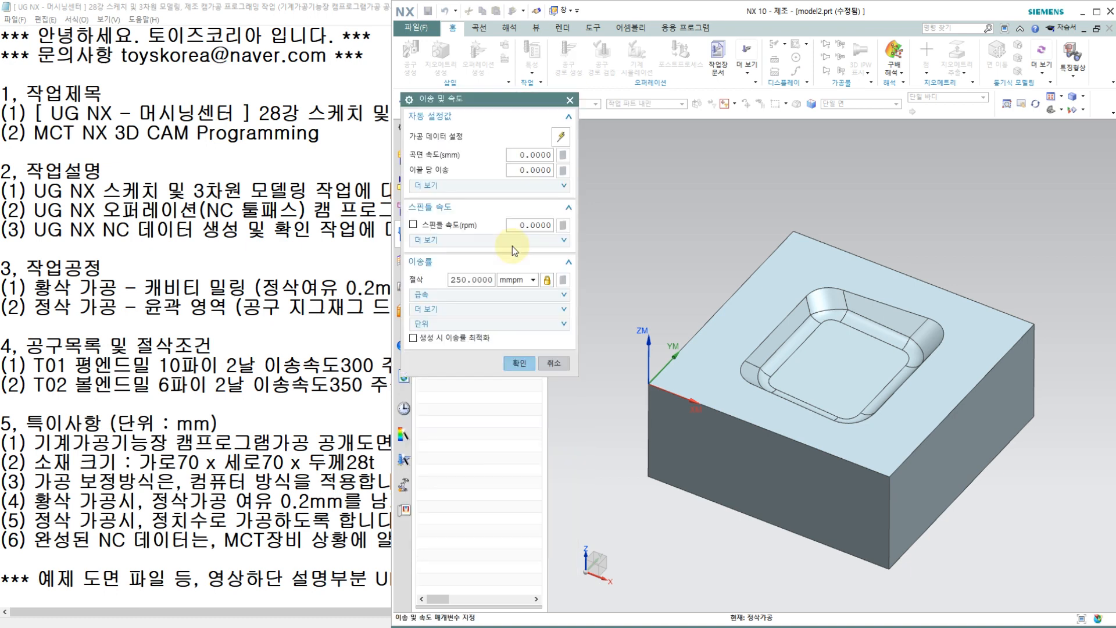
left_click(534, 225)
type("3500")
left_click(492, 280)
type("350")
key("Return")
left_click(563, 280)
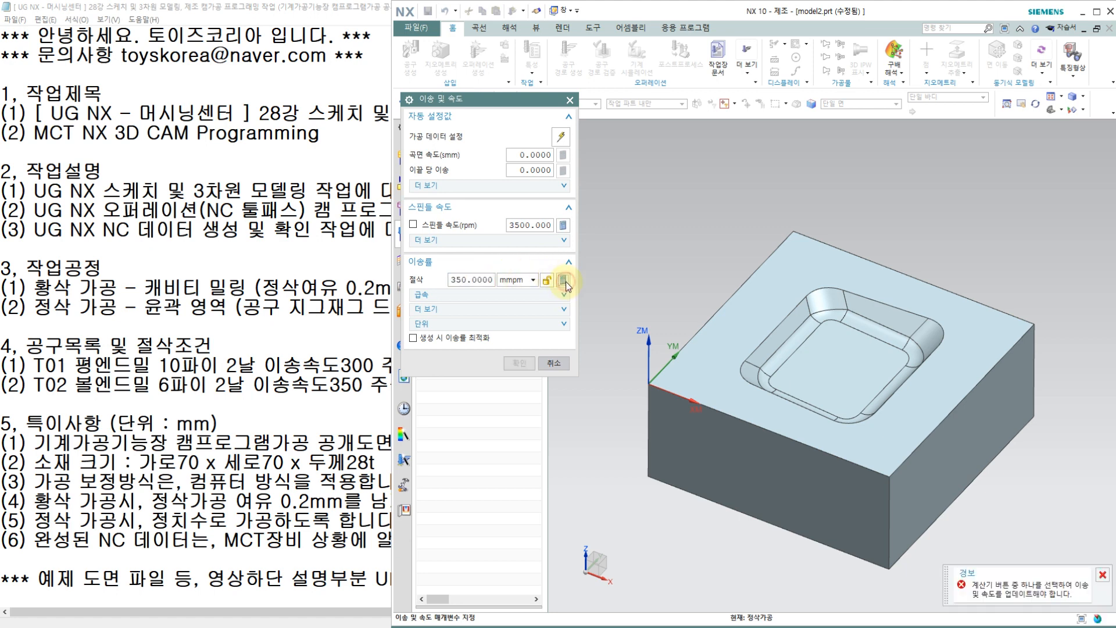
left_click(519, 362)
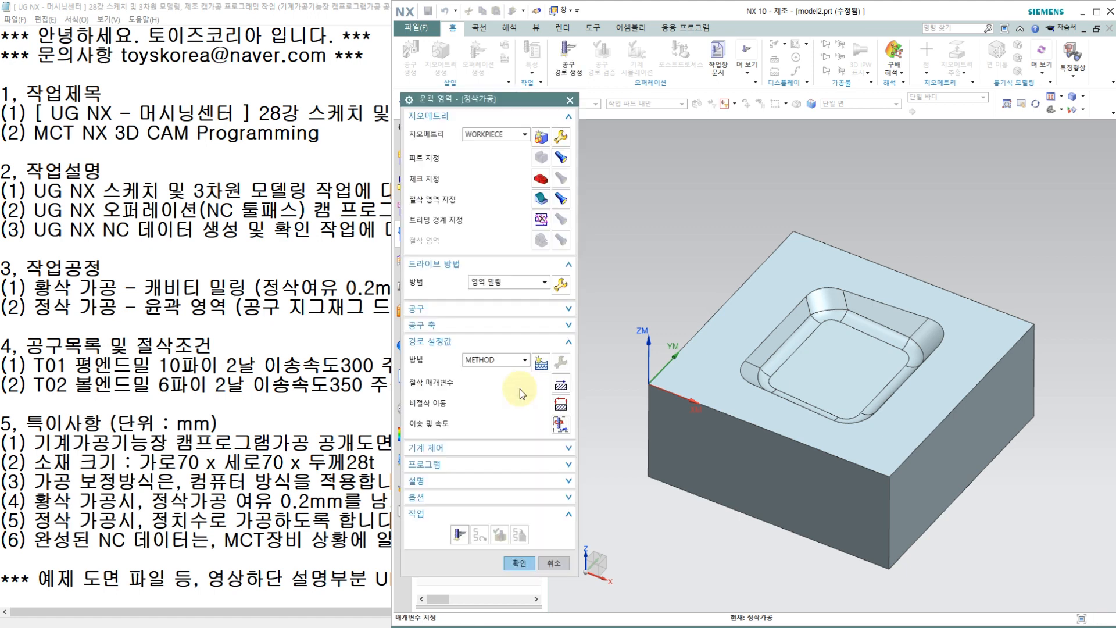
Step: Generate the finishing operation's toolpath and inspect it up close in the pocket
left_click(459, 535)
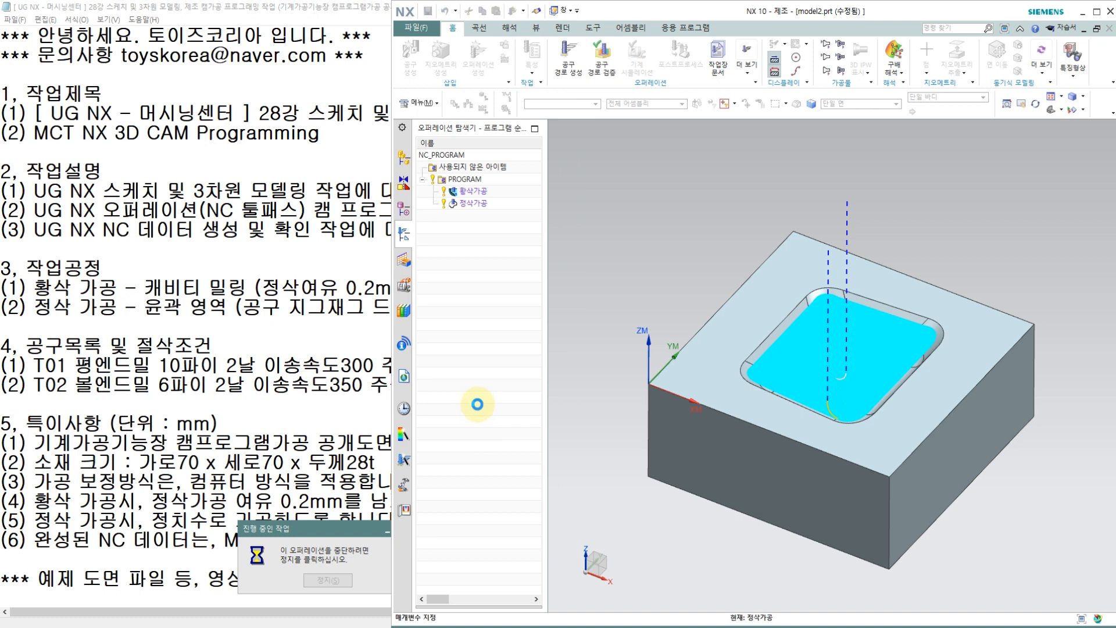
scroll(830, 428, "up", 3)
scroll(830, 428, "up", 2)
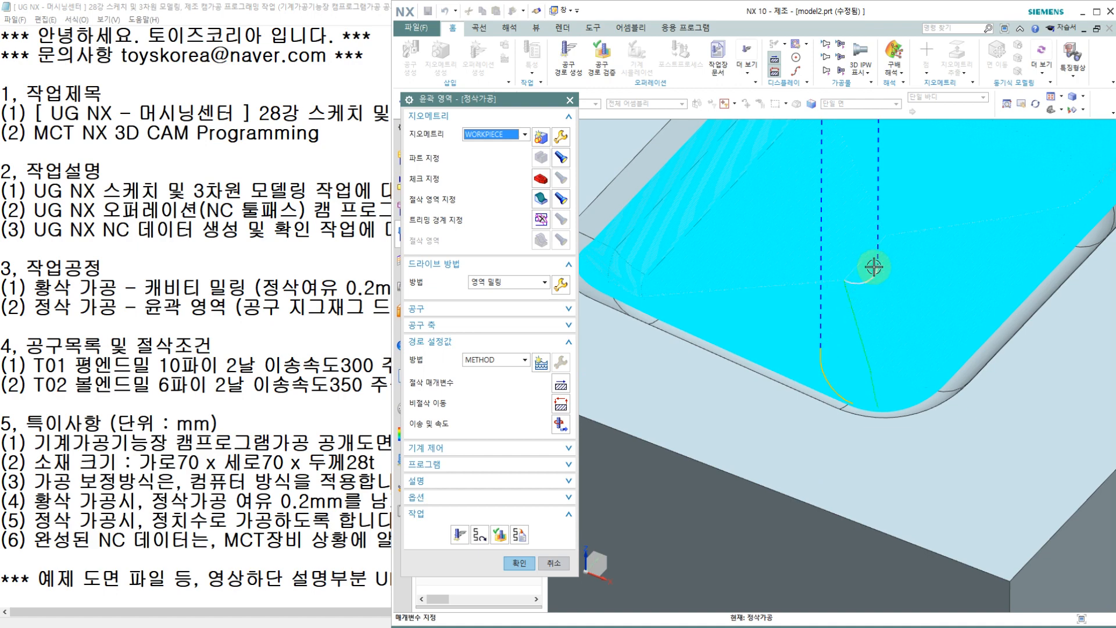
scroll(749, 343, "down", 4)
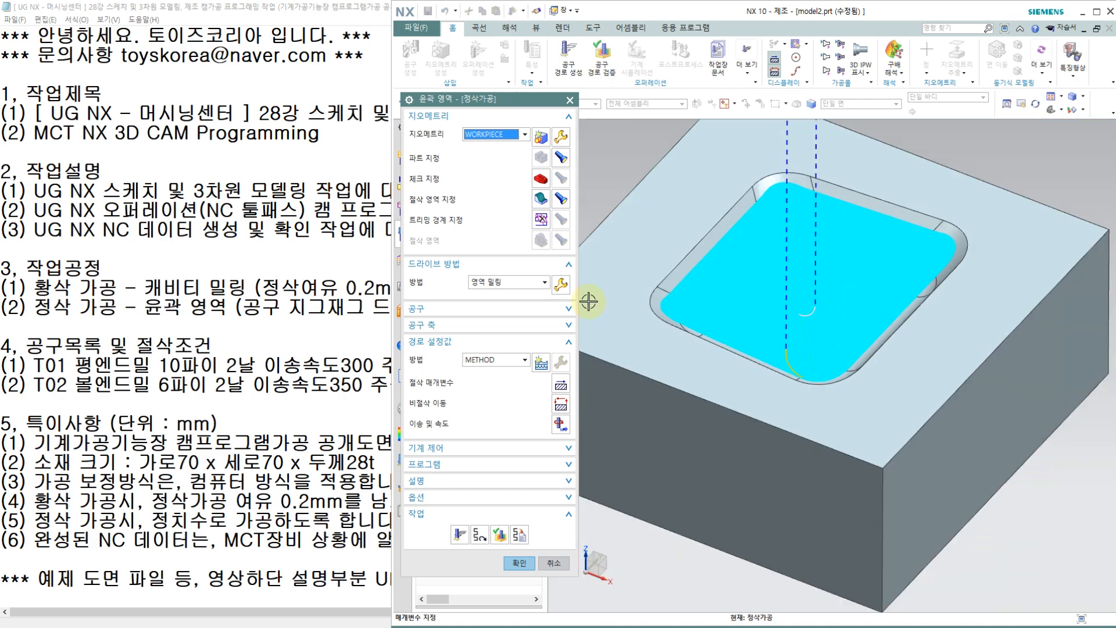
Step: Run the 3D dynamic (3D 동적) verification of the finishing toolpath, varying the animation speed and ending at 7
left_click(500, 536)
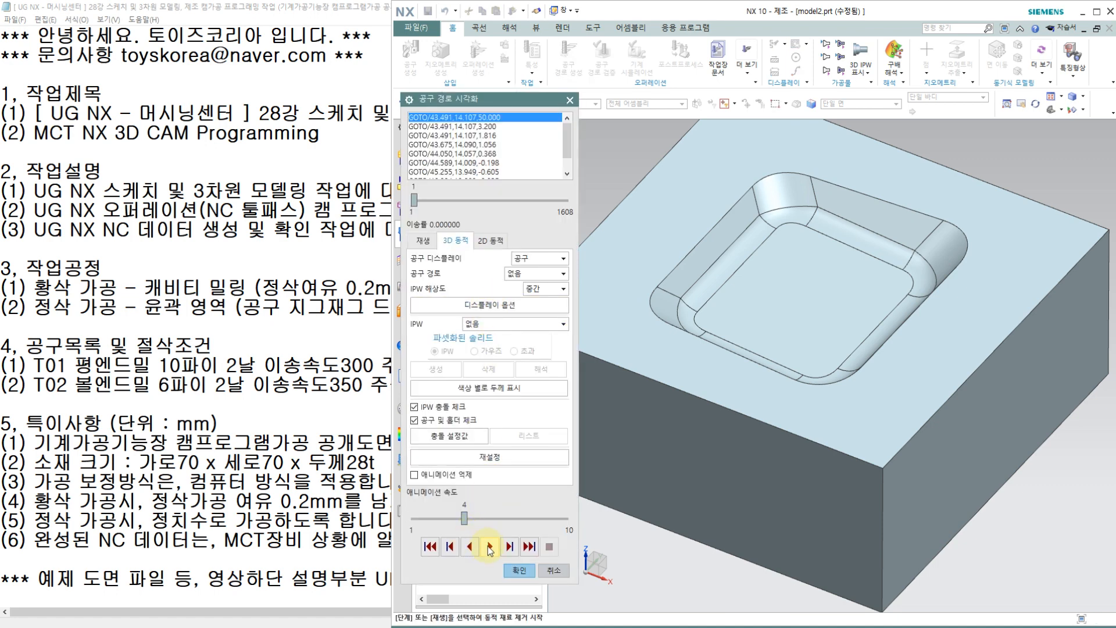
left_click(490, 546)
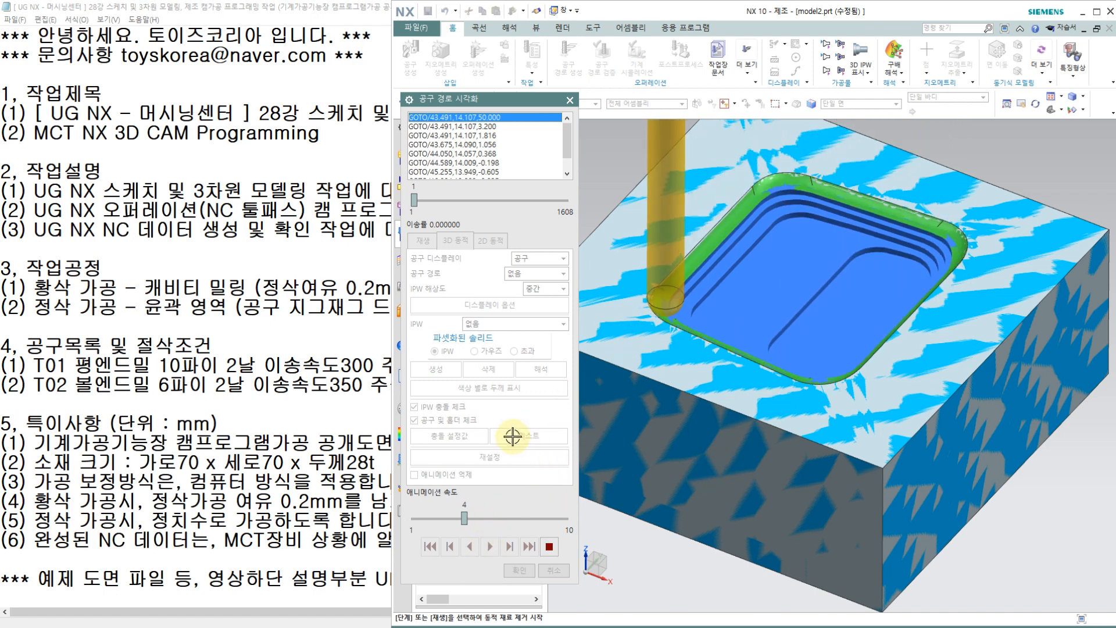
left_click_drag(491, 516, 532, 516)
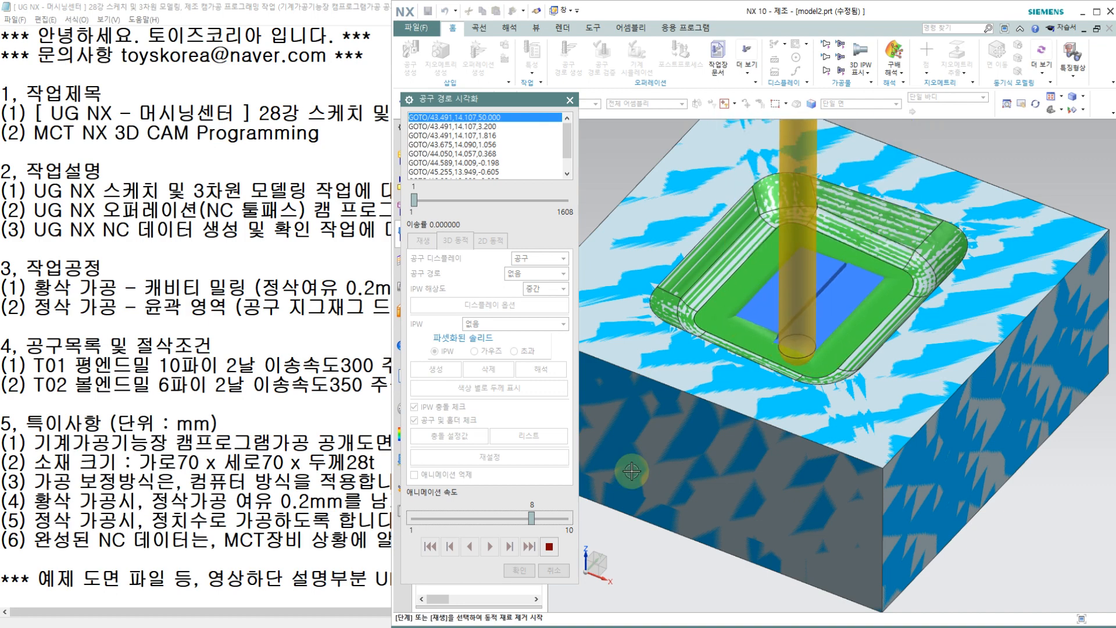
left_click(437, 519)
left_click(433, 519)
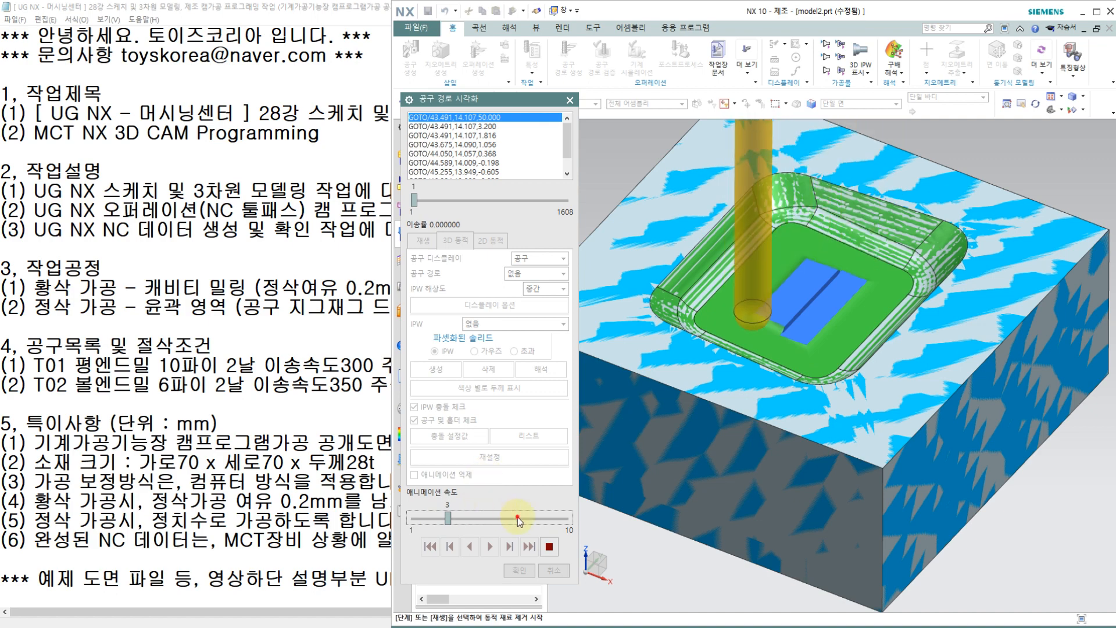
left_click_drag(447, 517, 525, 517)
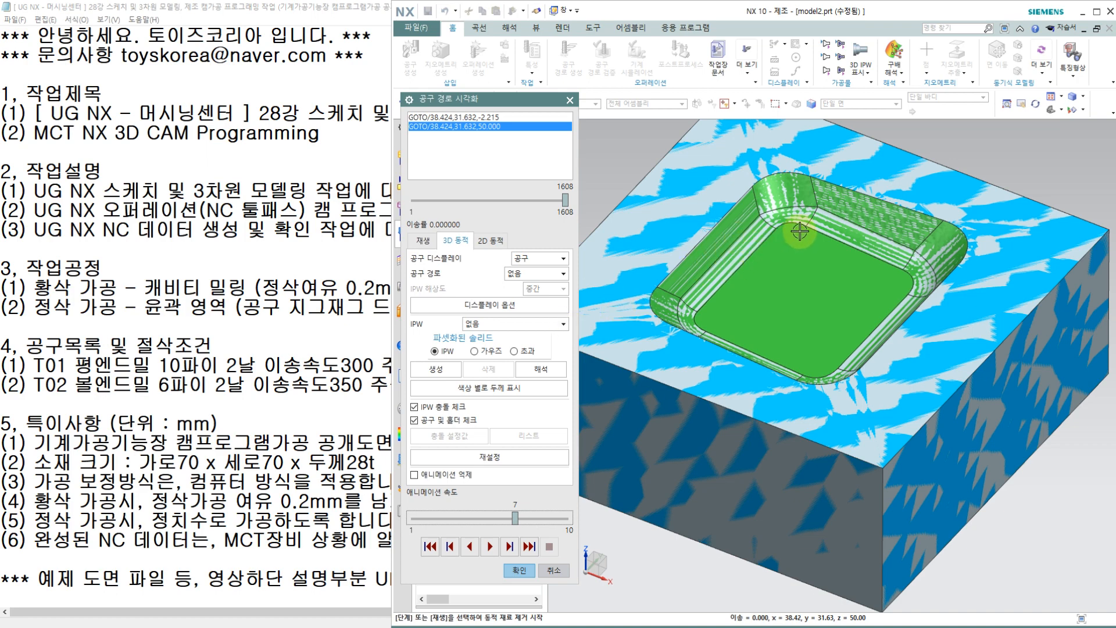
left_click(264, 288)
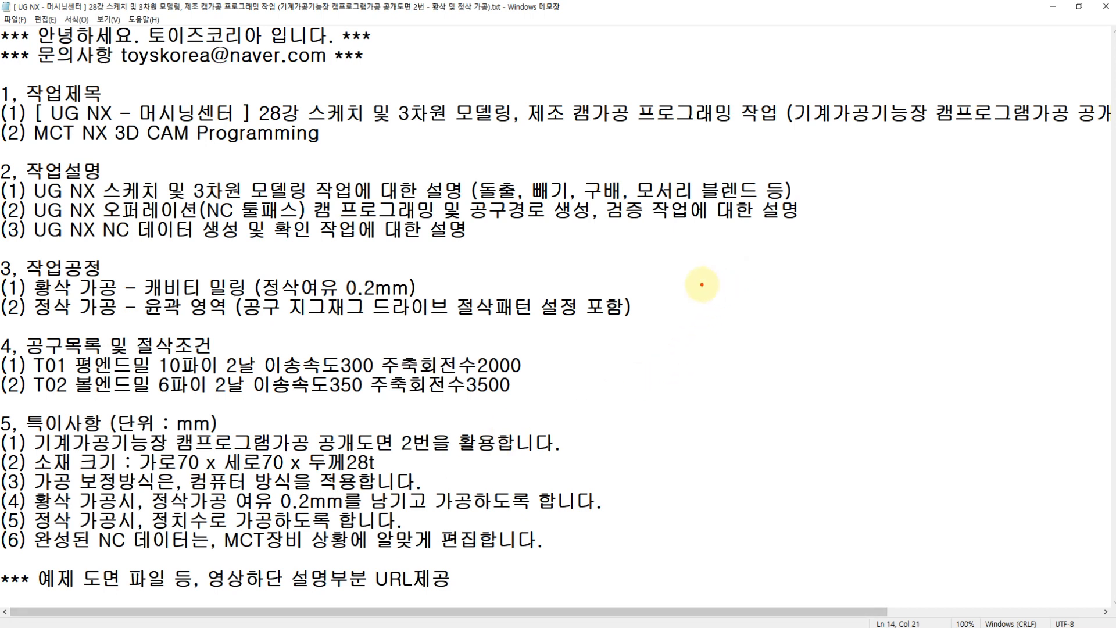
mouse_move(716, 200)
left_mouse_down()
mouse_move(714, 250)
mouse_move(745, 262)
mouse_move(746, 201)
mouse_move(735, 255)
mouse_move(749, 301)
mouse_move(770, 194)
left_mouse_up()
left_click_drag(604, 406, 783, 403)
mouse_move(639, 407)
left_mouse_down()
mouse_move(648, 387)
mouse_move(695, 413)
mouse_move(740, 407)
mouse_move(786, 421)
left_mouse_up()
mouse_move(805, 303)
left_mouse_down()
mouse_move(807, 325)
mouse_move(831, 308)
mouse_move(888, 320)
mouse_move(890, 351)
left_mouse_up()
left_click(859, 335)
left_click_drag(805, 363, 897, 363)
mouse_move(843, 401)
left_mouse_down()
mouse_move(830, 430)
mouse_move(844, 402)
left_mouse_up()
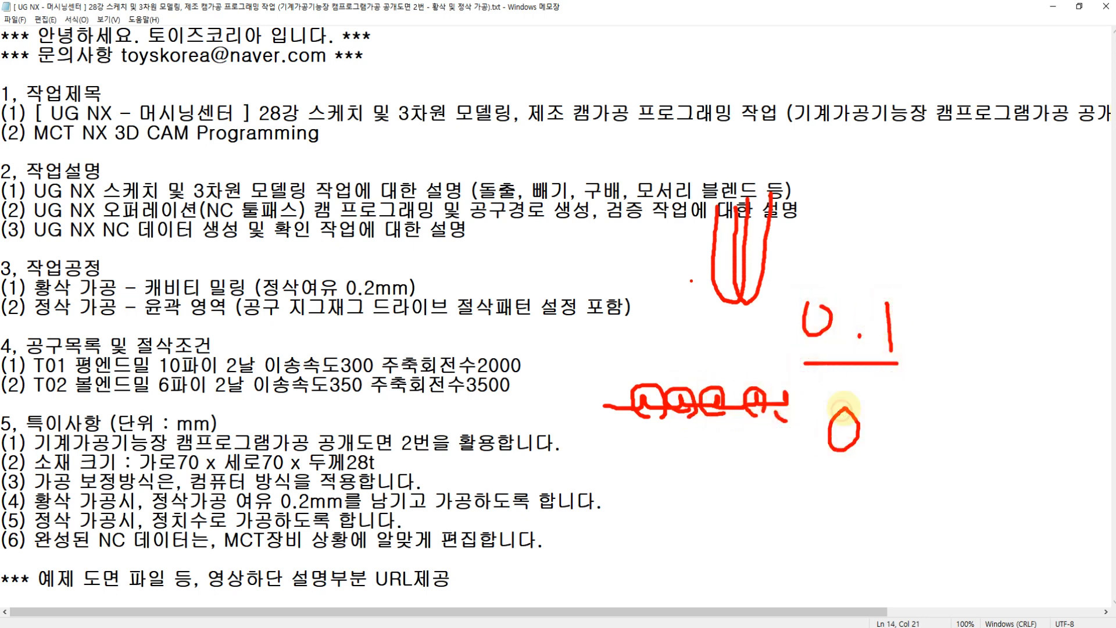
left_click(878, 445)
mouse_move(901, 423)
left_mouse_down()
mouse_move(902, 448)
mouse_move(905, 423)
left_mouse_up()
left_click_drag(927, 420, 929, 455)
mouse_move(849, 480)
left_mouse_down()
mouse_move(871, 501)
mouse_move(920, 494)
left_mouse_up()
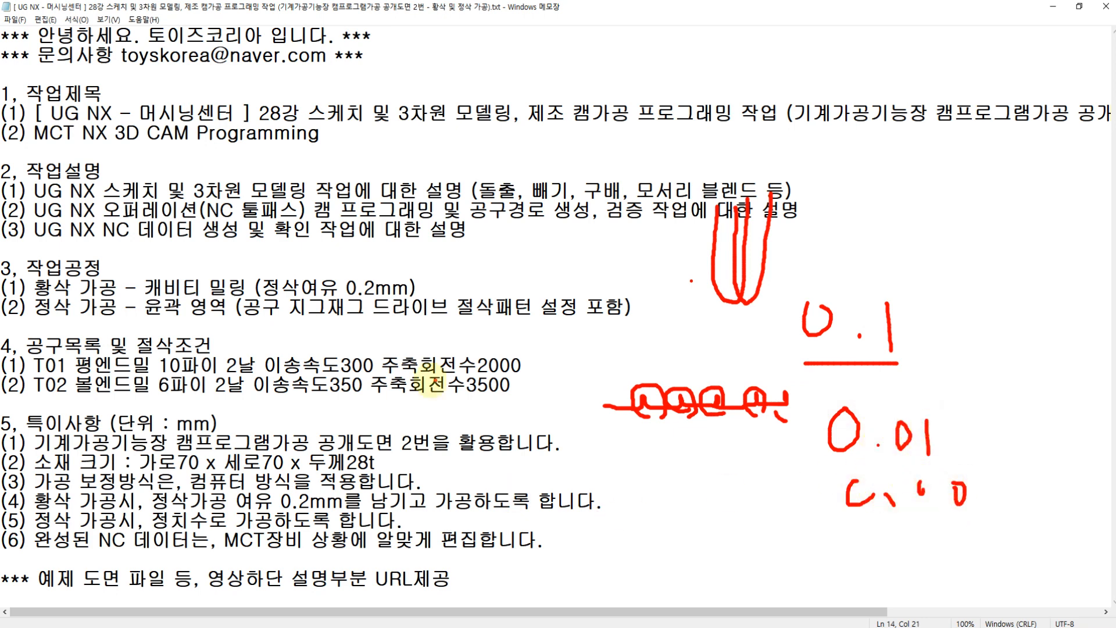
key("Escape")
key("alt+Tab")
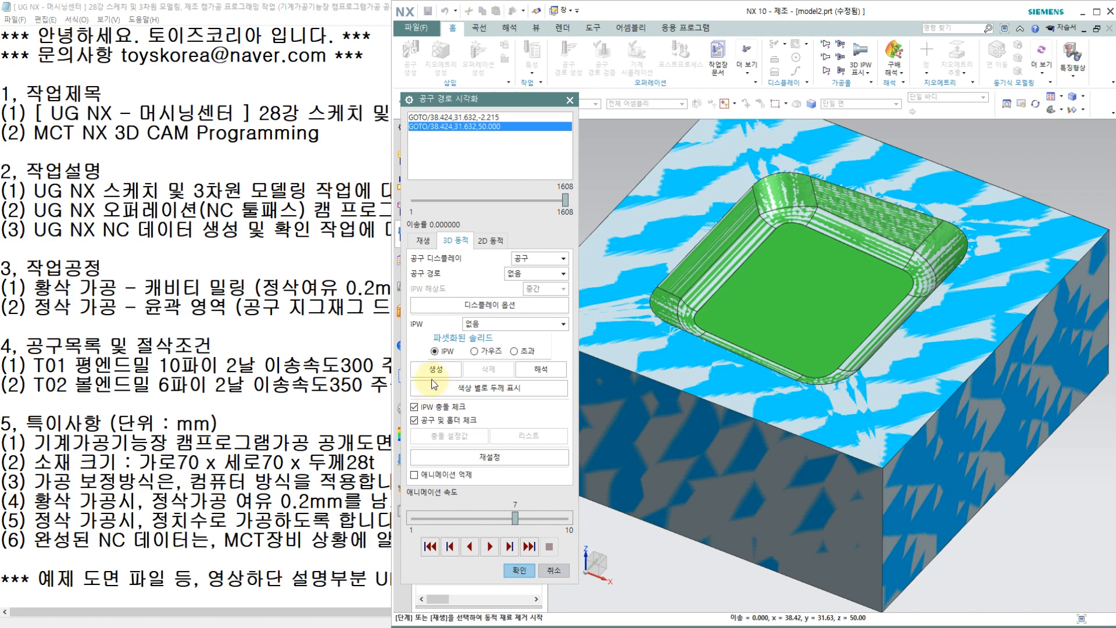
Step: Close the verification and try a 0.00001 mm maximum distance for the non-steep stepover in the area milling drive settings
left_click(520, 570)
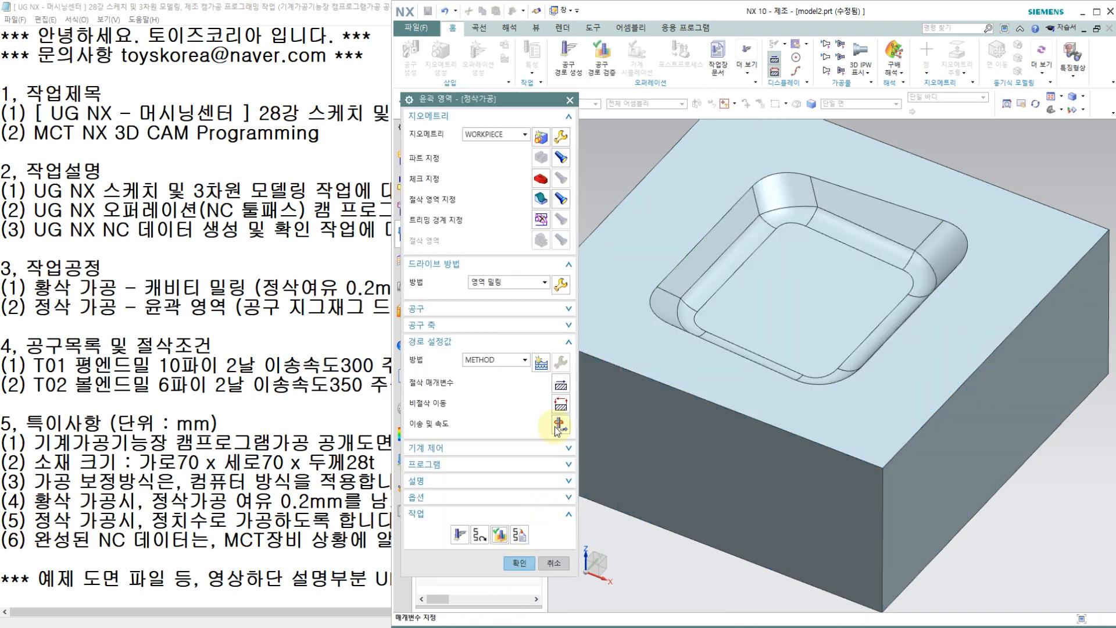
left_click(565, 285)
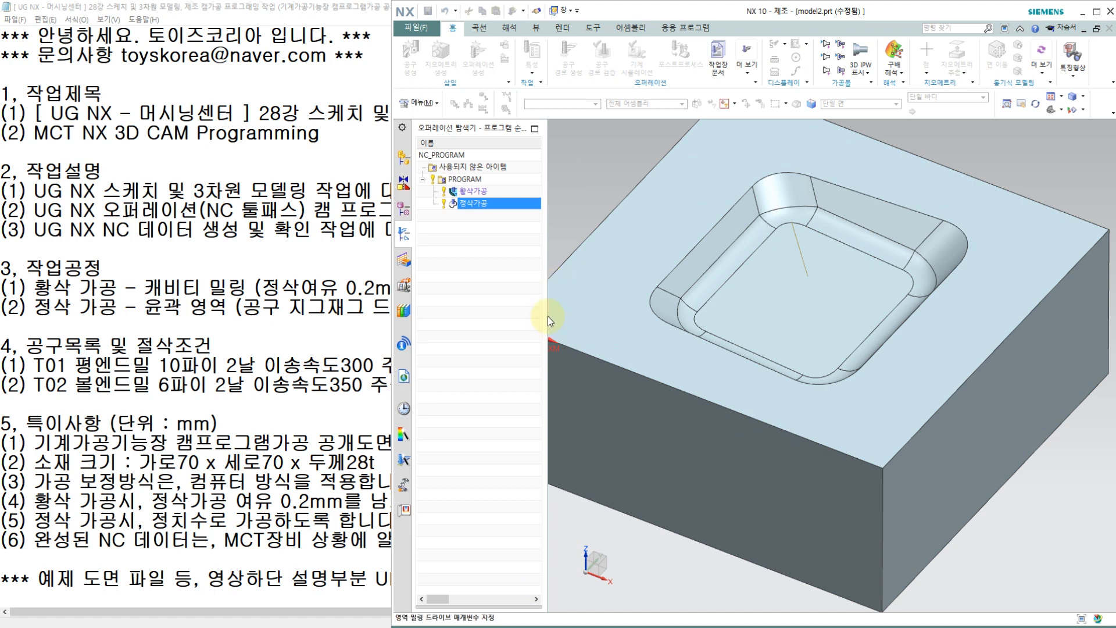
left_click(482, 267)
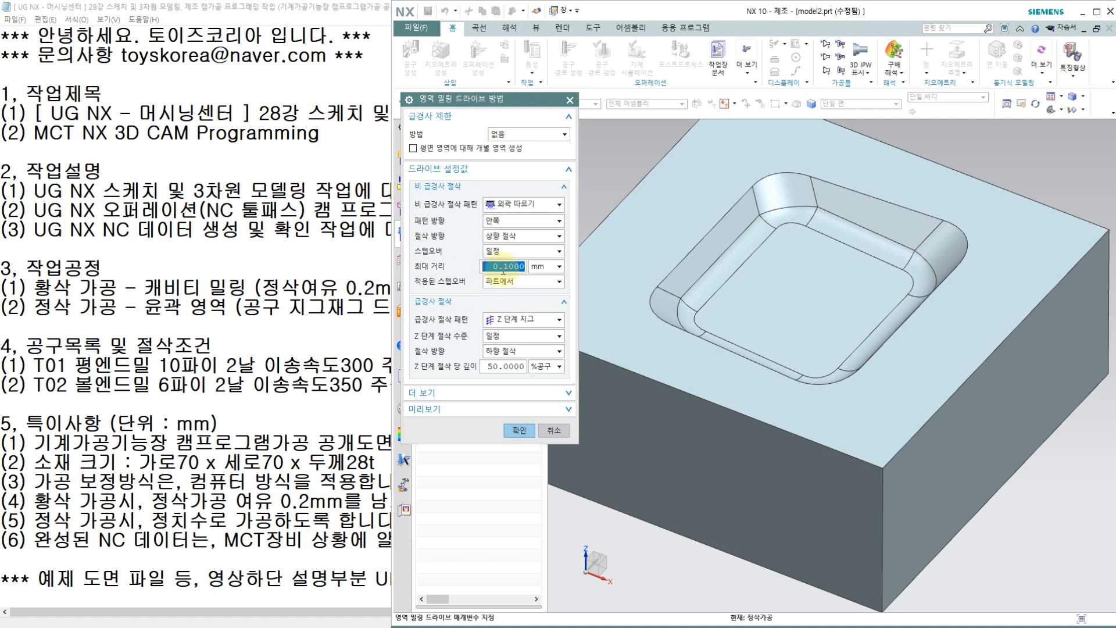
type("0")
double_click(508, 267)
type("01")
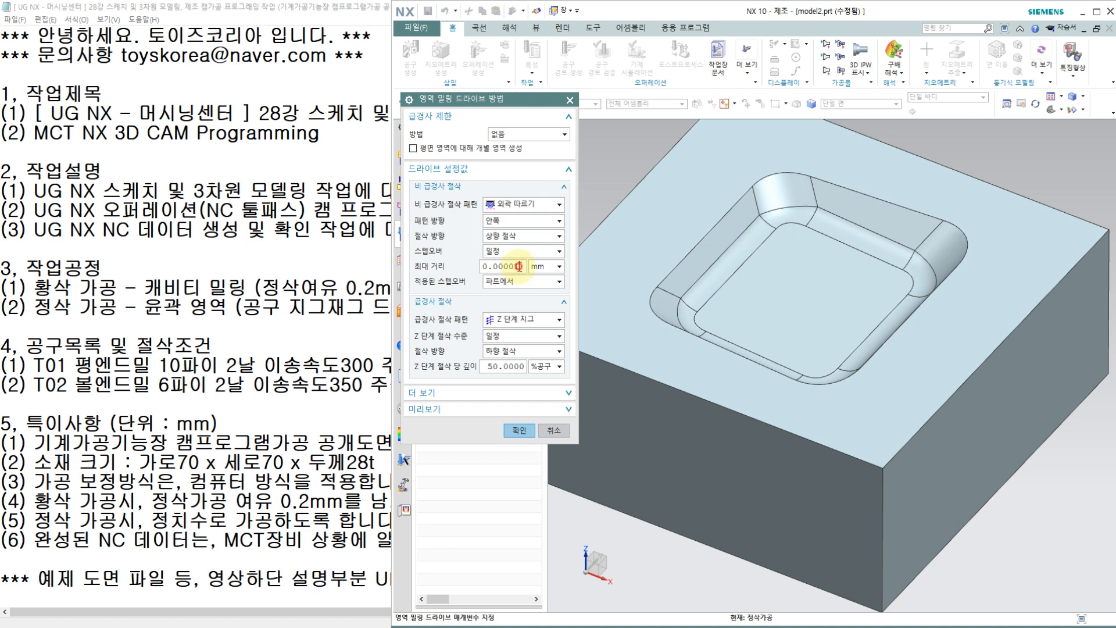
left_click_drag(518, 266, 462, 270)
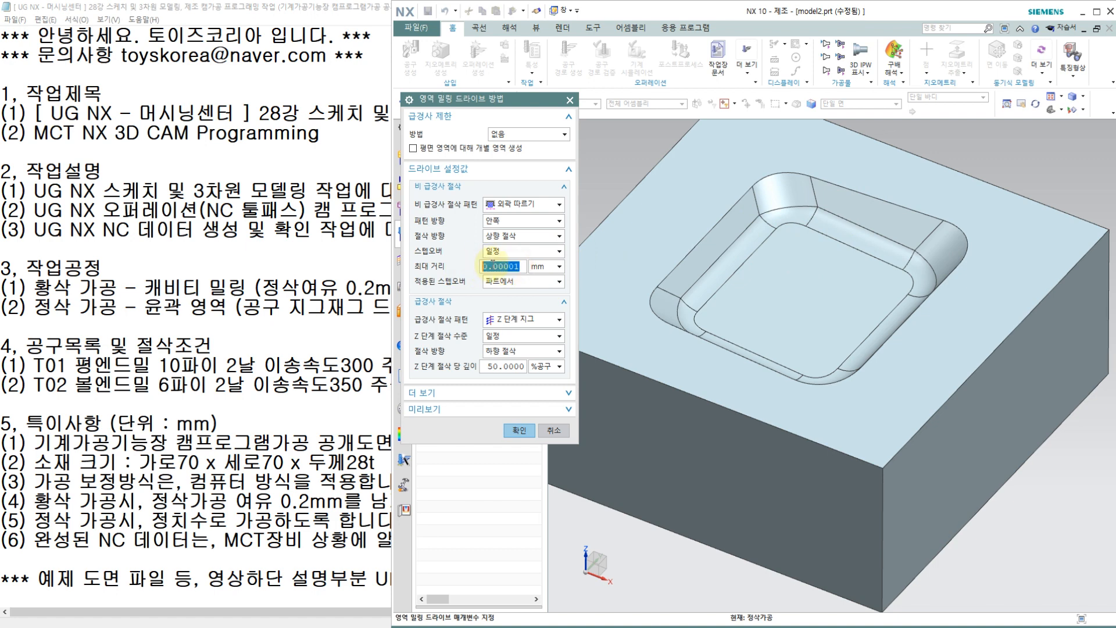
type("0.1")
left_click(518, 434)
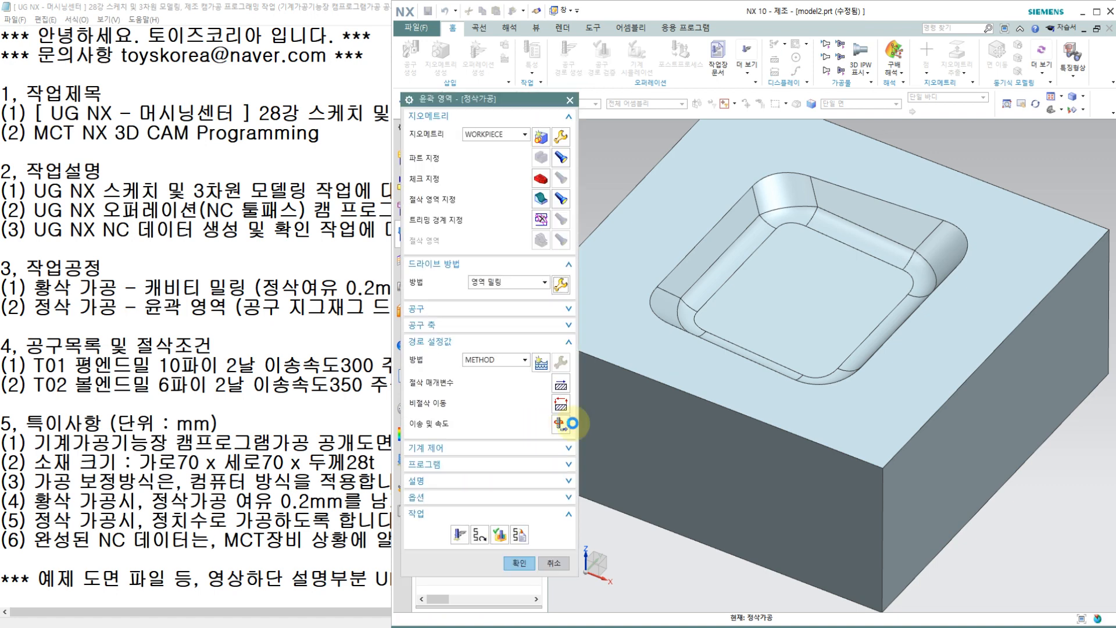
left_click(567, 425)
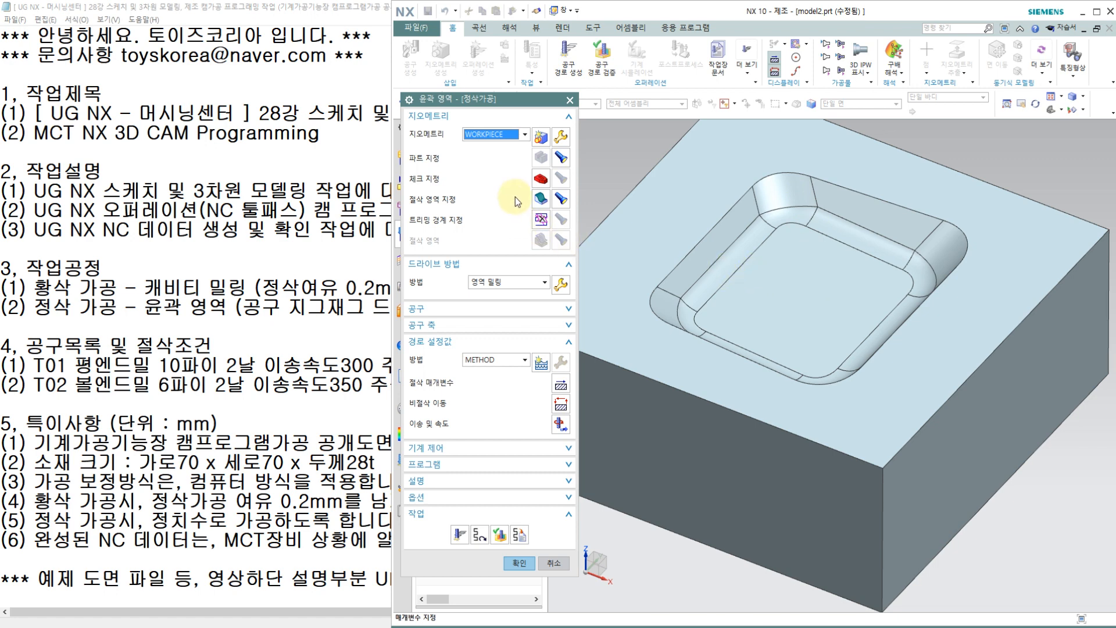
Step: Remove the pocket's floor face from the finishing operation's cut area and regenerate the toolpath
left_click(540, 198)
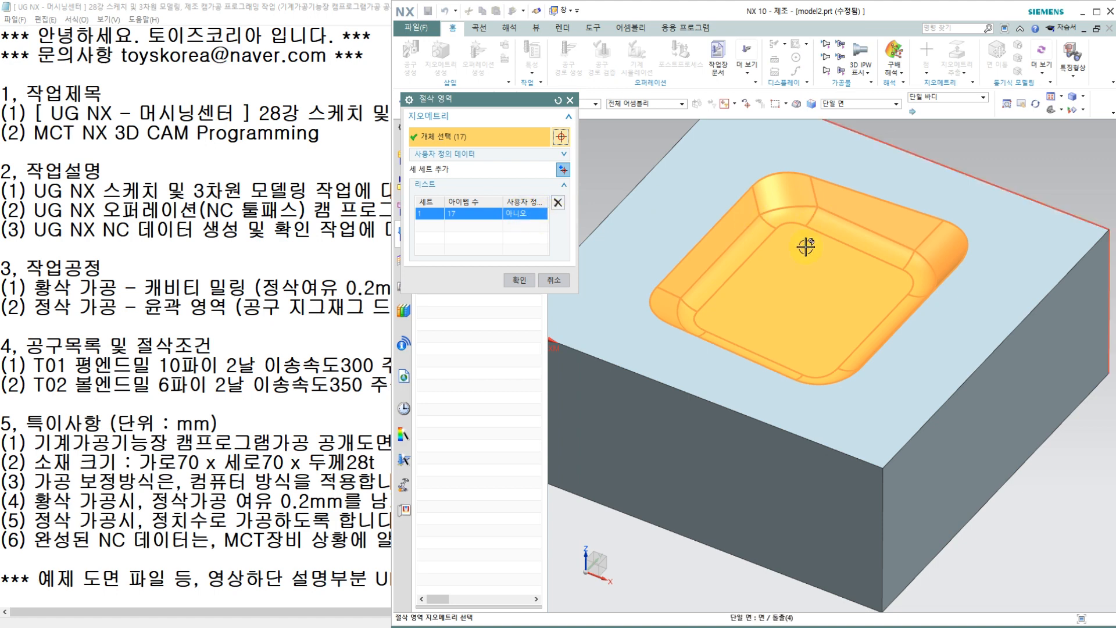
left_click(808, 294, "shift")
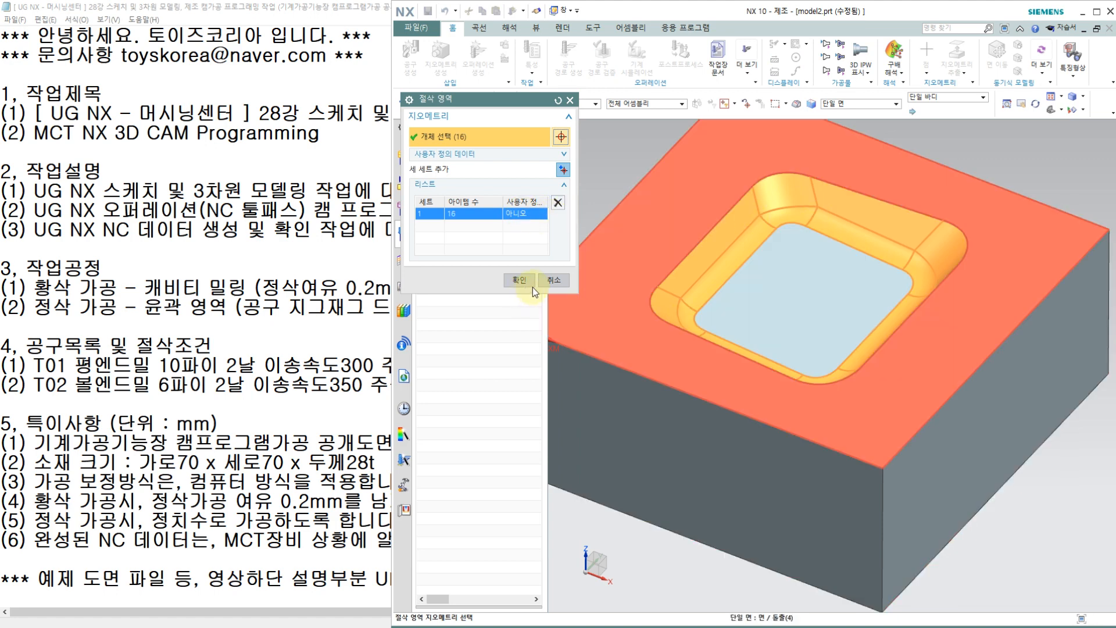
left_click(519, 280)
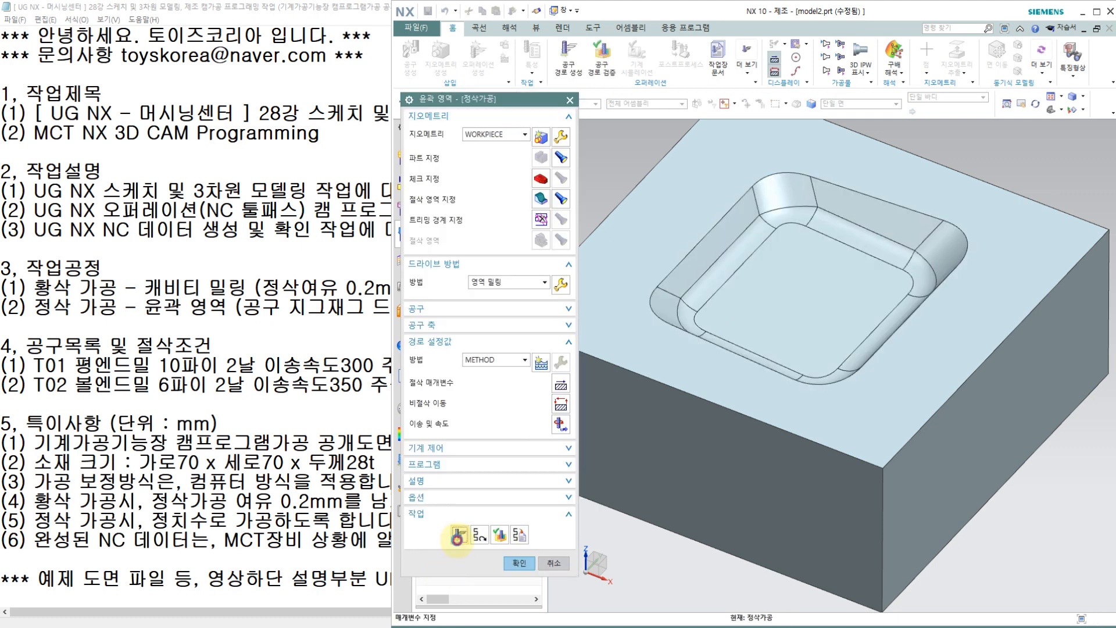
left_click(459, 534)
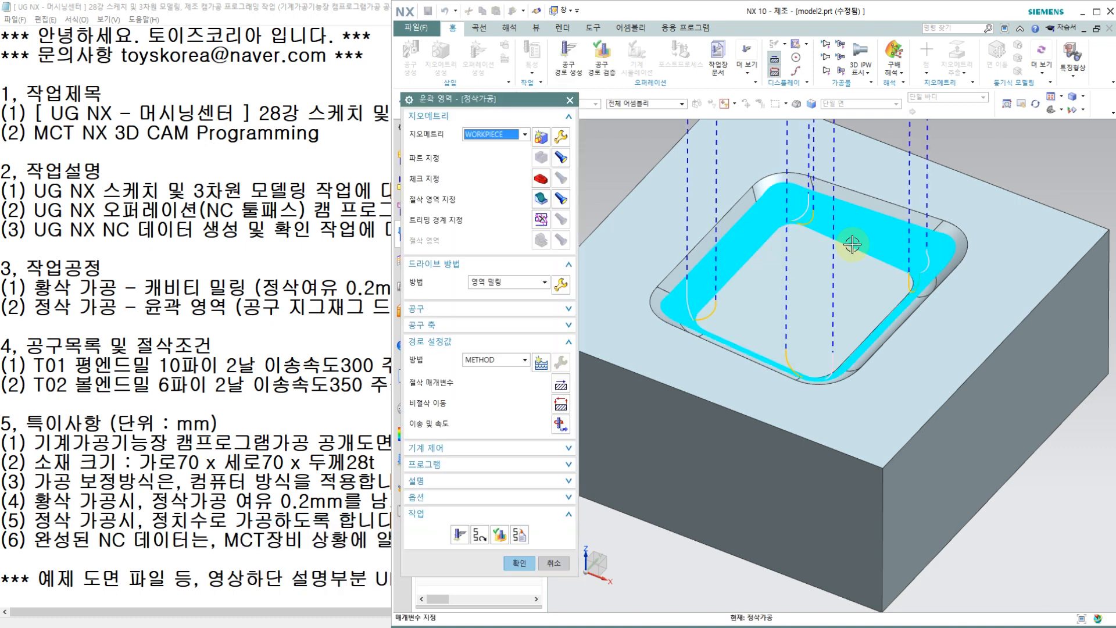
Step: Verify the wall-only finishing toolpath in 3D dynamic simulation at animation speed 9, and accept the operation
left_click(500, 534)
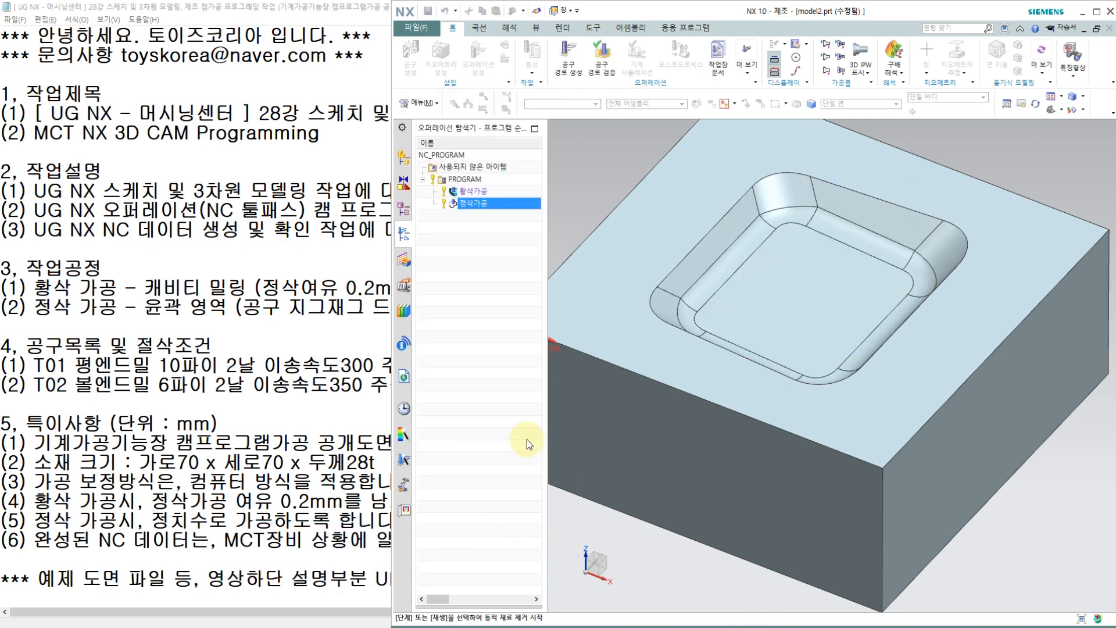
left_click(490, 545)
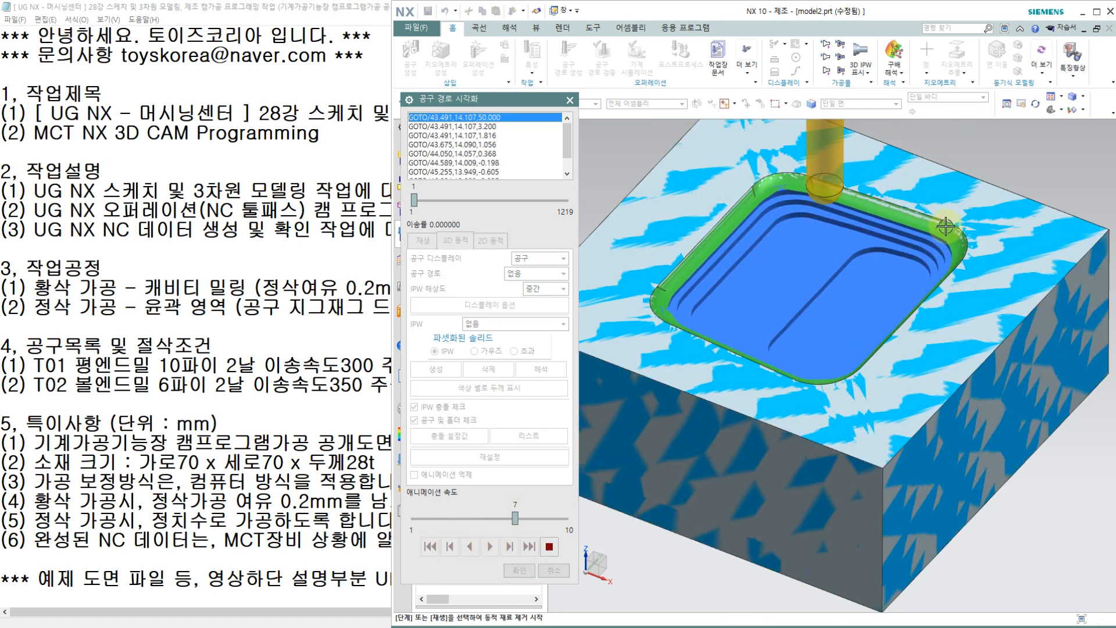
left_click_drag(515, 517, 544, 519)
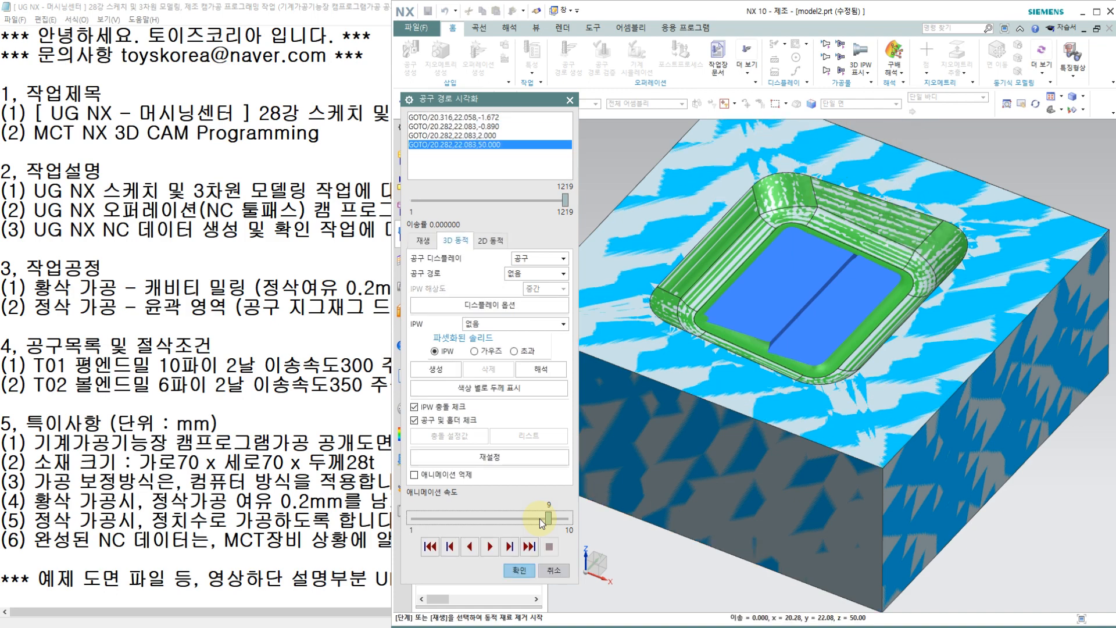
left_click(519, 570)
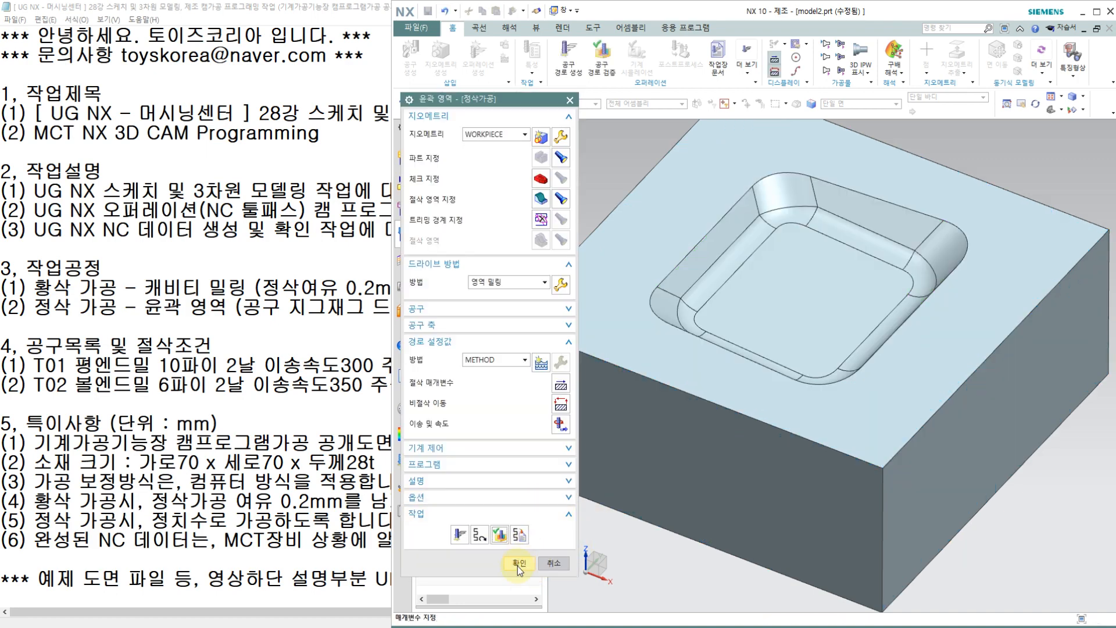
left_click(516, 562)
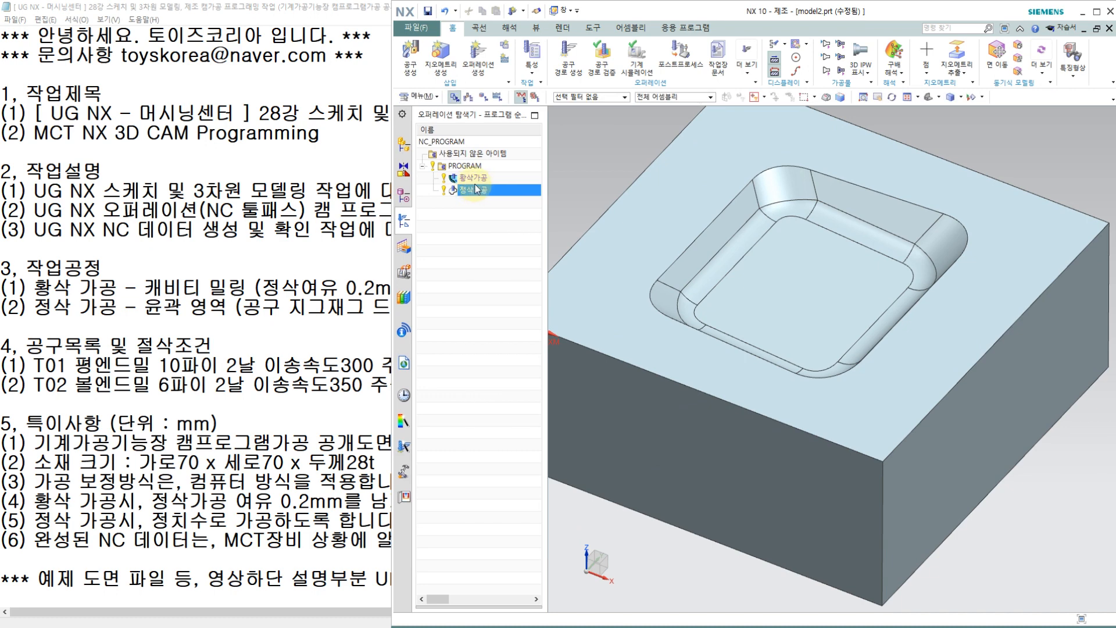
Step: Create a second mill_contour Contour Area (윤곽 영역) operation named 정삭가공2차 that uses the T02 ball mill
left_click(480, 68)
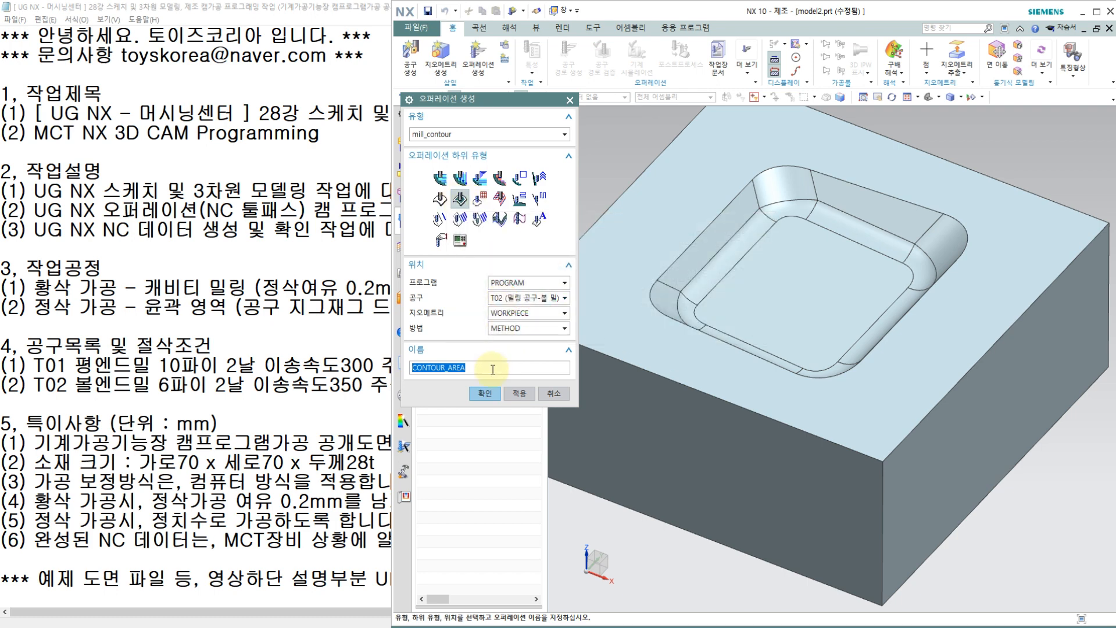
type("w")
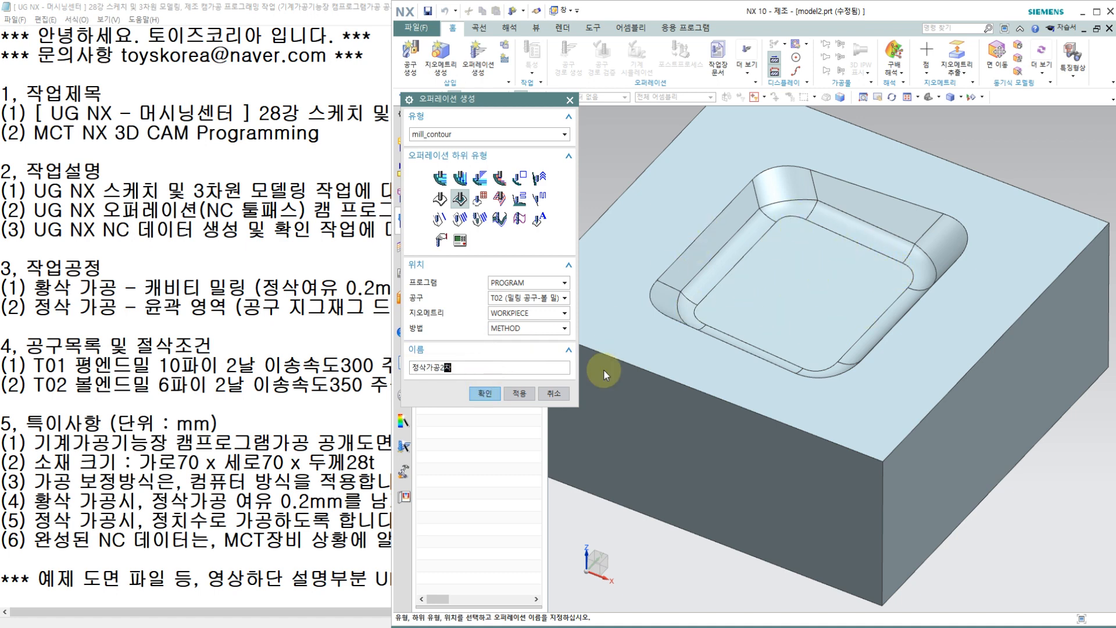
left_click(487, 394)
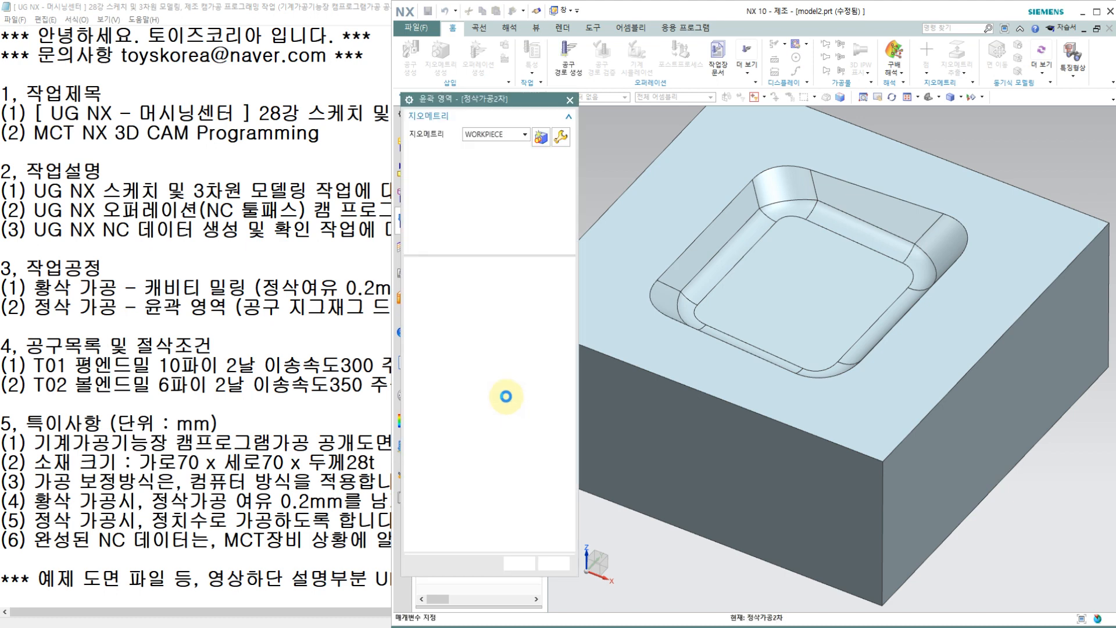
Step: Specify the pocket's flat floor face as the cut area of the 정삭가공2차 operation
left_click(540, 199)
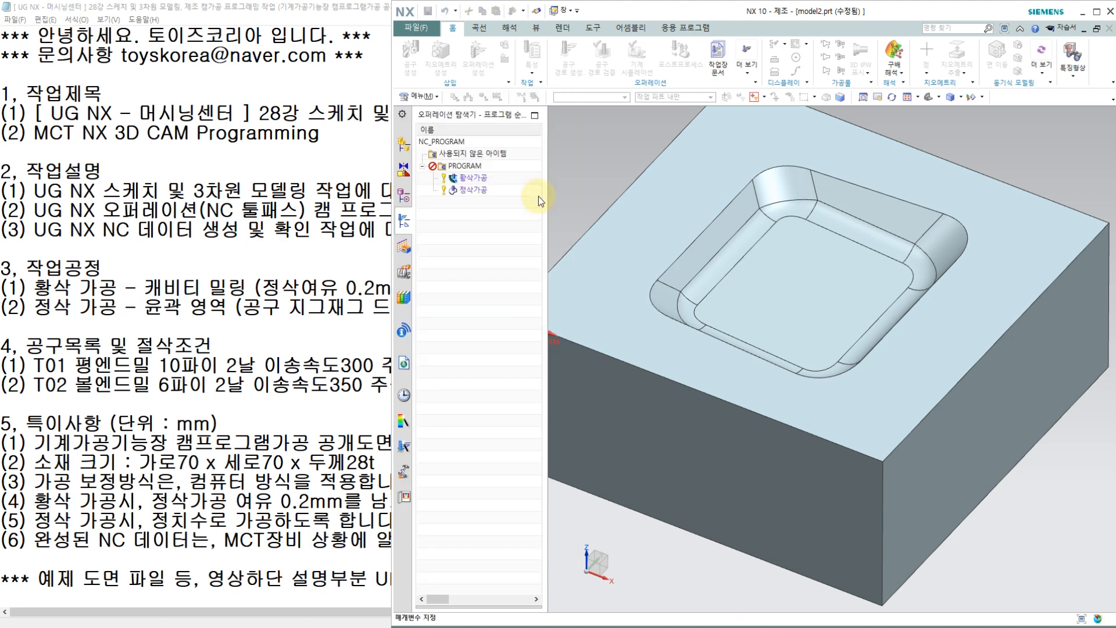
left_click(830, 256)
left_click(515, 292)
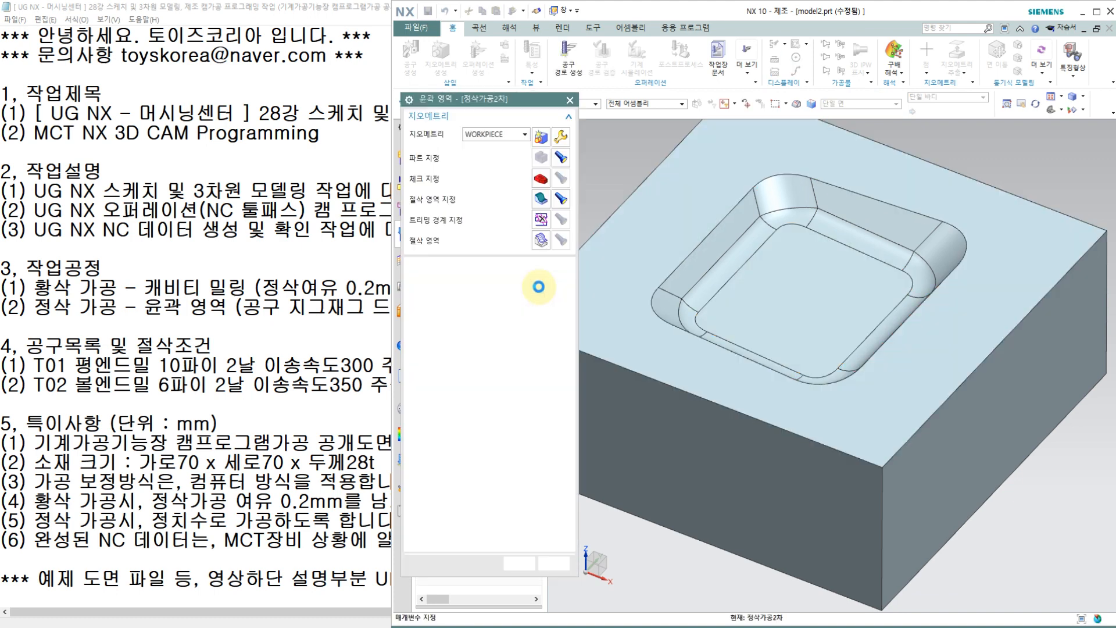
Step: Set the area milling drive's non-steep stepover to constant (일정) with a maximum distance of 0.1 mm
left_click(557, 283)
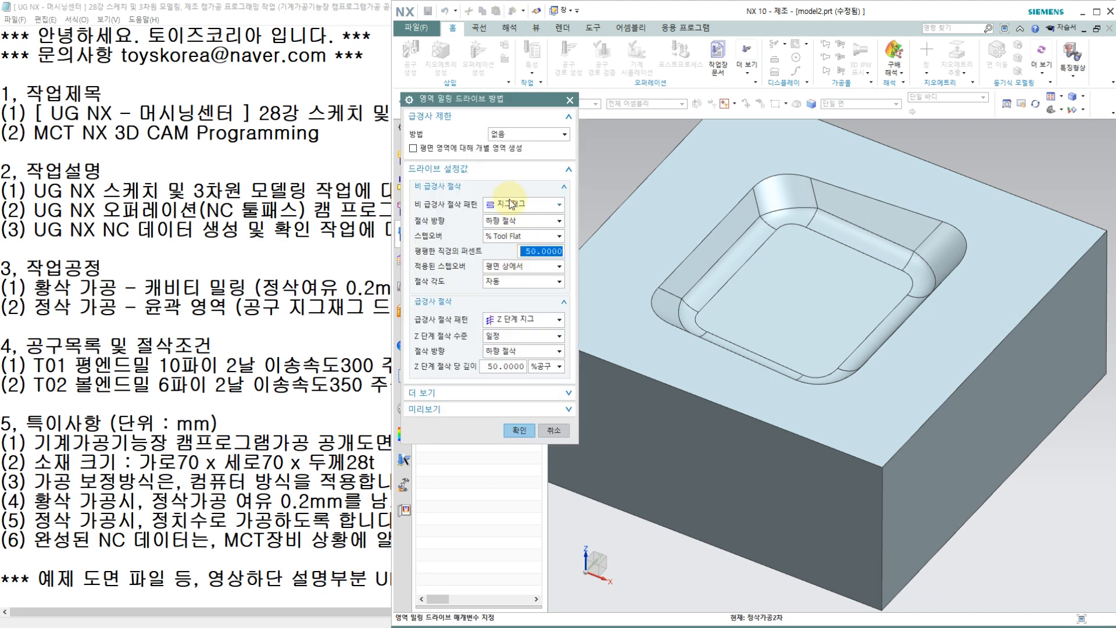
left_click(503, 234)
left_click(509, 244)
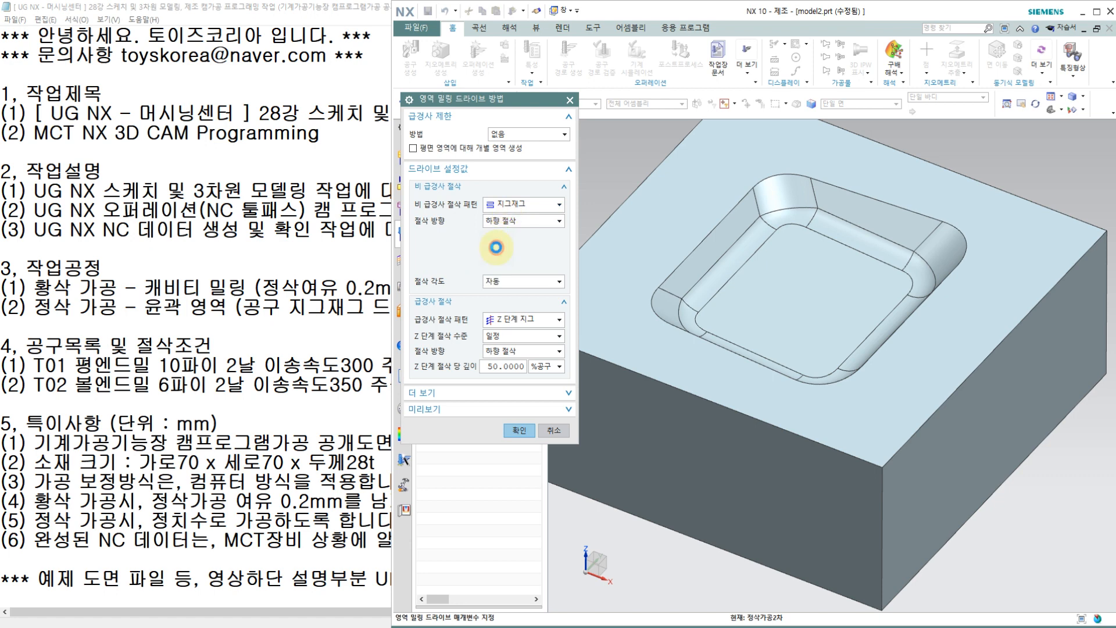
type("0.1")
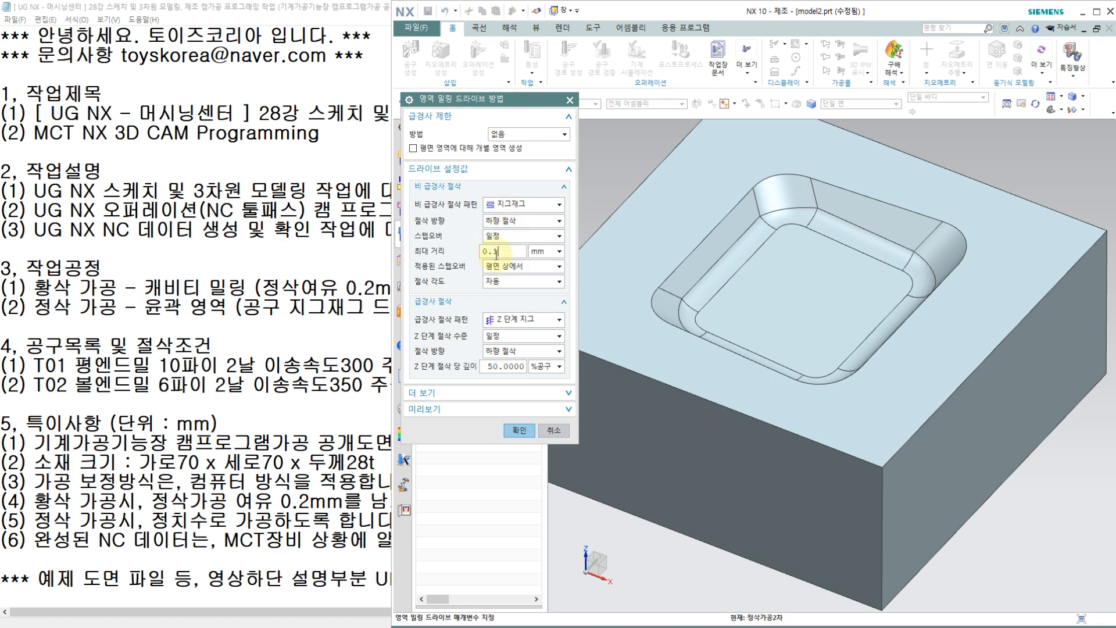
key("Return")
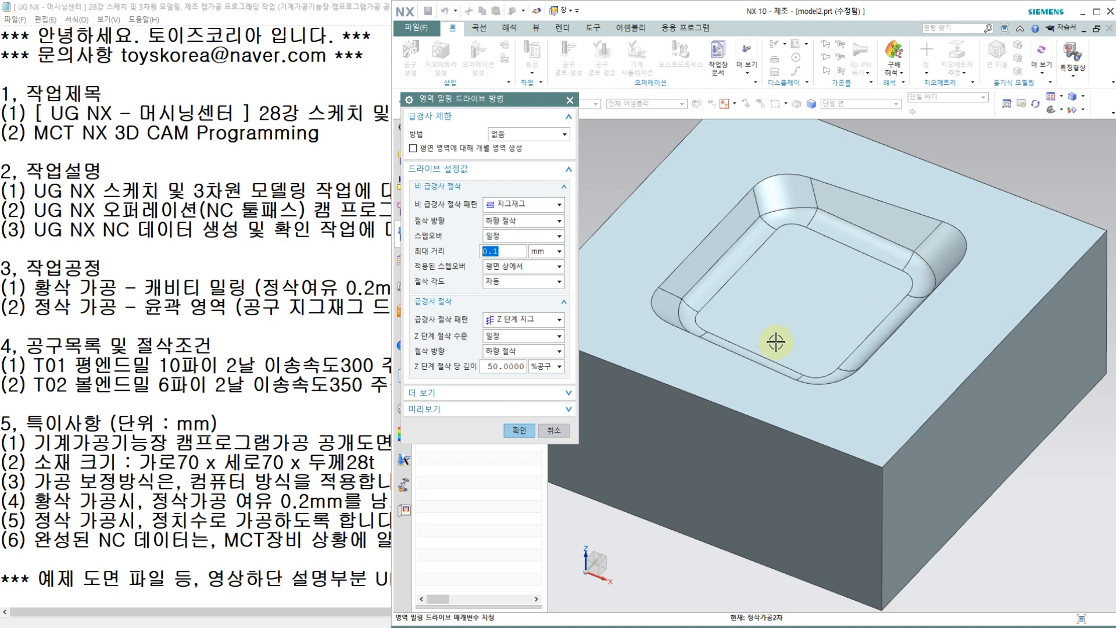
Step: Set the non-steep cut angle to specified (지정) at 45 degrees from XC and accept the drive settings
left_click(503, 284)
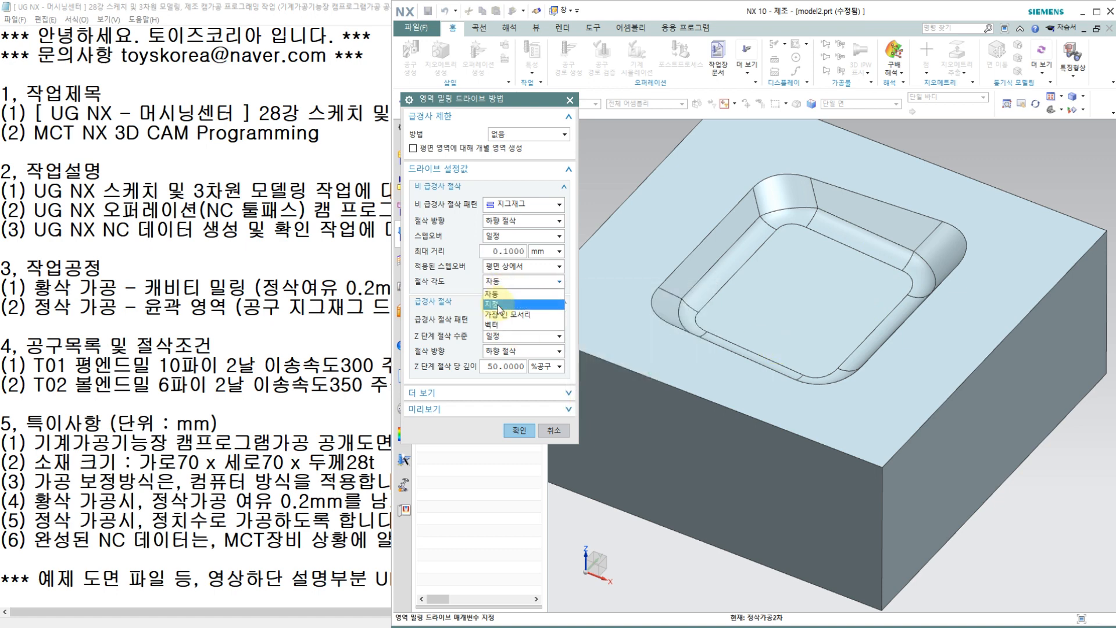
left_click(497, 305)
double_click(528, 295)
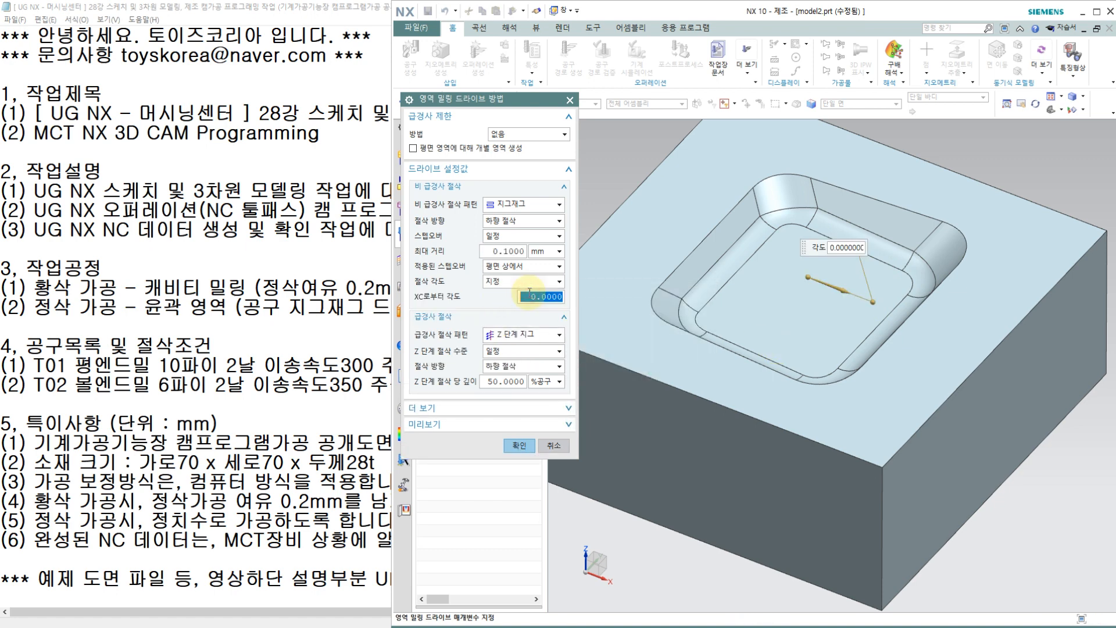
type("45")
key("Return")
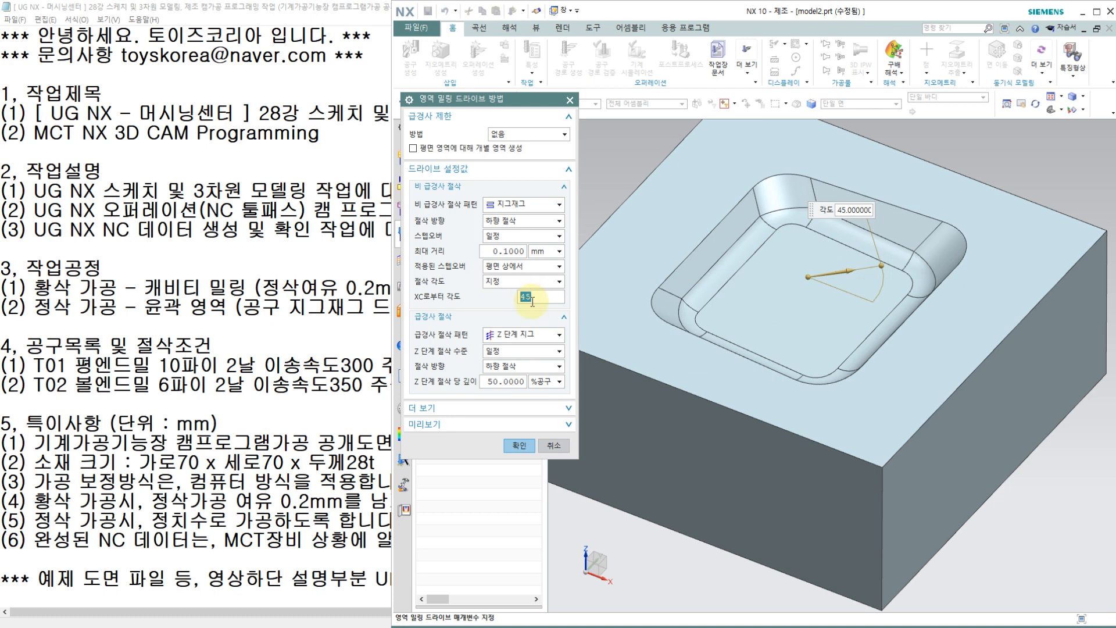
left_click(512, 442)
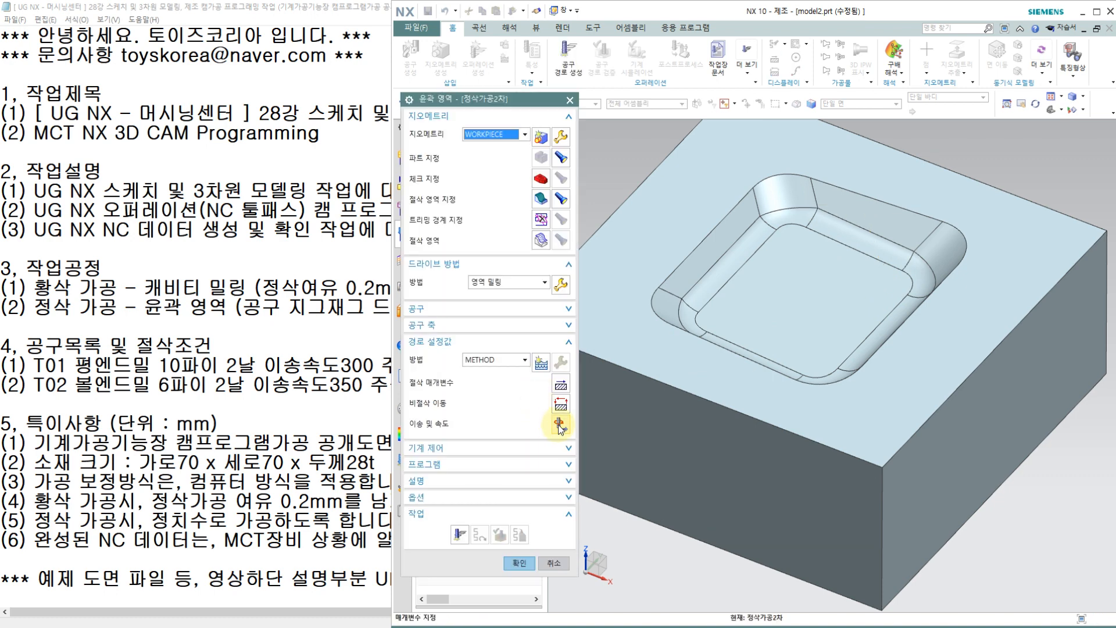
Step: Set the floor finishing operation's spindle speed to 3500 rpm and its cutting feed rate to 350 mmpm
left_click(559, 426)
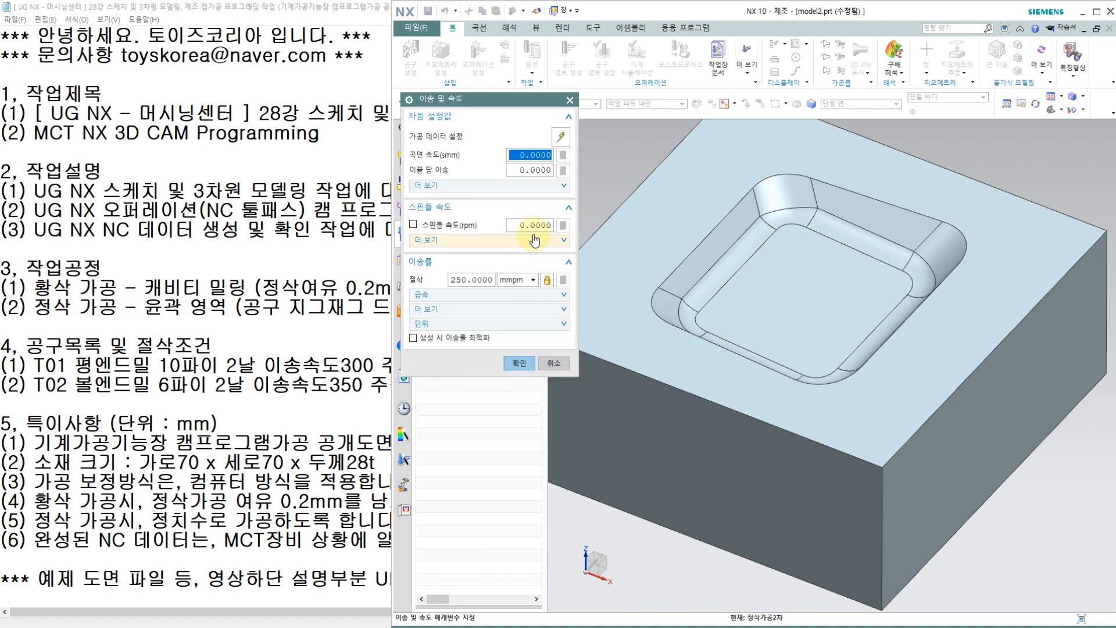
left_click(532, 225)
type("35")
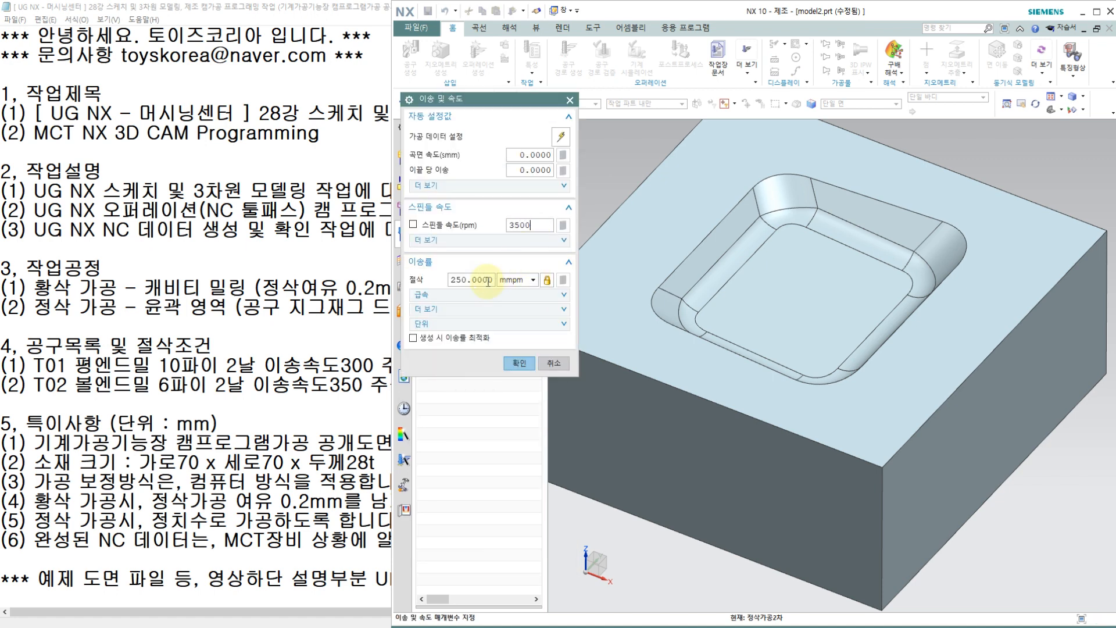
left_click(481, 281)
type("350")
key("Return")
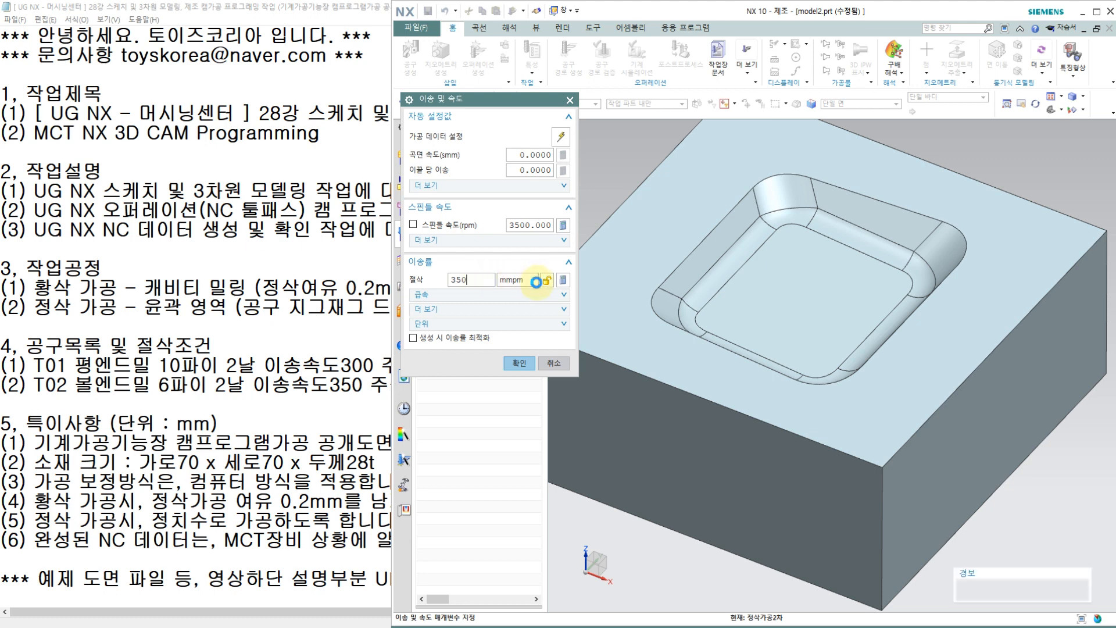
left_click(563, 281)
left_click(519, 362)
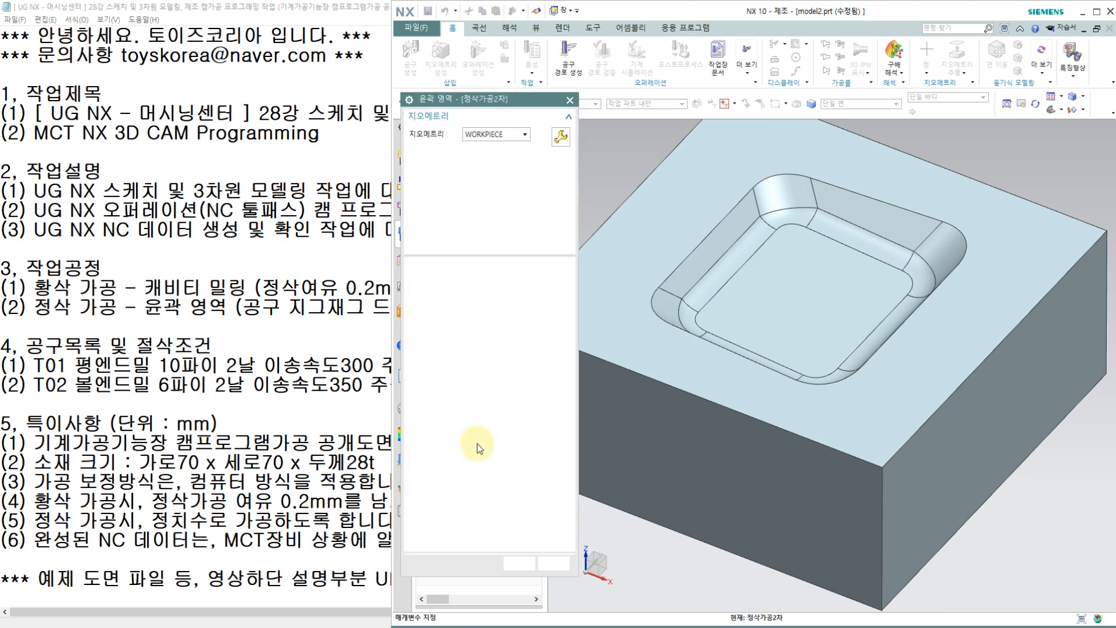
Step: Generate the floor finishing toolpath, verify it in 3D dynamic simulation with animation speeds between 2 and 9, and accept the operation
left_click(459, 536)
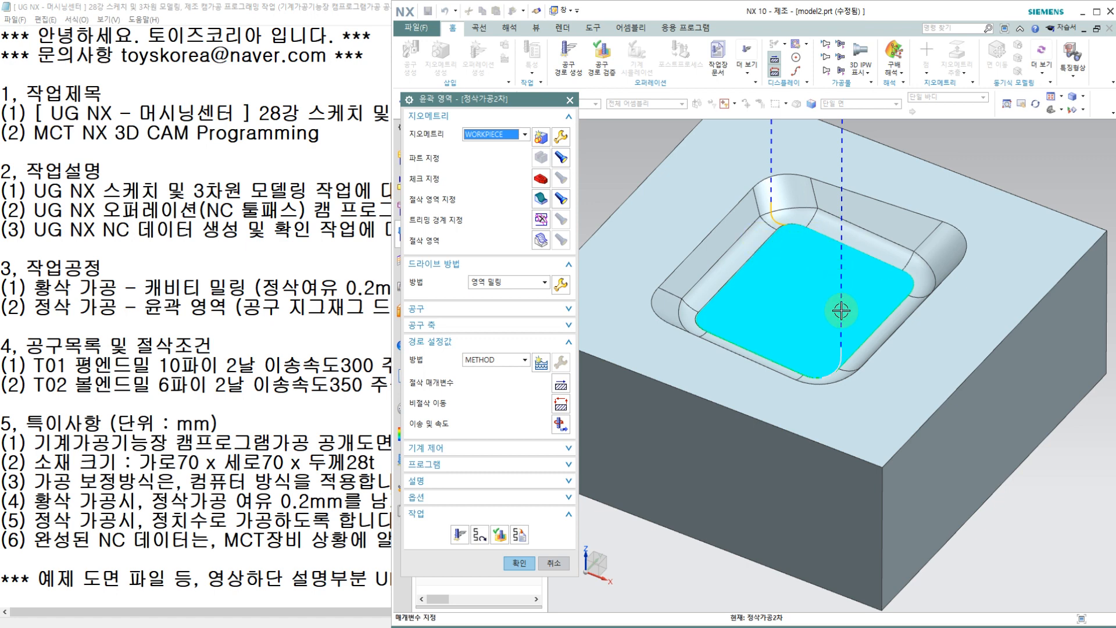
left_click(499, 533)
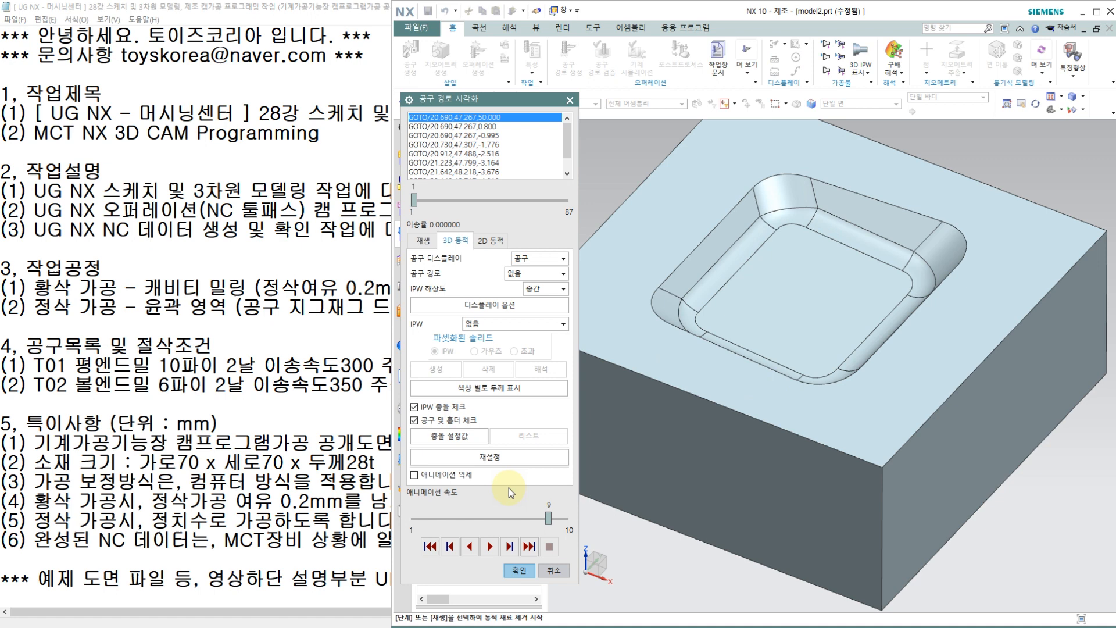
left_click(490, 546)
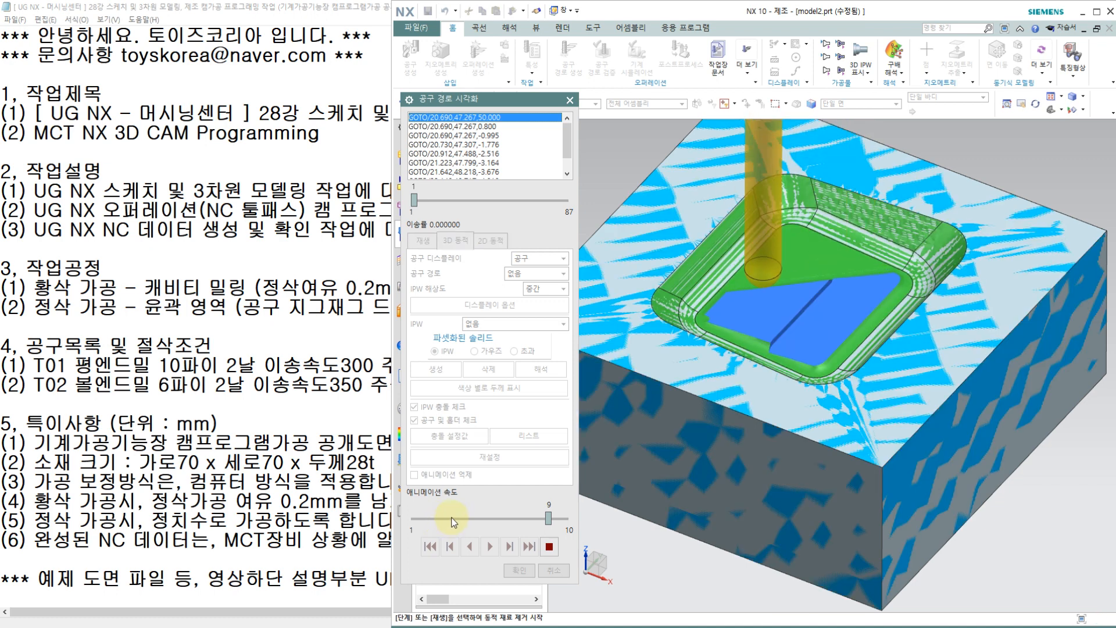
left_click(453, 518)
left_click(450, 518)
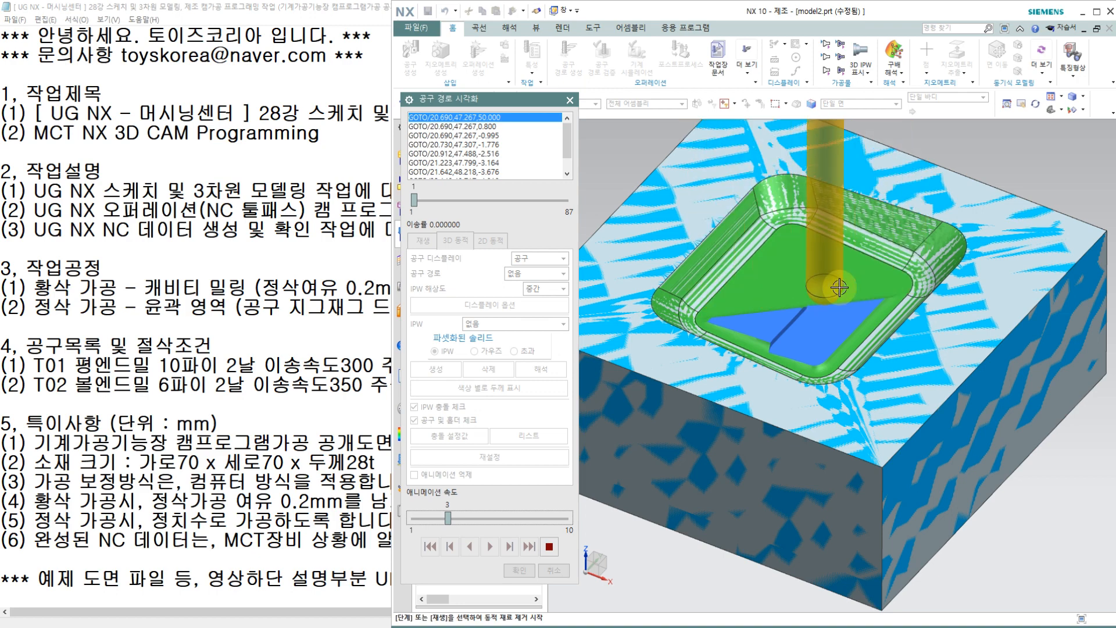
left_click(514, 518)
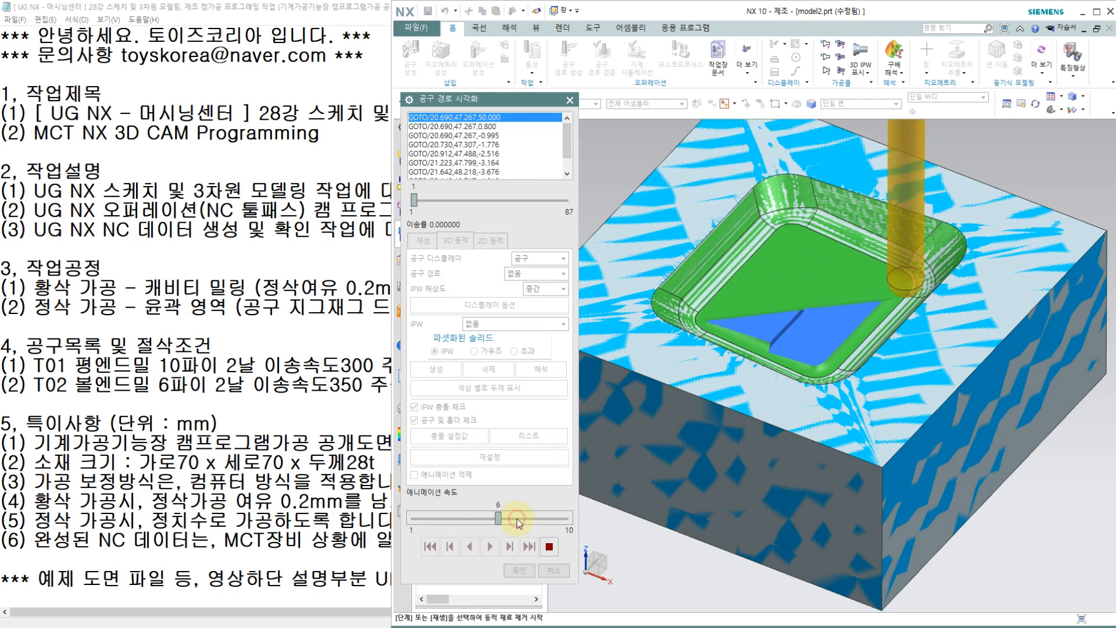
left_click(534, 518)
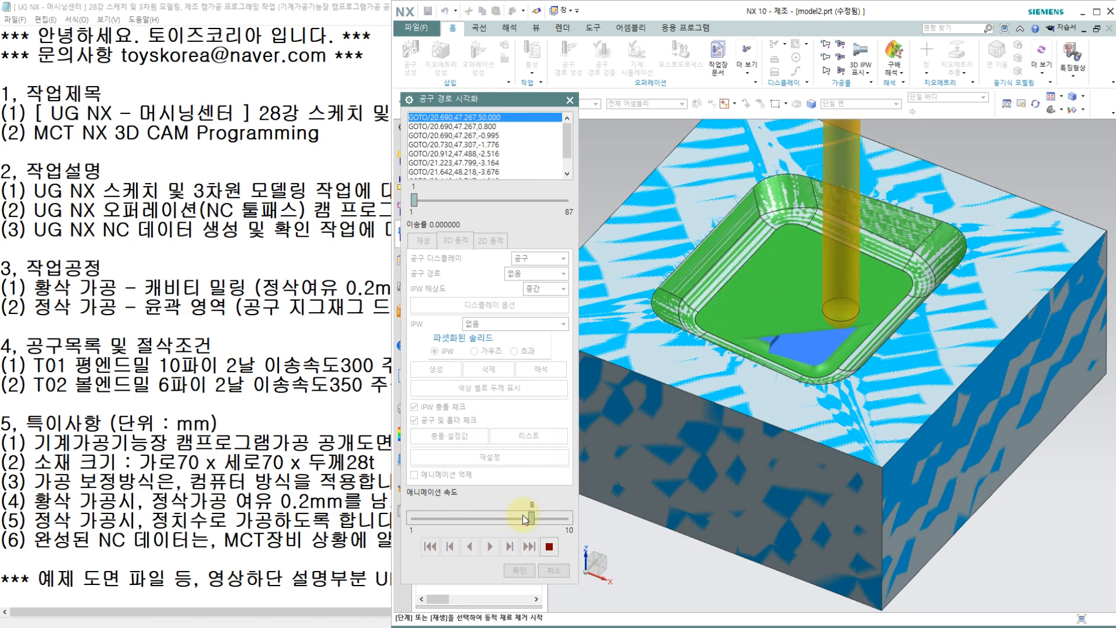
left_click(476, 510)
left_click(440, 516)
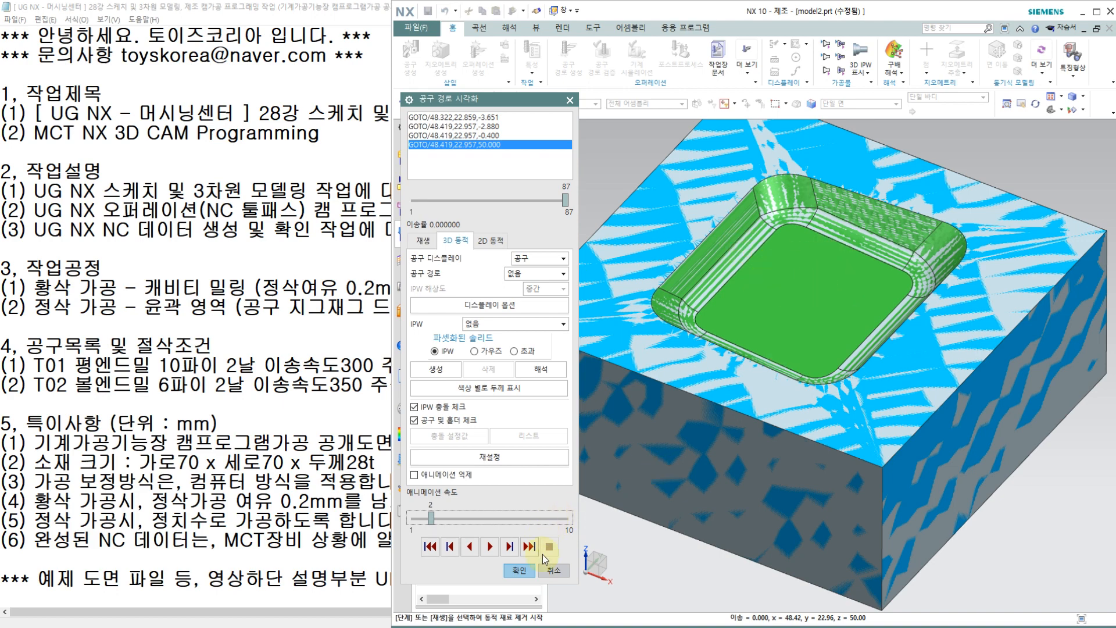
left_click(524, 571)
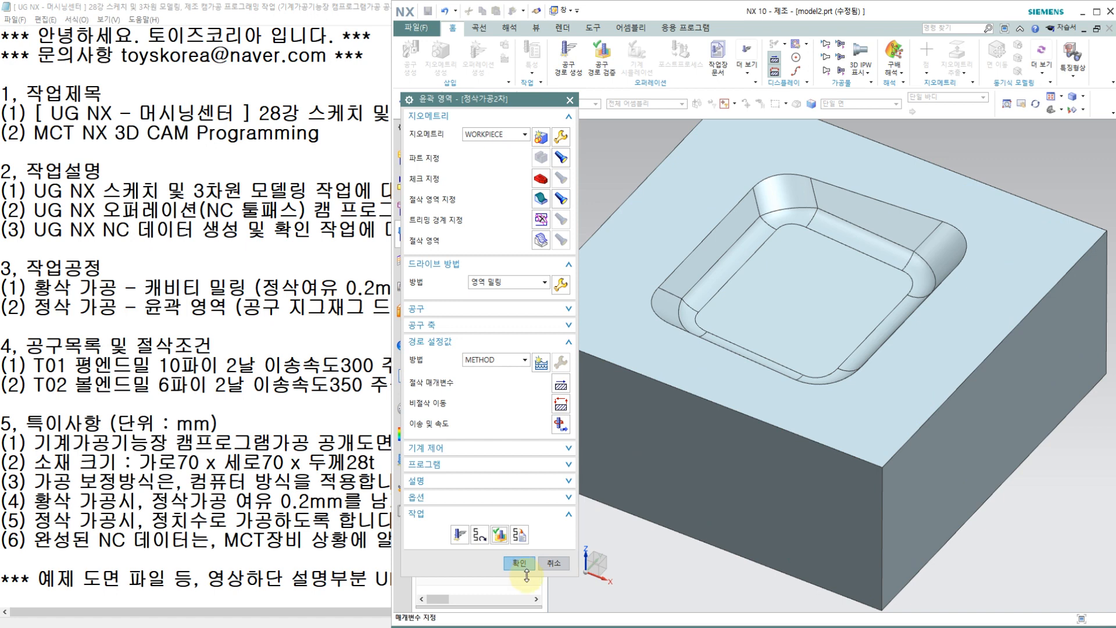
left_click(525, 564)
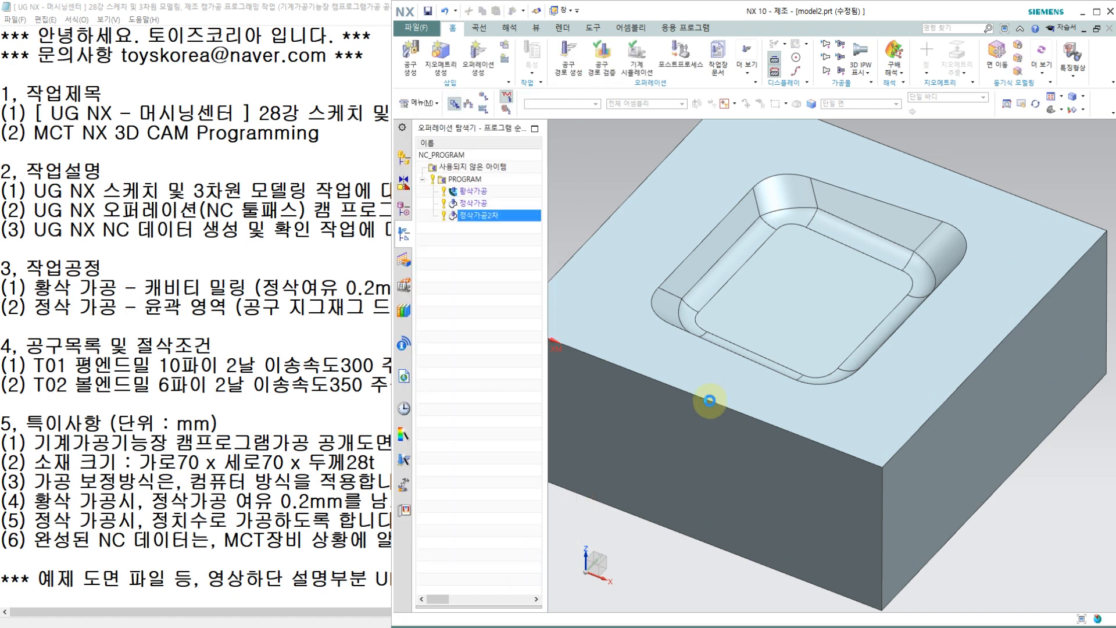
Step: Review the toolpaths of the 황삭가공, 정삭가공 and 정삭가공2차 operations one after another
left_click(495, 191)
left_click(491, 178)
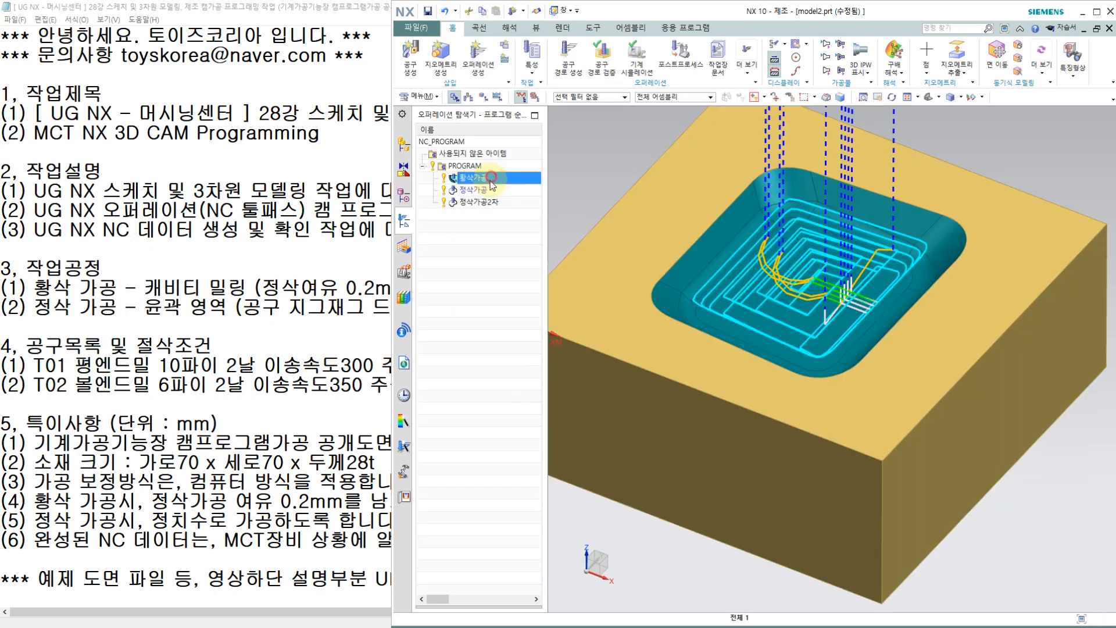
left_click(487, 192)
left_click(485, 202)
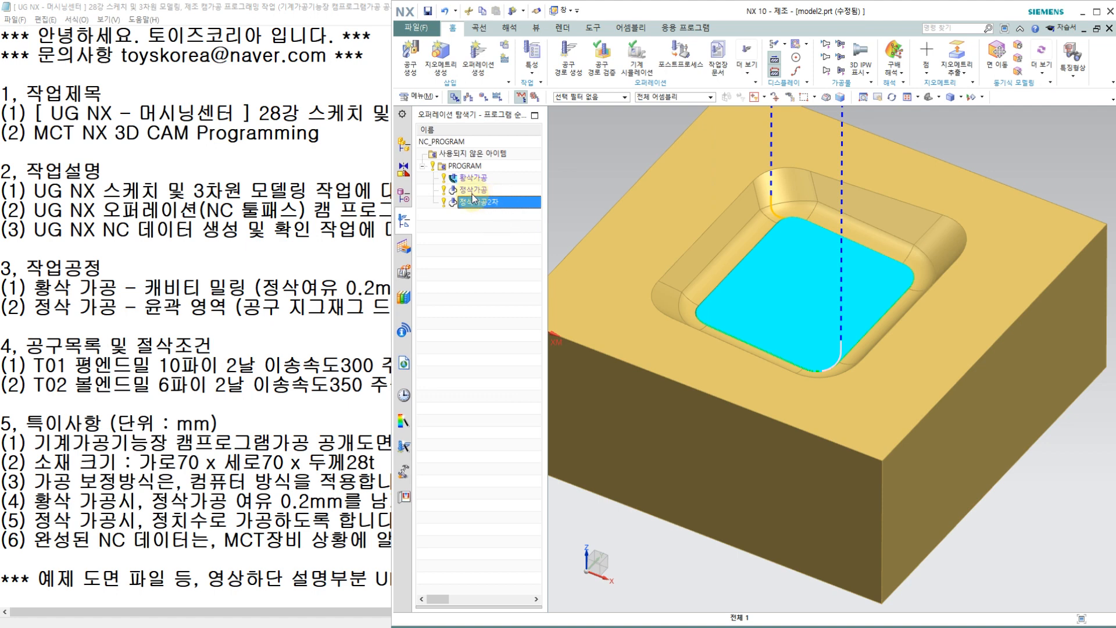
Step: Simulate the whole PROGRAM group in 3D dynamic verification, raising the animation speed to 8, and stop and close it during wall finishing
left_click(472, 169)
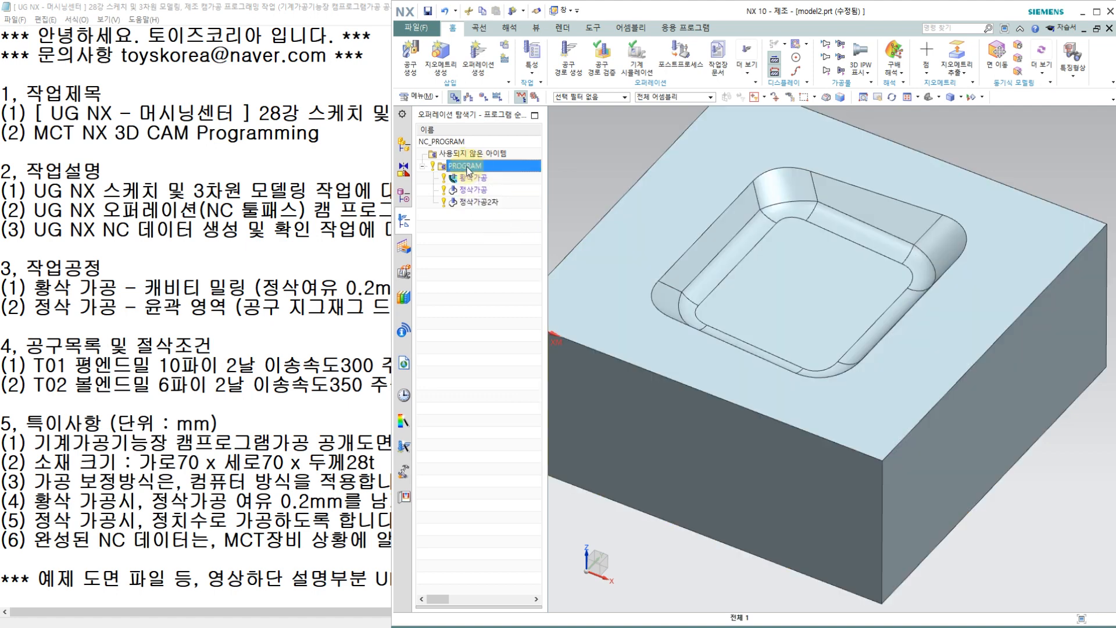
scroll(774, 285, "down", 1)
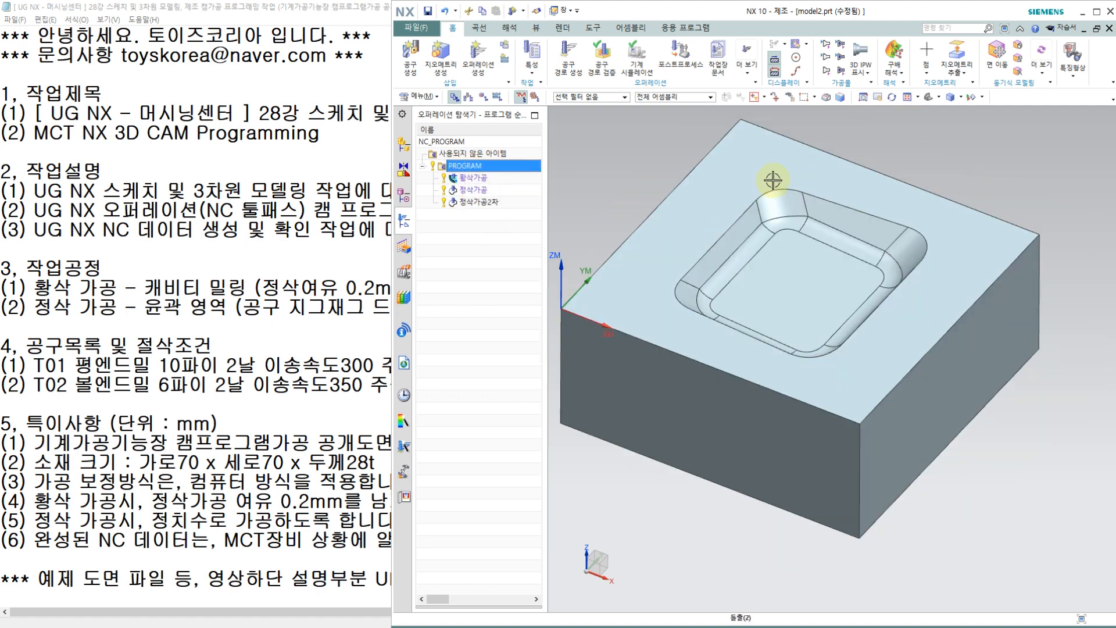
scroll(777, 166, "up", 1)
left_click(604, 53)
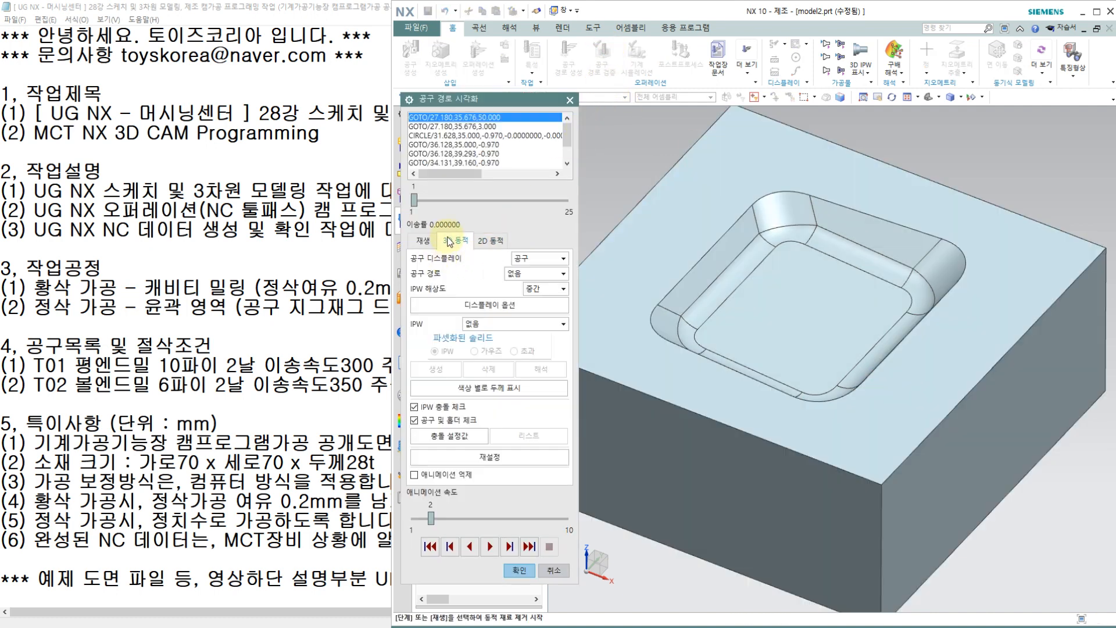
left_click(489, 546)
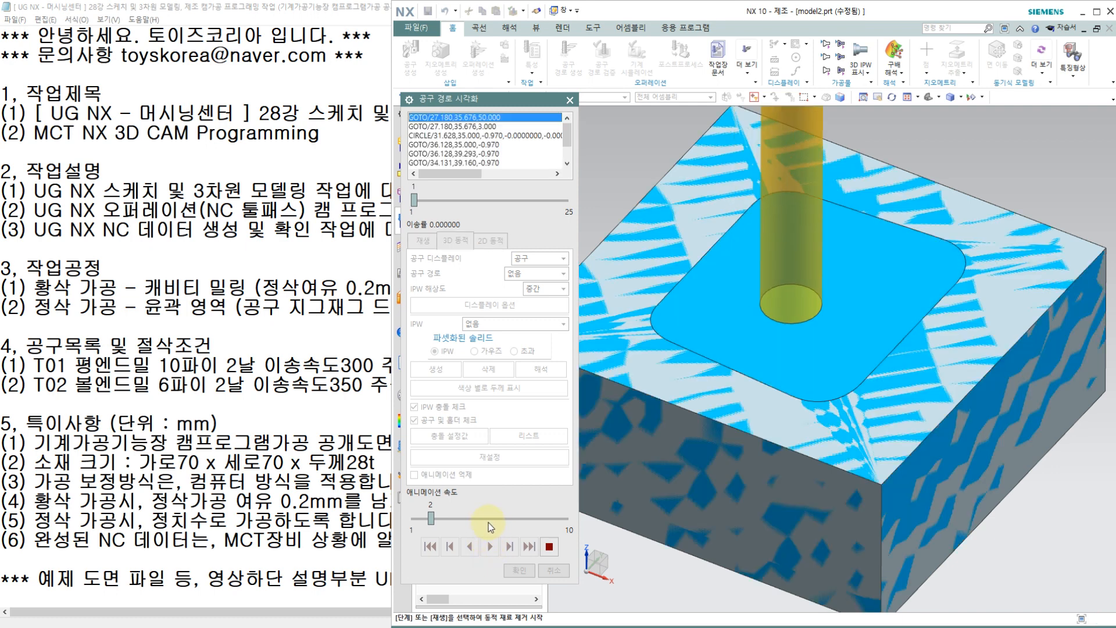
left_click(502, 519)
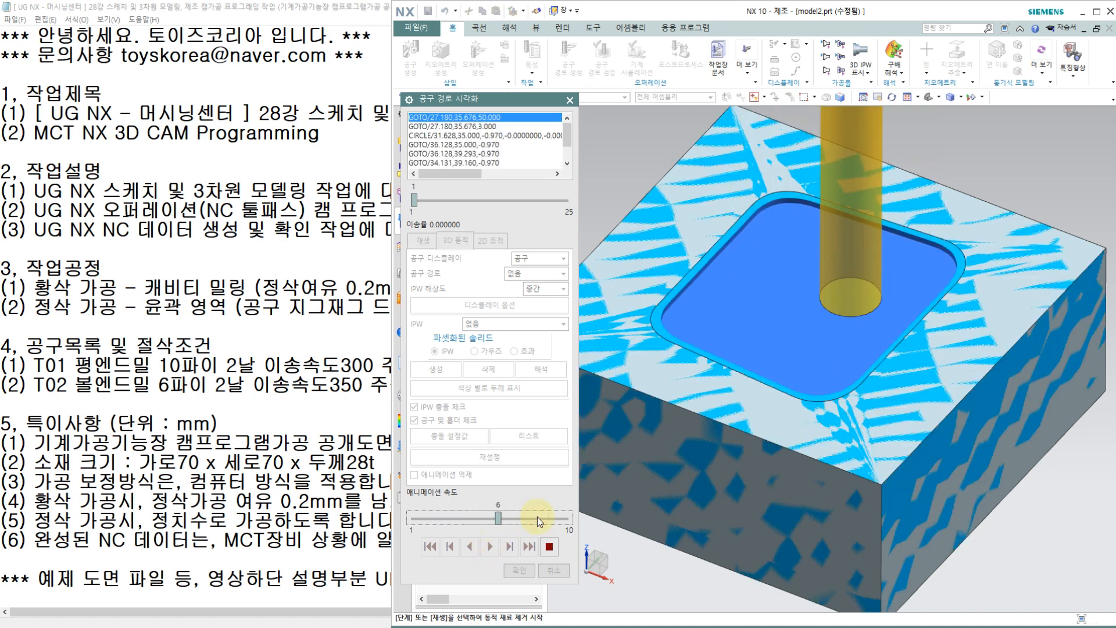
left_click(537, 517)
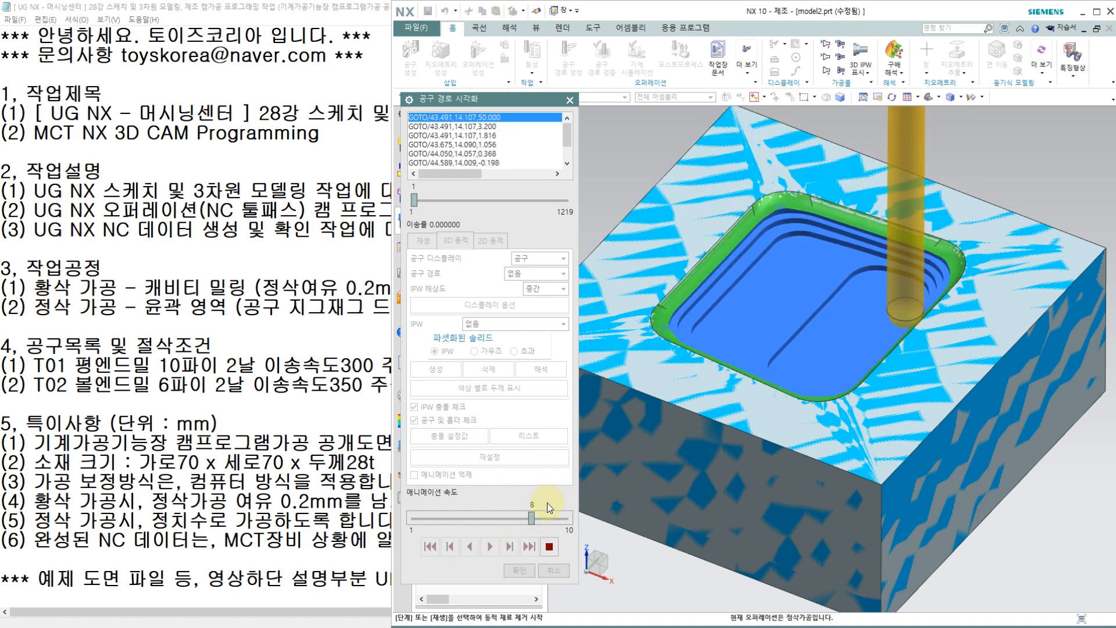
left_click(549, 546)
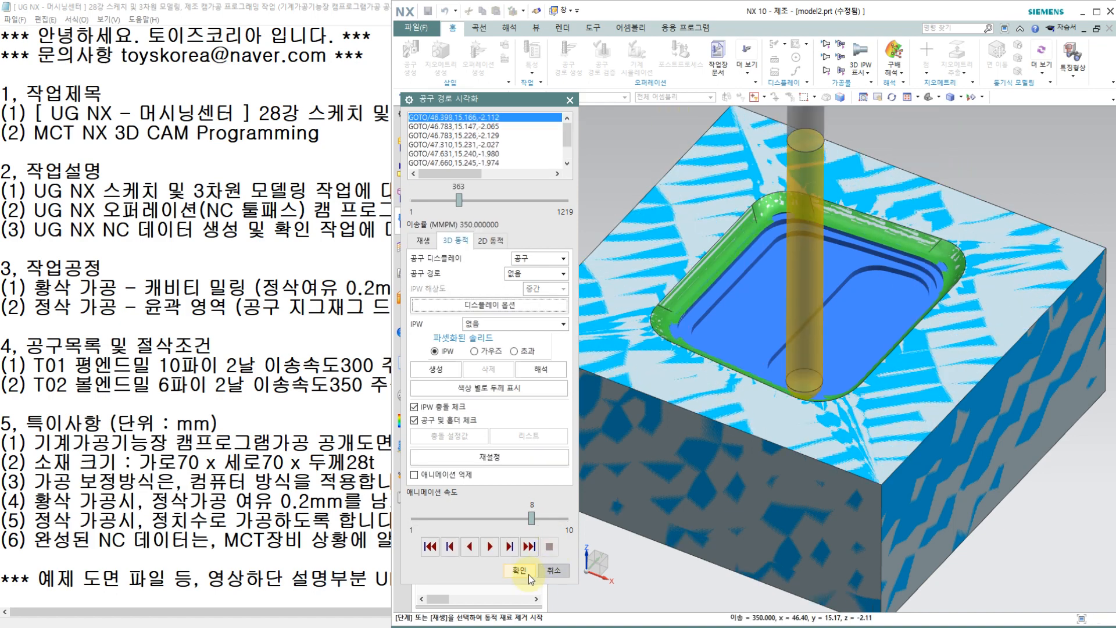
left_click(519, 570)
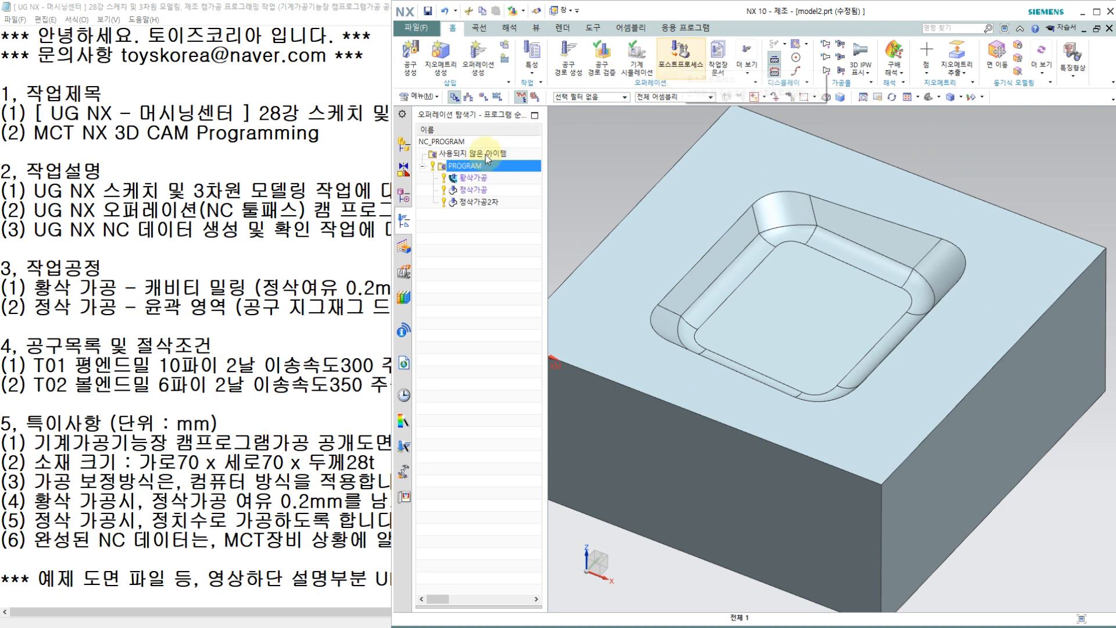
Step: Start post-processing the PROGRAM group and load the Default_3axis_mill_mm.pui postprocessor file
left_click(682, 55)
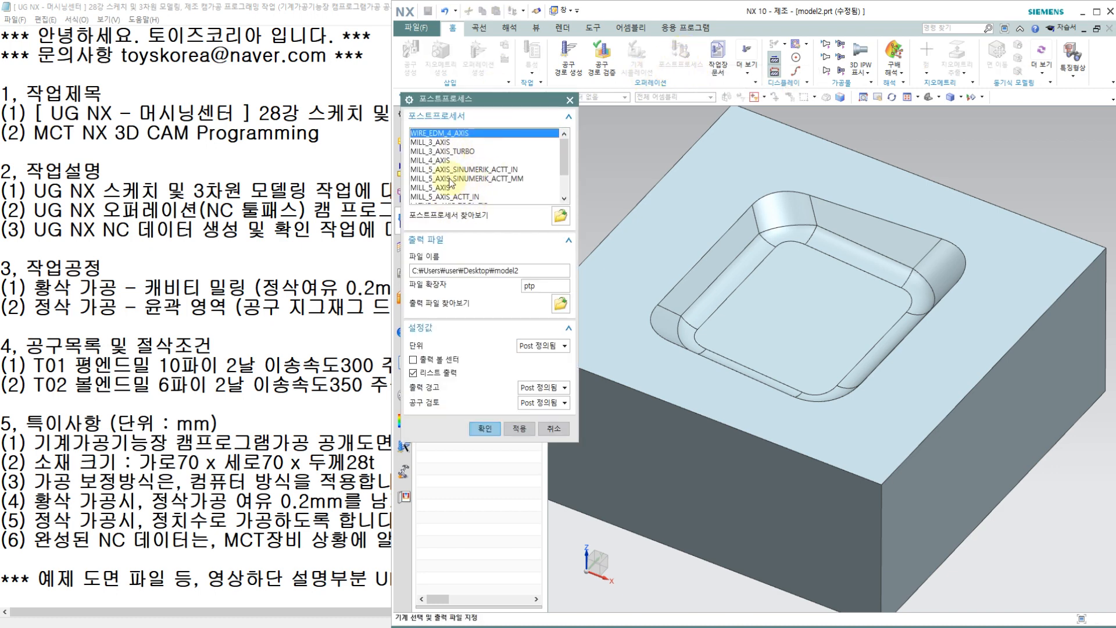
mouse_move(567, 156)
left_mouse_down()
mouse_move(562, 178)
mouse_move(565, 140)
left_mouse_up()
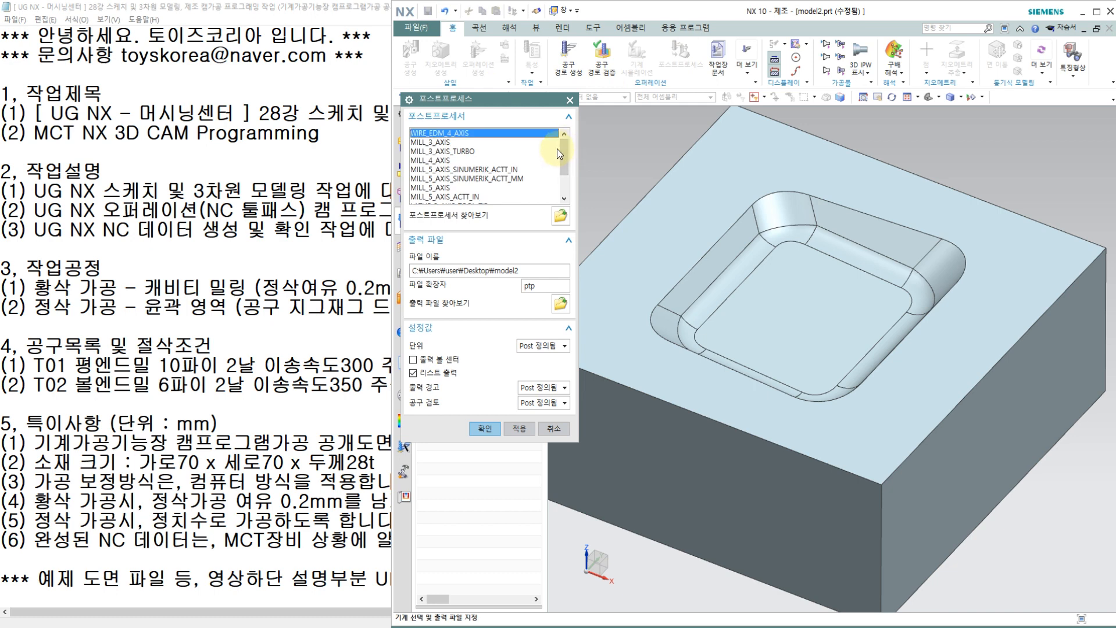
left_click(560, 217)
left_click(560, 216)
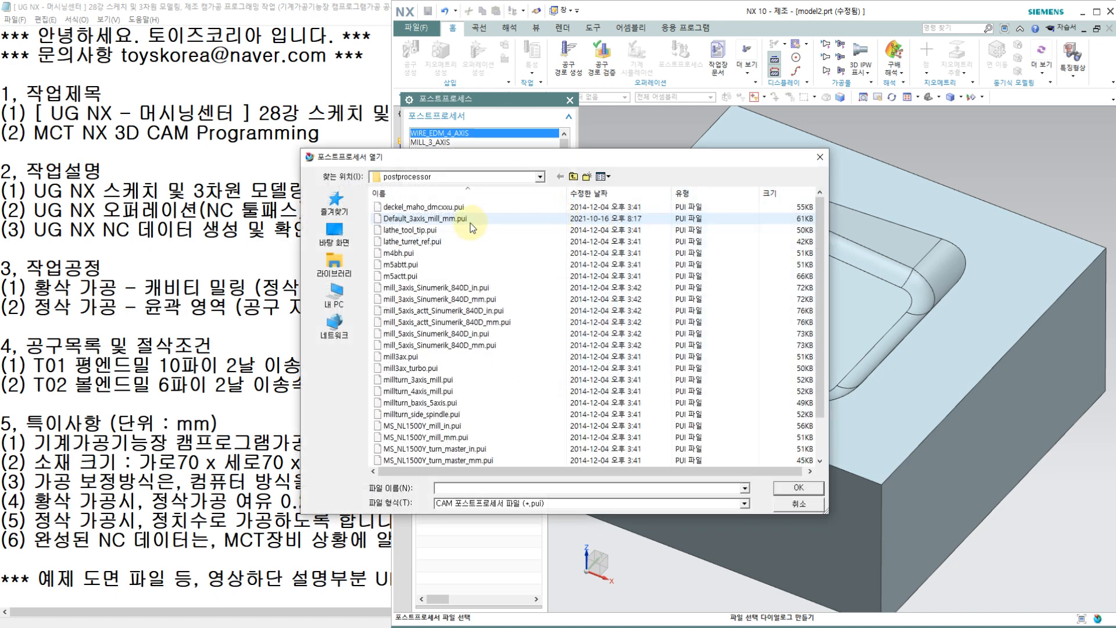
left_click(429, 221)
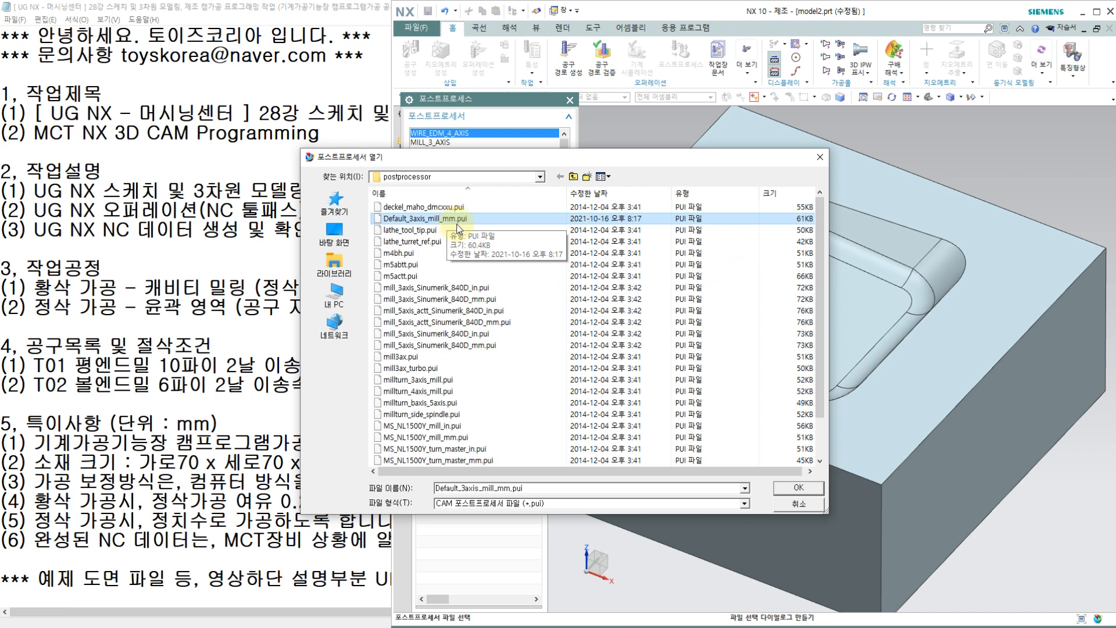
left_click(797, 488)
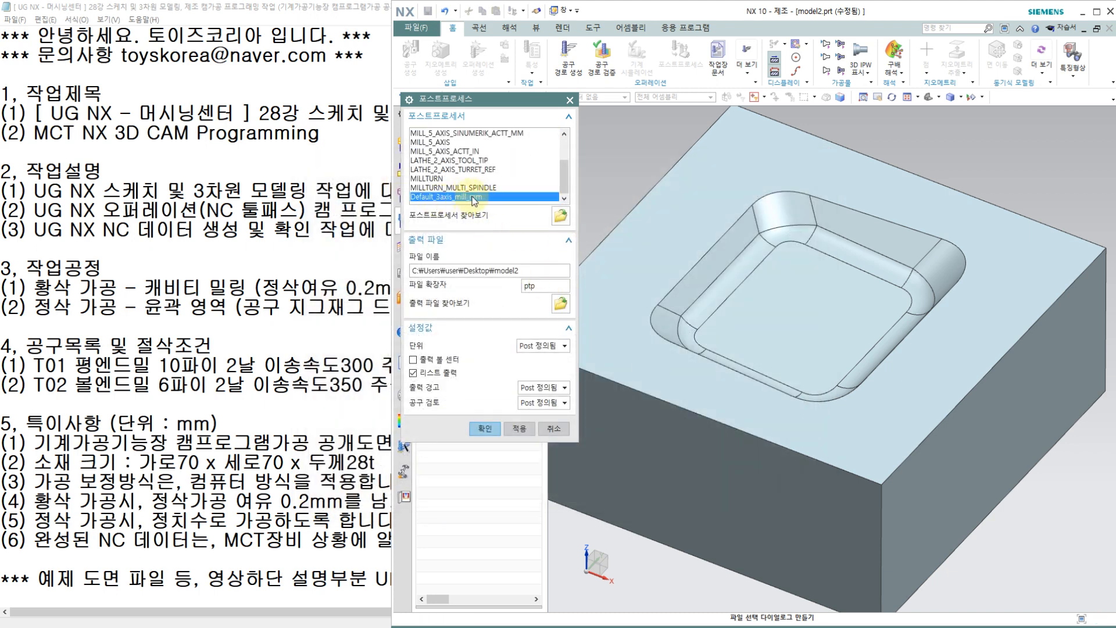
Step: Set the output file extension to NC and the units to metric/part (미터법/파트), and generate the NC code
double_click(530, 285)
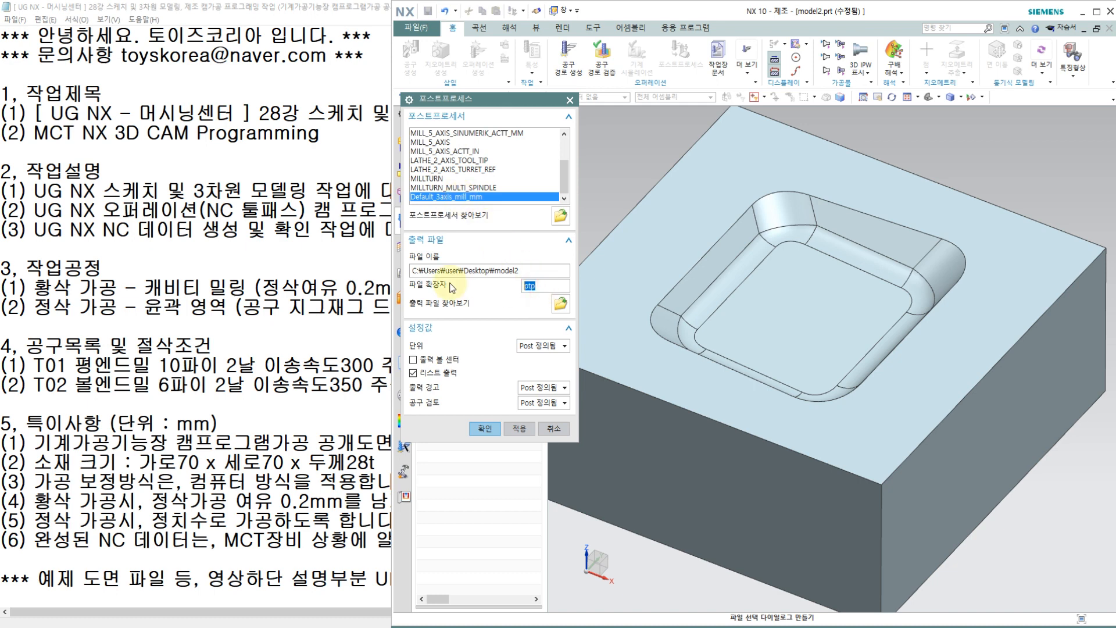
type("n")
type("NC")
left_click(550, 347)
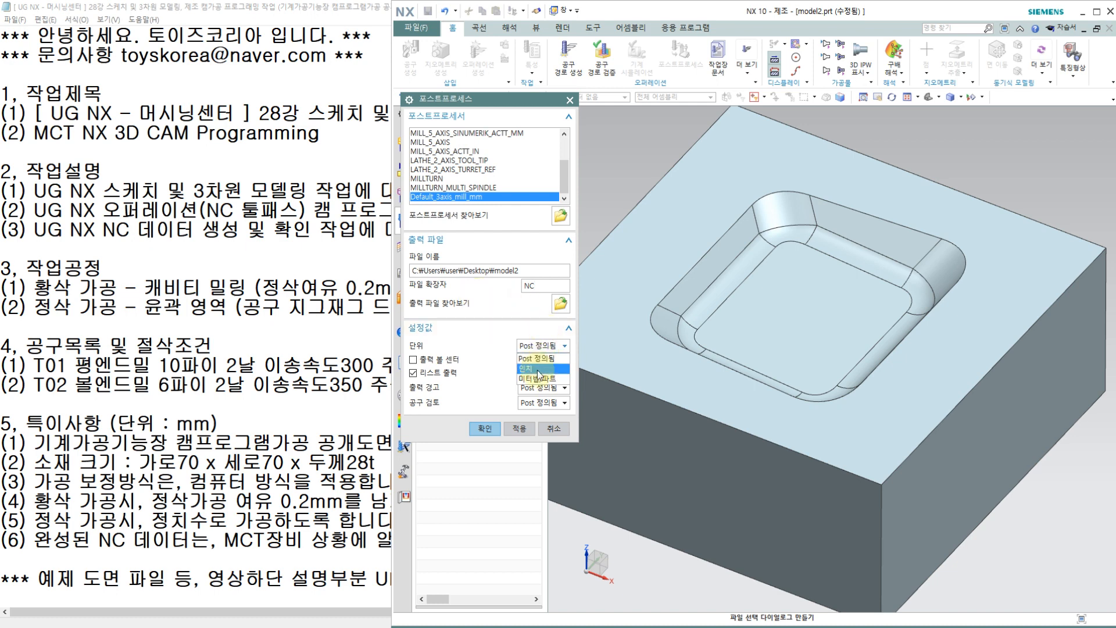
left_click(529, 381)
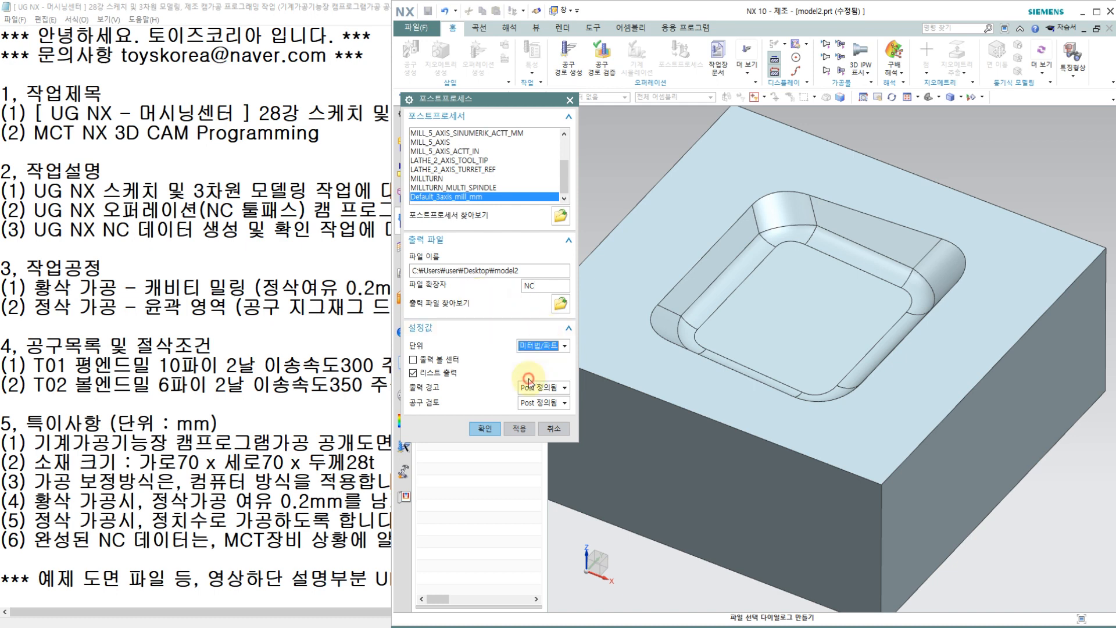
left_click(485, 429)
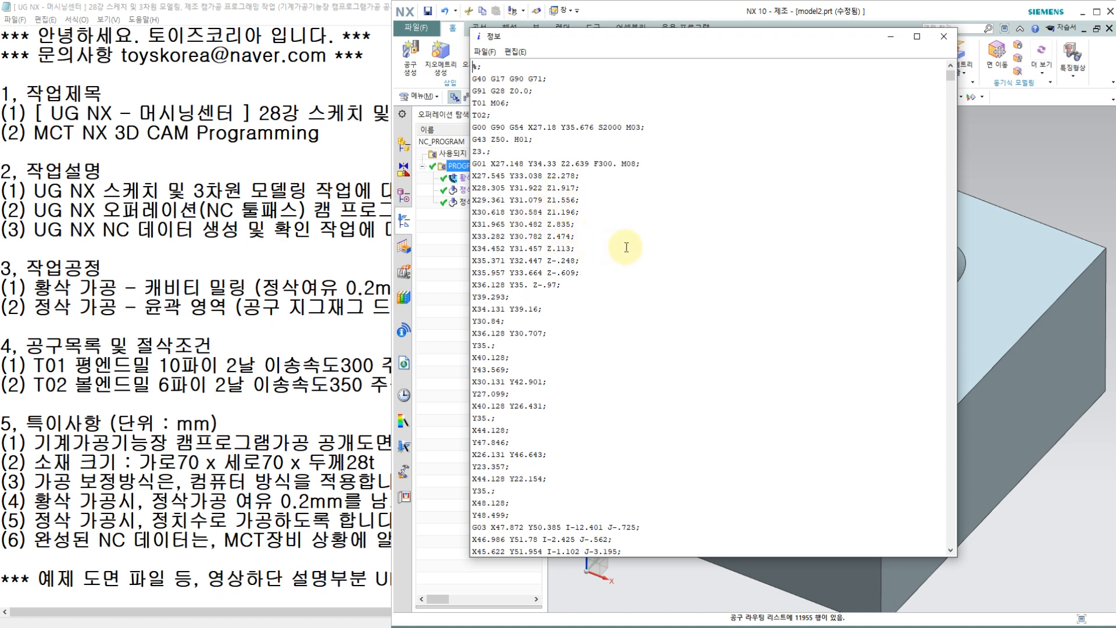
Step: Enlarge the NC listing's text and window, and delete the information header lines above the opening % line
scroll(626, 247, "up", 3, "ctrl")
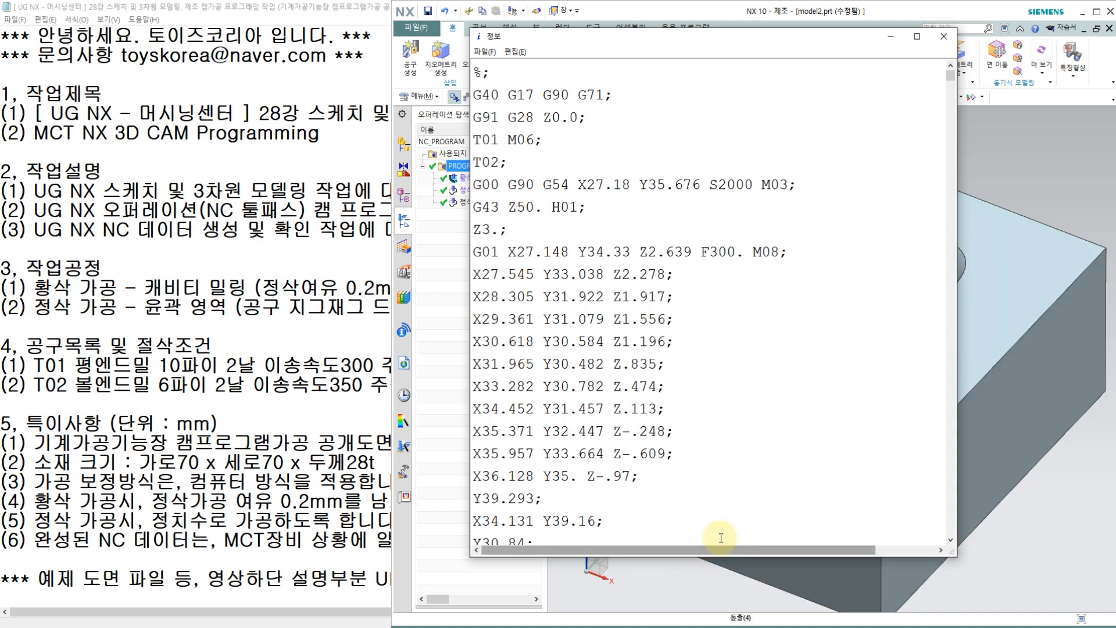
double_click(713, 29)
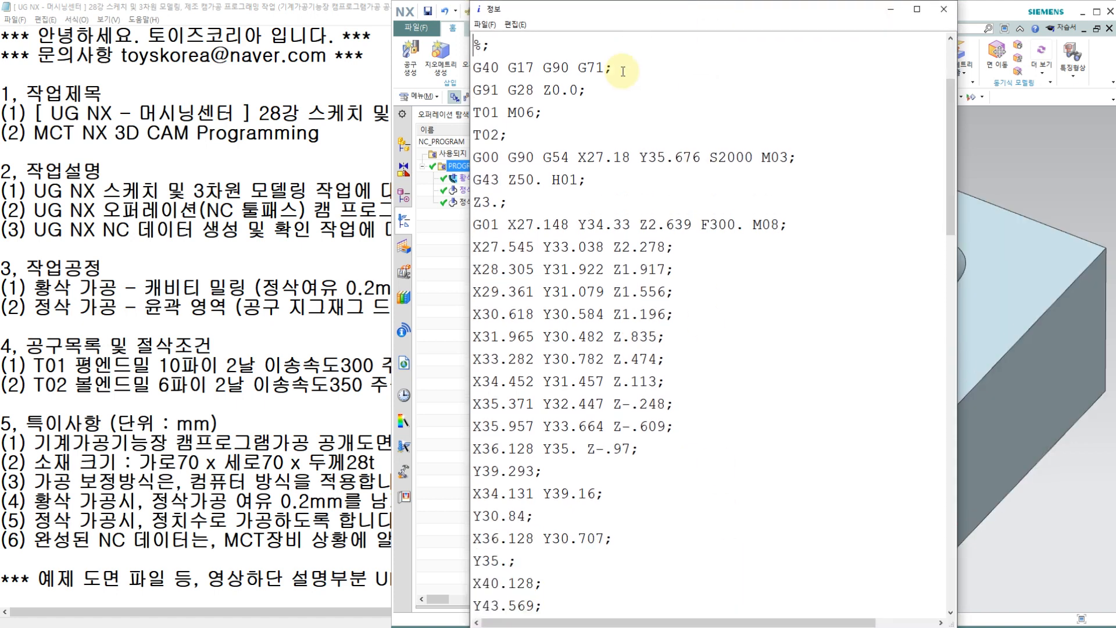
scroll(622, 71, "up", 2)
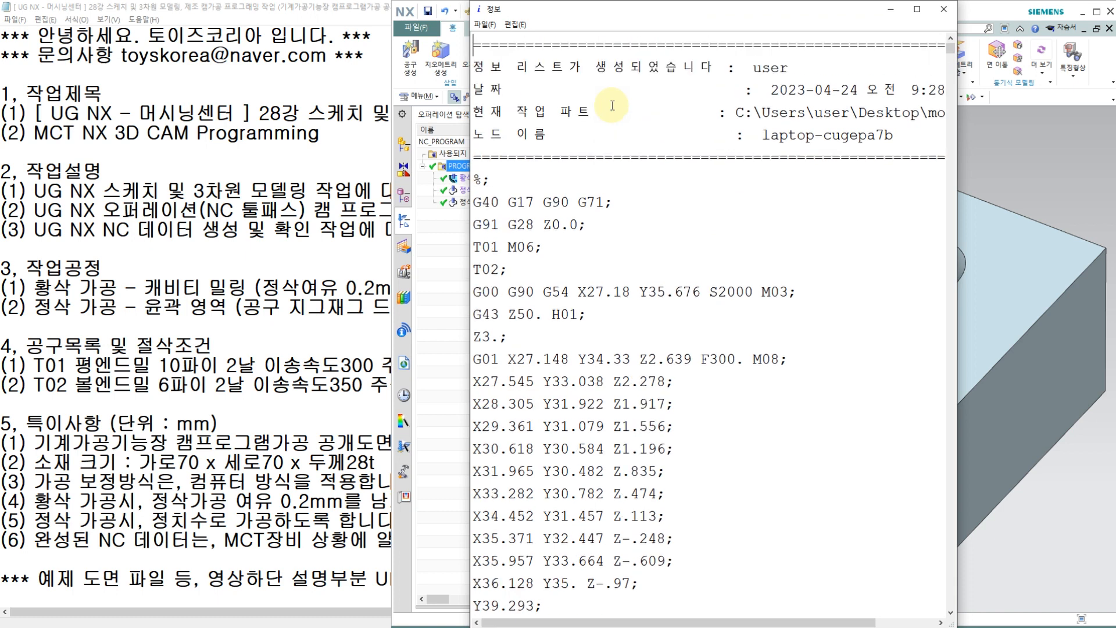
key("shift+Down")
key("shift+Down")
key("shift+Down")
key("shift+Down")
key("shift+Down")
key("shift+Down")
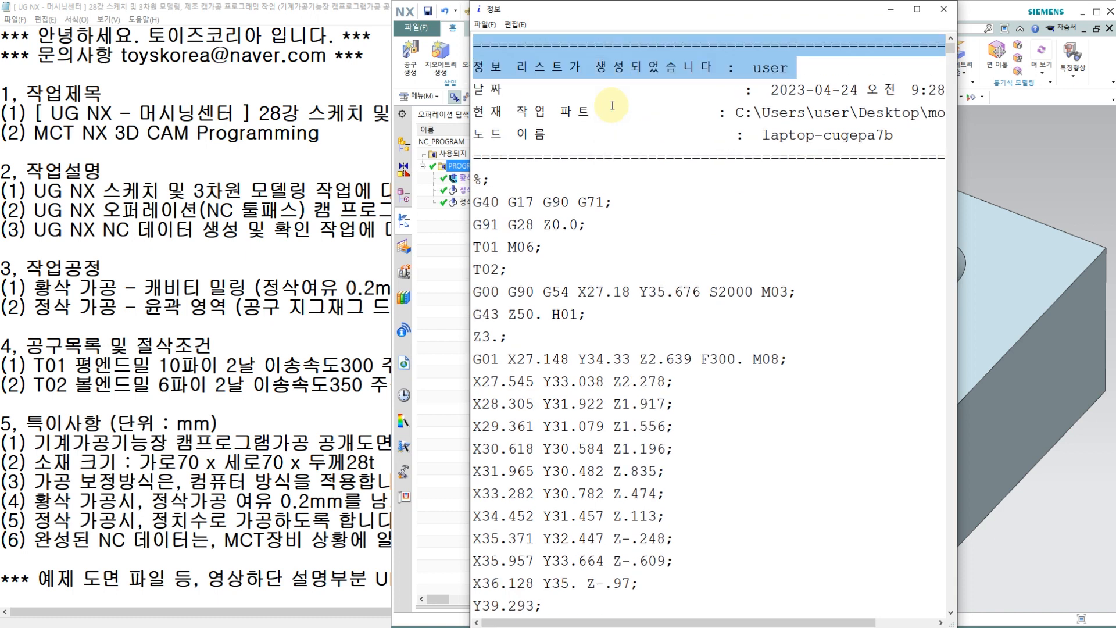
key("Delete")
Step: Remove the semicolon after the opening % and add the program number O0424 on a new line below it
key("Right")
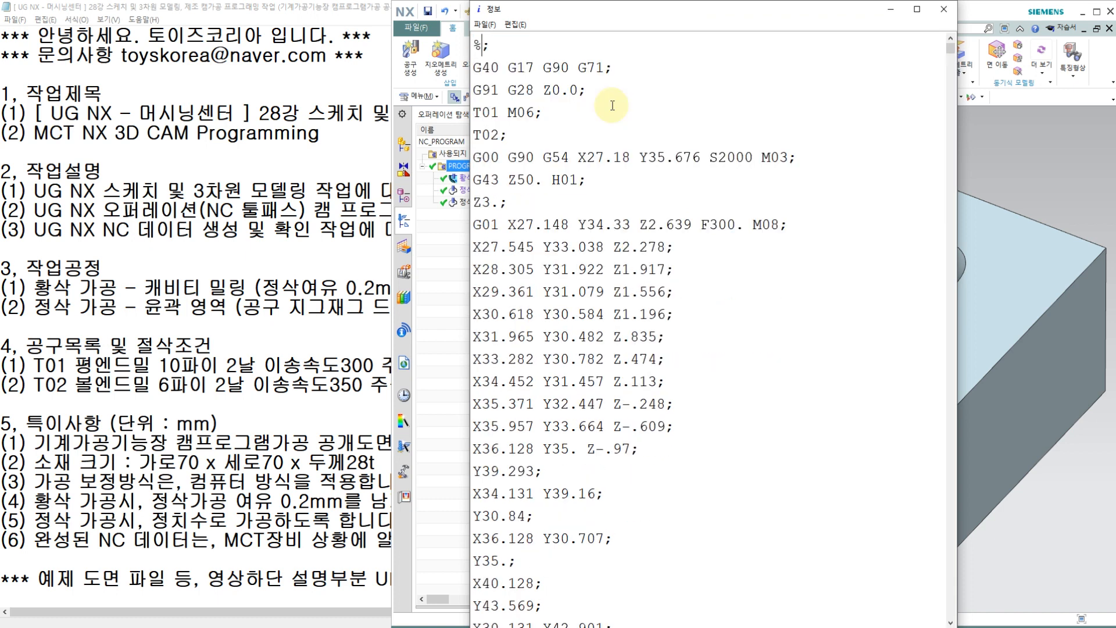
key("BackSpace")
key("Return")
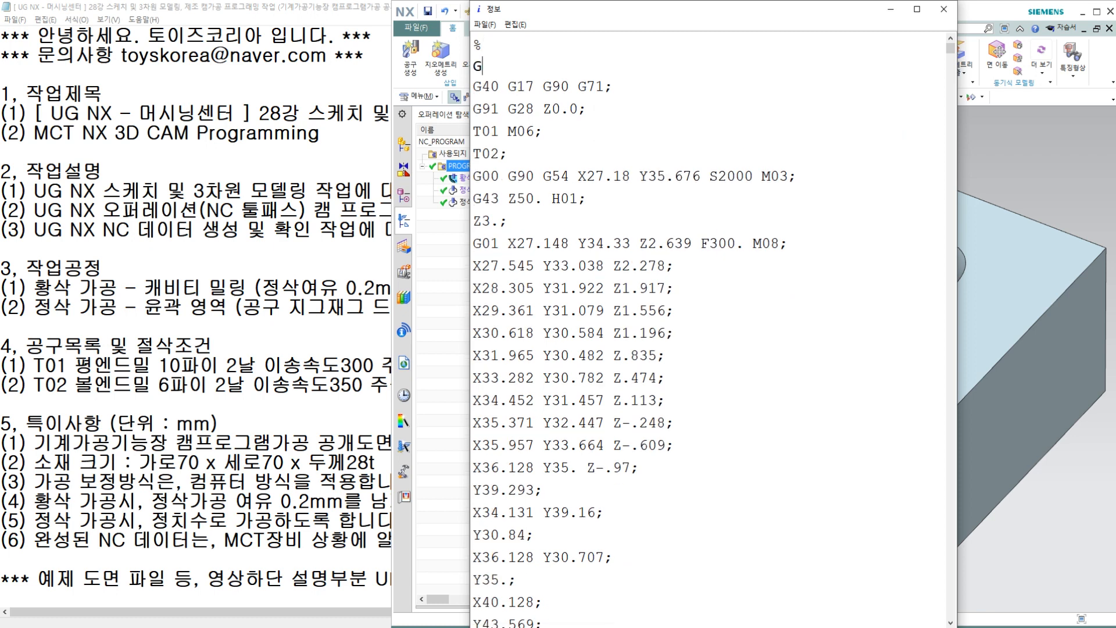
type("O0424")
key("Return")
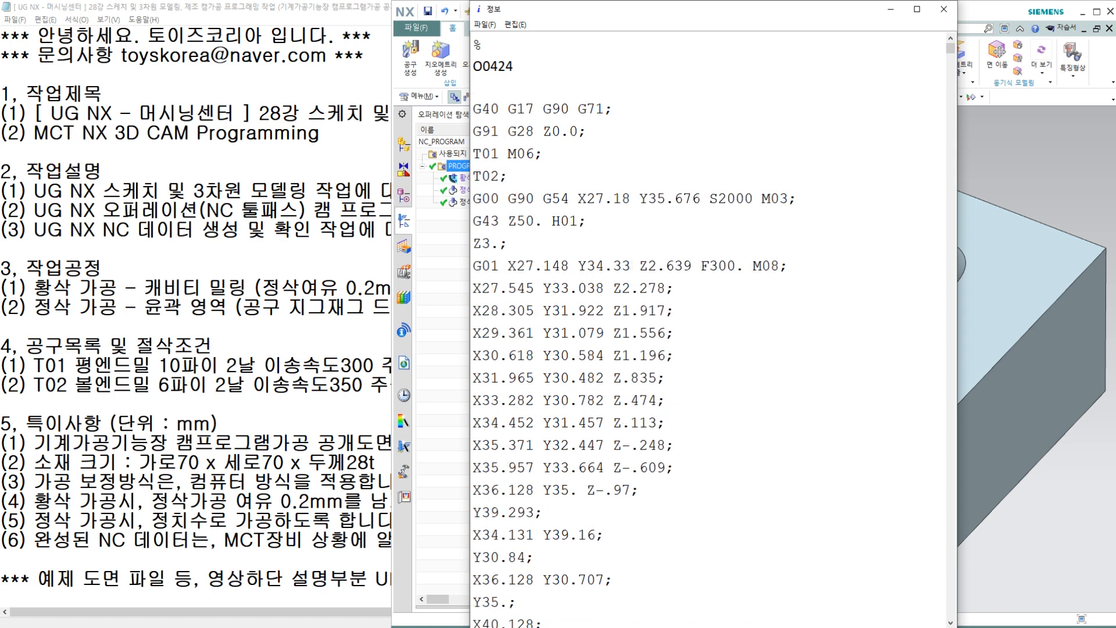
Step: Add the lines "G17 G40 G49 G80;" and "G91 G28 X0. Y0. Z0.;" below the program number
type("G17 G")
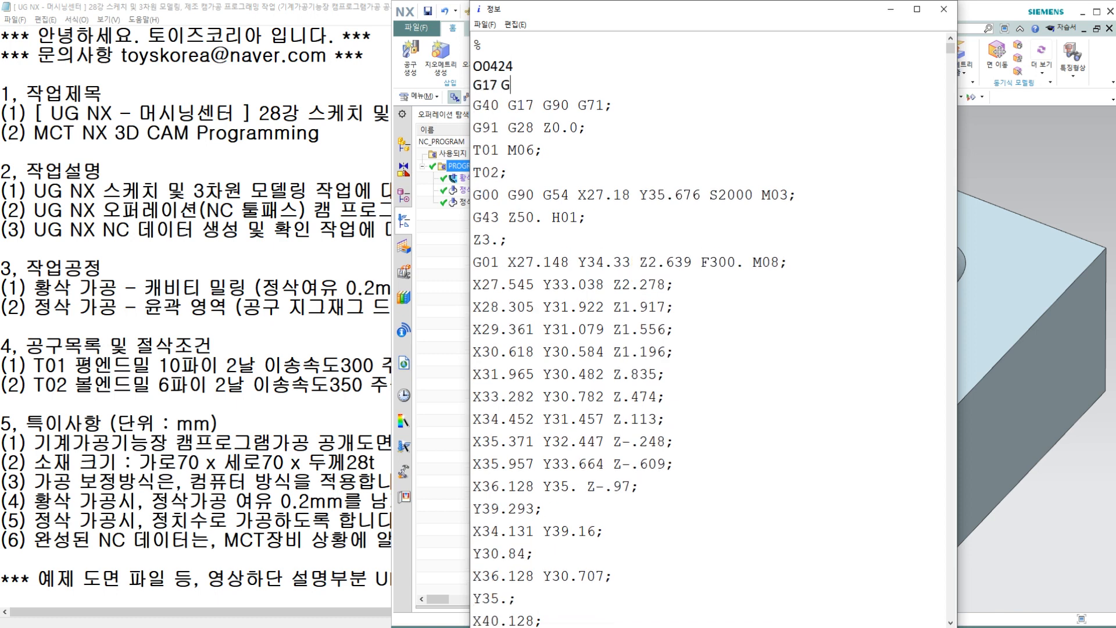
type("40 G49 G80;")
key("Return")
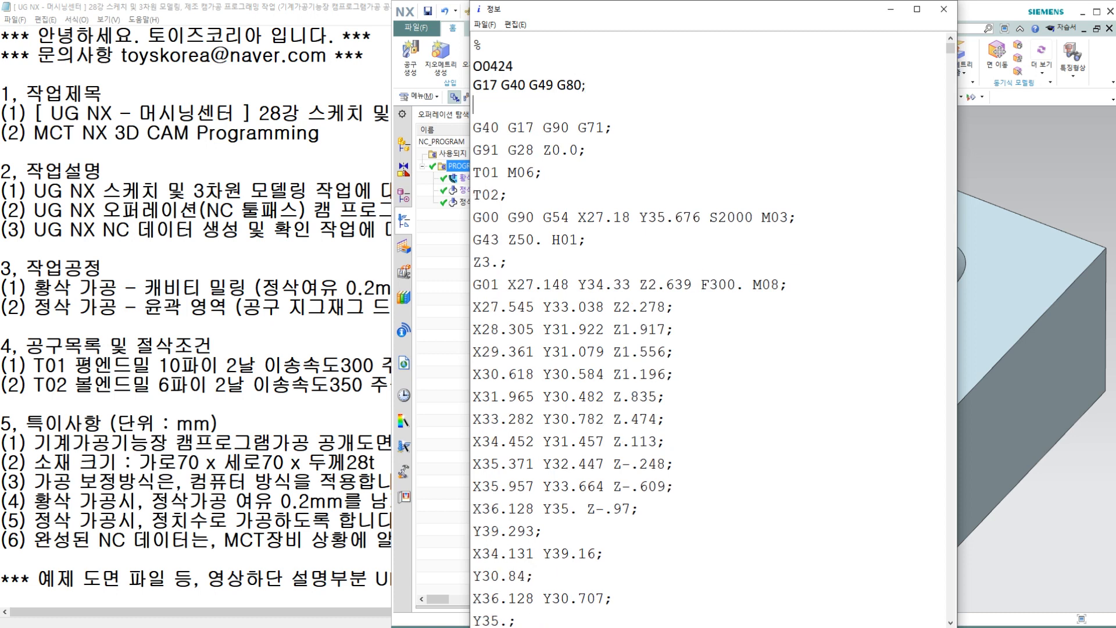
type("G91 G28 X0. Y0. Z0.;")
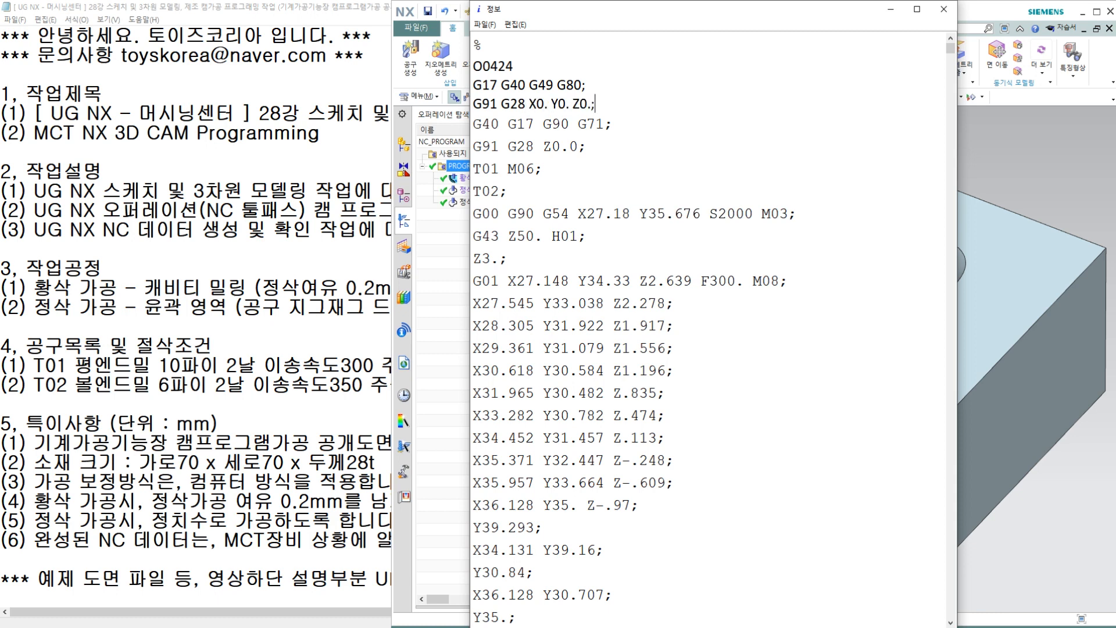
key("Return")
key("Return")
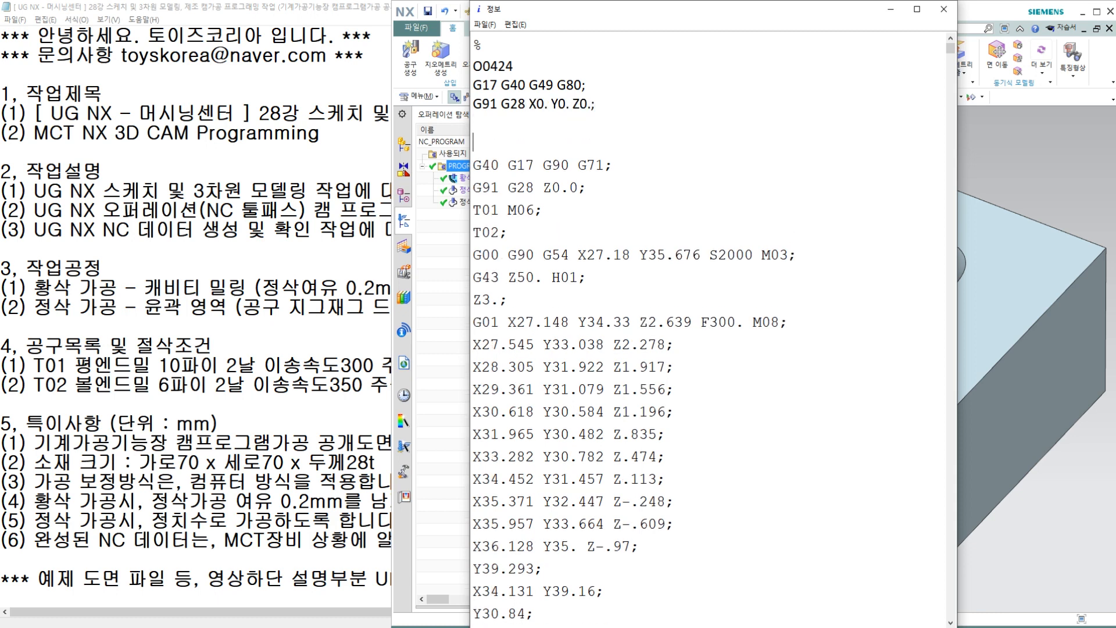
Step: Delete the original "G40 G17 G90 G71;" and "G91 G28 Z0.0;" lines together with the blank lines above T01 M06
type("G")
key("BackSpace")
key("BackSpace")
key("shift+Down")
key("shift+Down")
key("shift+Down")
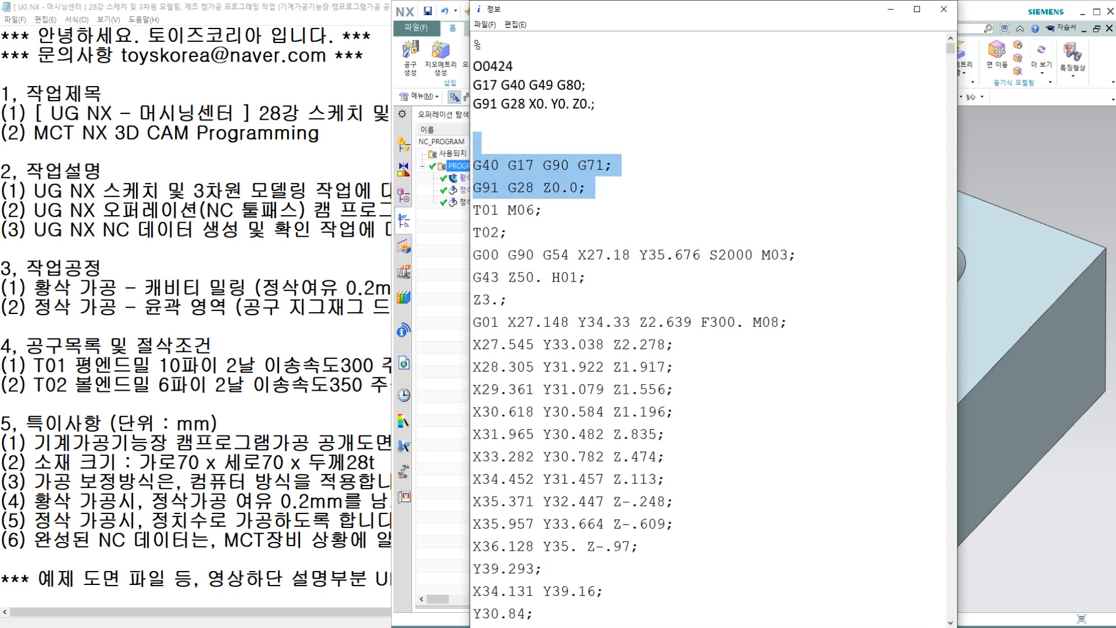
key("BackSpace")
key("BackSpace")
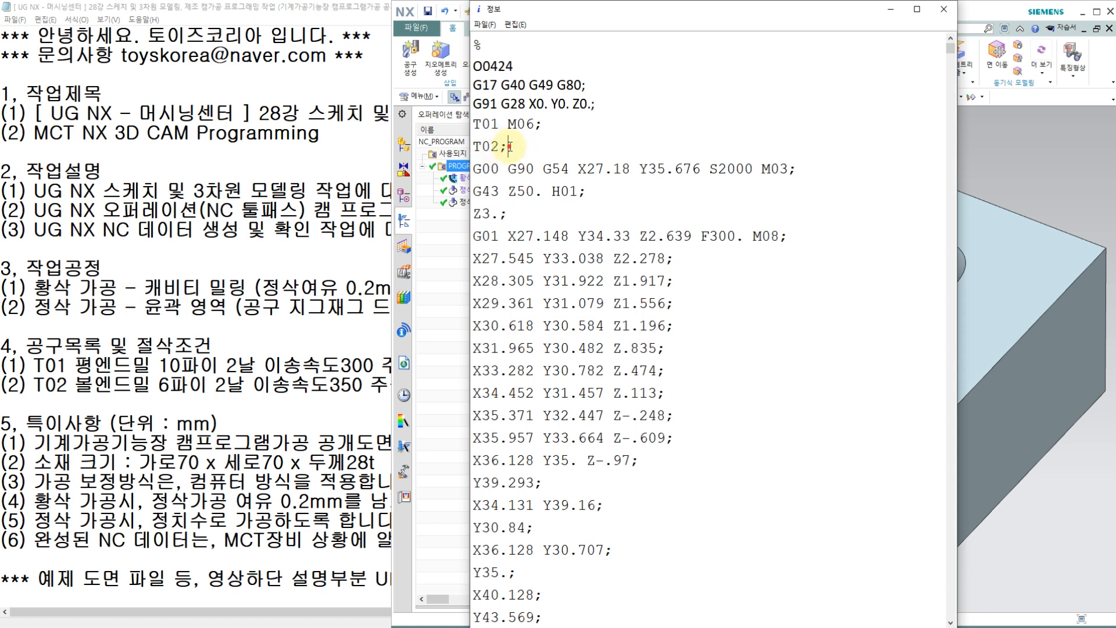
Step: Examine the T01 roughing start blocks for the next-tool call, work offset, spindle speed, length offset, feed rate and coolant code
left_click_drag(493, 147, 570, 171)
left_click(585, 168)
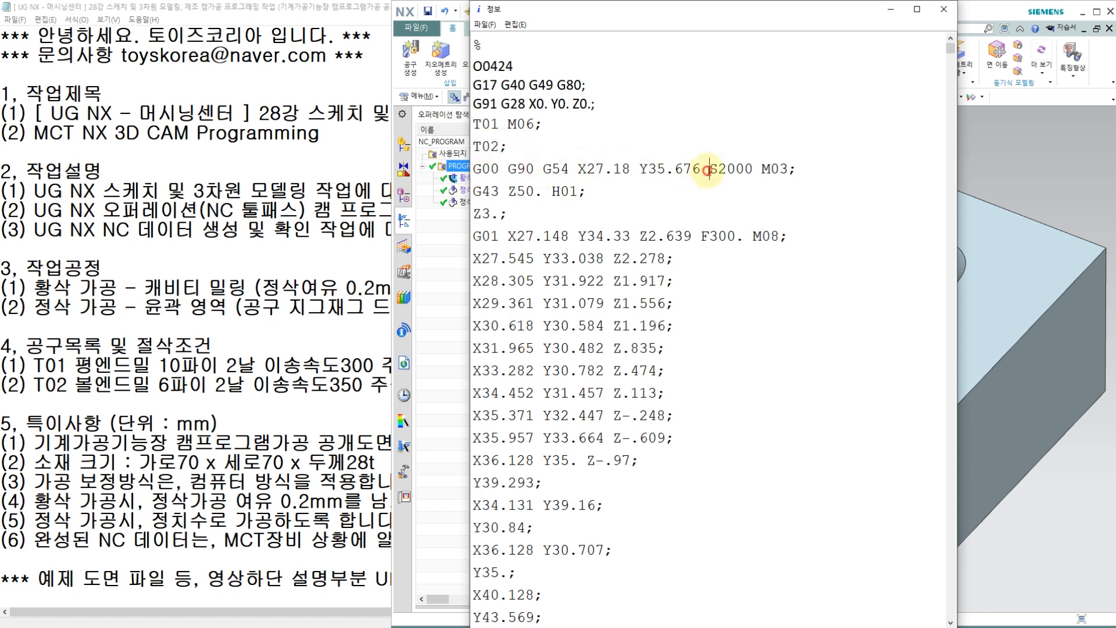
left_click_drag(509, 192, 576, 195)
left_click(582, 196)
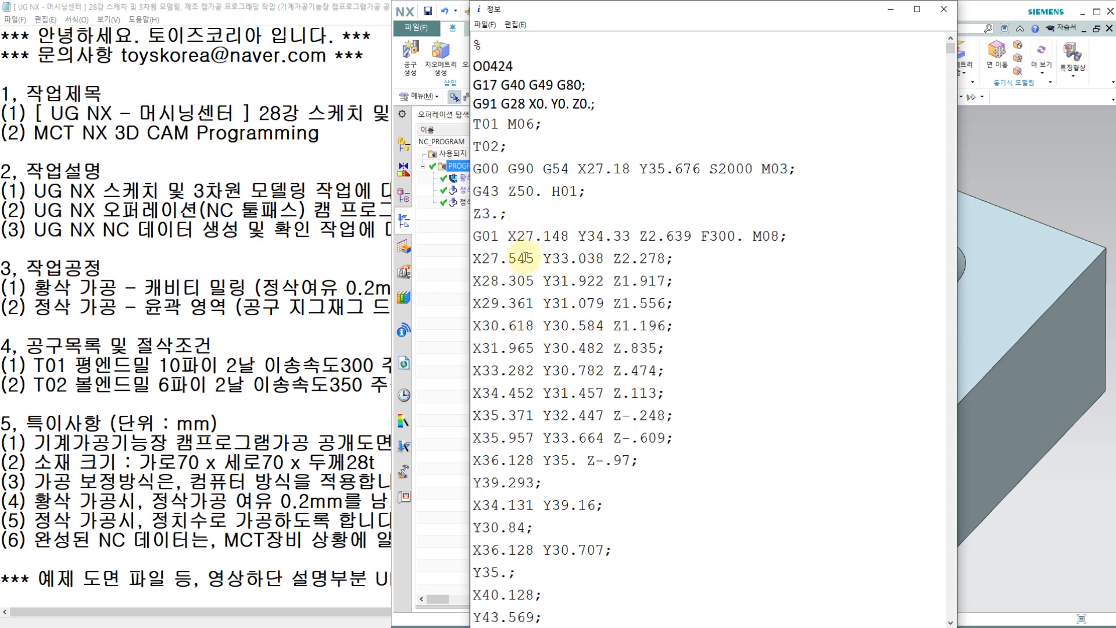
left_click(486, 235)
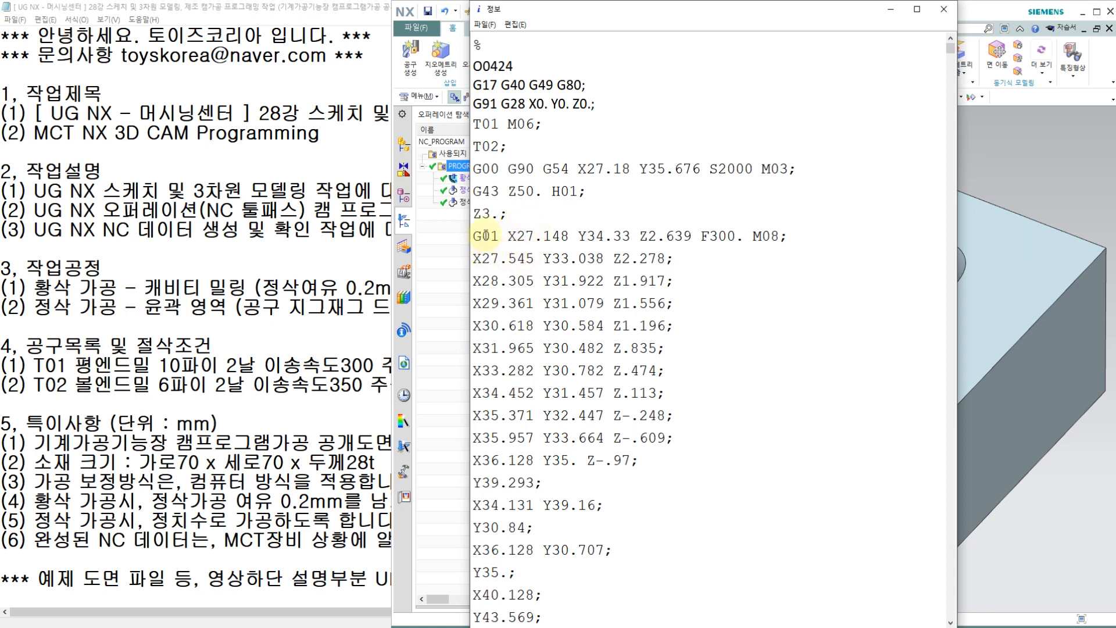
left_click(742, 256)
scroll(710, 319, "down", 1)
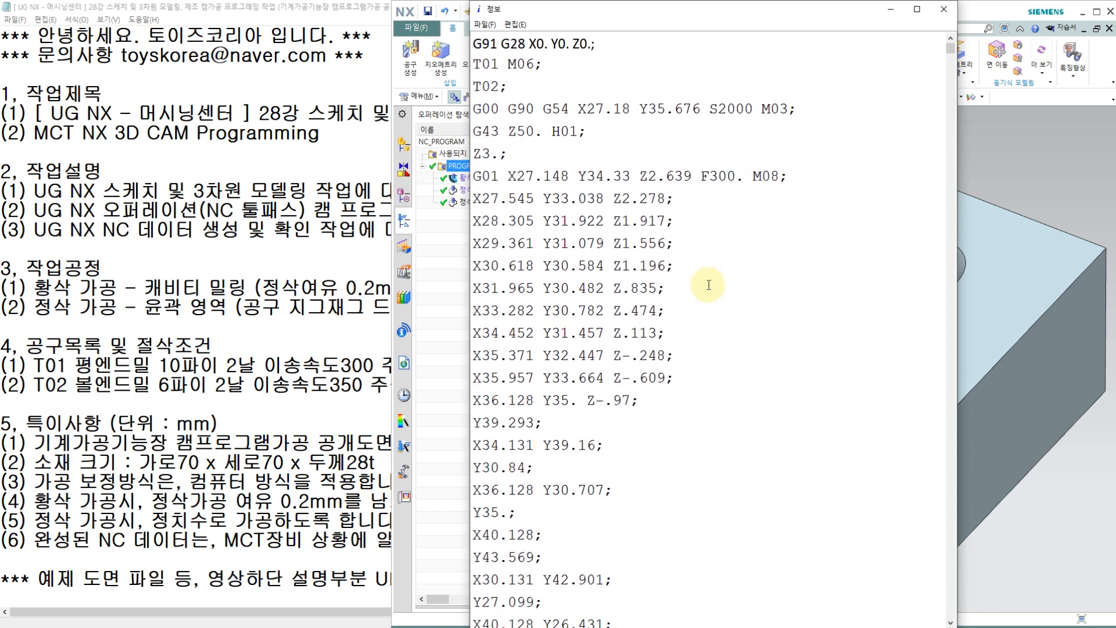
Step: Search the NC code for T02 and examine that tool change's spindle speed, length offset and feed rate
key("ctrl+f")
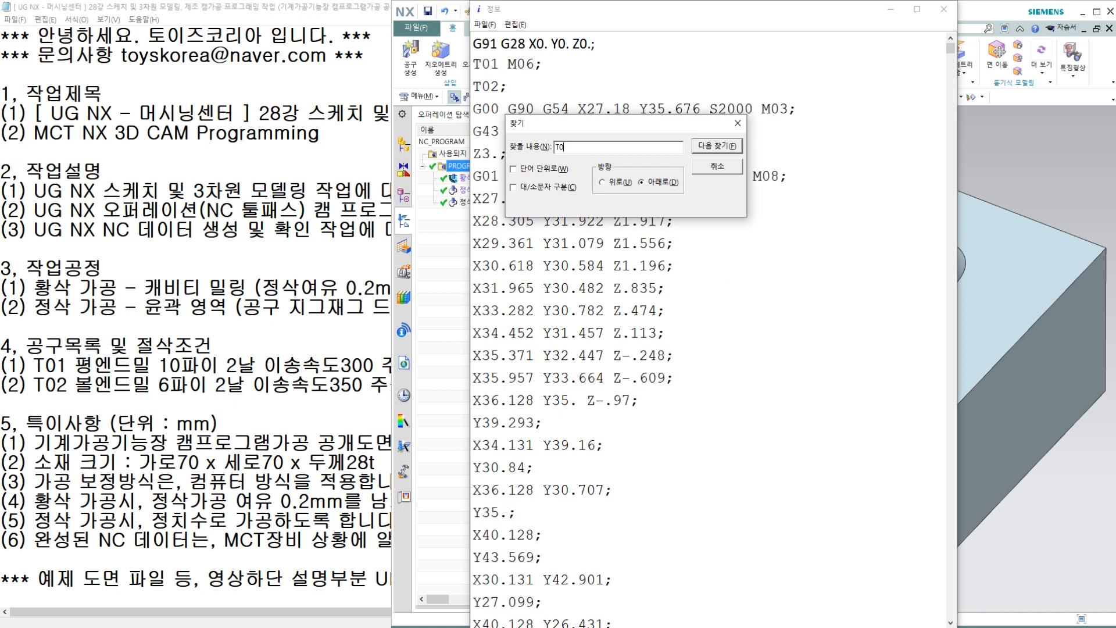
key("Return")
scroll(671, 415, "down", 2)
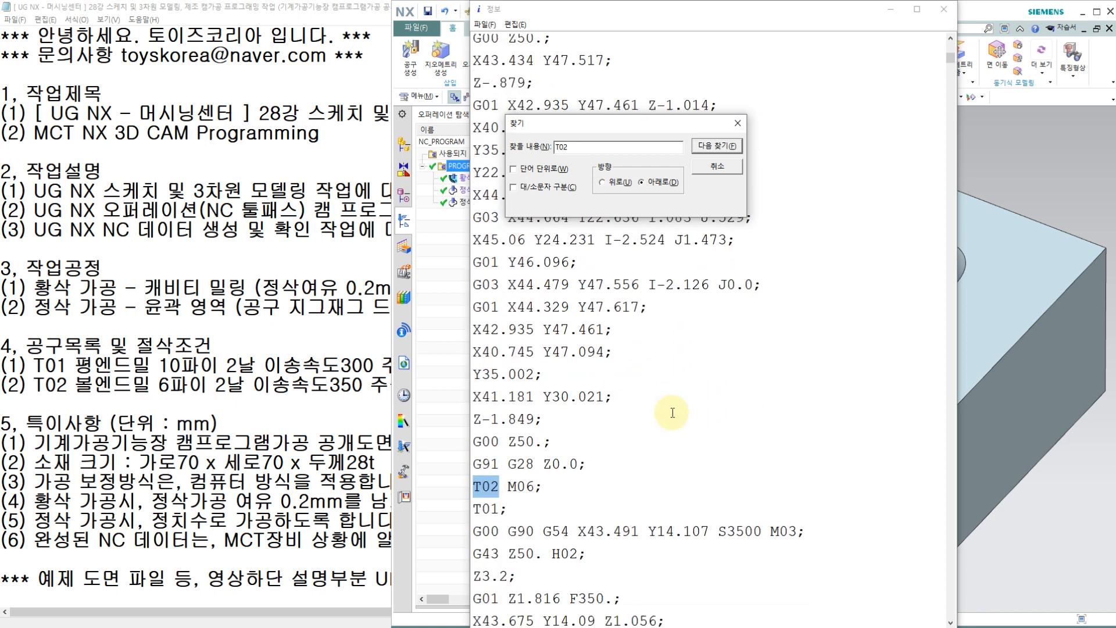
left_click(511, 472)
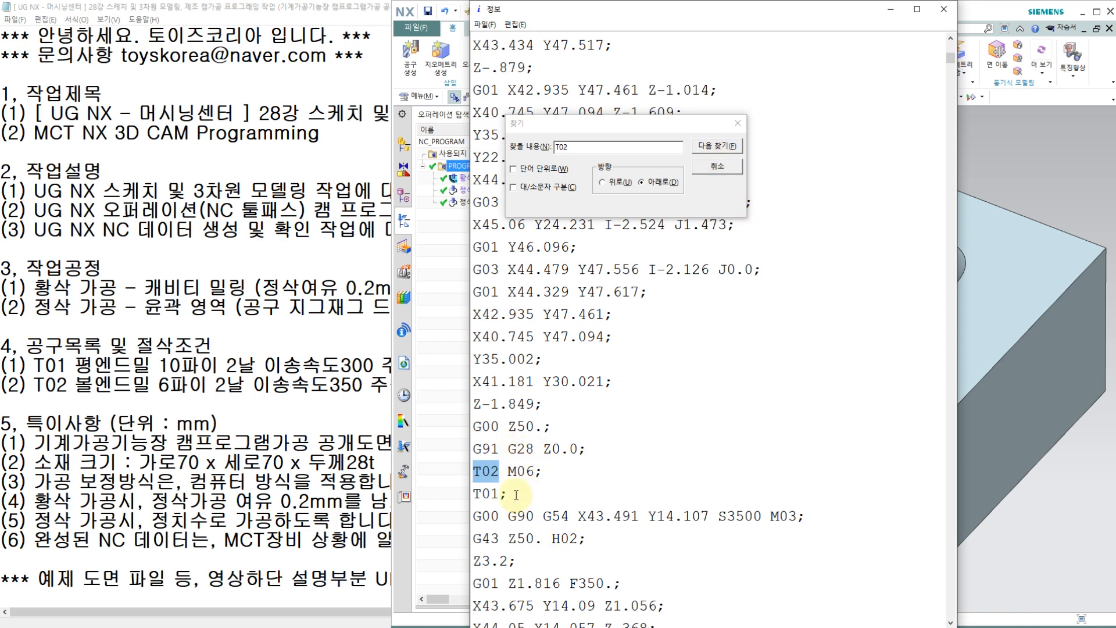
left_click(535, 524)
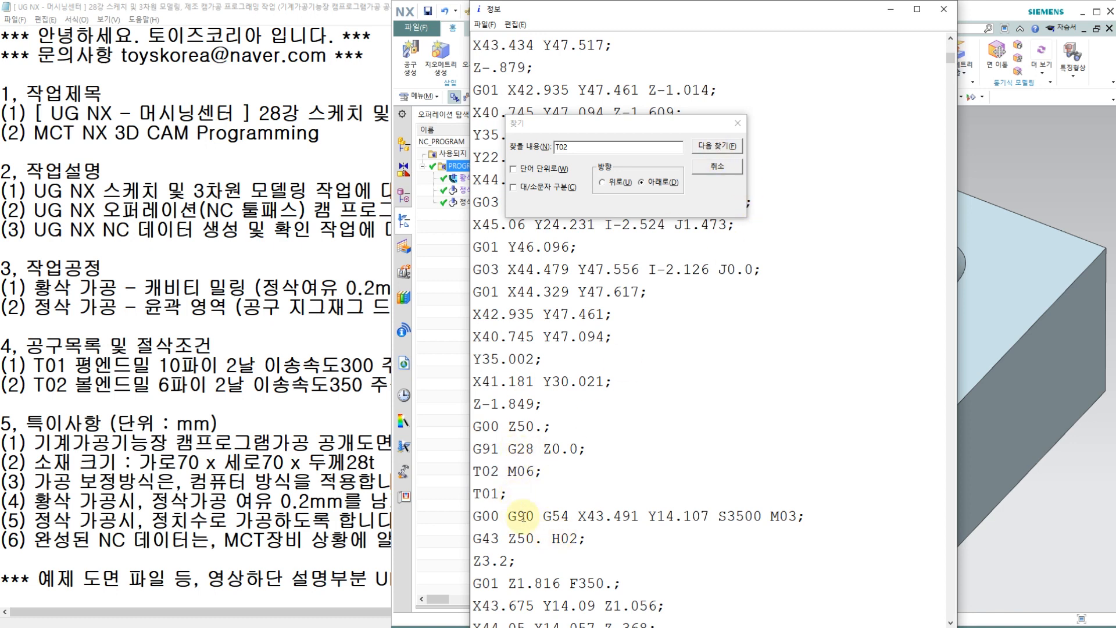
left_click(500, 471)
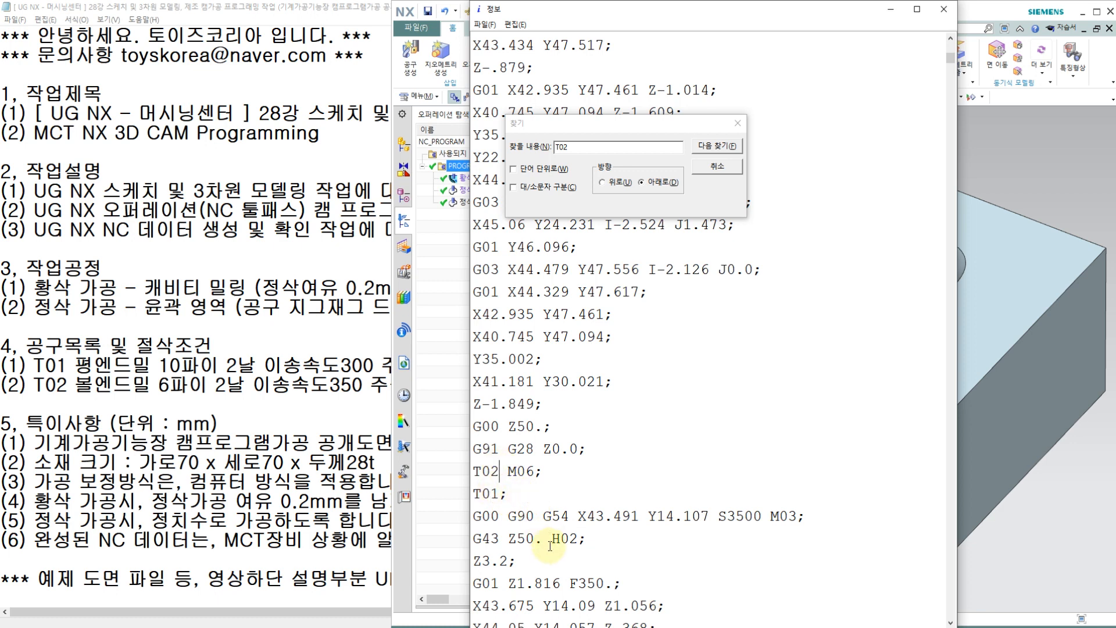
key("Down")
key("Down")
key("Down")
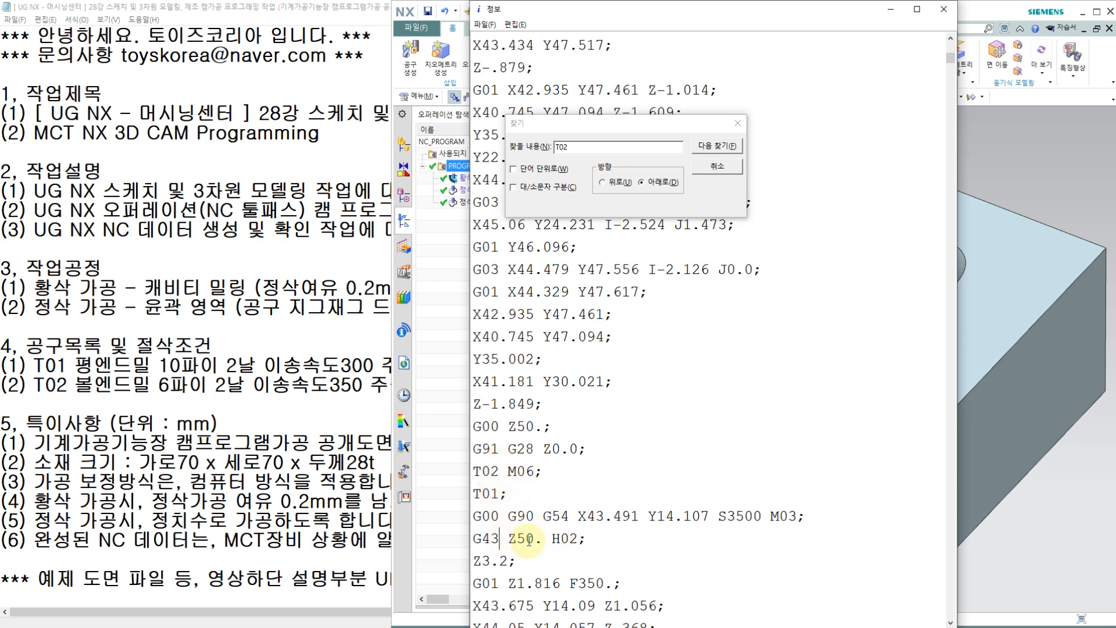
left_click(535, 538)
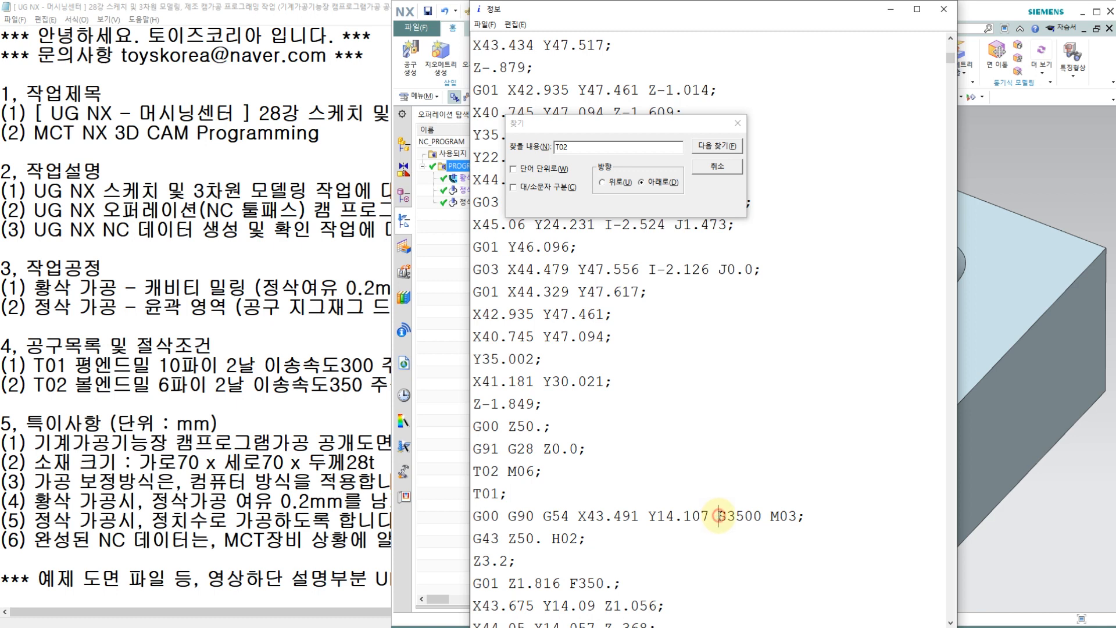
scroll(698, 511, "down", 1)
left_click(605, 515)
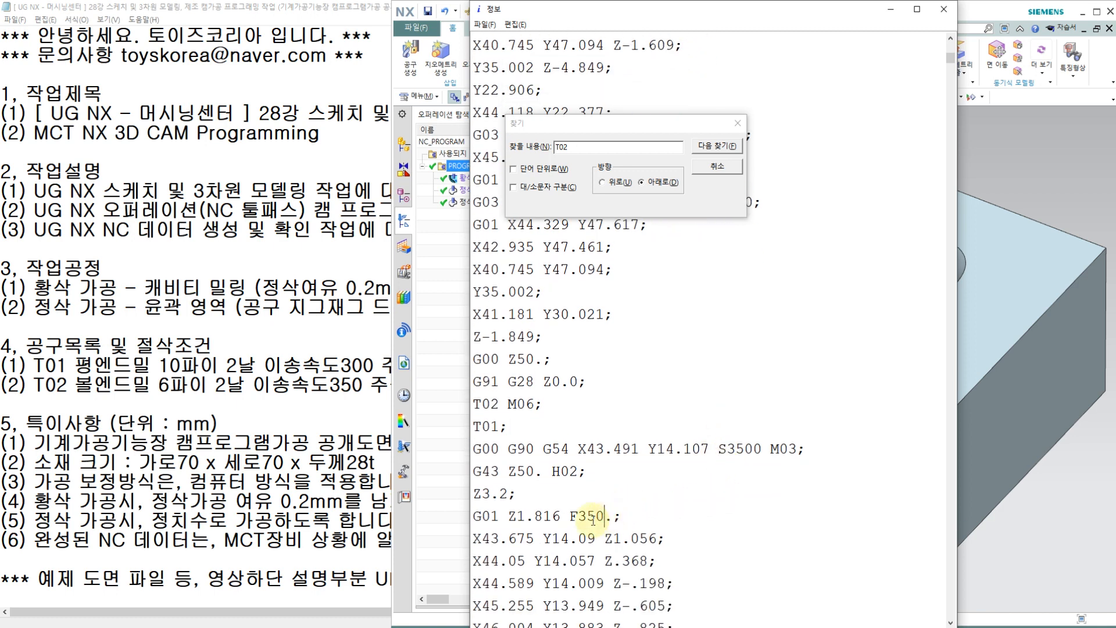
Step: Close the search and go to the end of the NC program to check its closing lines
left_click(738, 127)
left_click_drag(953, 59, 948, 615)
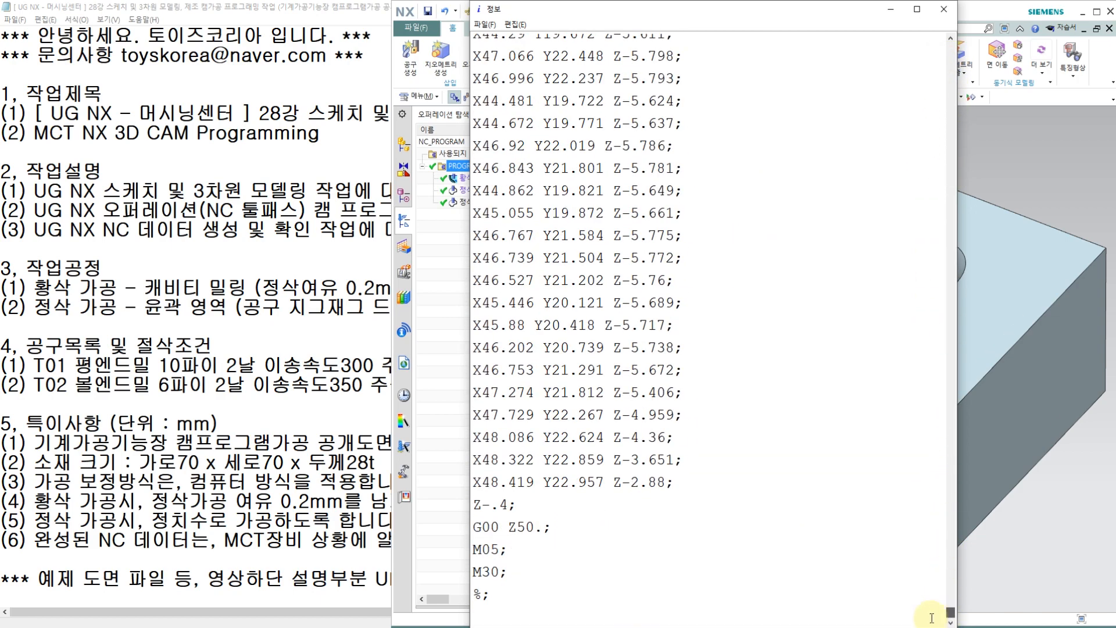
Step: Remove the semicolon after the final % and change the program-end code from M30 to M02
left_click(491, 593)
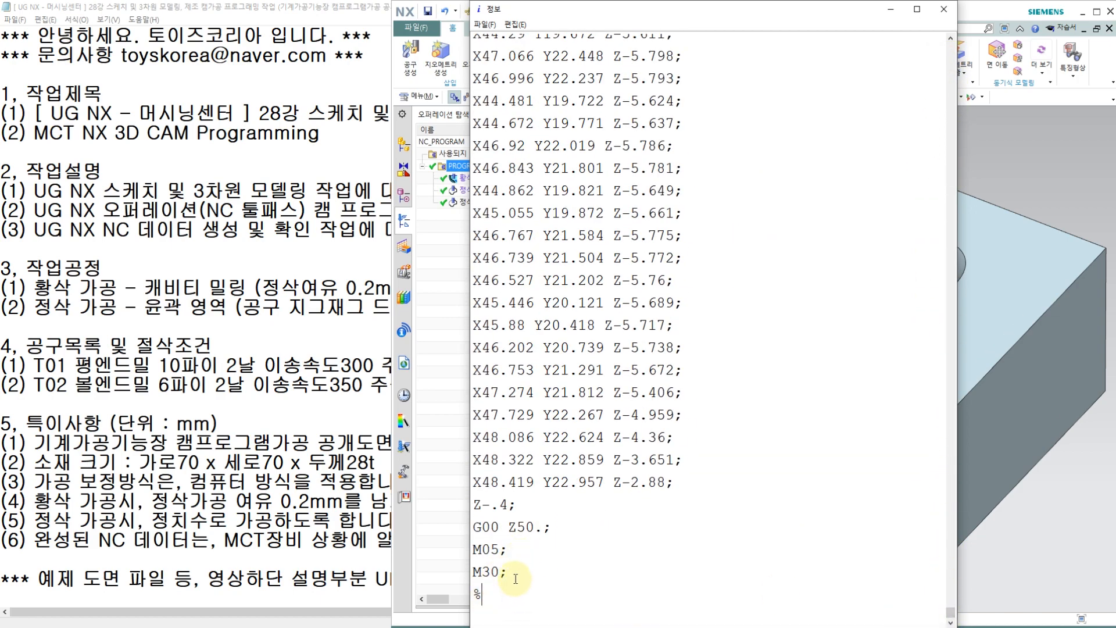
key("BackSpace")
left_click(500, 550)
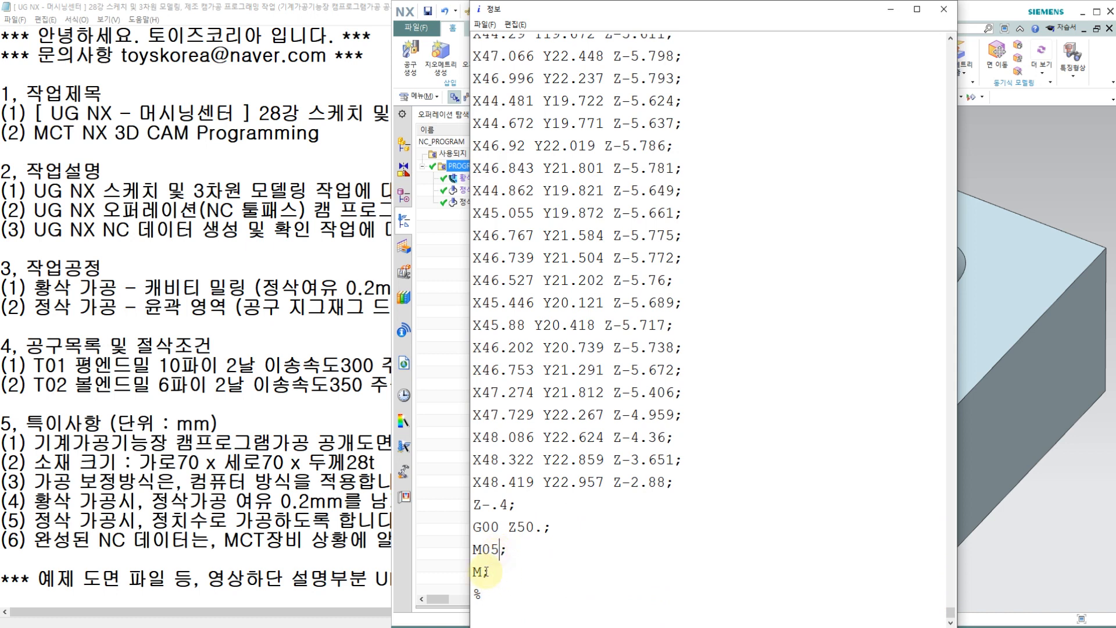
left_click(480, 573)
type("02;")
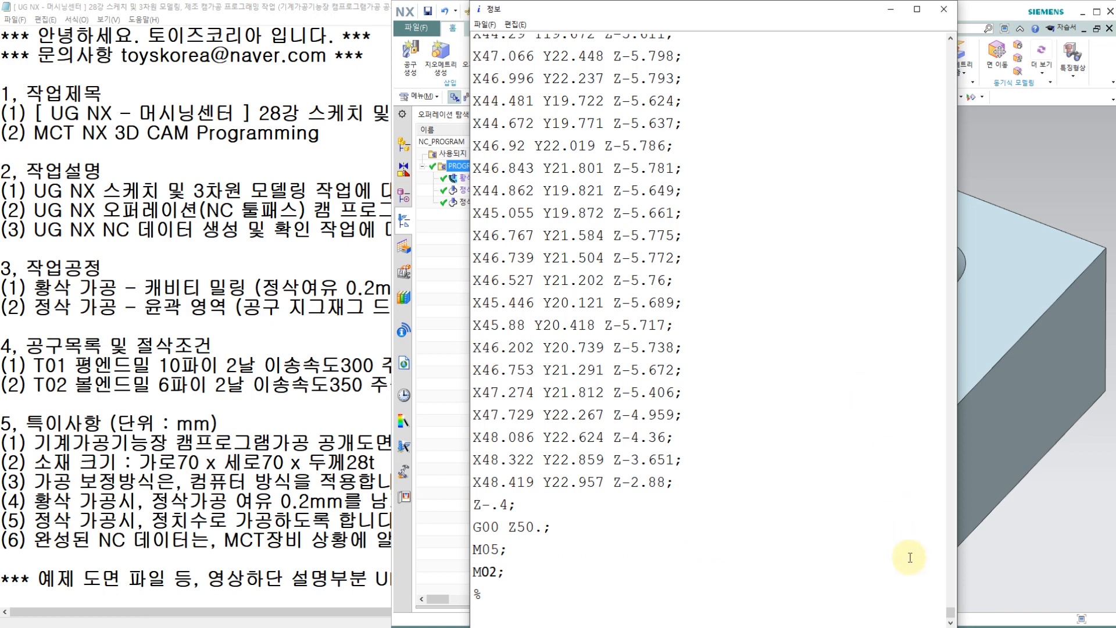
Step: Save the NC code to the desktop (바탕 화면) as O0424.NC, using the all-files (*.*) type
left_click_drag(951, 611, 951, 47)
left_click(484, 25)
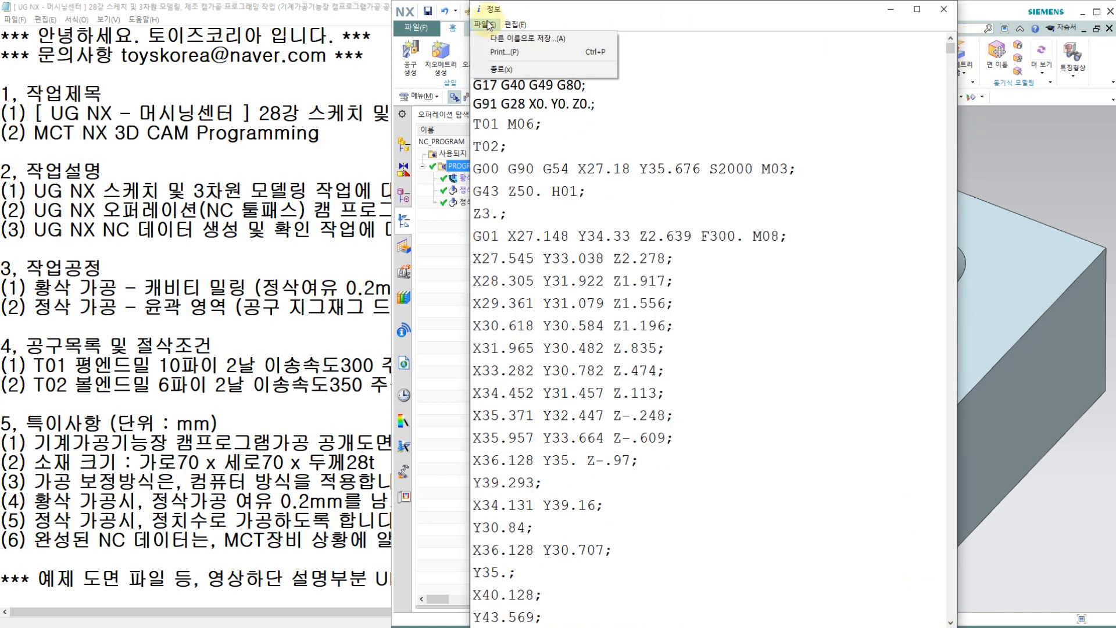
left_click(494, 38)
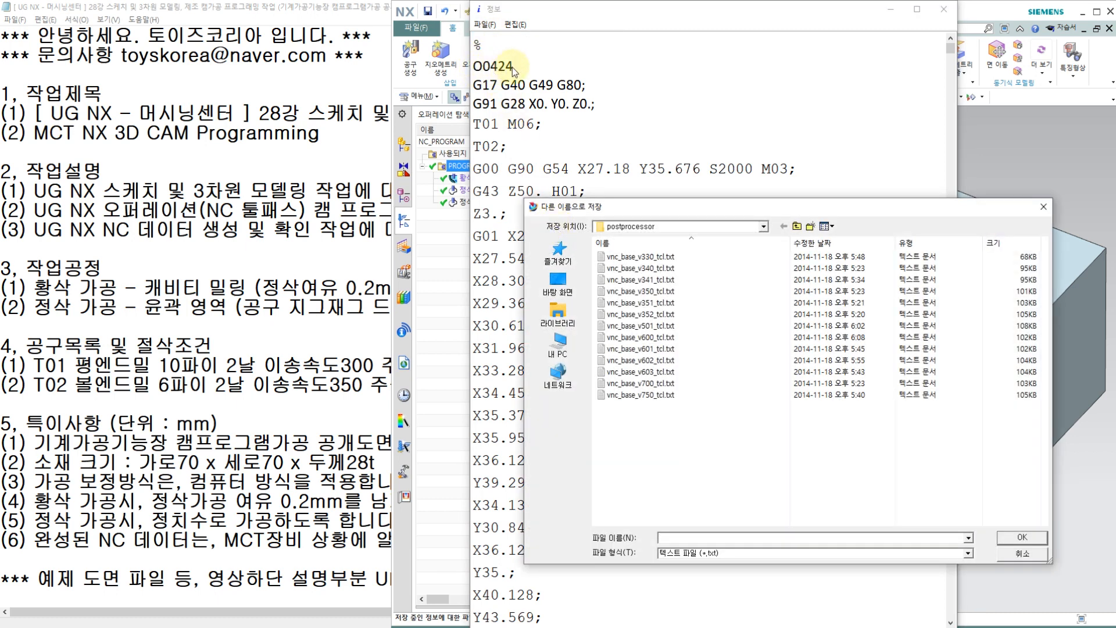
left_click(557, 283)
left_click(680, 555)
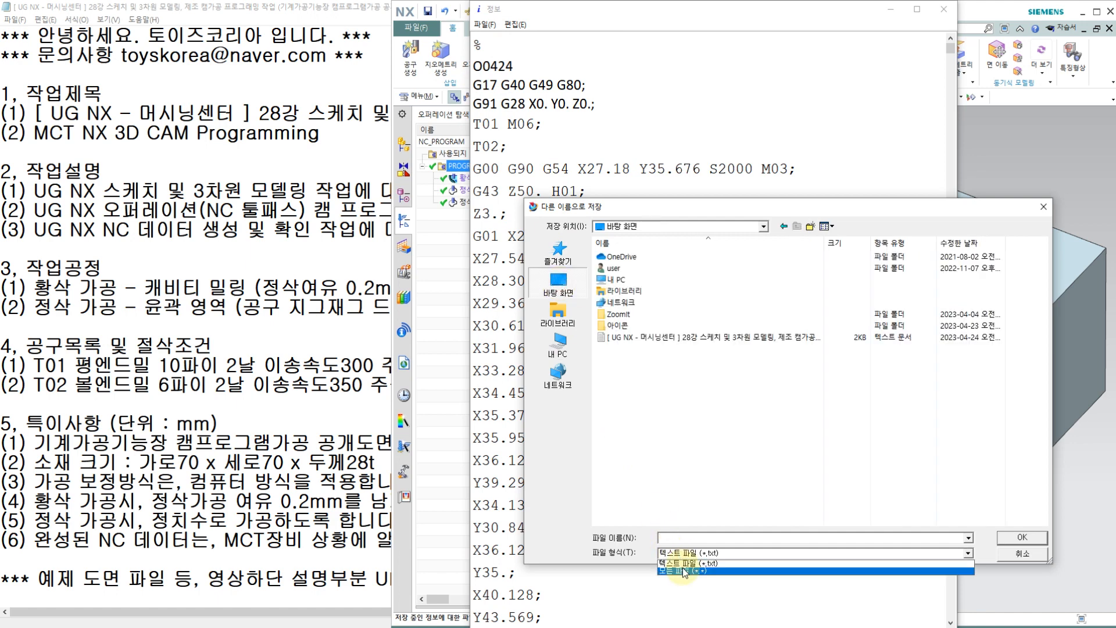
left_click(683, 573)
left_click(686, 539)
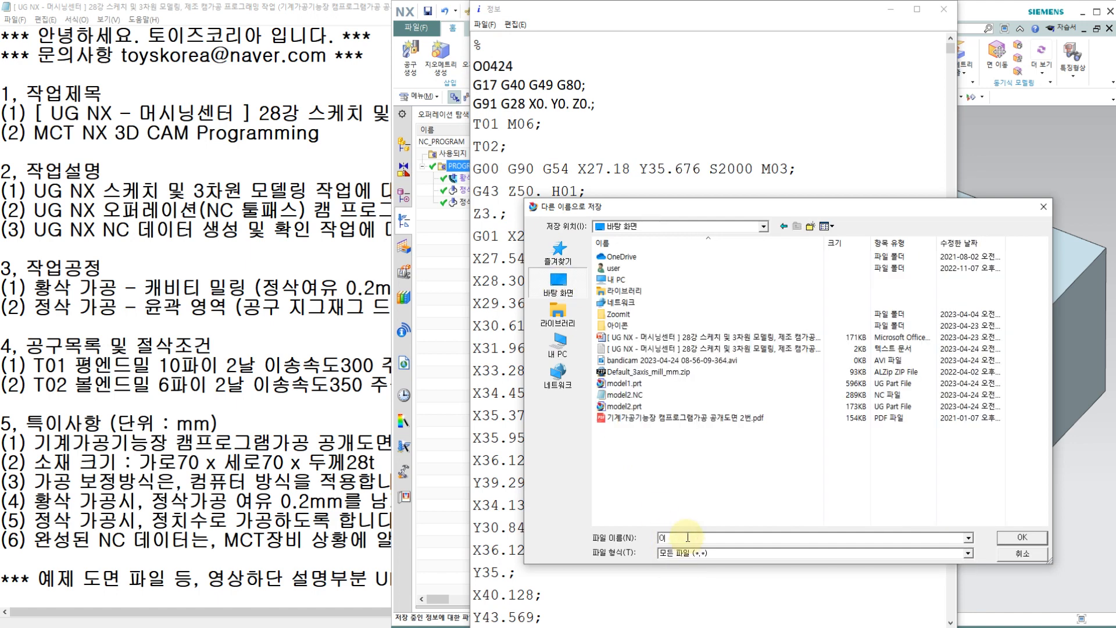
key("BackSpace")
type("O")
key("BackSpace")
type("O0424,NC")
left_click(1011, 540)
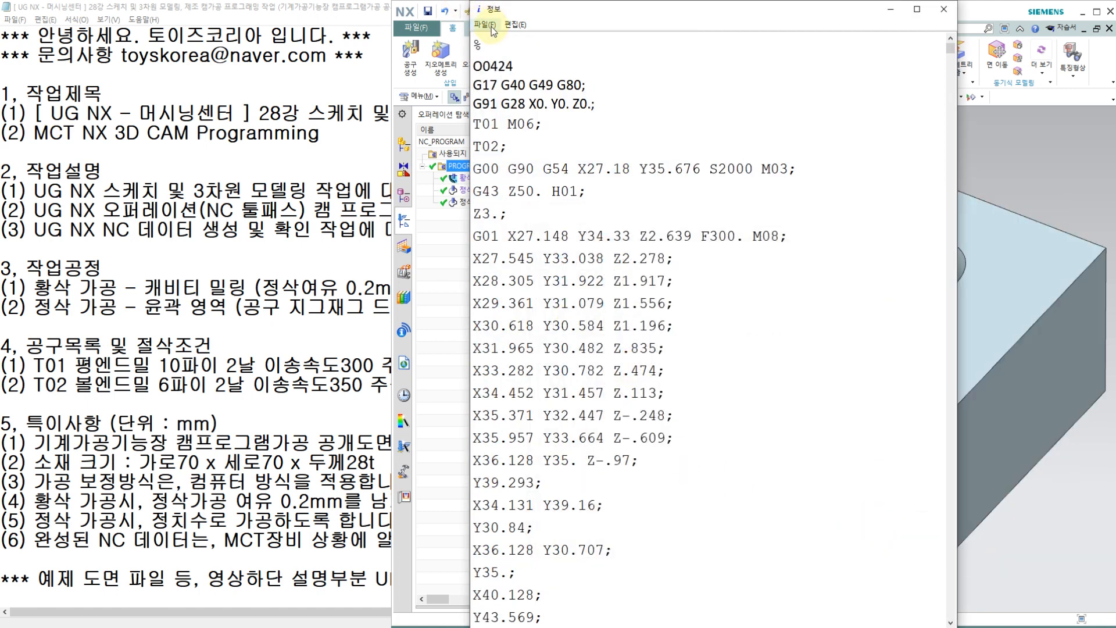
Step: Check the desktop file list in the Save As dialog for O0424.NC, then leave the dialog
left_click(492, 26)
left_click(500, 36)
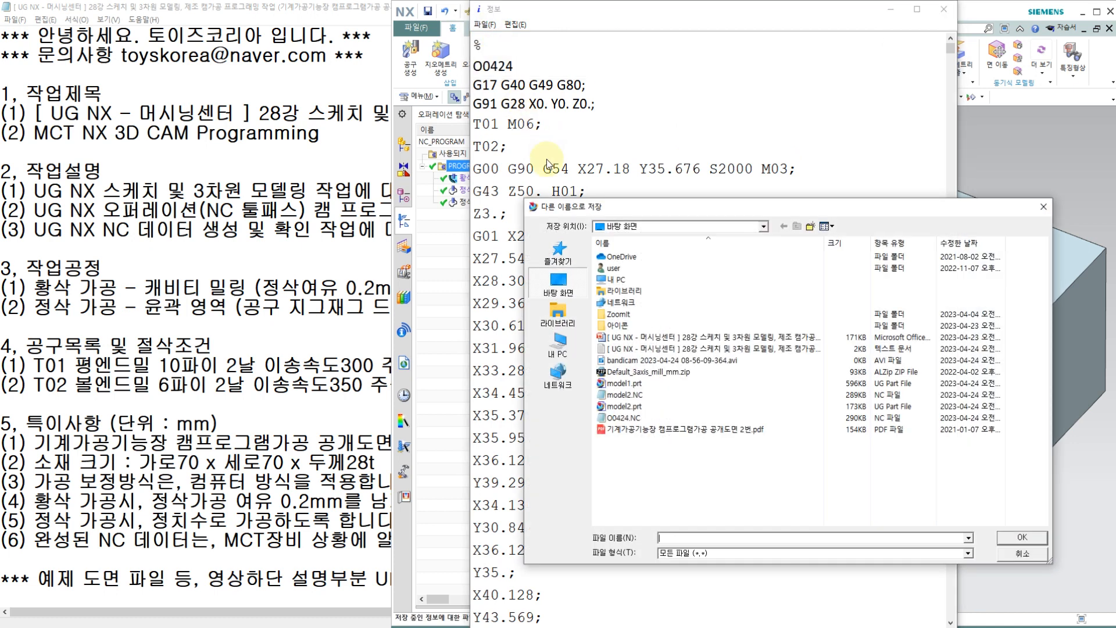
left_click(623, 419)
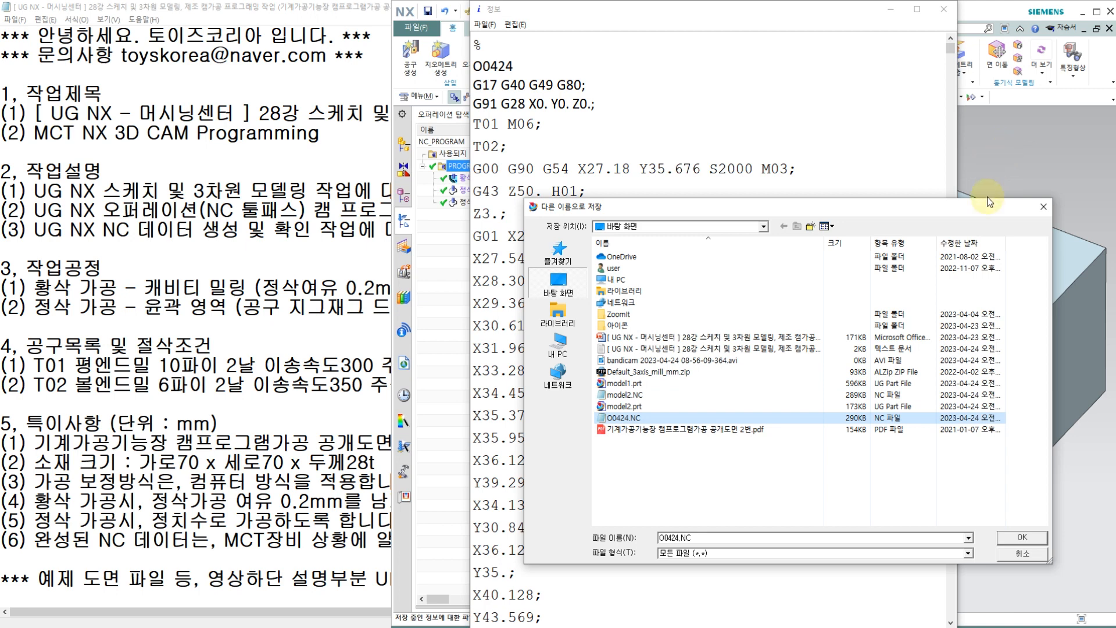
left_click(1021, 538)
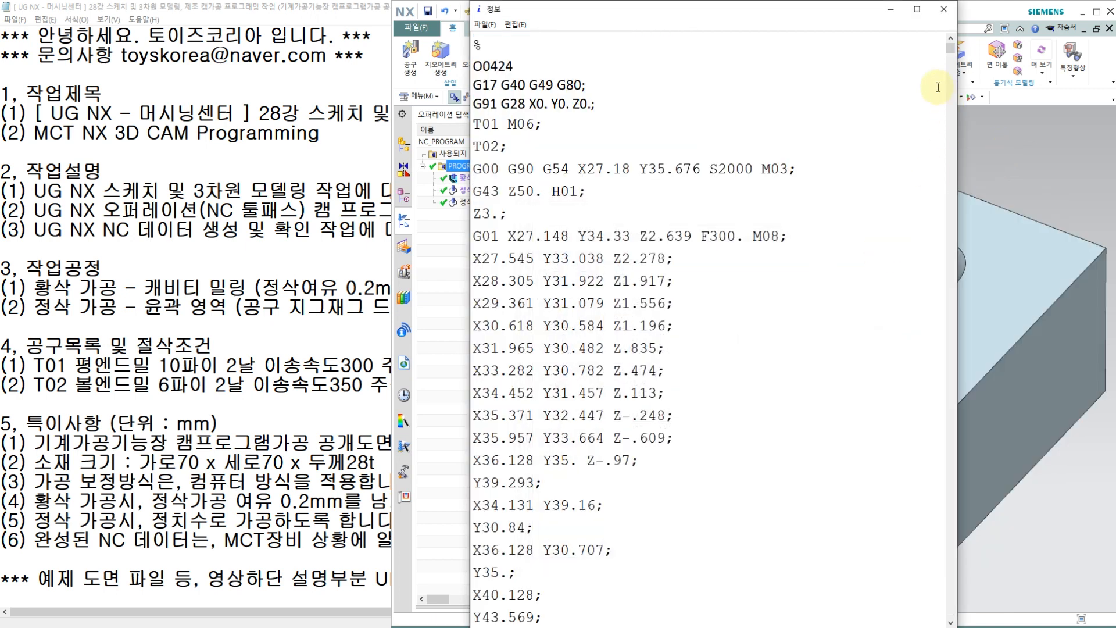
Step: Minimize the NC code listing and compare the toolpaths of the 황삭가공, 정삭가공 and 정삭가공2차 operations on the block
left_click(987, 145)
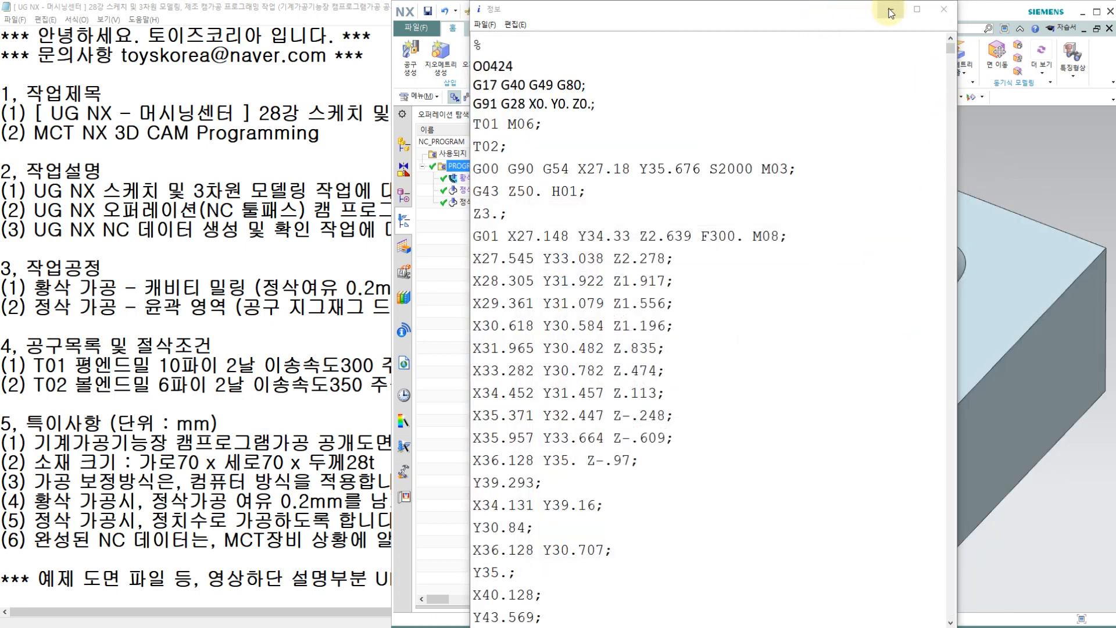
left_click(891, 12)
left_click(643, 169)
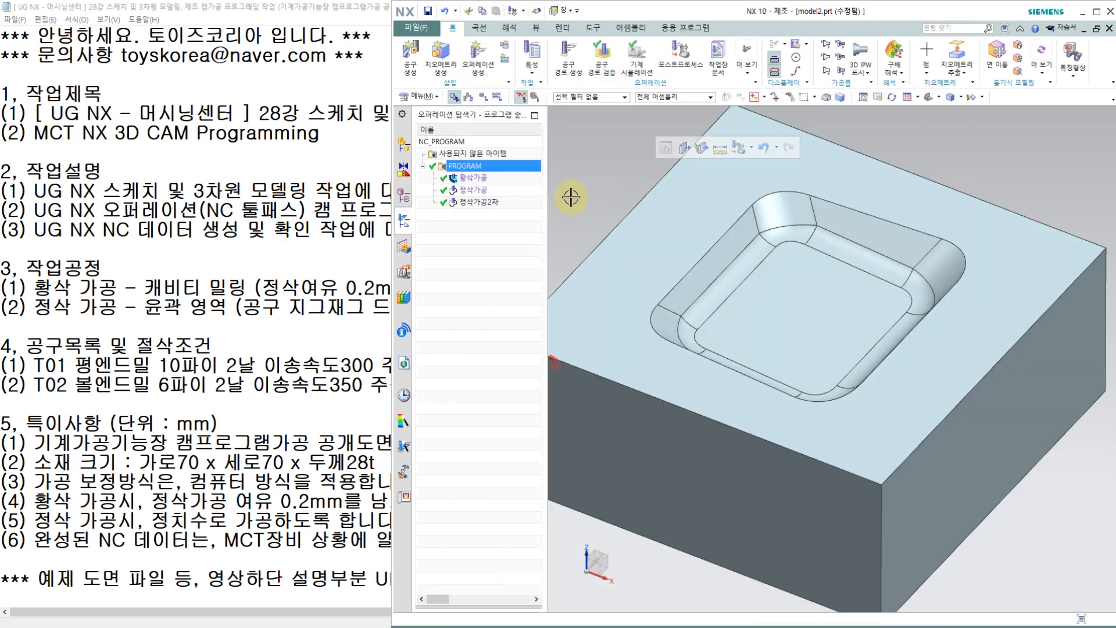
left_click(480, 179)
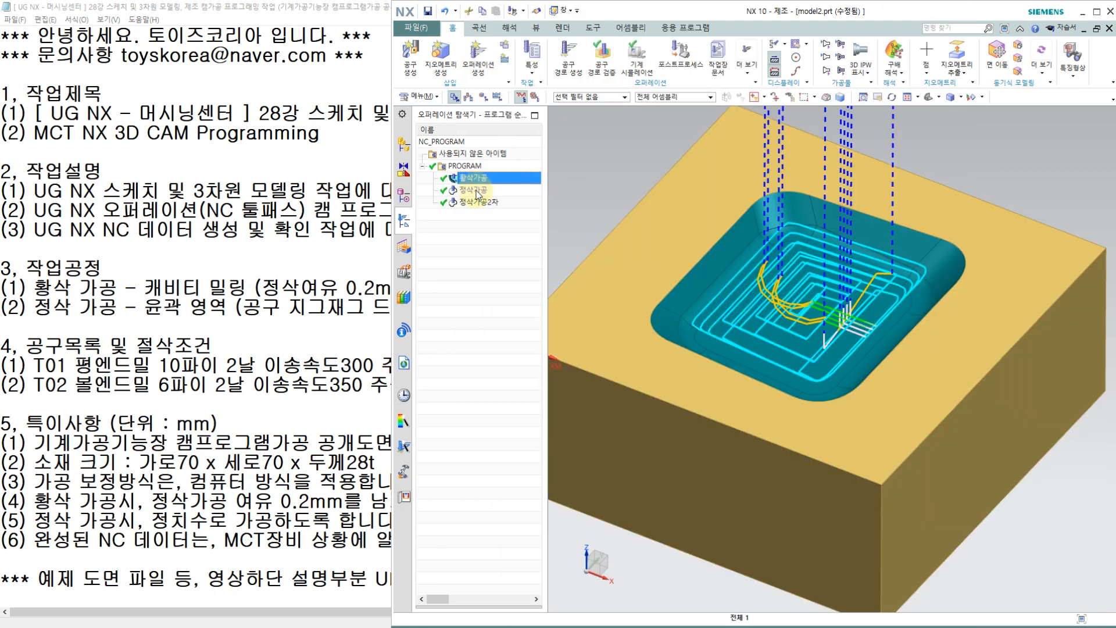
left_click(477, 191)
left_click(477, 204)
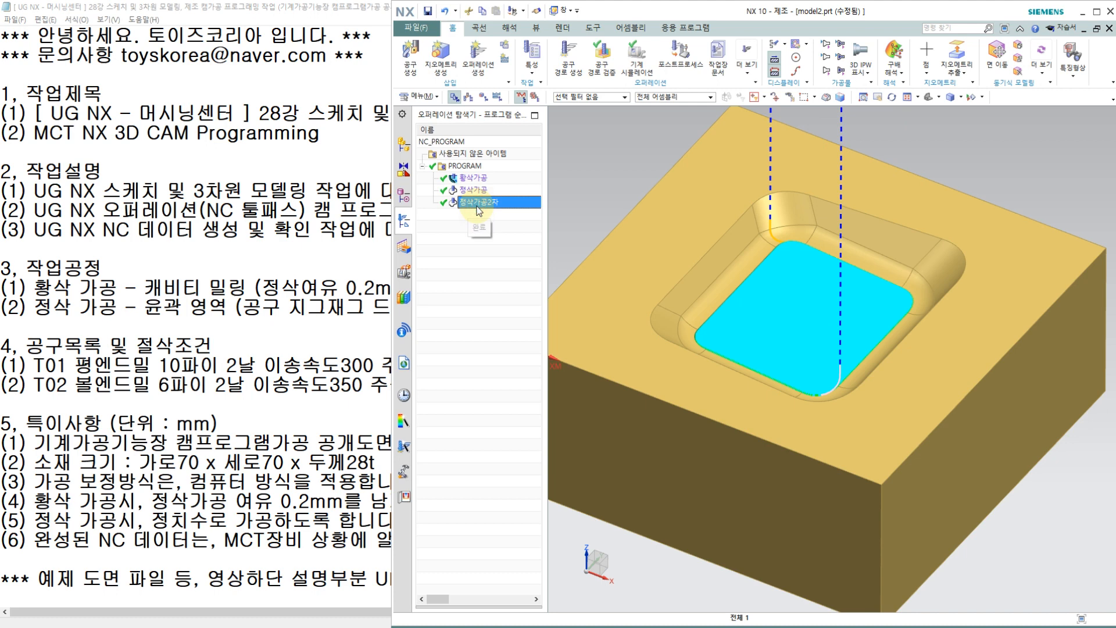
left_click(480, 192)
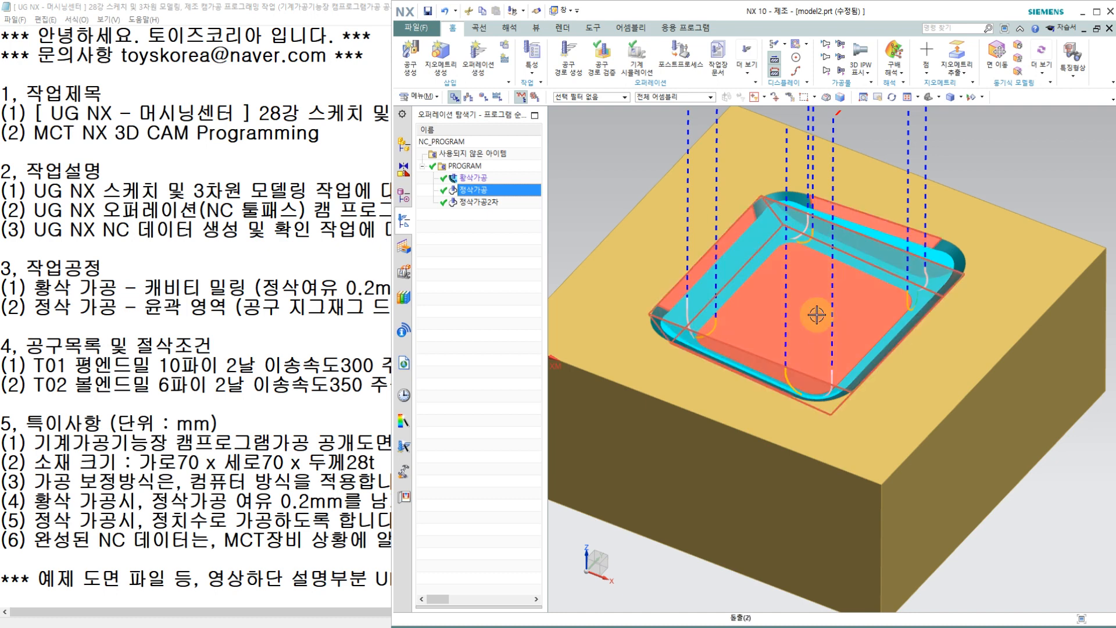
left_click(479, 203)
left_click(485, 191)
left_click(483, 202)
left_click(483, 191)
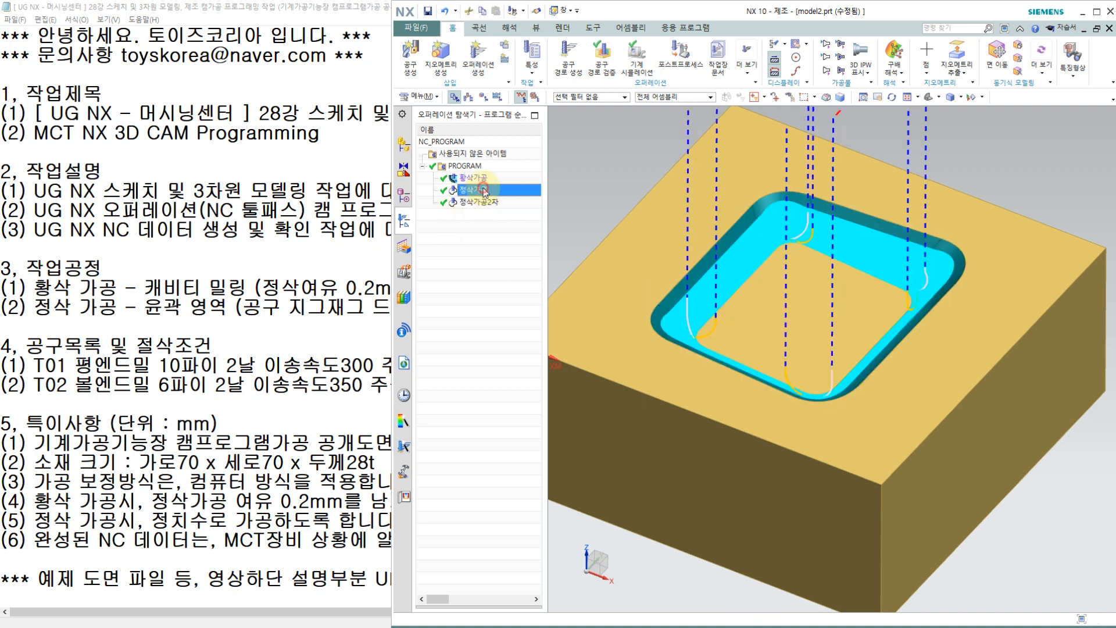
left_click(483, 201)
left_click(481, 192)
left_click(474, 177)
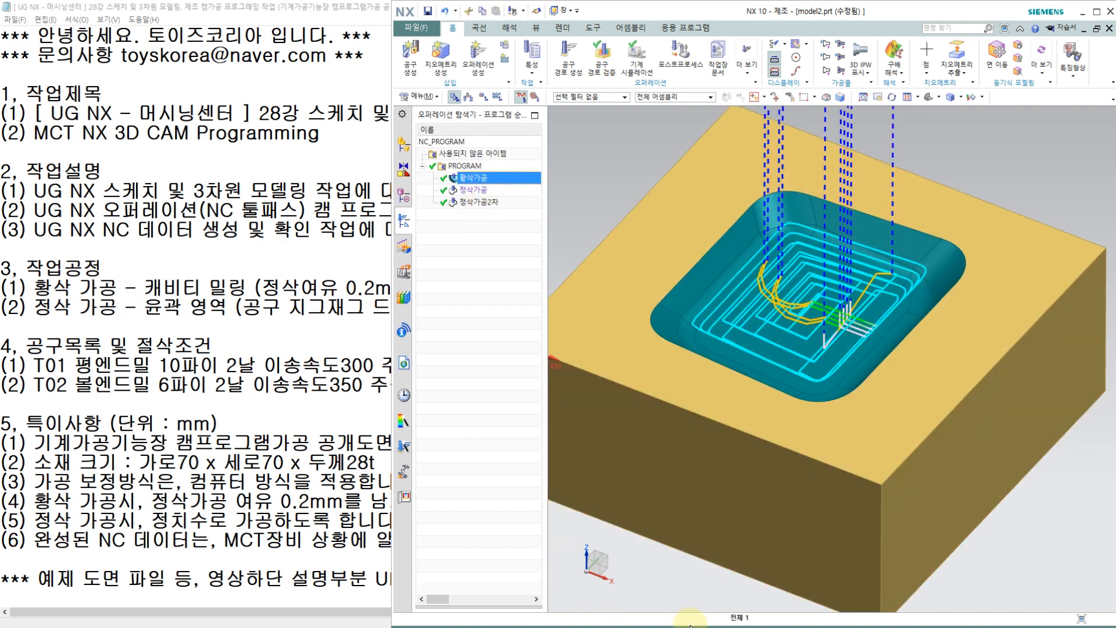
Step: Switch to the Notepad work notes and review the job description, machining processes, tool list and special instructions
key("alt+Tab")
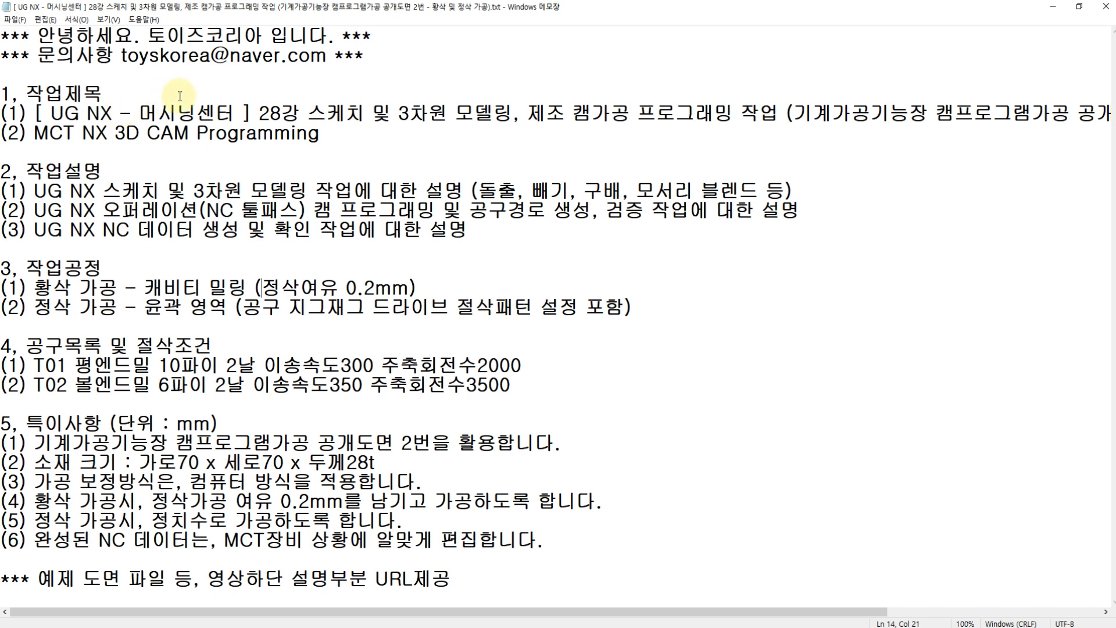
left_click(99, 191)
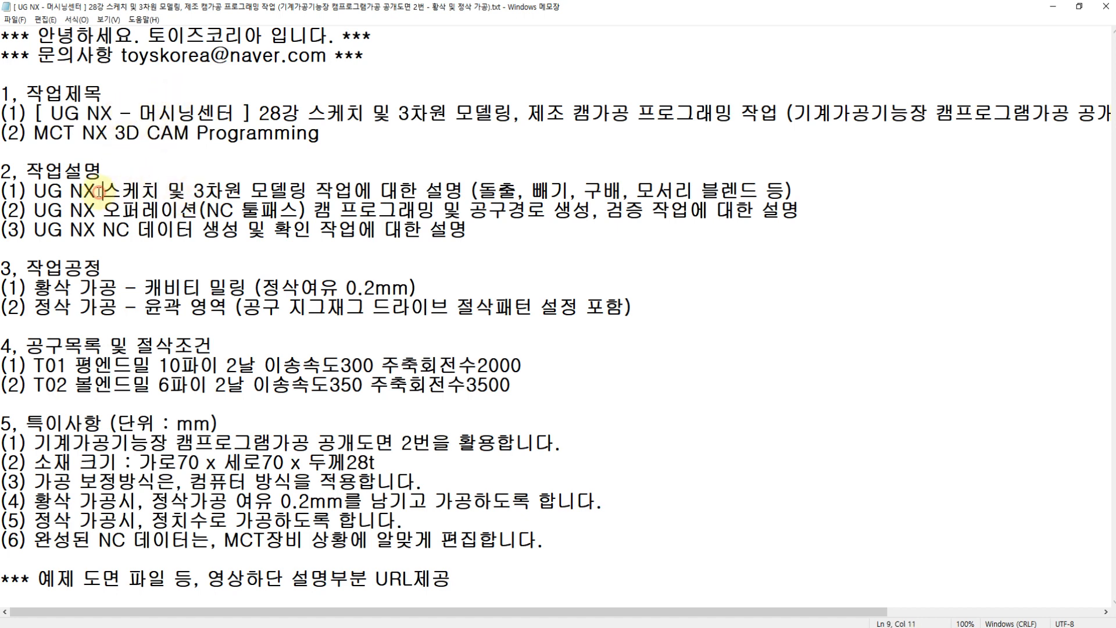
left_click(106, 214)
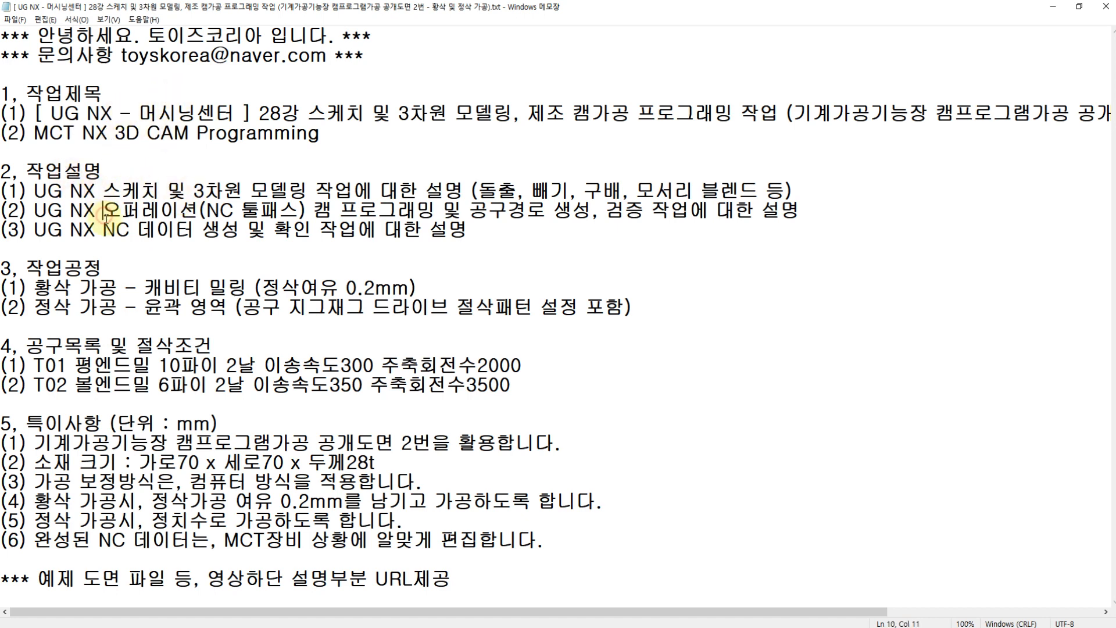
left_click(74, 308)
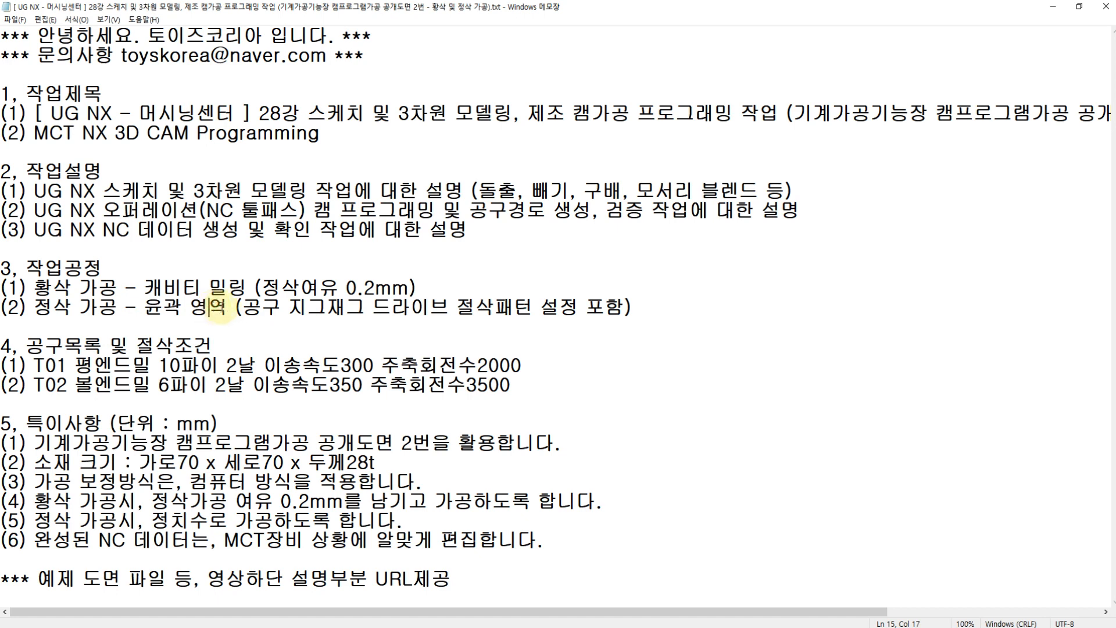
left_click_drag(241, 308, 579, 308)
left_click(58, 366)
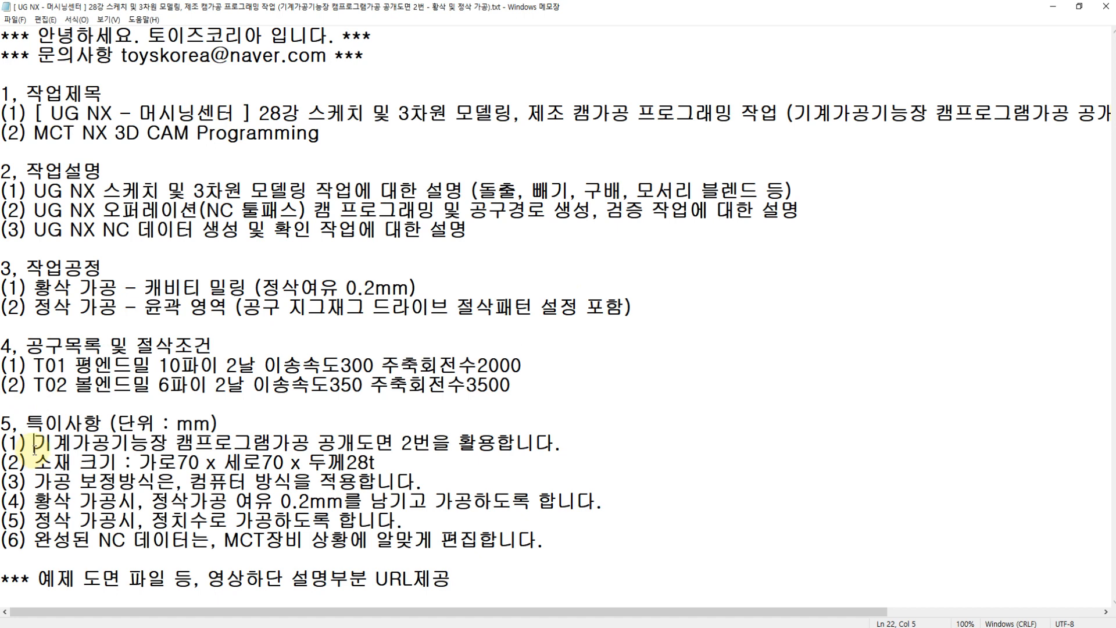
left_click_drag(44, 447, 186, 448)
left_click(190, 446)
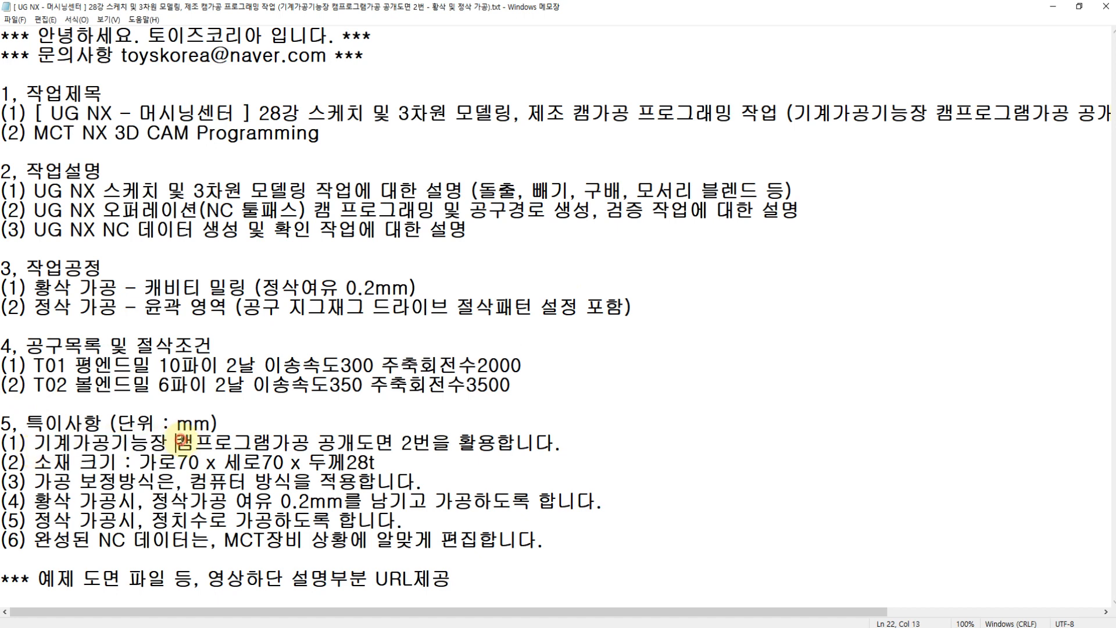
left_click_drag(434, 445, 401, 447)
left_click(426, 481)
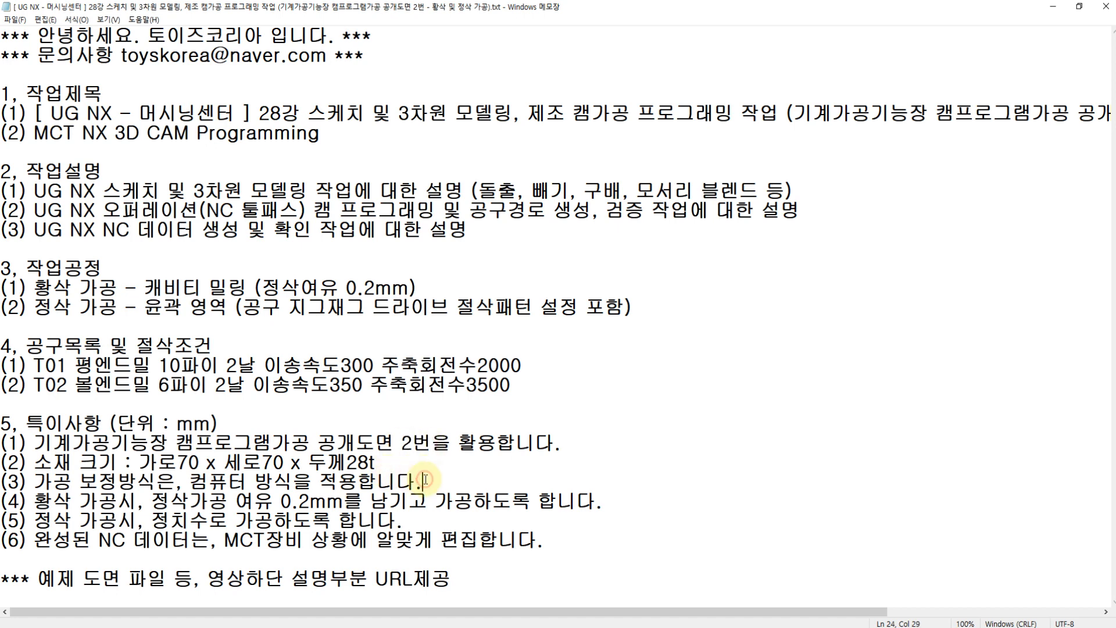
left_click(163, 93)
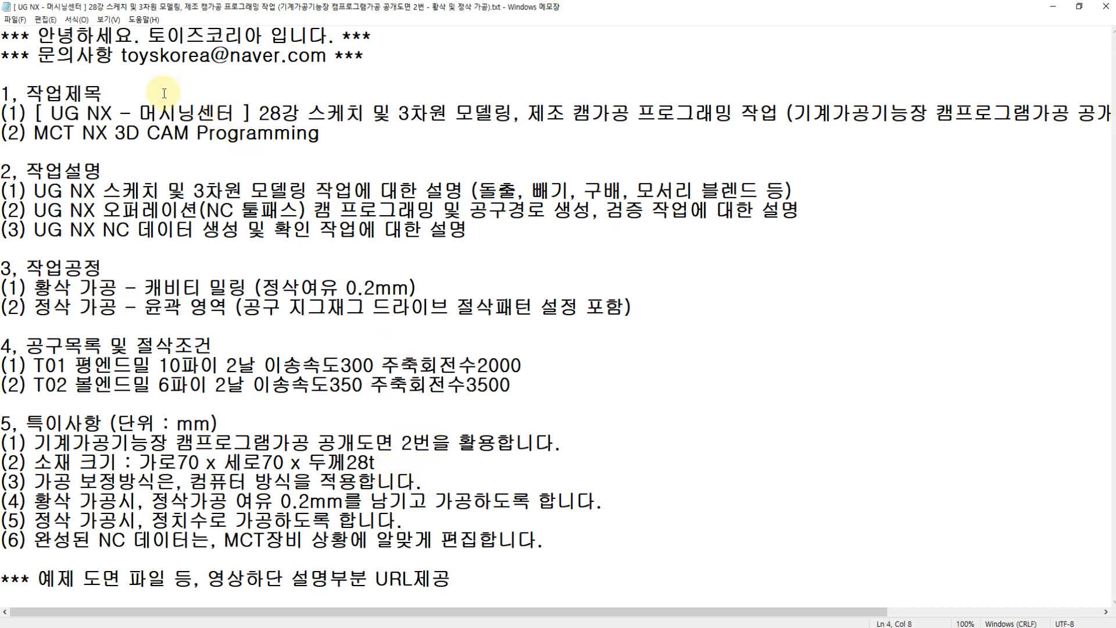